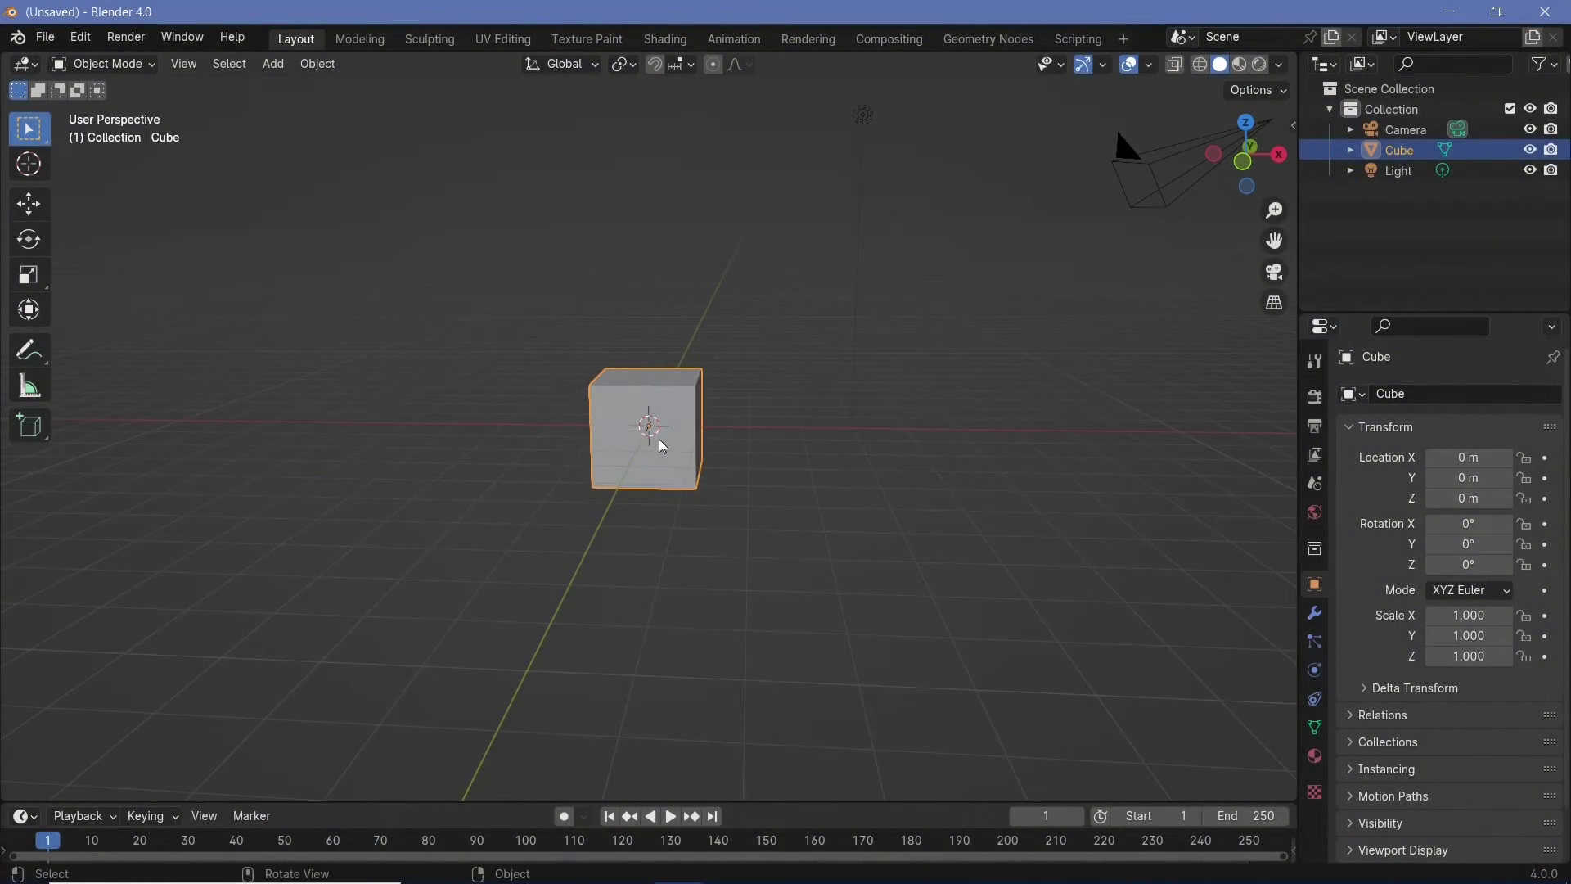
Delete the default cube and add a mesh circle at the world origin.
key(x)
click(678, 444)
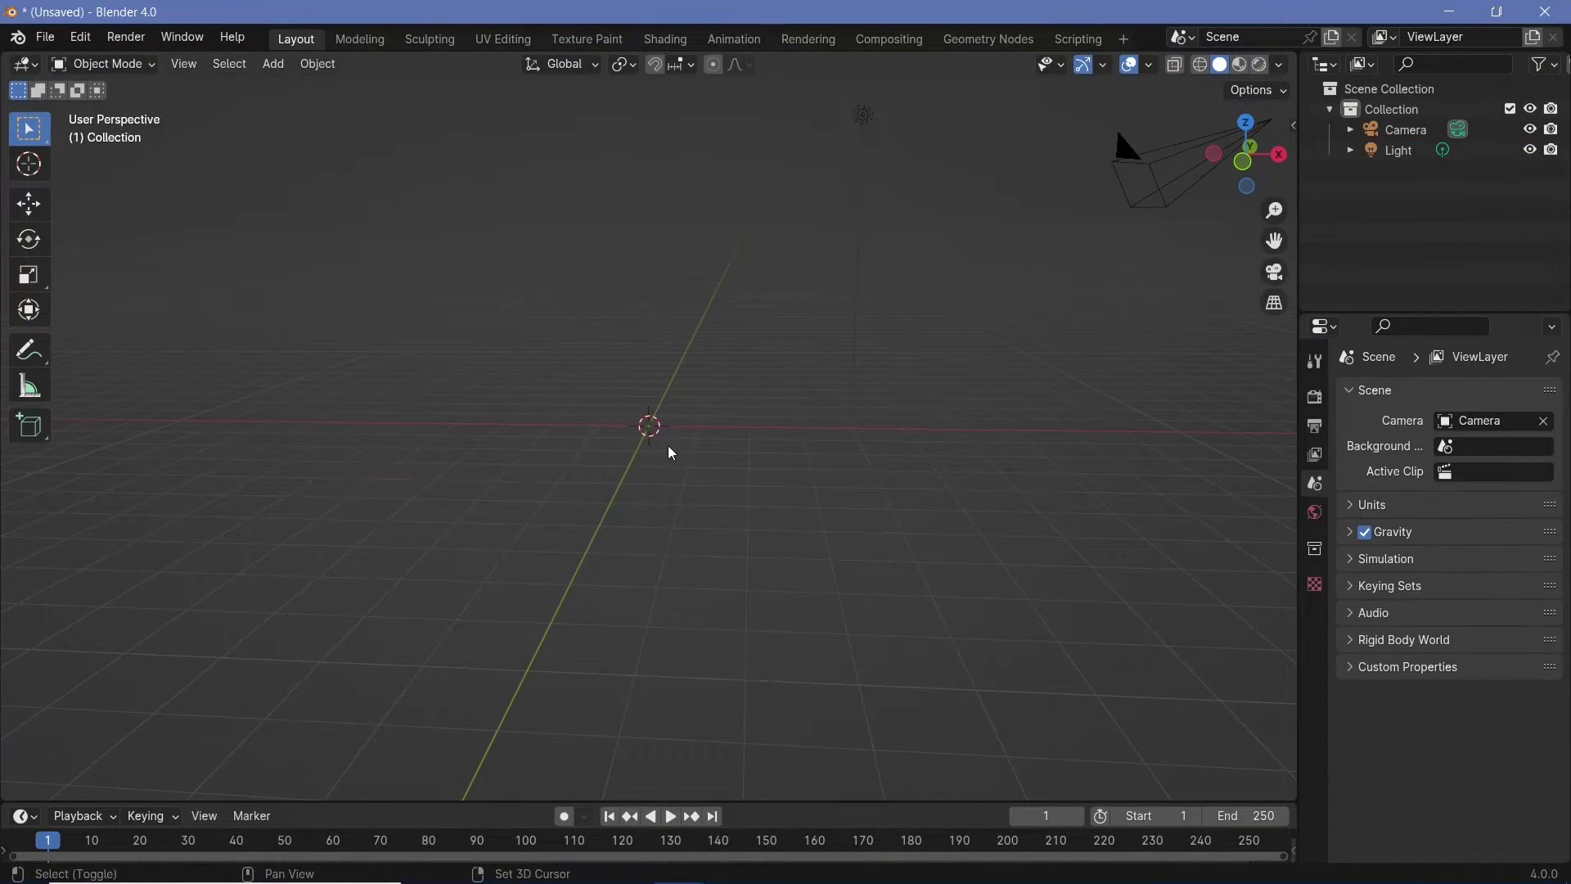
key(shift+a)
mouse_move(622, 473)
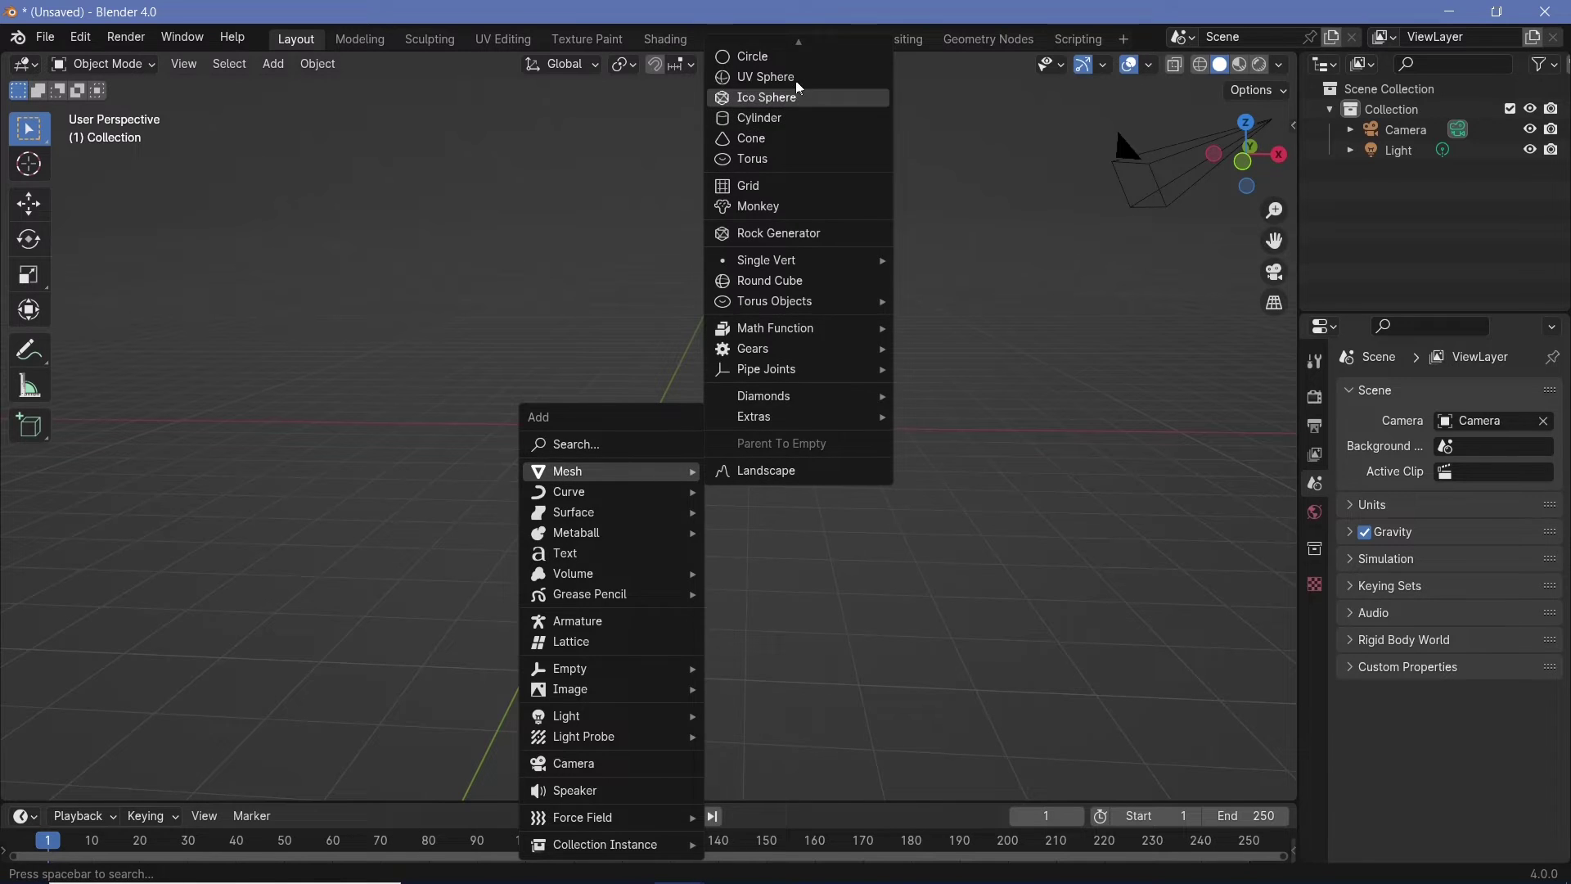
click(765, 56)
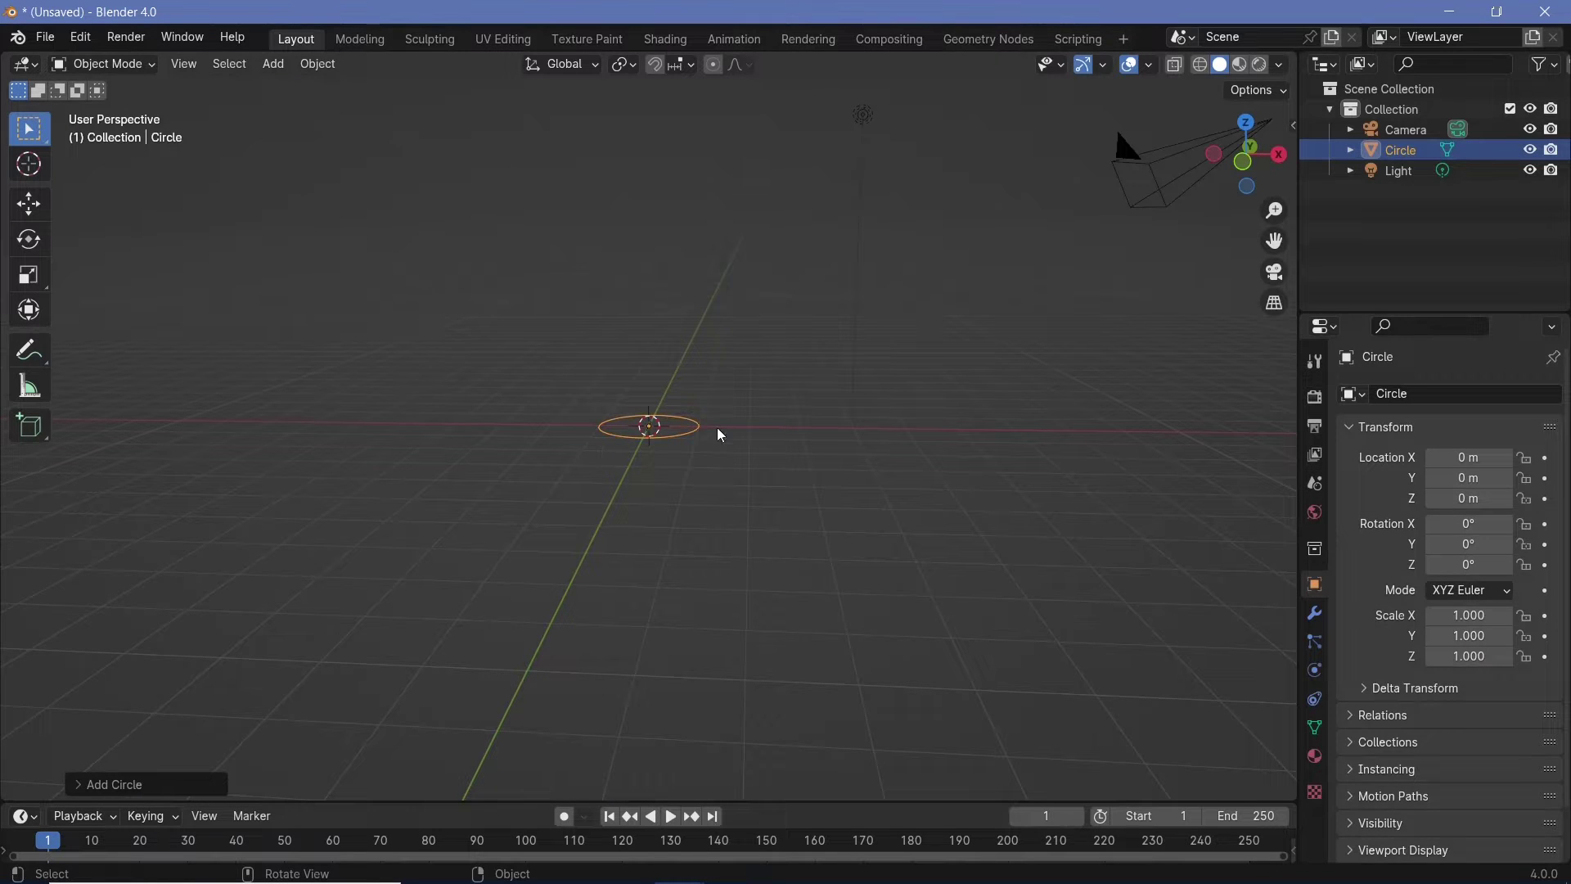
Rotate the circle 90° about the X axis and scale it uniformly by 2.
key(r)
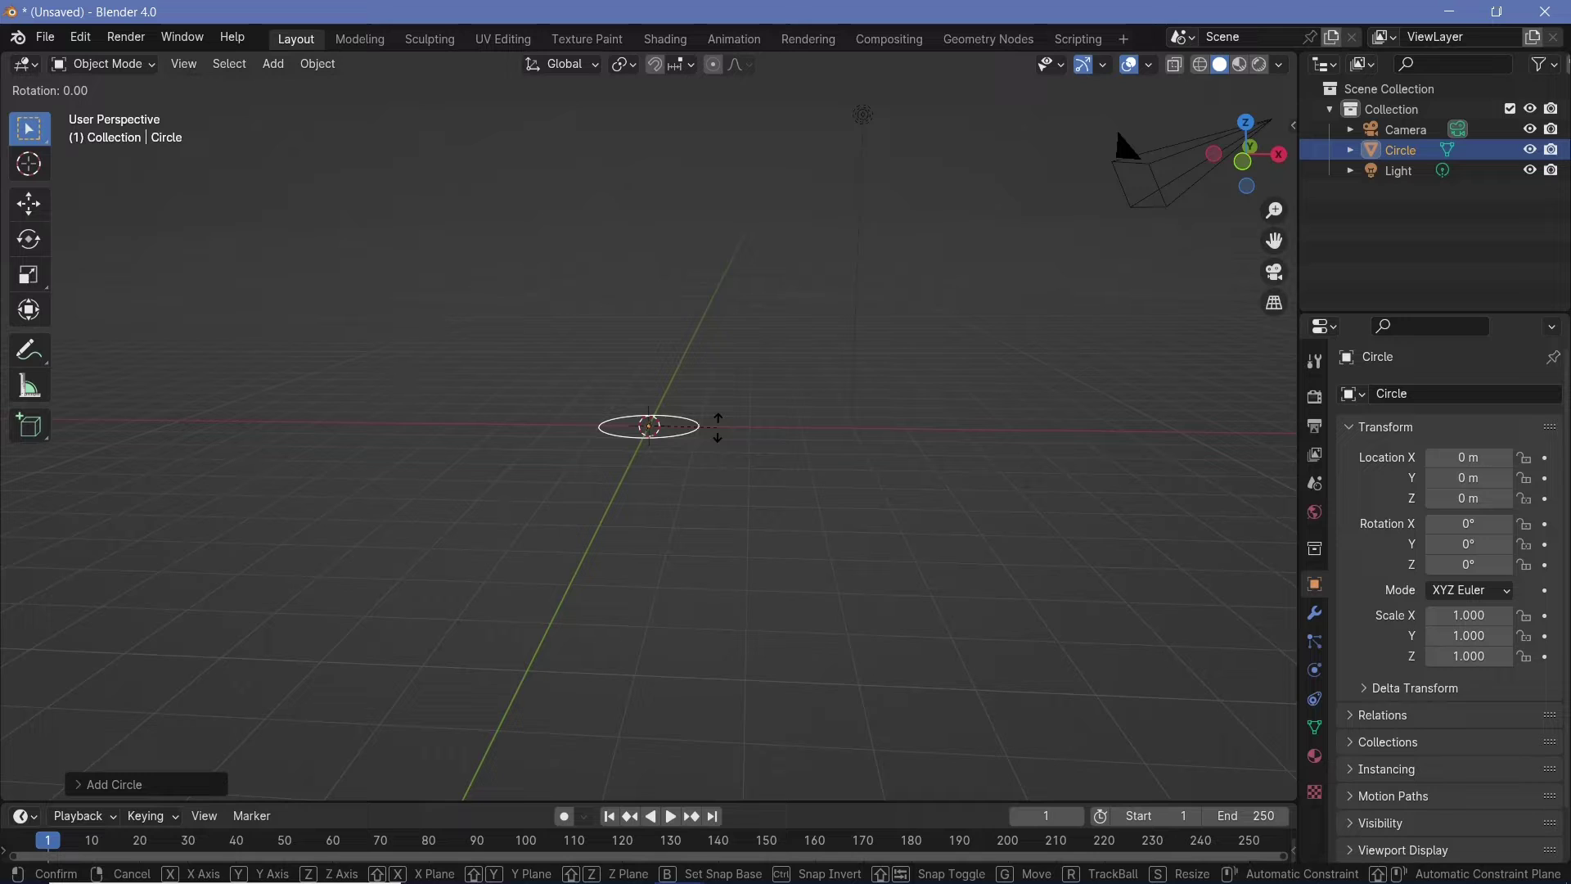
text(x)
text(90)
key(Return)
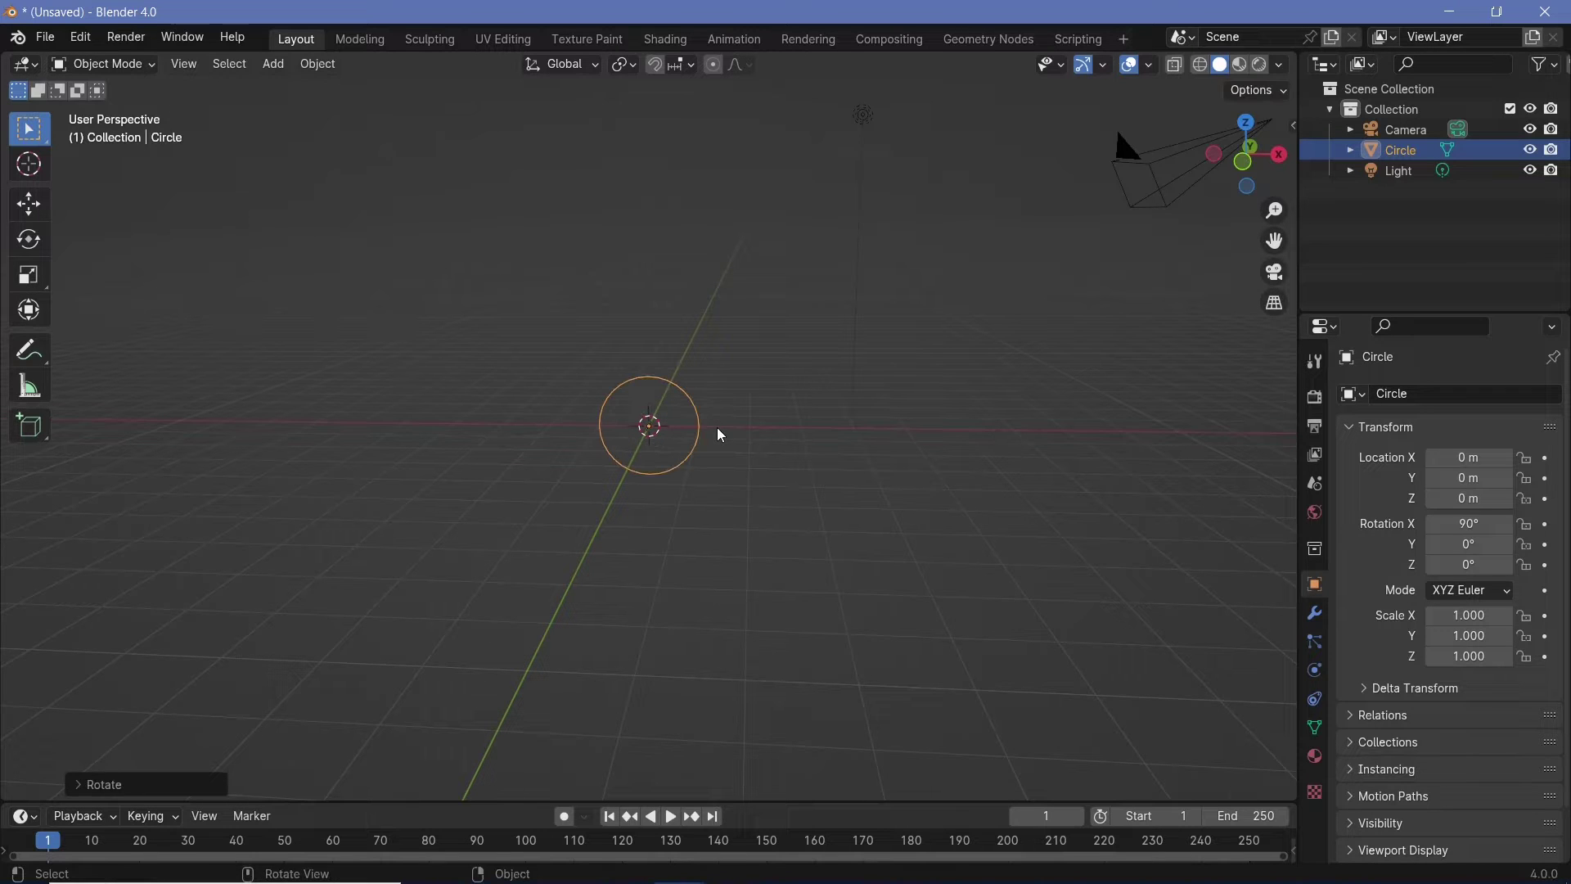
middle_drag(739, 410, 688, 551)
text(s2)
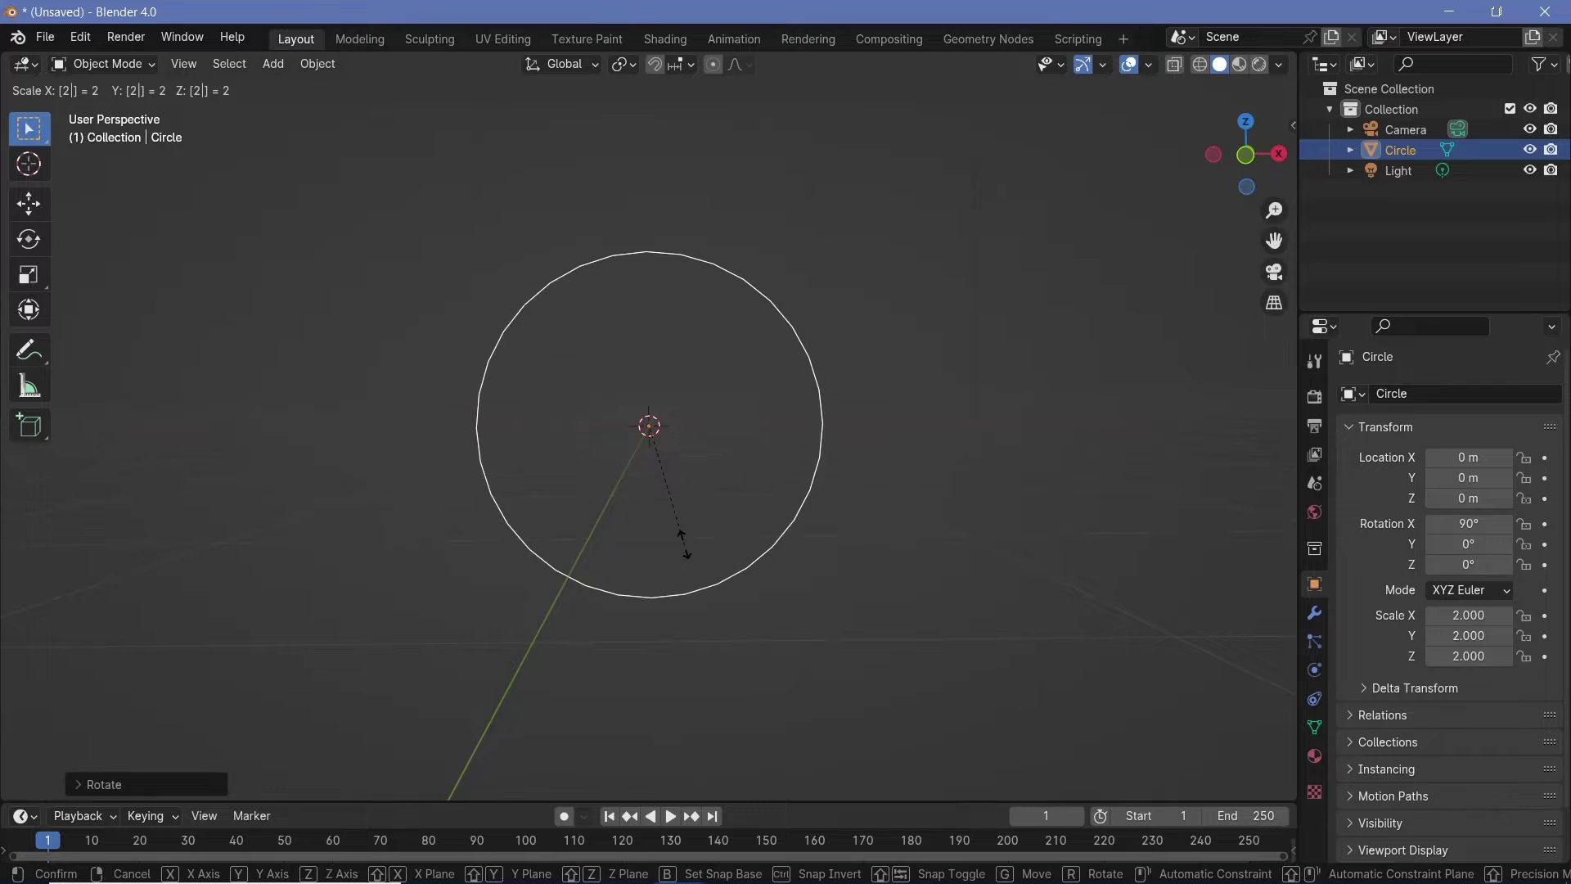
key(Return)
Fill the circle's outline with a face in Edit Mode and return to Object Mode.
scroll(684, 544, down, 3)
key(ctrl+Tab)
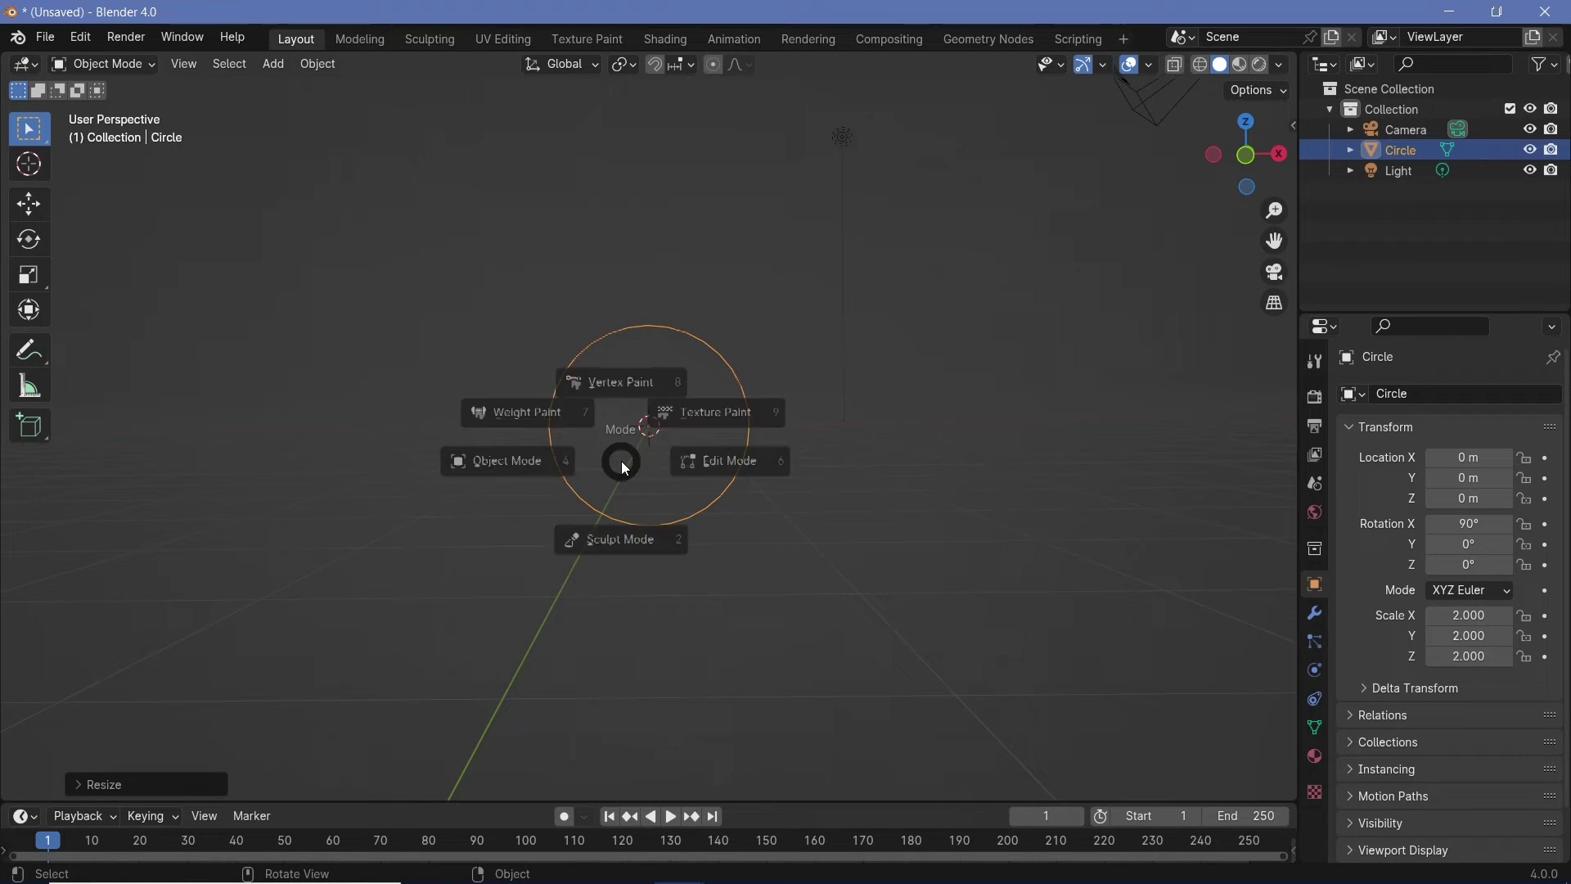
click(777, 461)
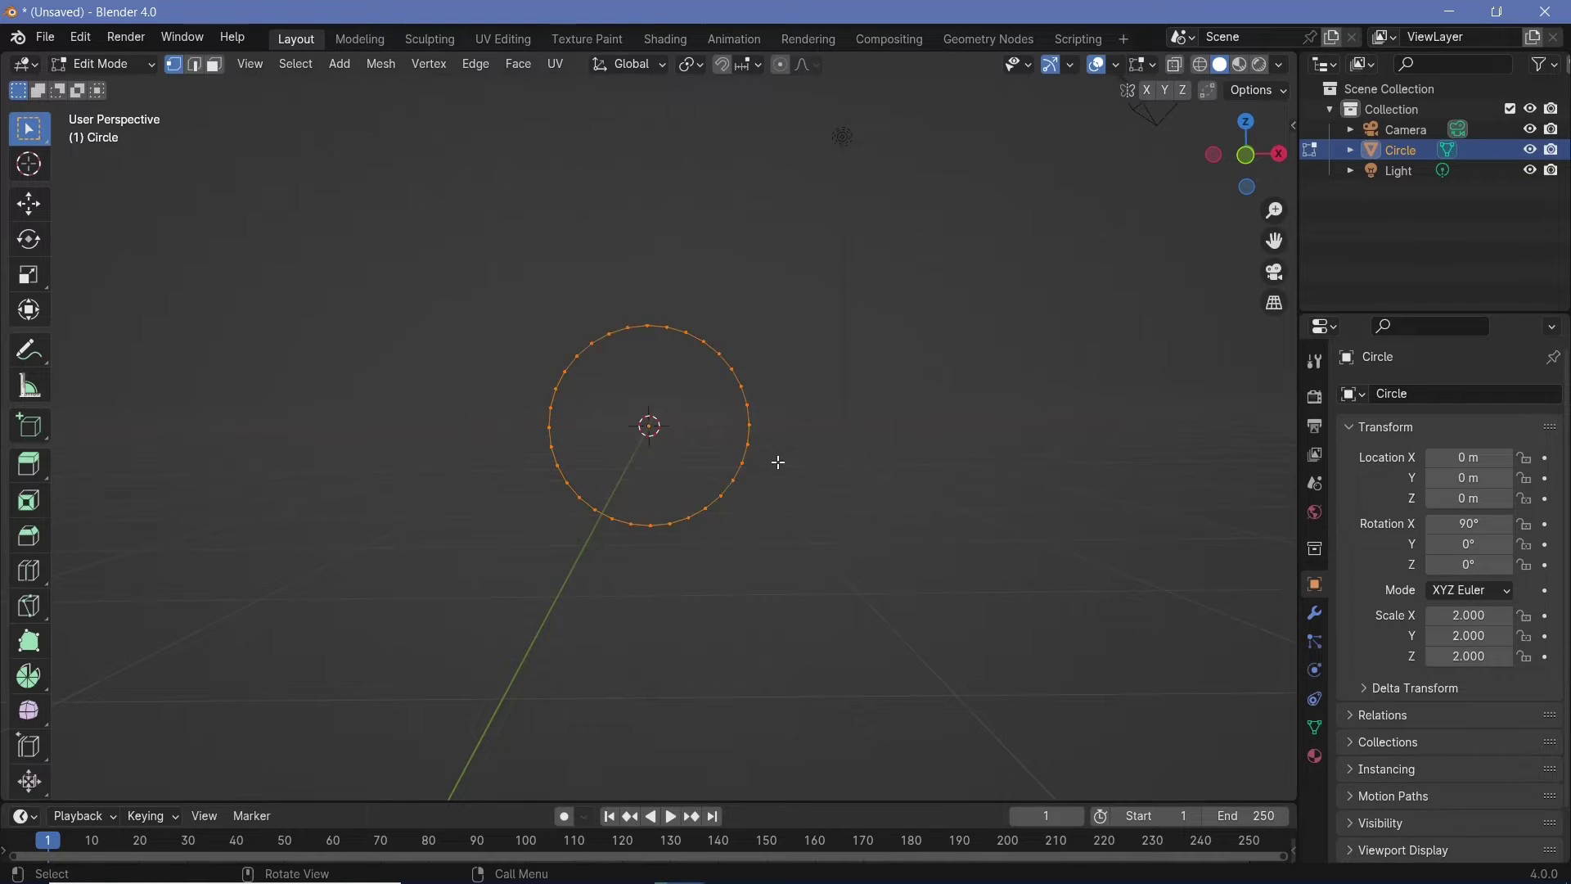
key(f)
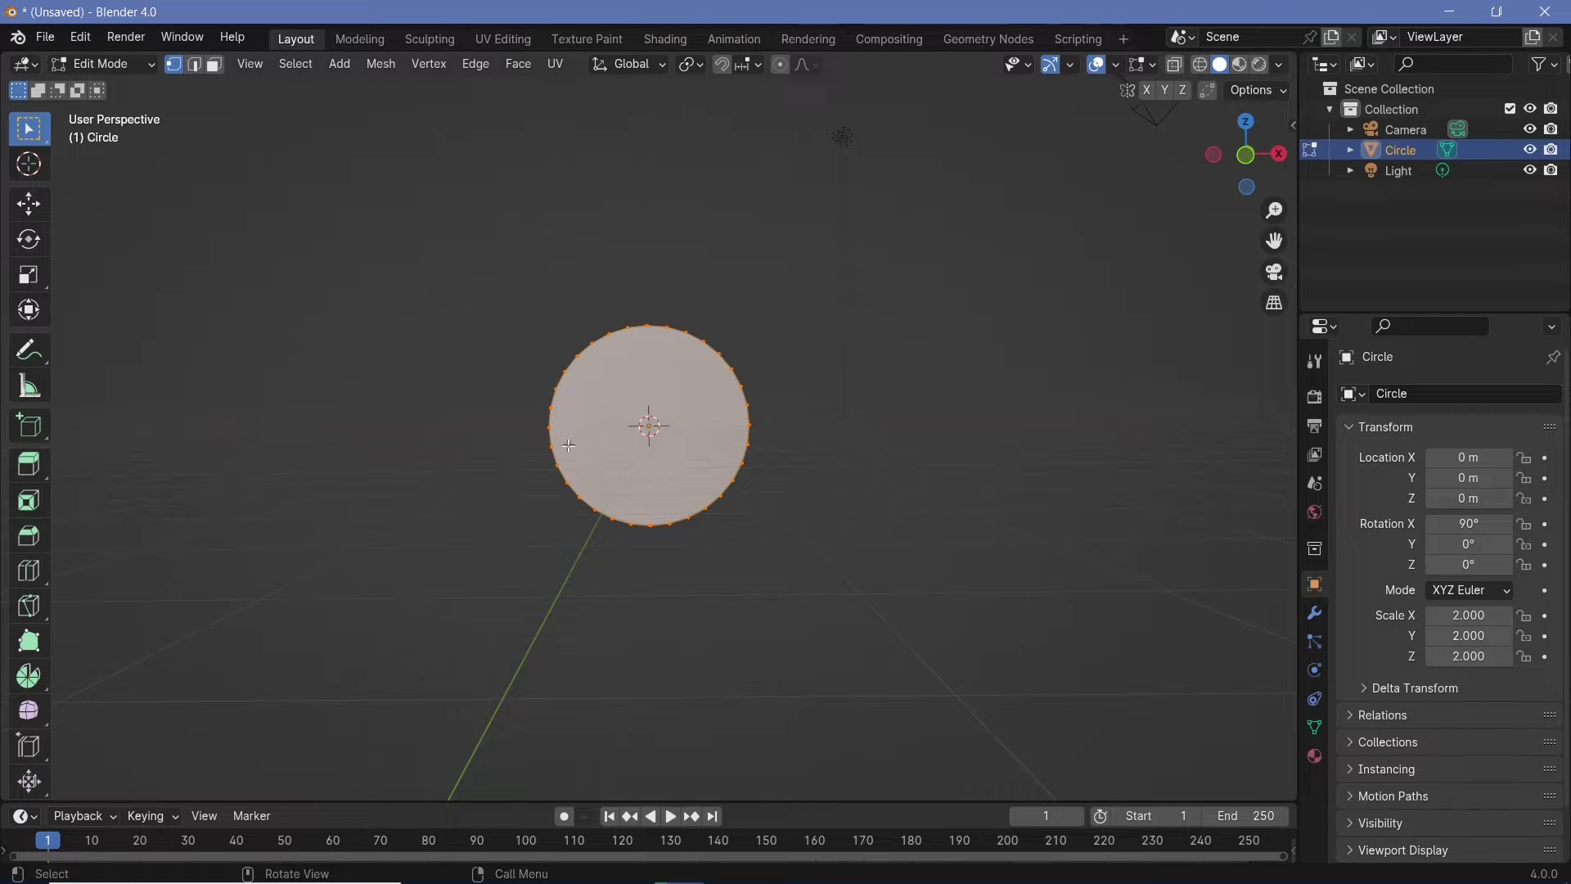
key(ctrl+Tab)
click(522, 467)
Switch the viewport to Rendered shading and delete the default light.
middle_drag(720, 468, 869, 499)
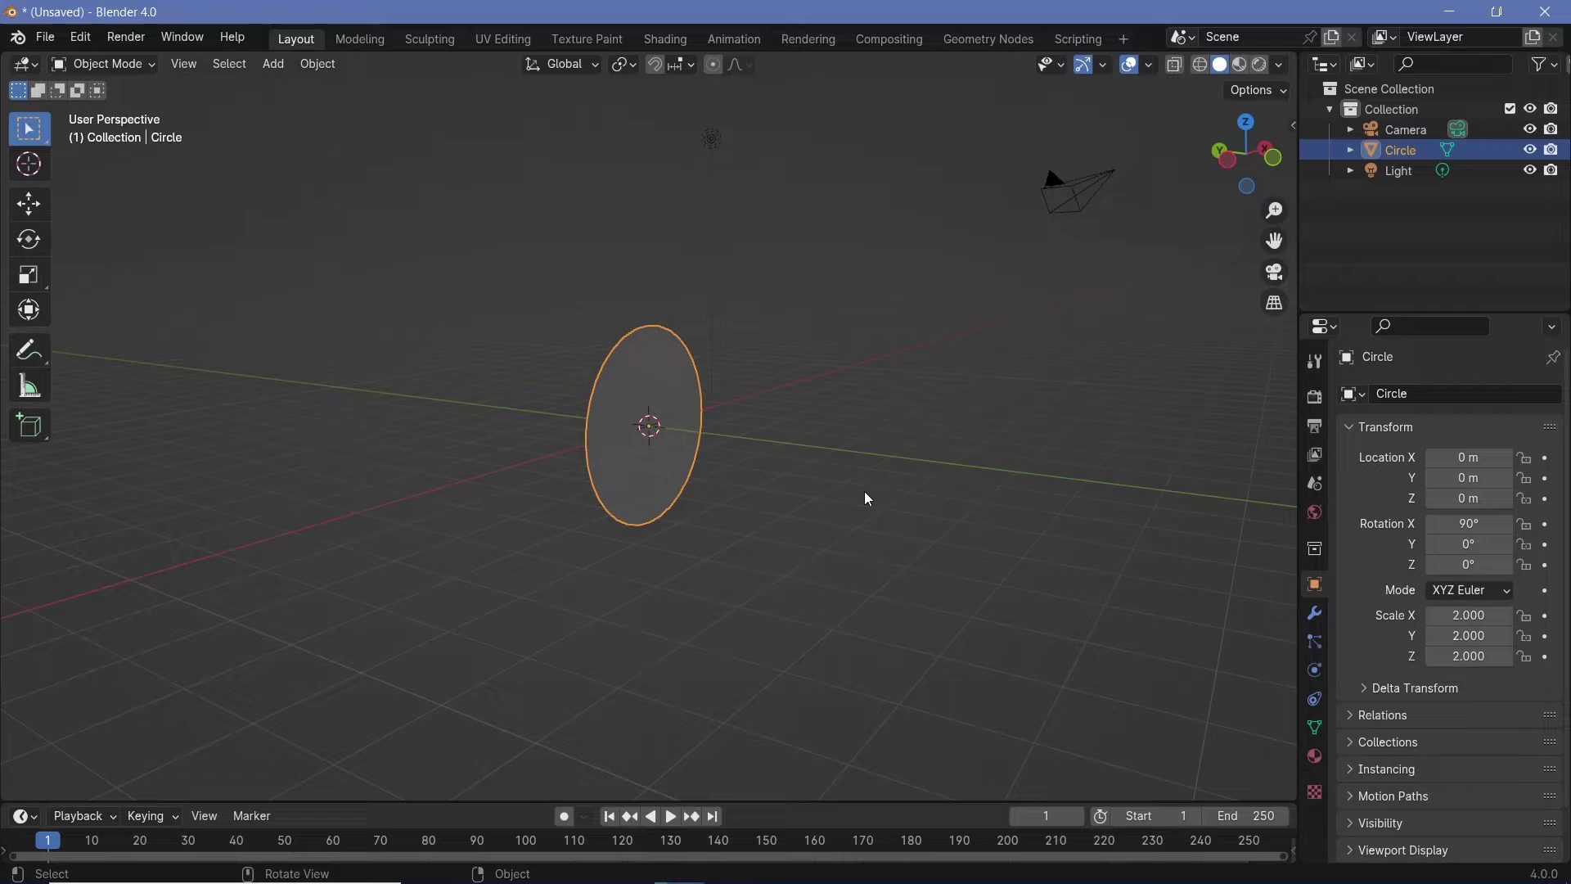
click(1259, 67)
click(713, 140)
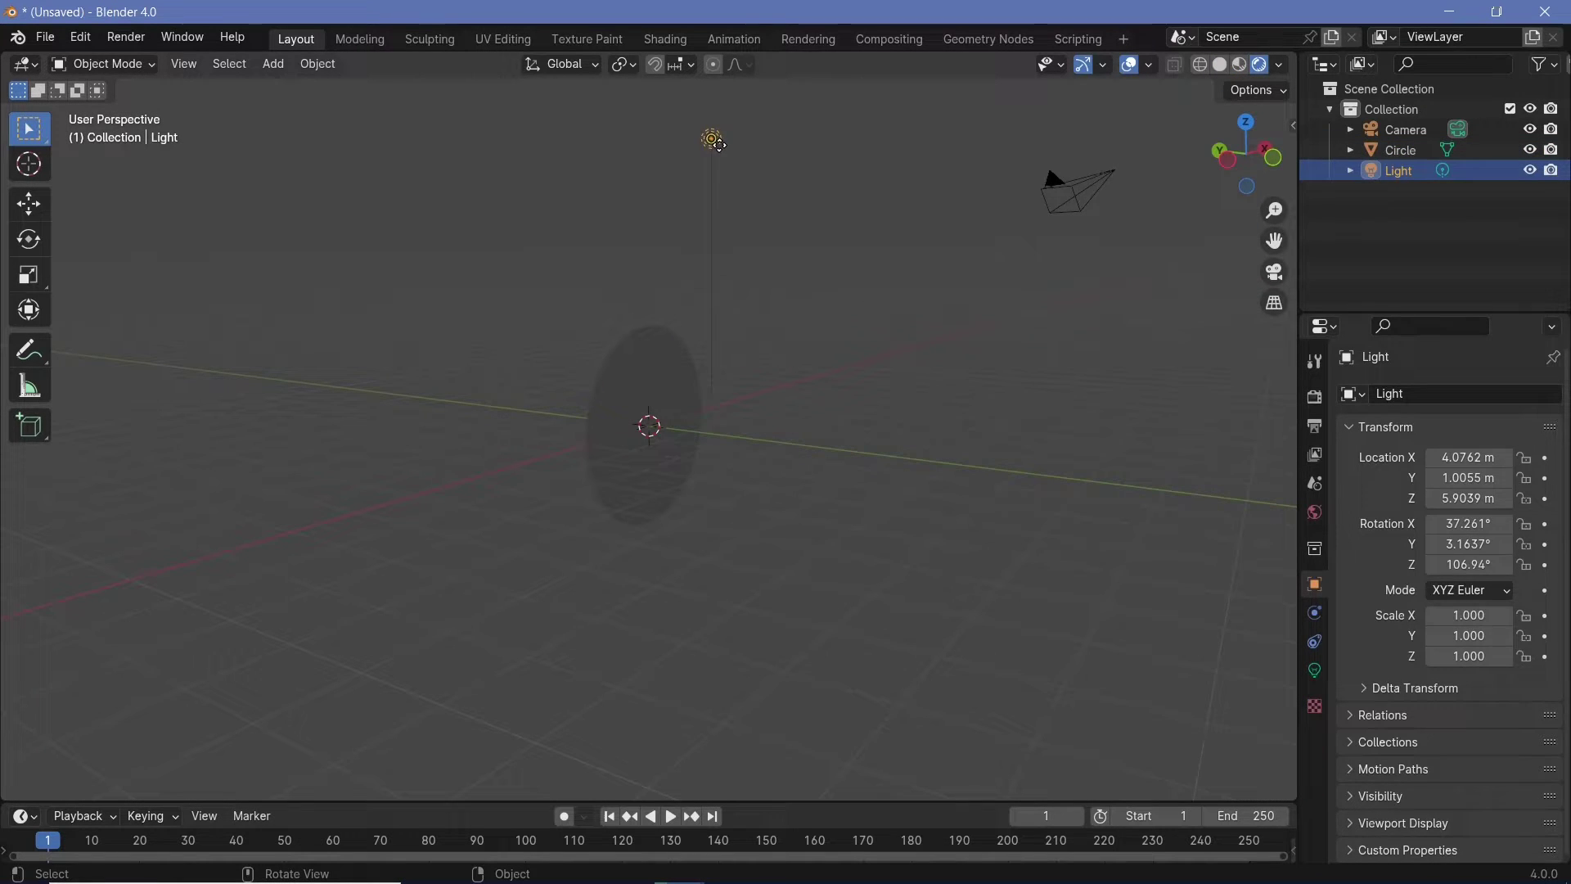
key(x)
click(713, 143)
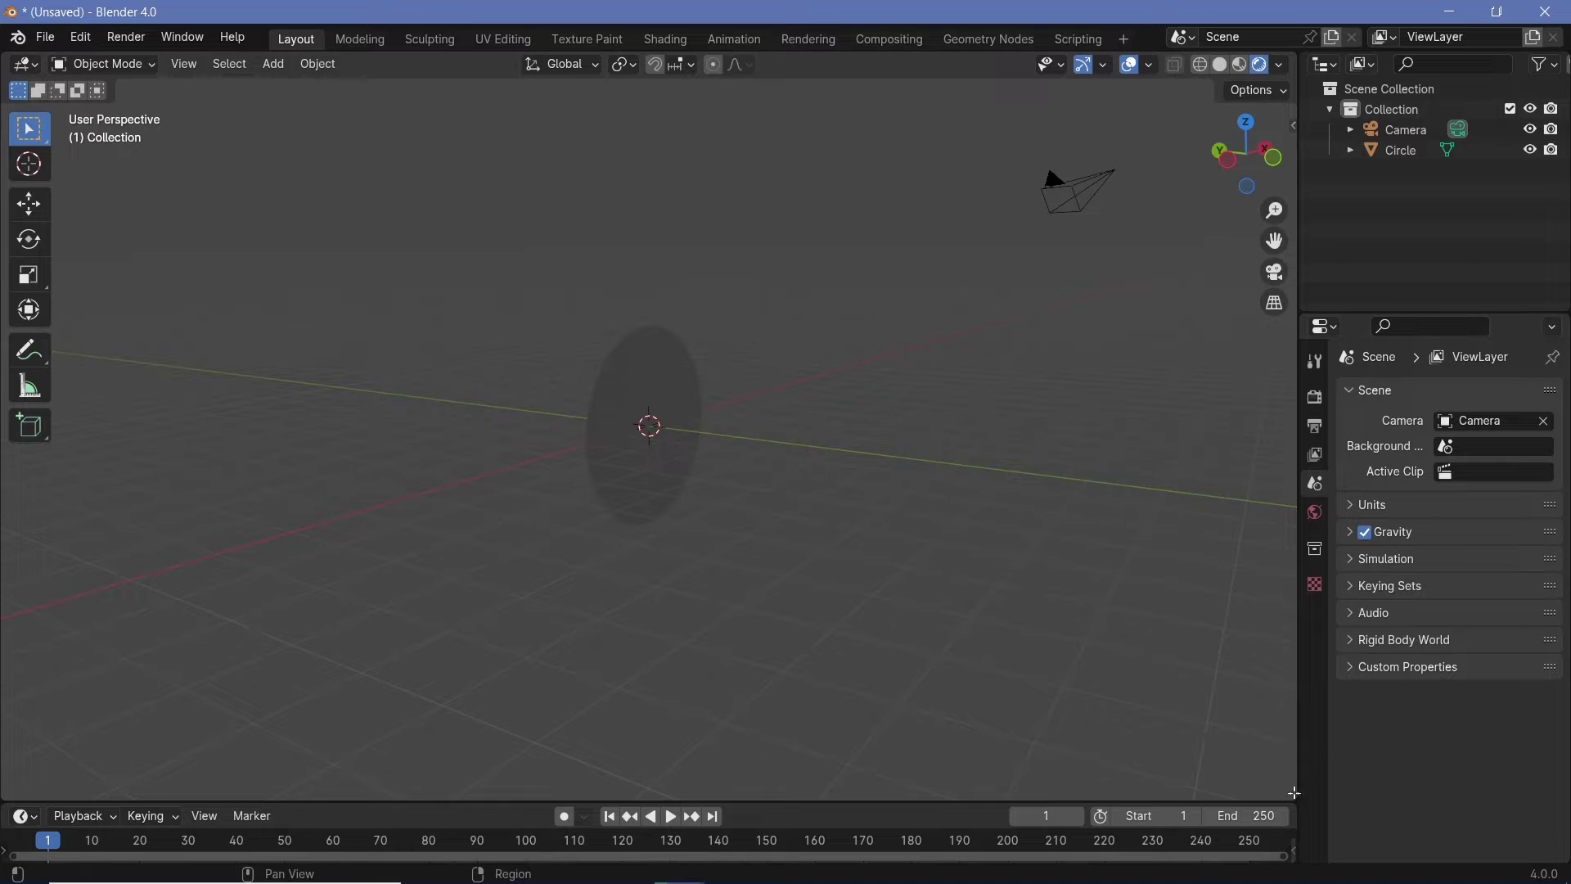
Split the 3D viewport into upper and lower areas and turn the lower one into a Shader Editor.
drag(1294, 797, 1197, 463)
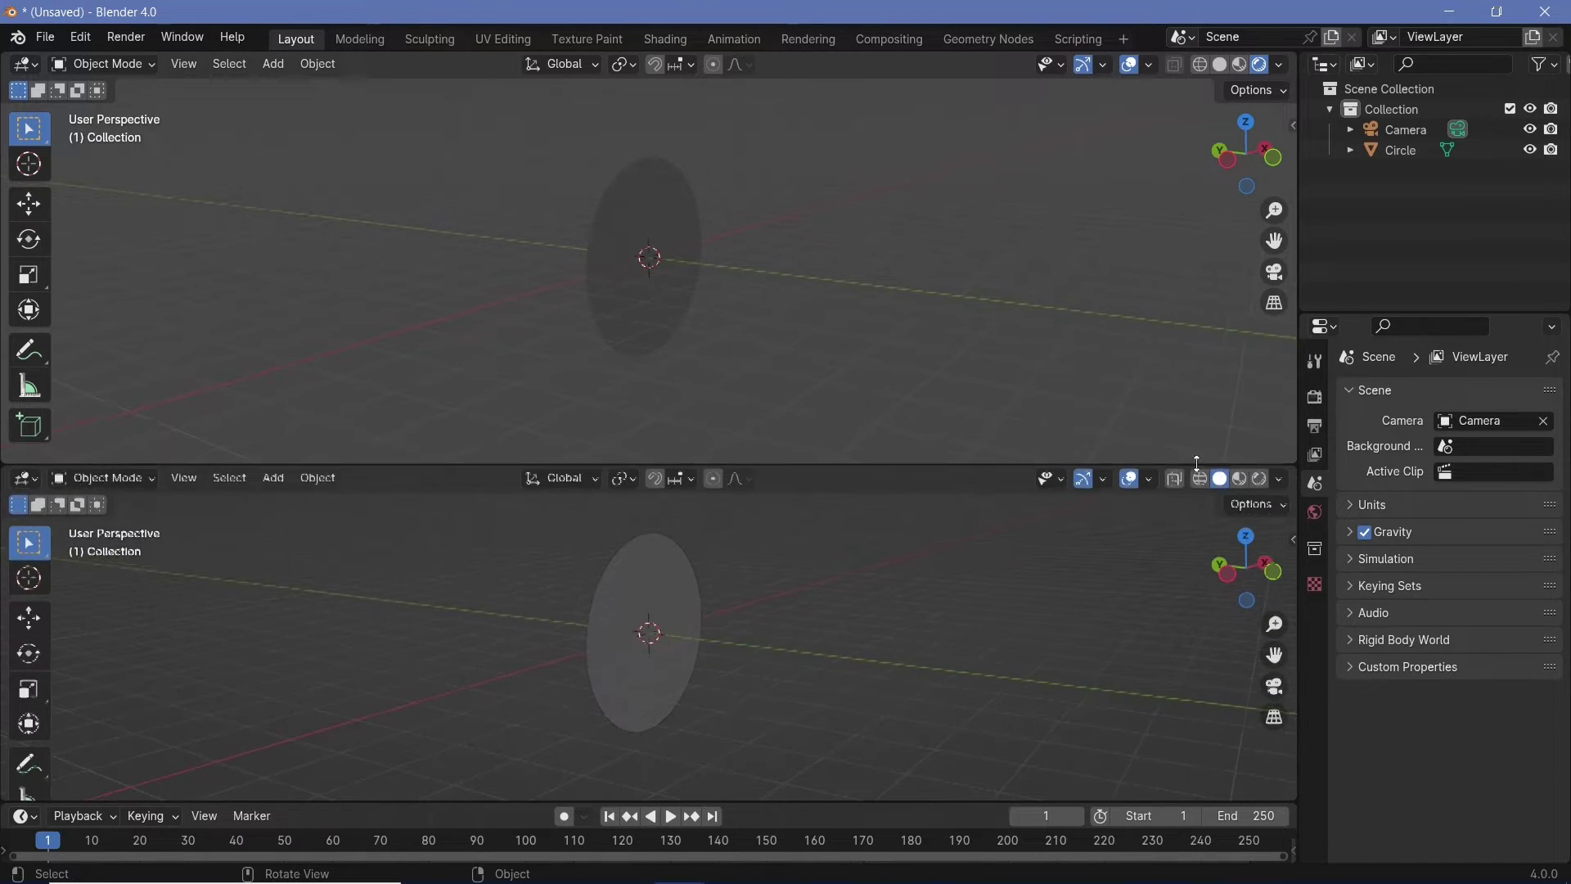
click(25, 478)
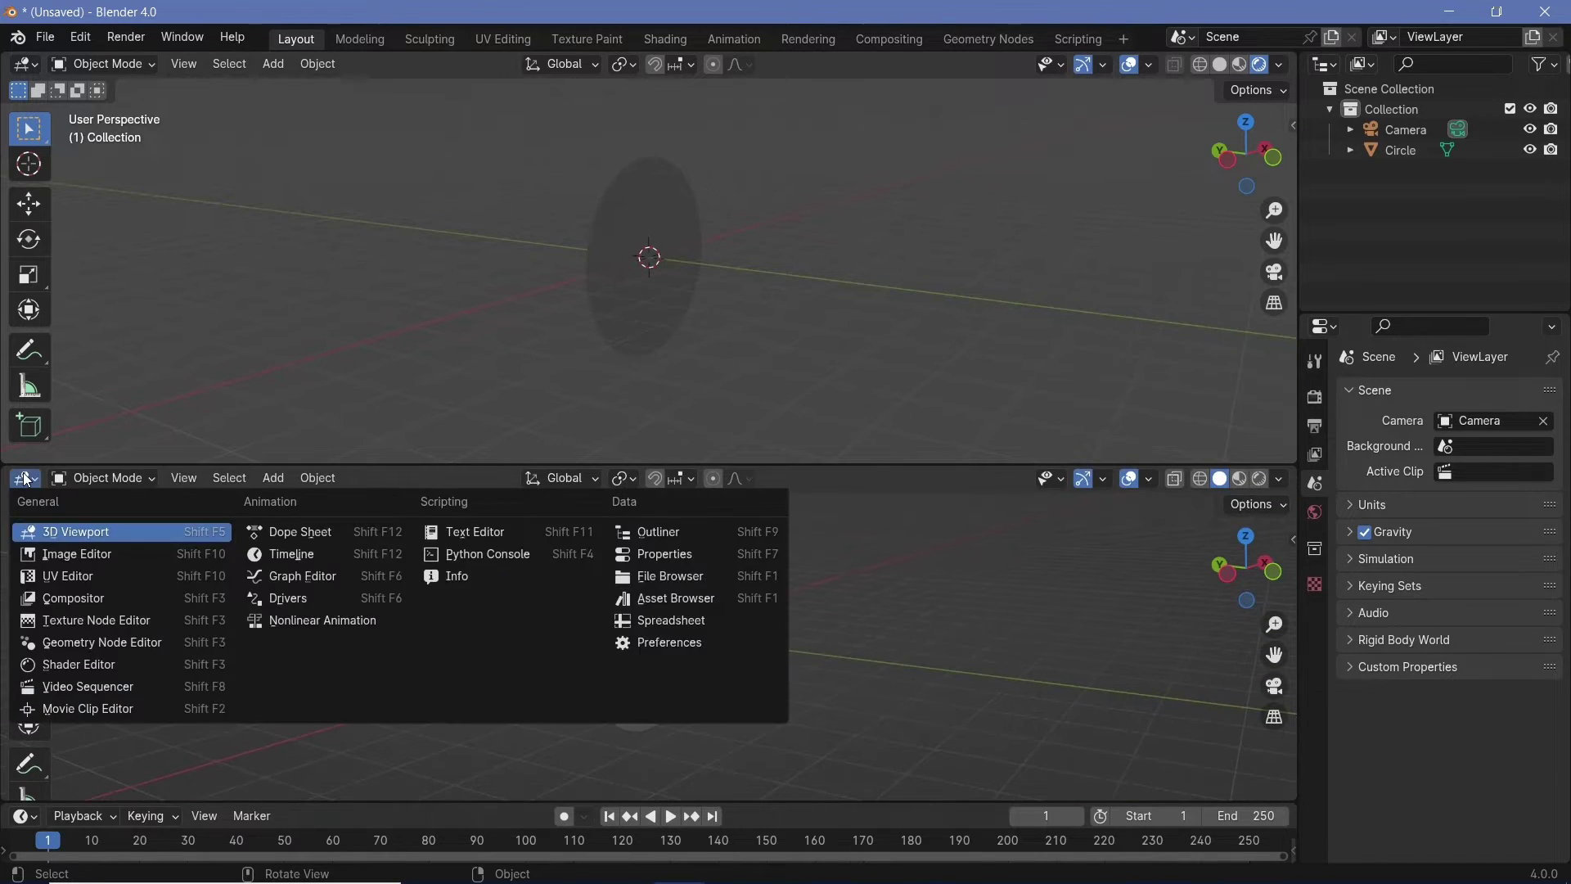
click(69, 663)
Assign the existing material named Material to the circle and rename it Portal.
click(641, 247)
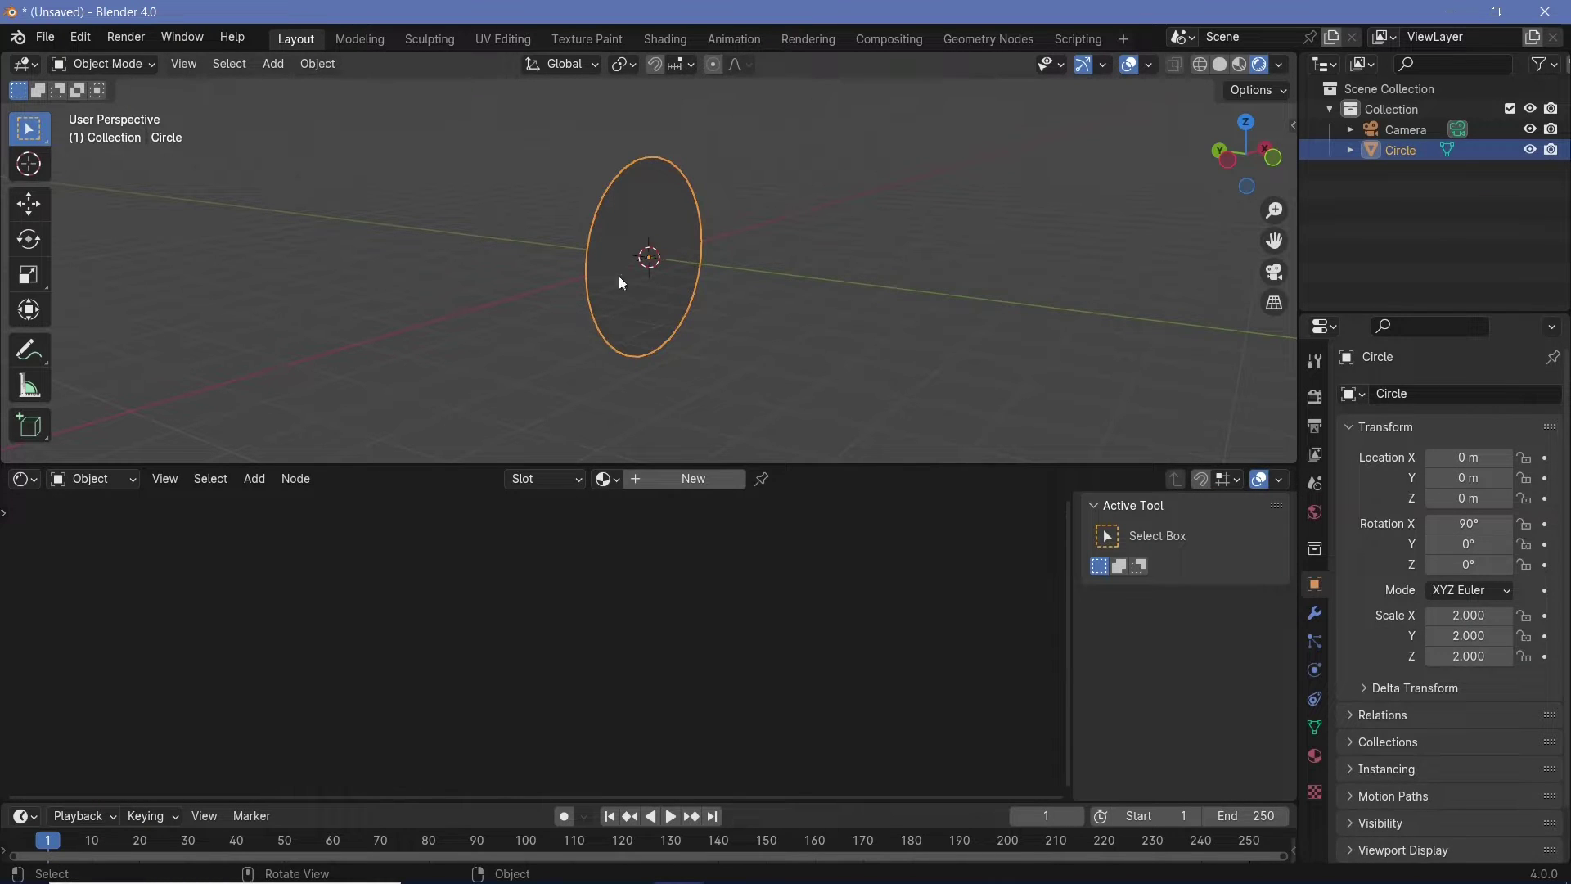
click(1316, 753)
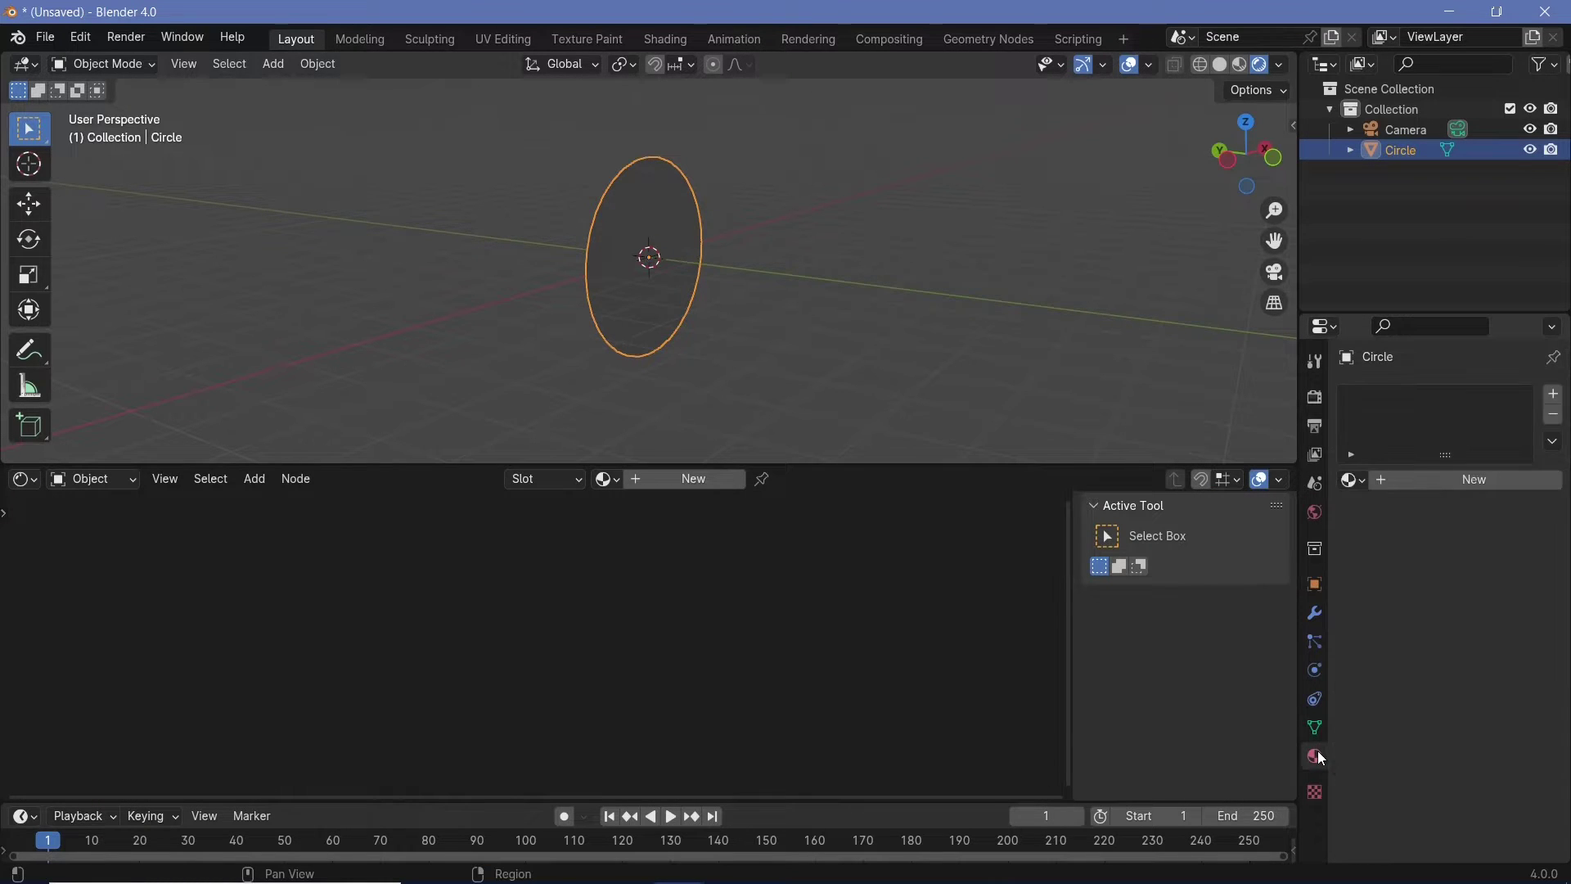
click(1349, 481)
click(1190, 514)
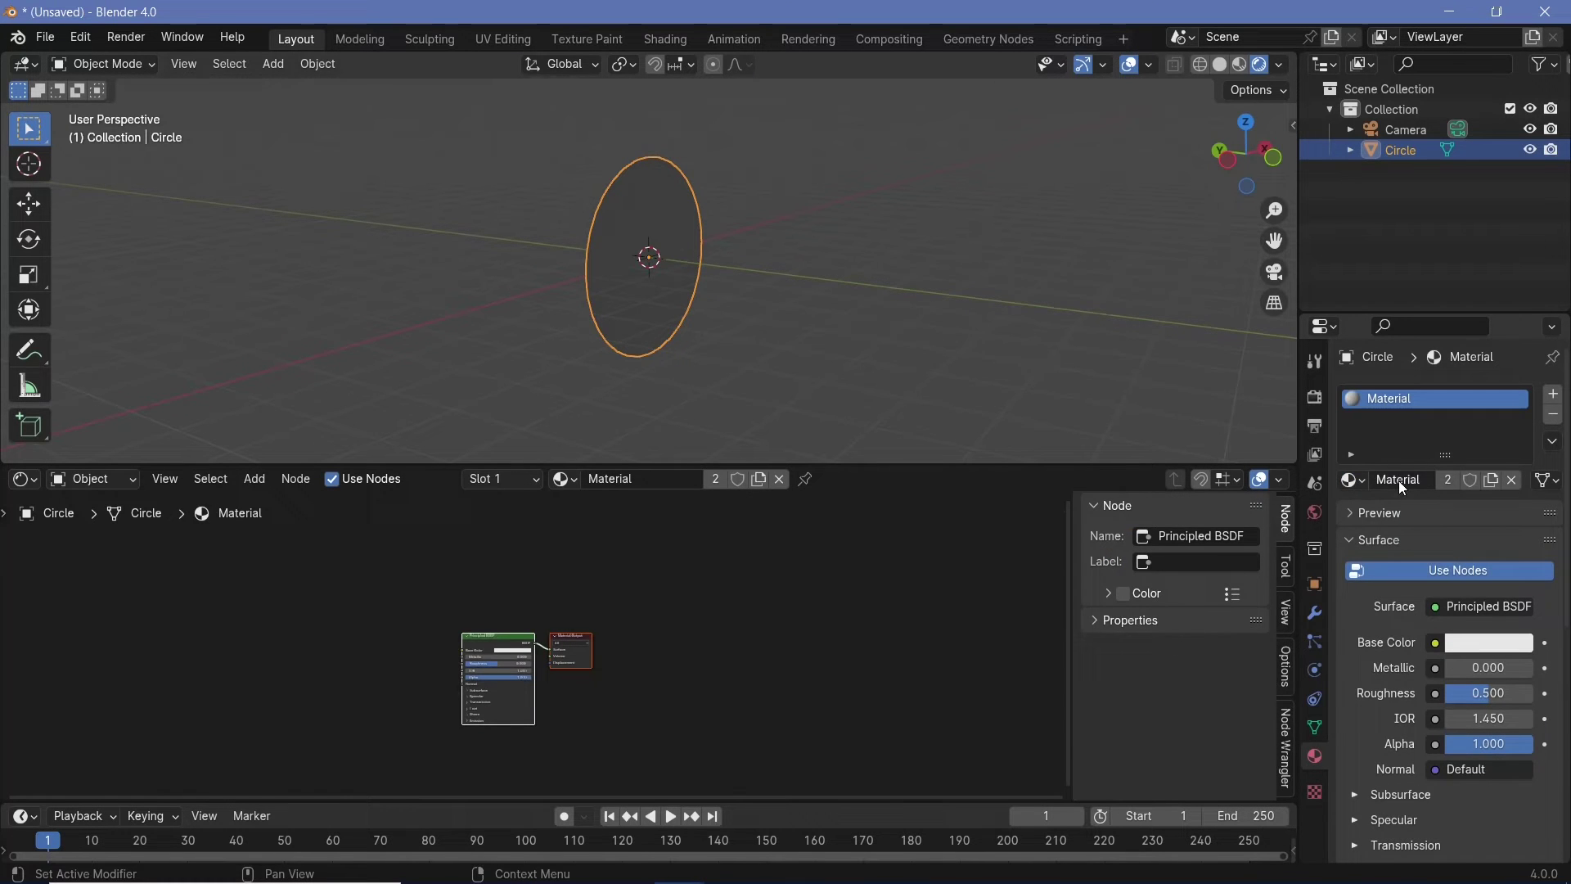
text(Portal)
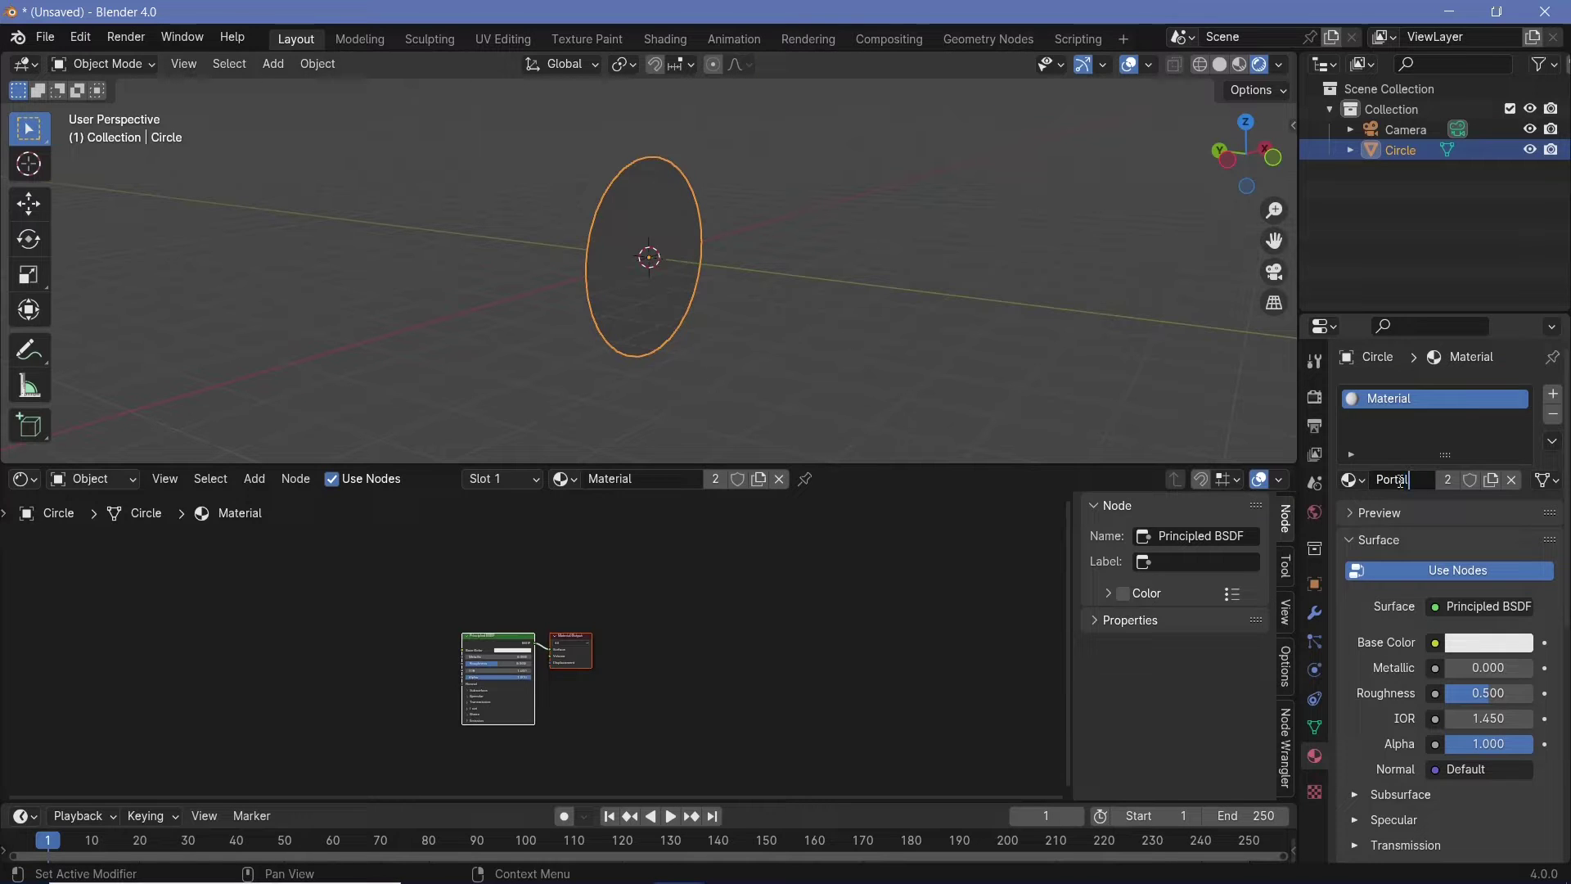
key(Return)
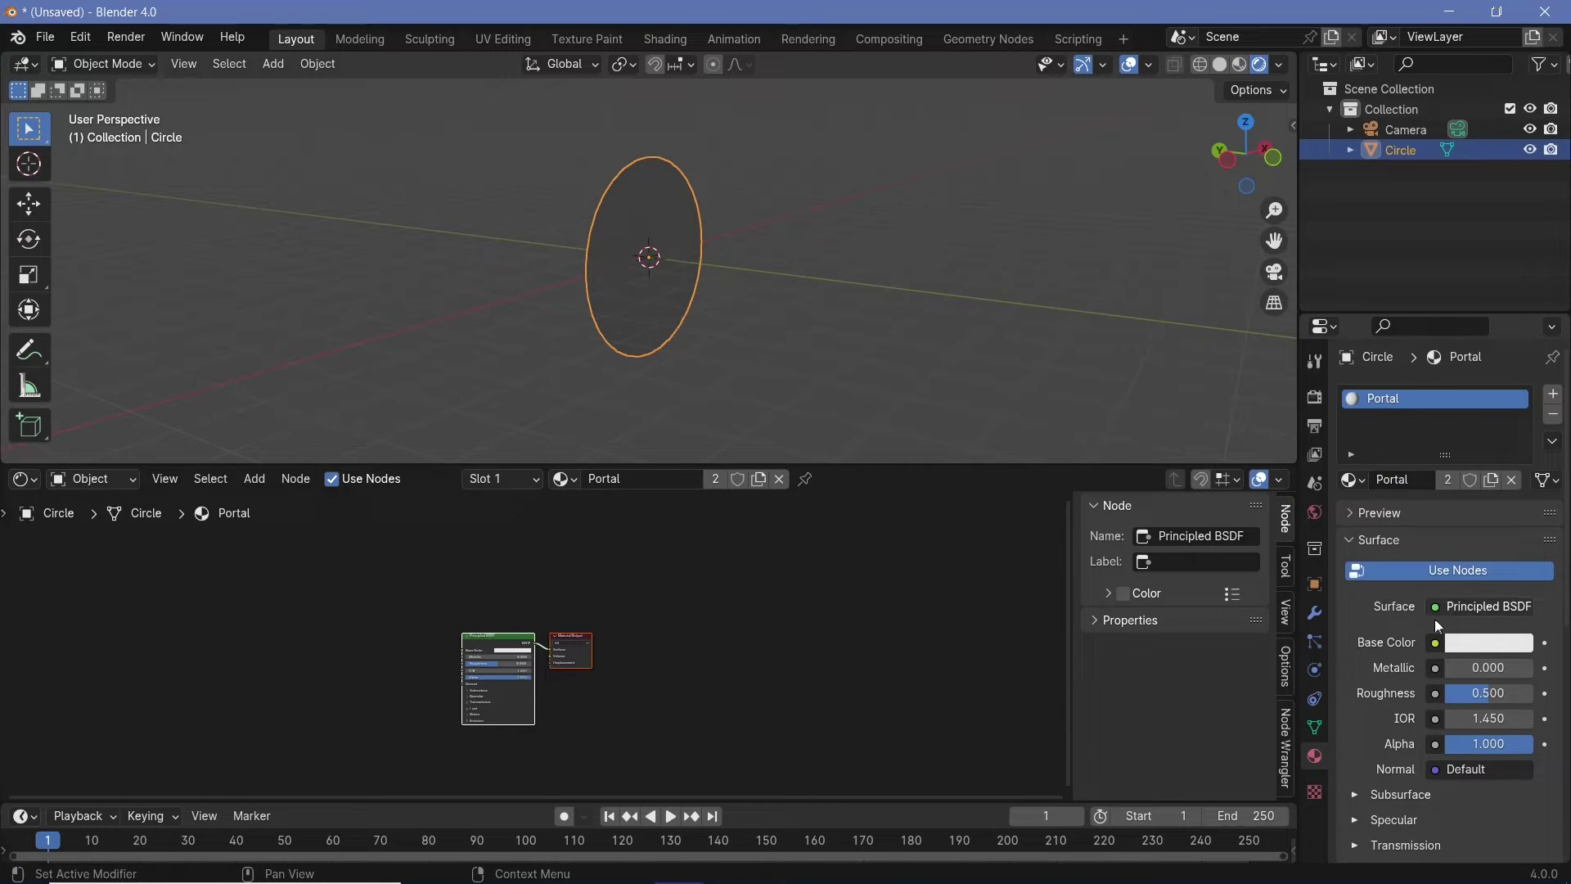
Set the Portal material's Blend Mode to Alpha Blend and its Shadow Mode to None.
scroll(1351, 653, down, 5)
scroll(1359, 651, down, 5)
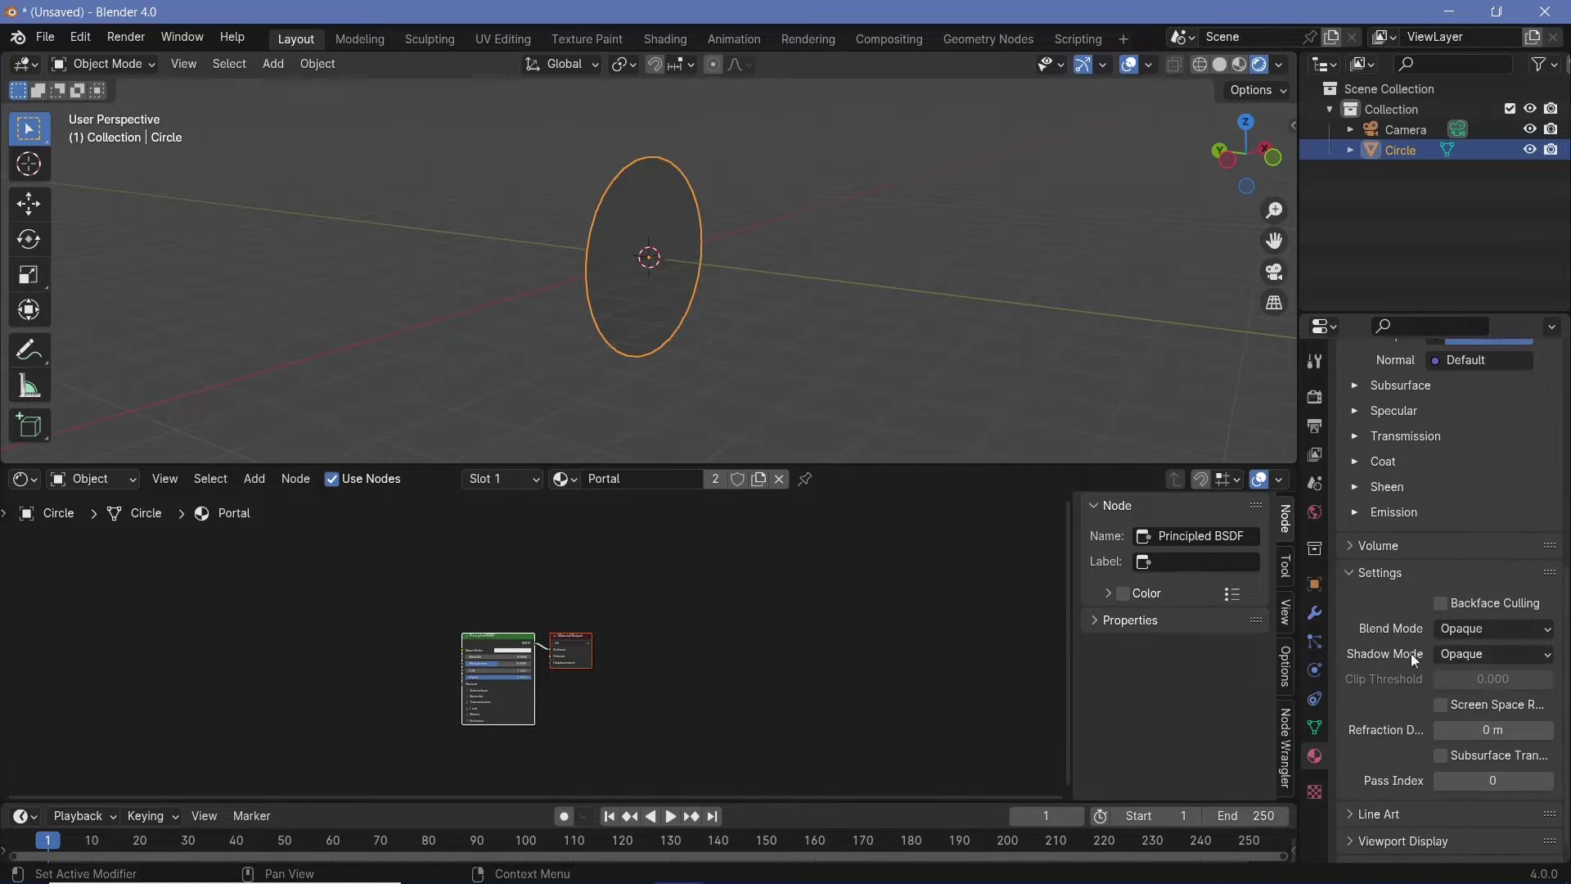
click(1460, 631)
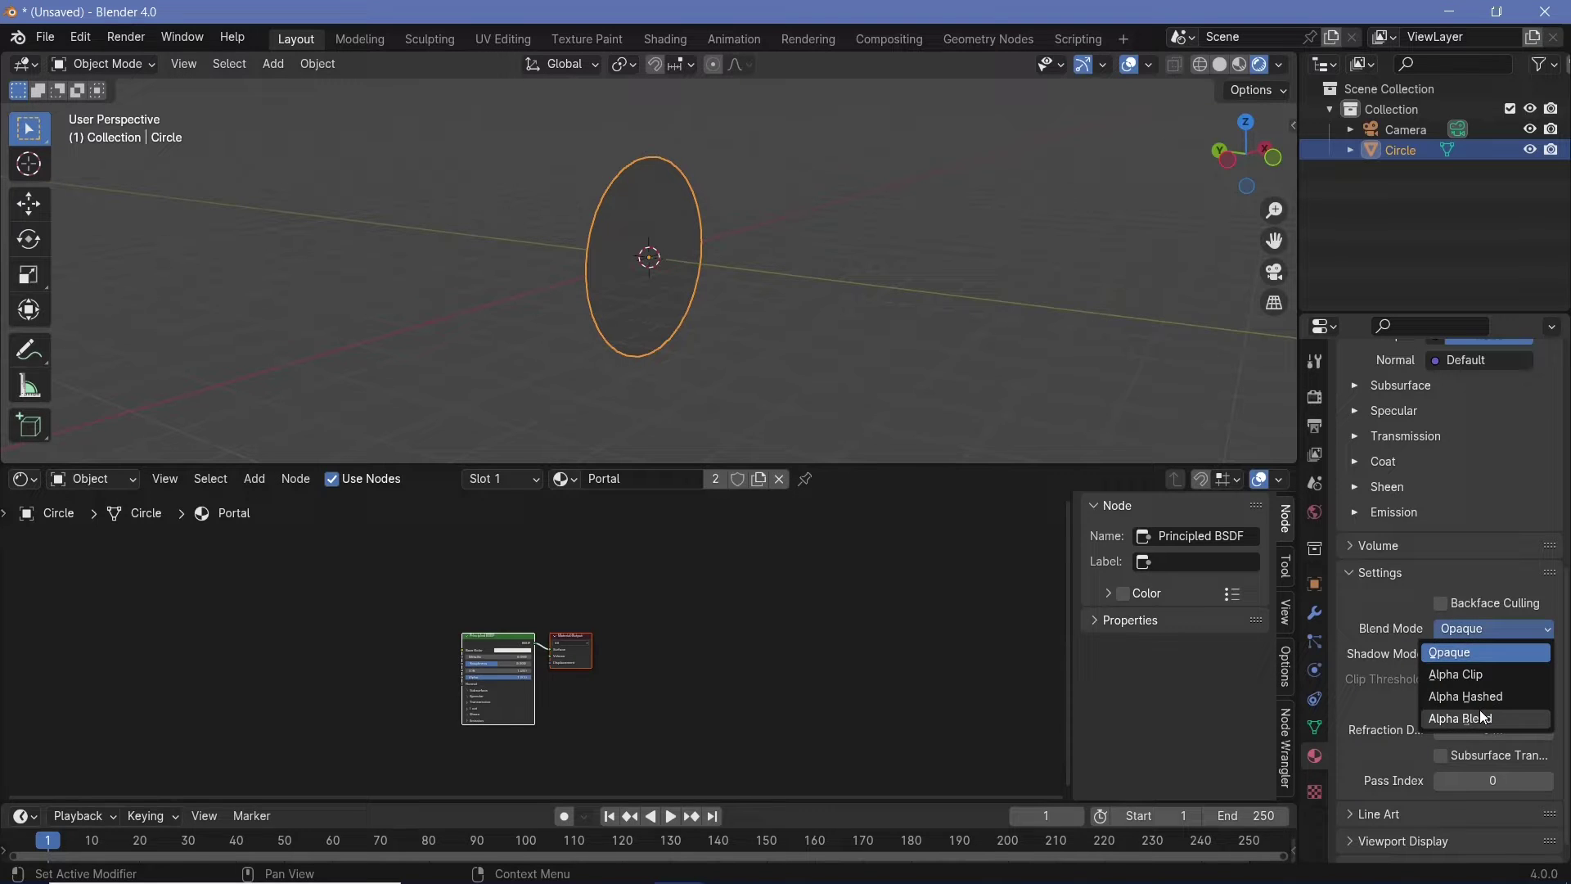
click(1447, 717)
click(1452, 658)
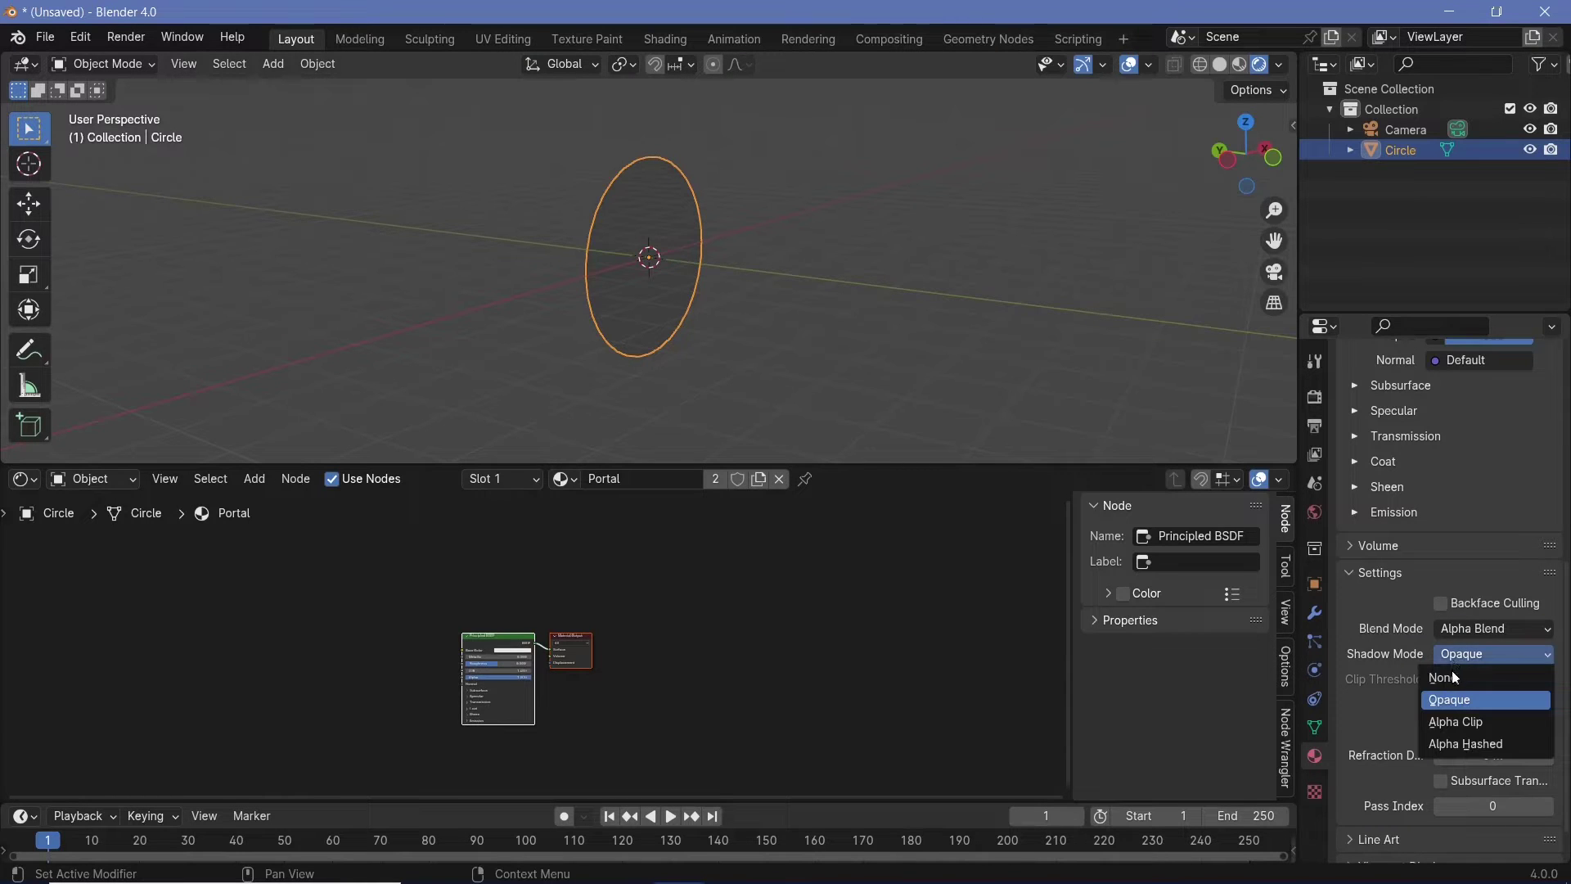
click(1450, 678)
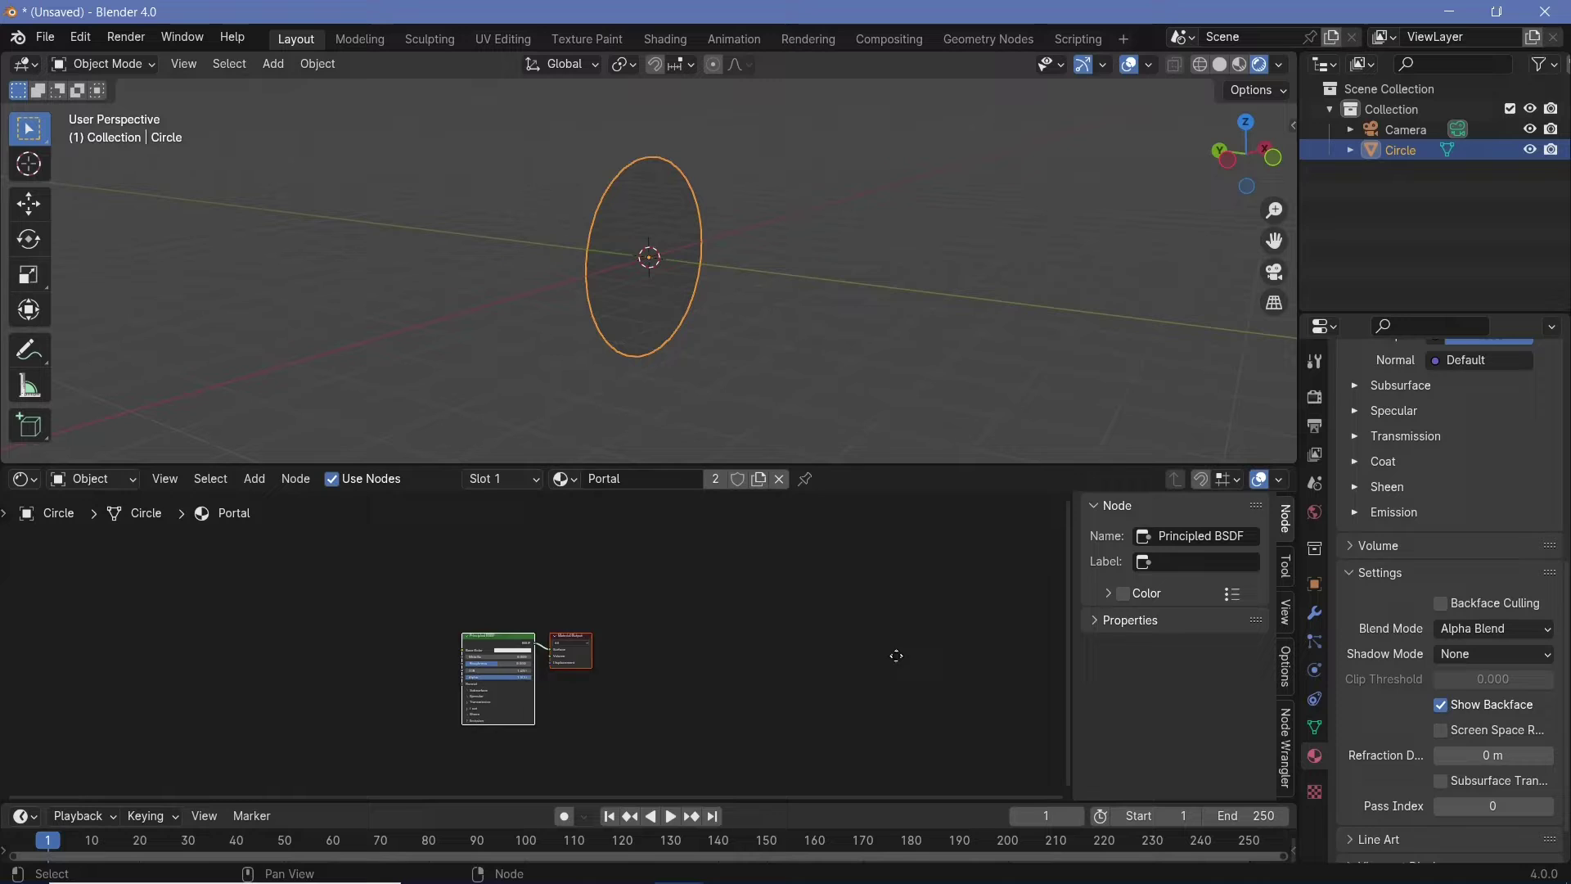
Delete the Principled BSDF node from the Portal material's node tree.
middle_drag(856, 649, 809, 647)
middle_drag(705, 263, 591, 238)
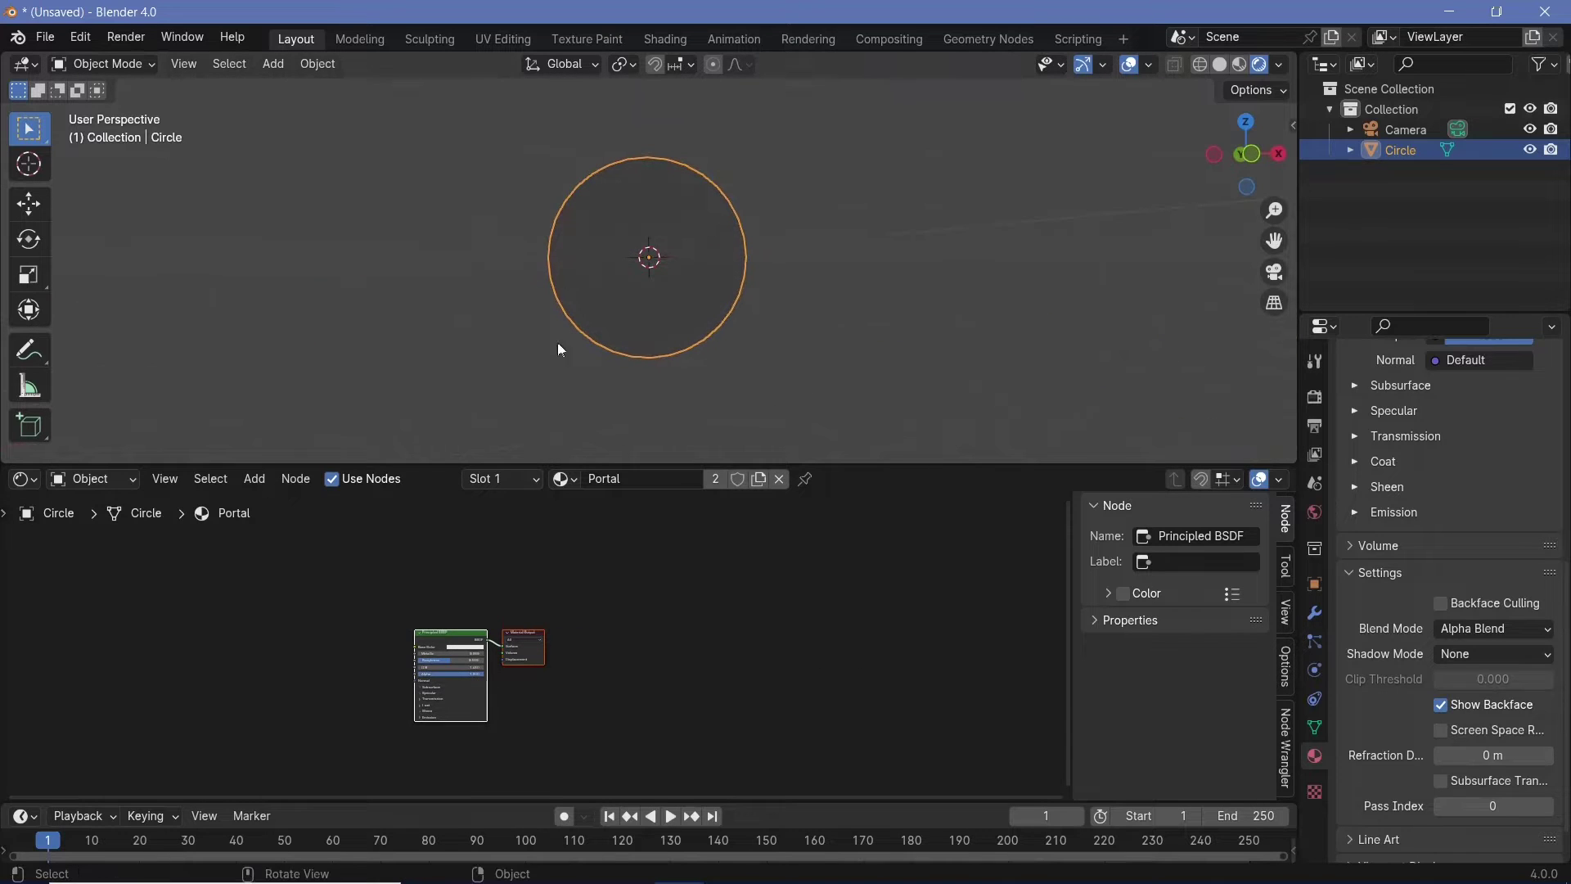
middle_drag(636, 717, 829, 678)
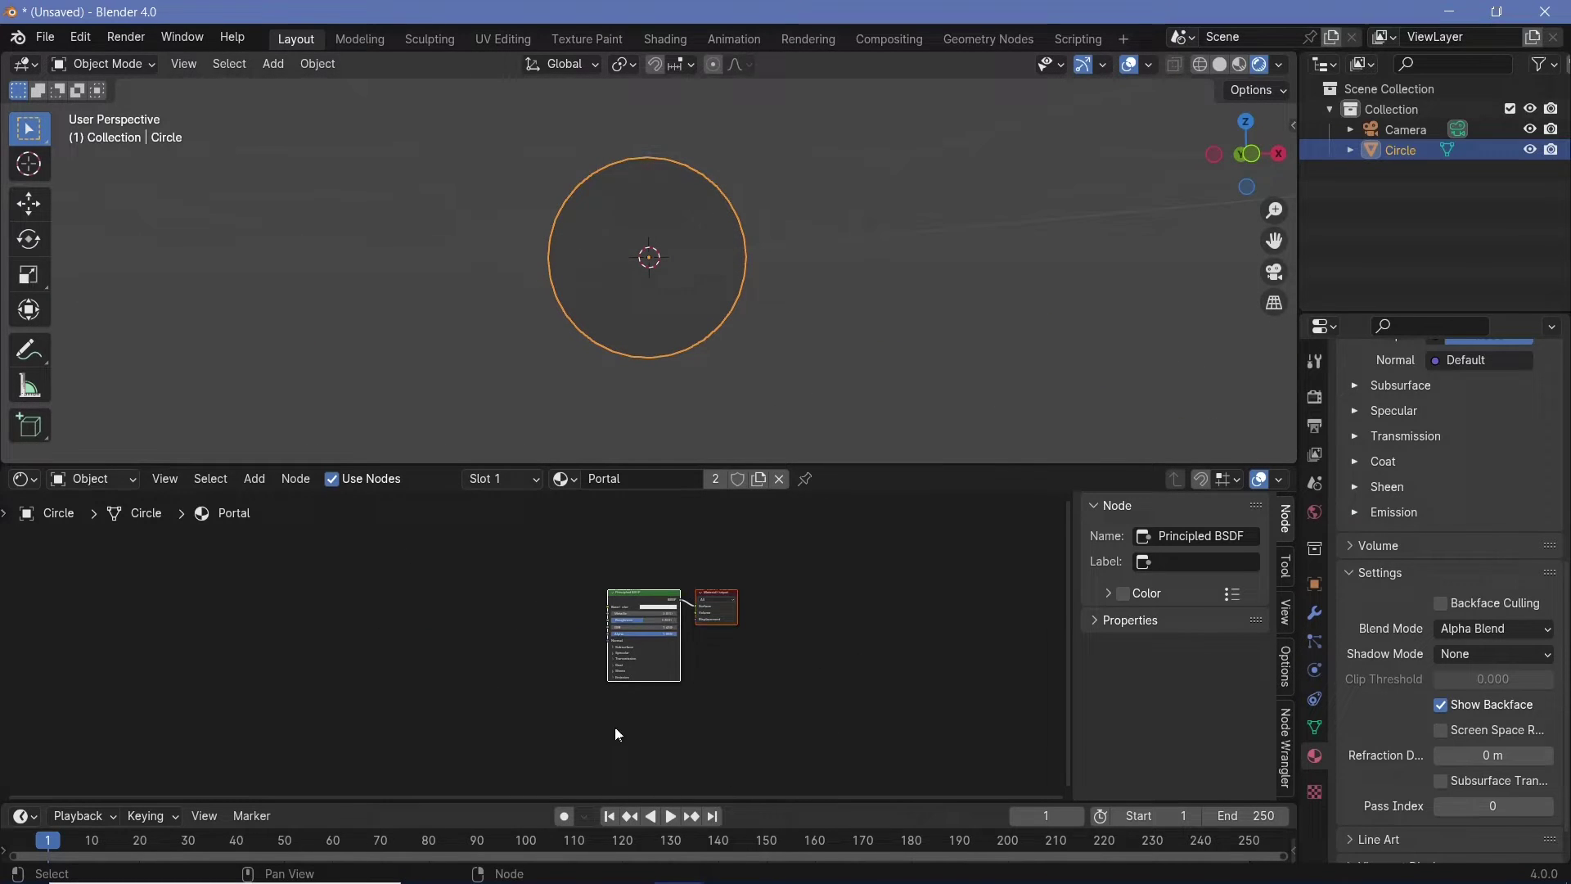
scroll(680, 614, up, 4)
middle_drag(722, 507, 533, 571)
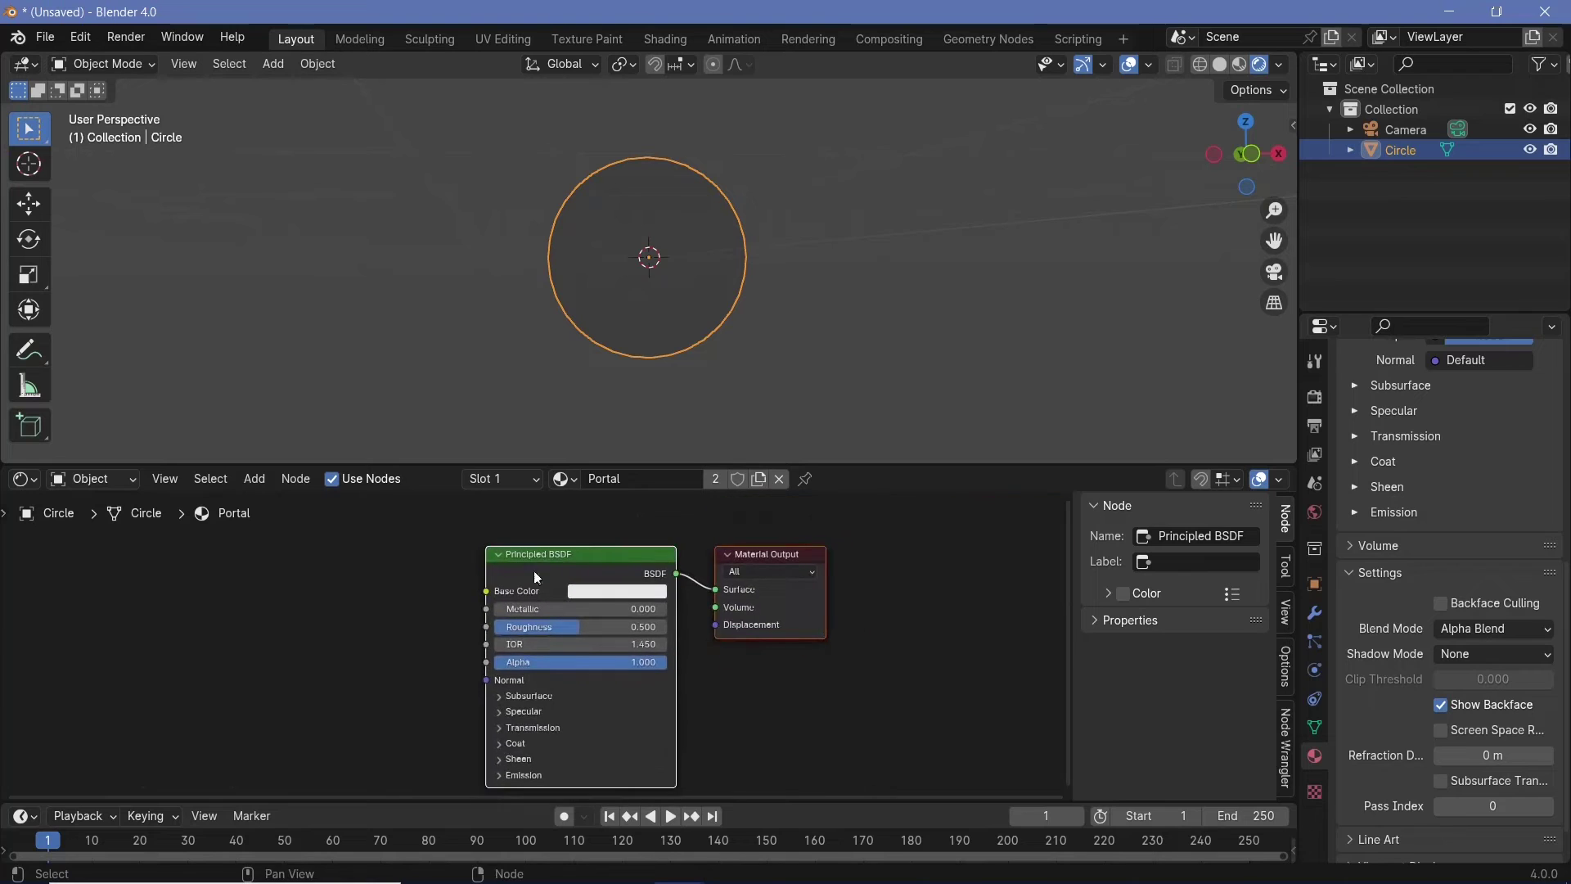
click(587, 553)
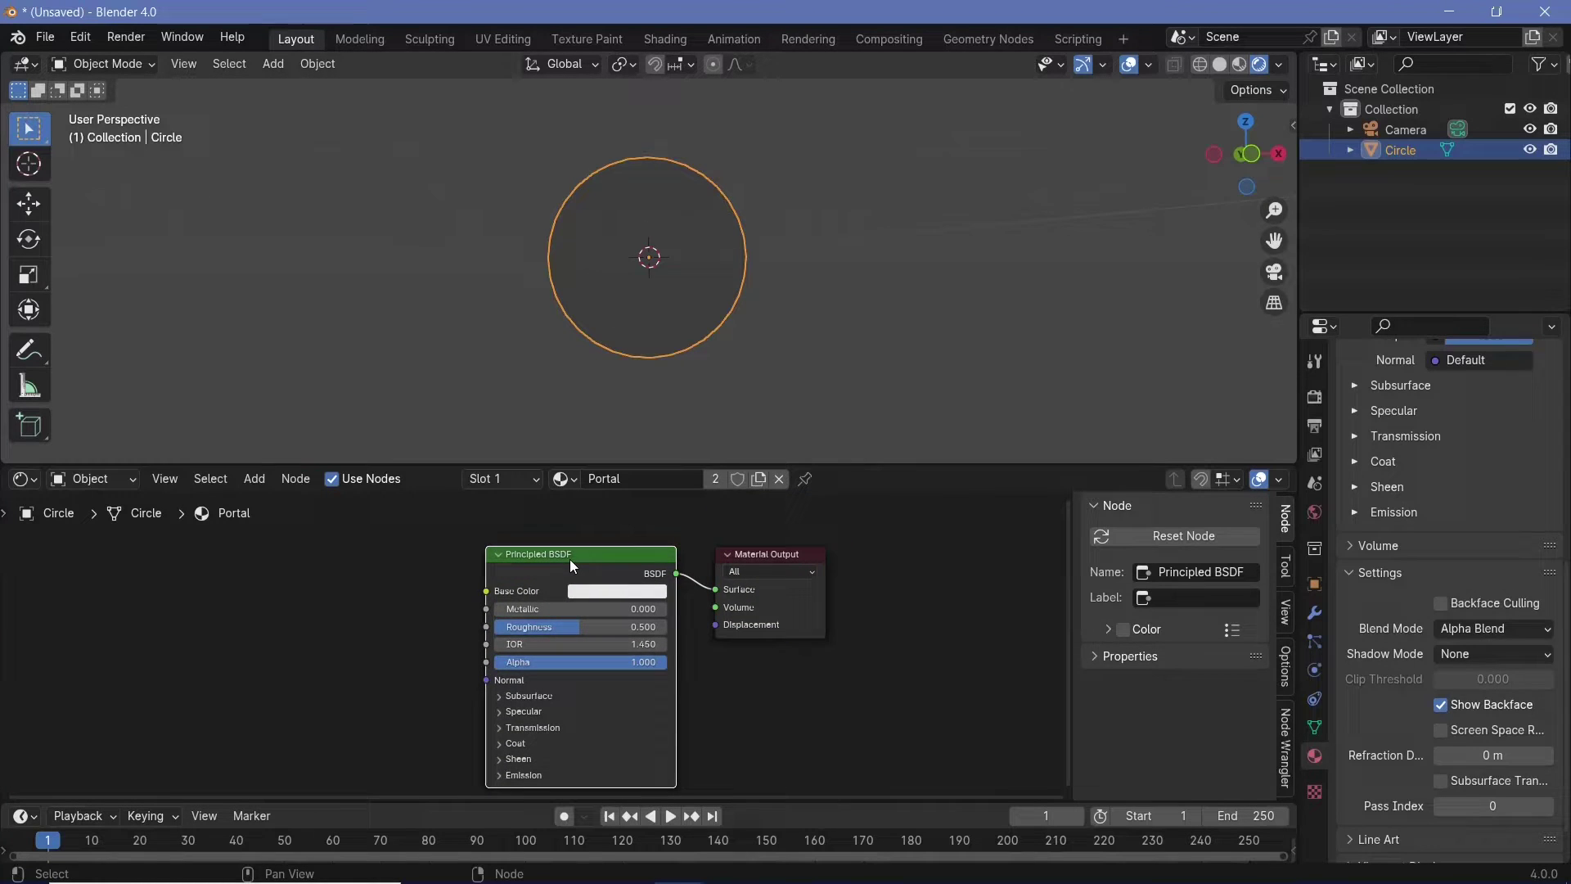
key(Delete)
Add an Emission shader node and place it to the left of the Material Output node.
middle_drag(547, 587, 677, 580)
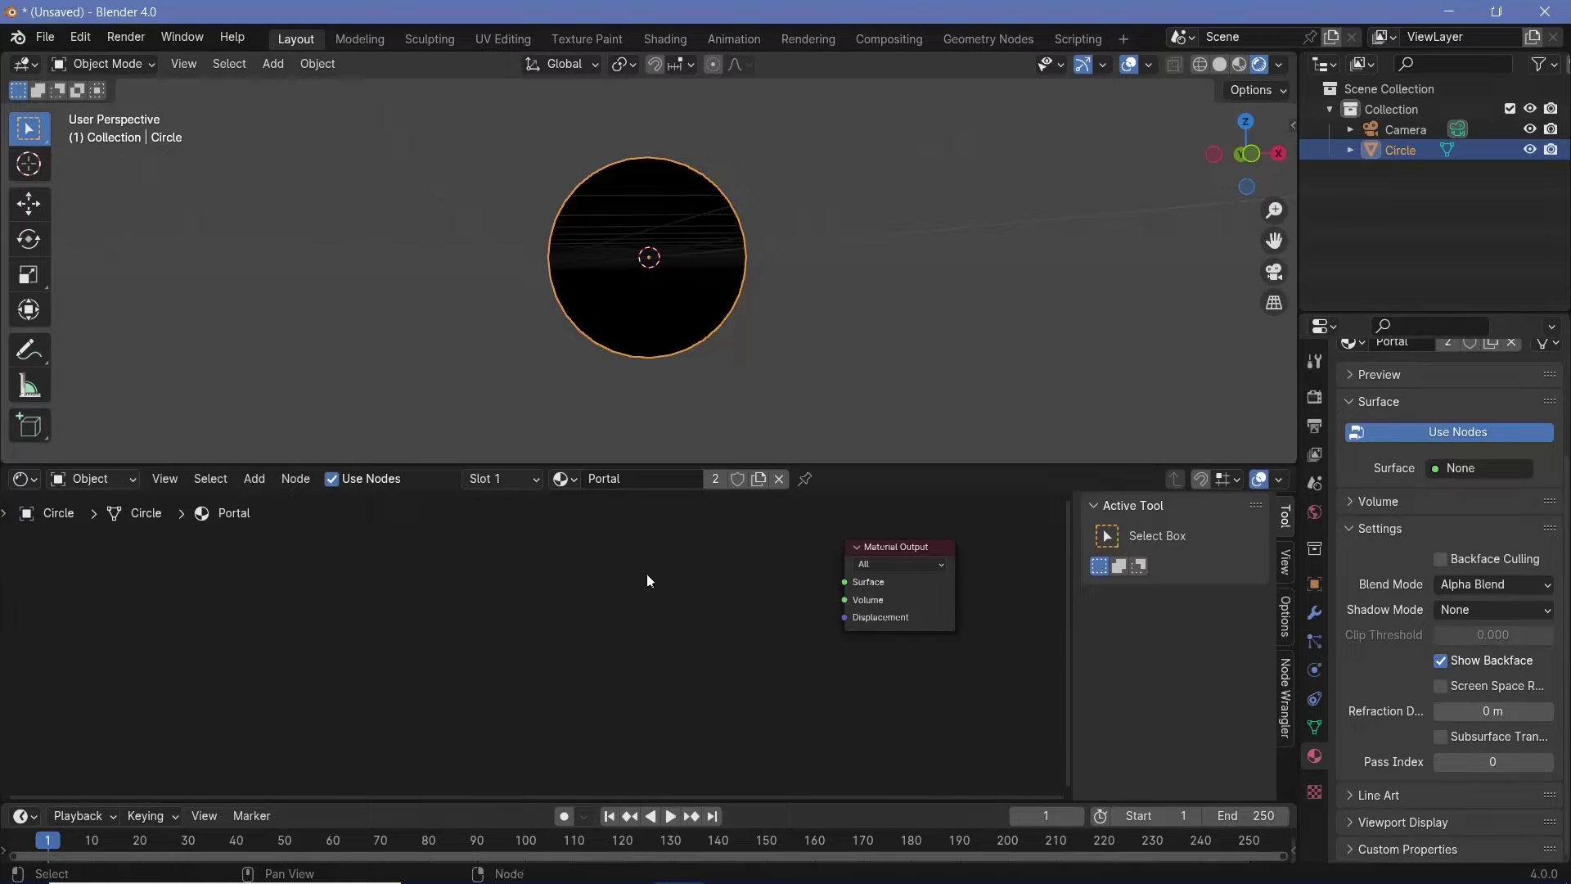
key(shift+a)
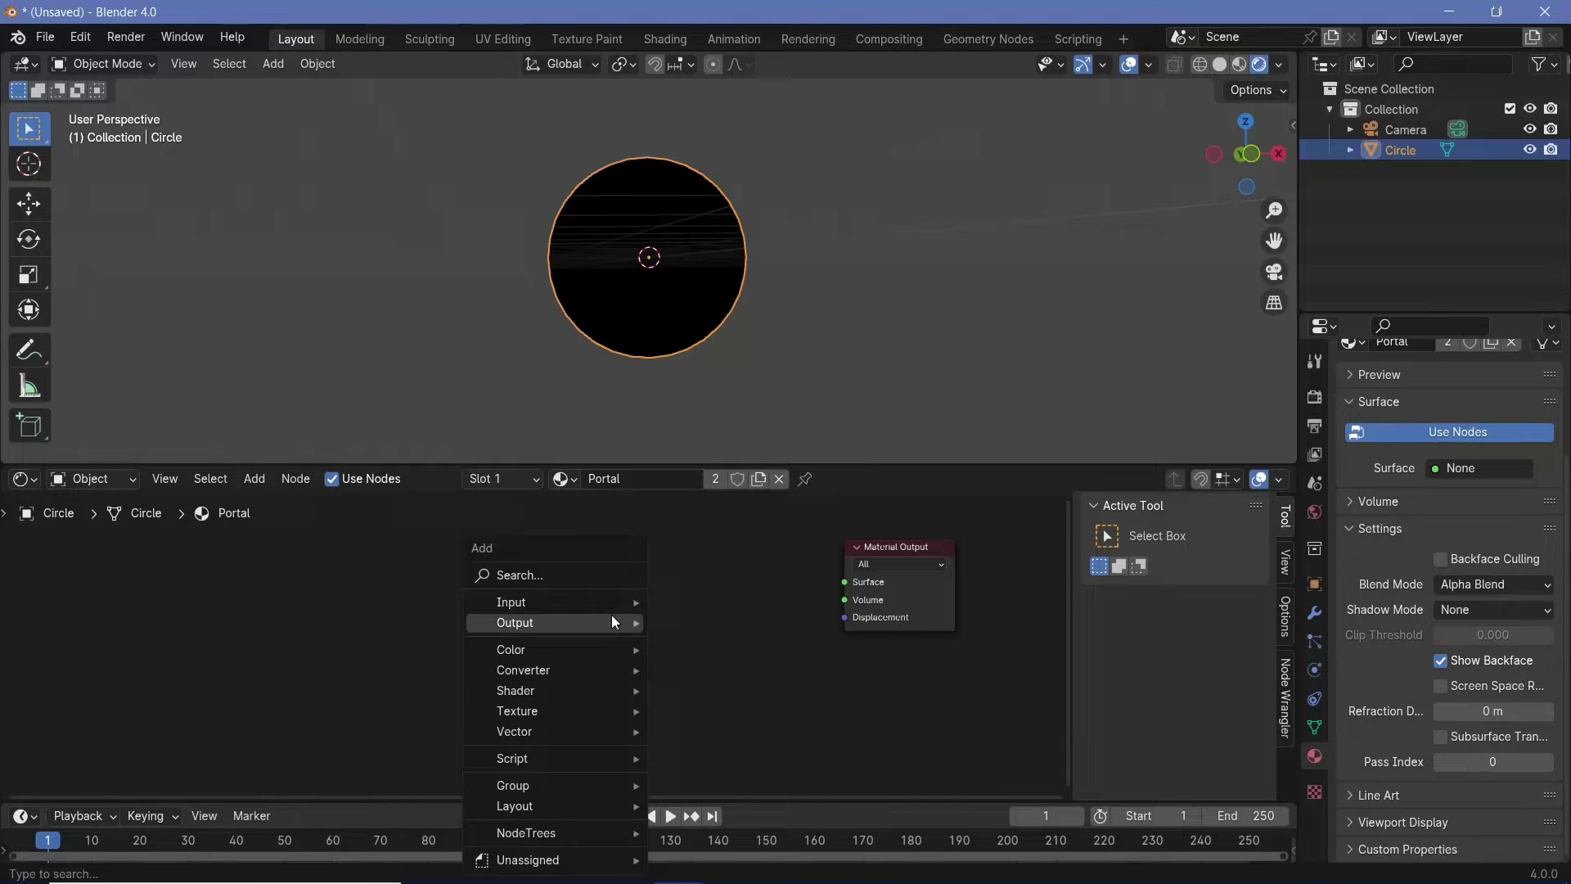
text(emsio)
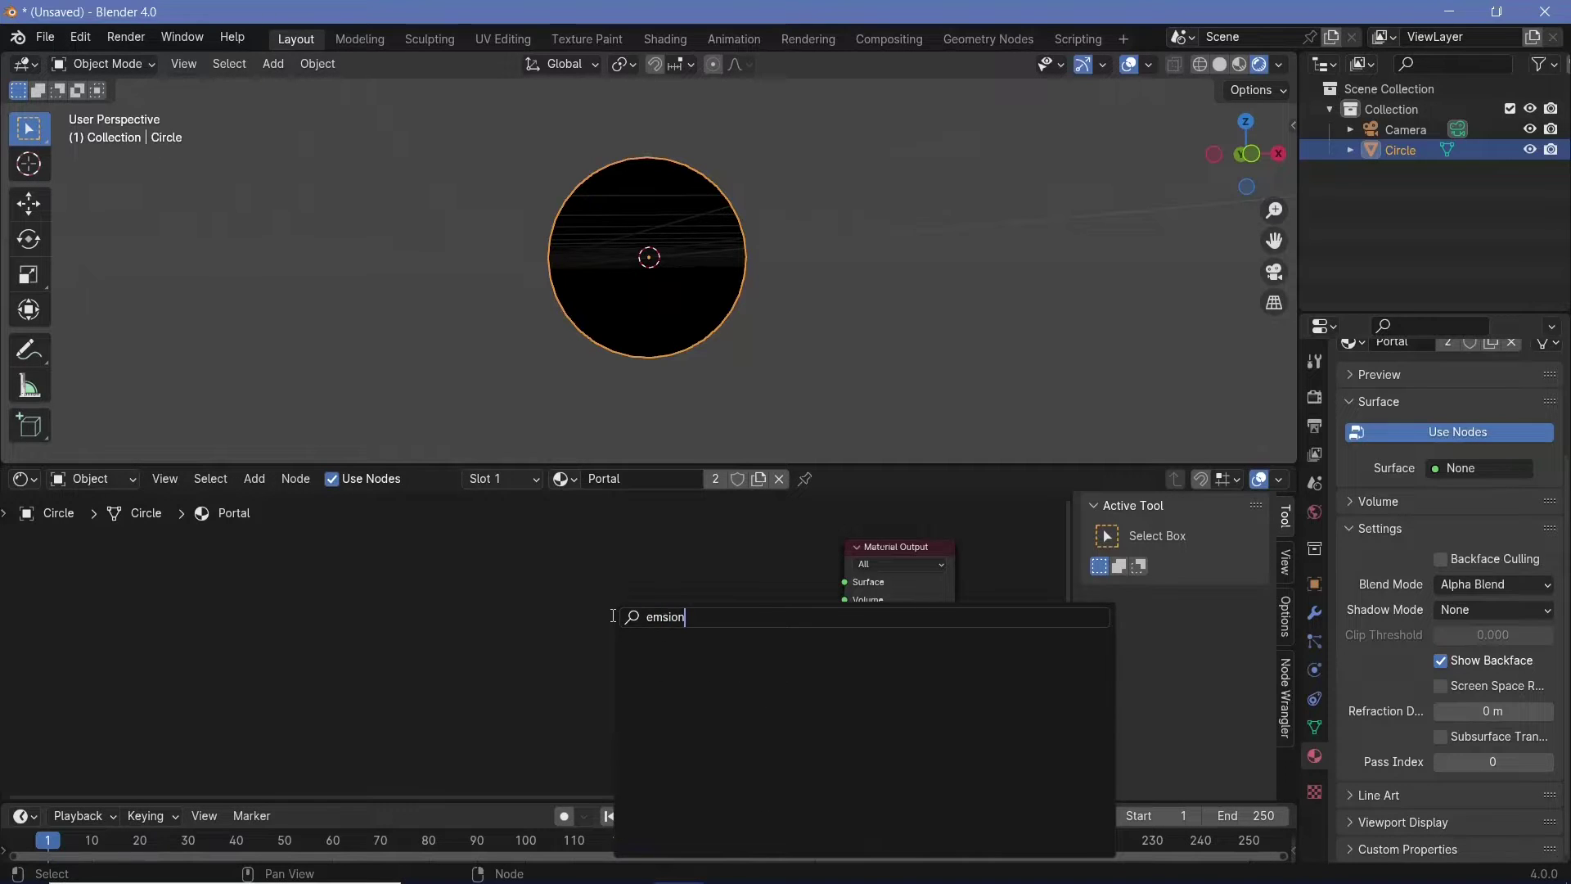
text(n)
key(Return)
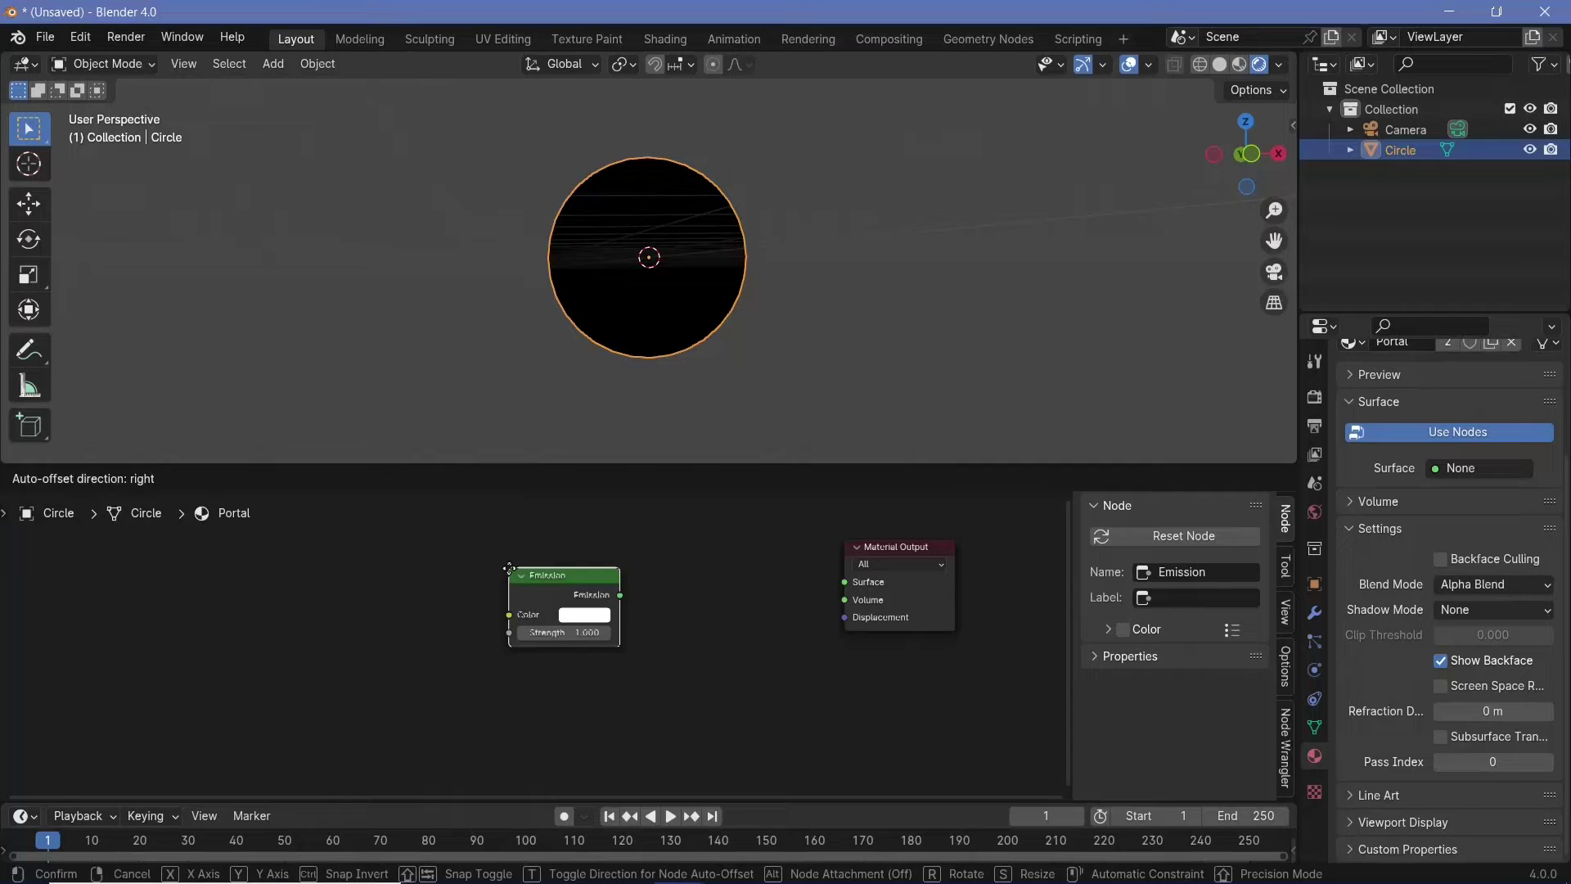
click(509, 567)
Add a Transparent BSDF node and place it directly below the Emission node.
key(shift+a)
mouse_move(686, 649)
text(transp)
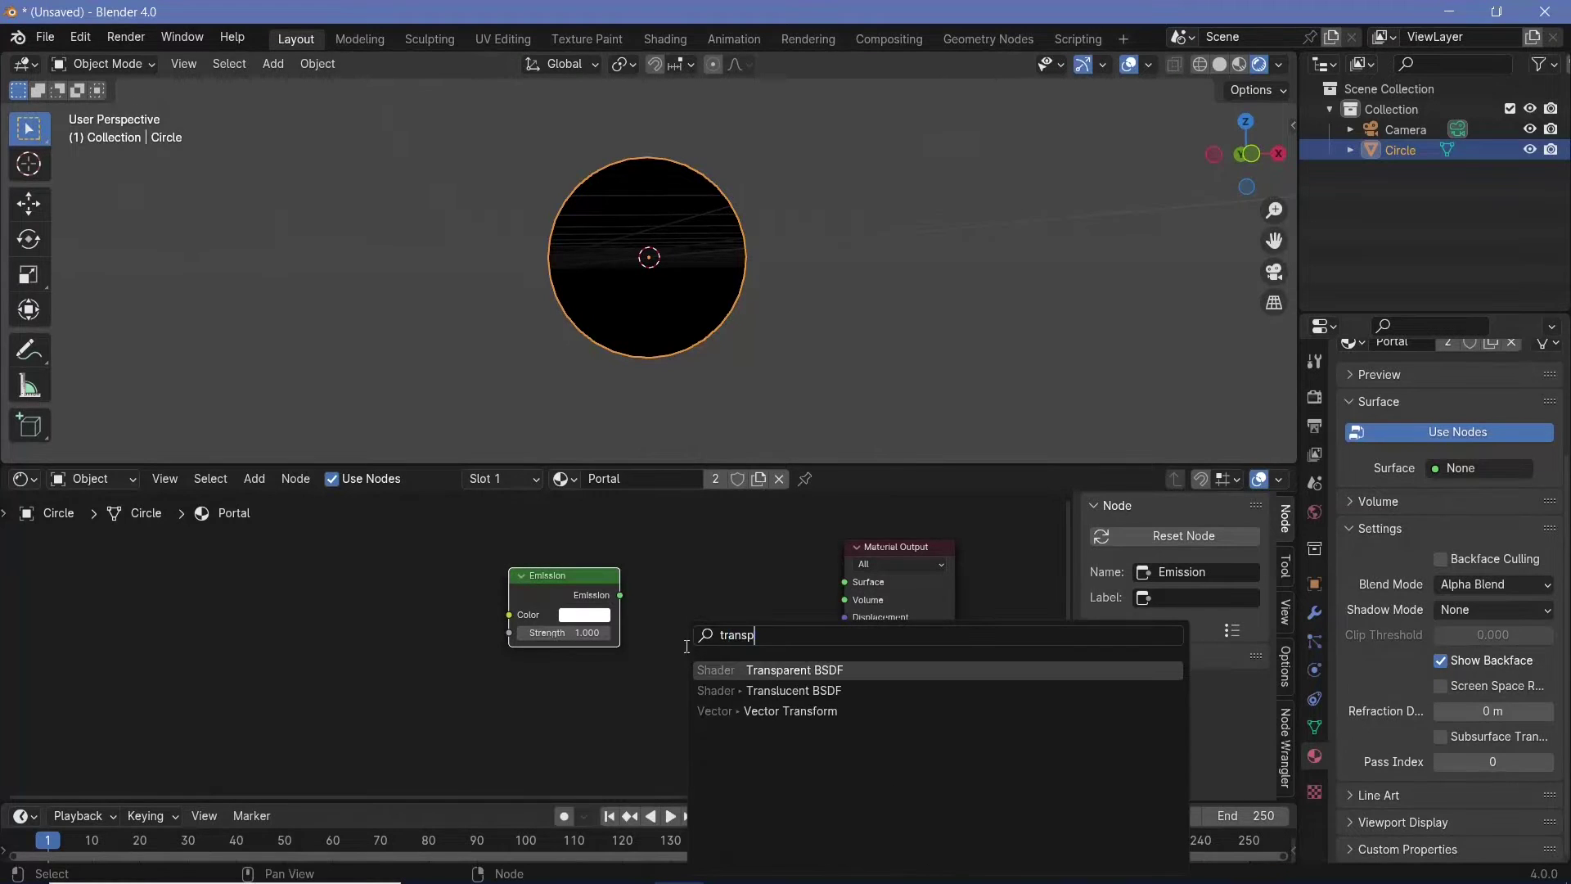
key(Return)
click(509, 665)
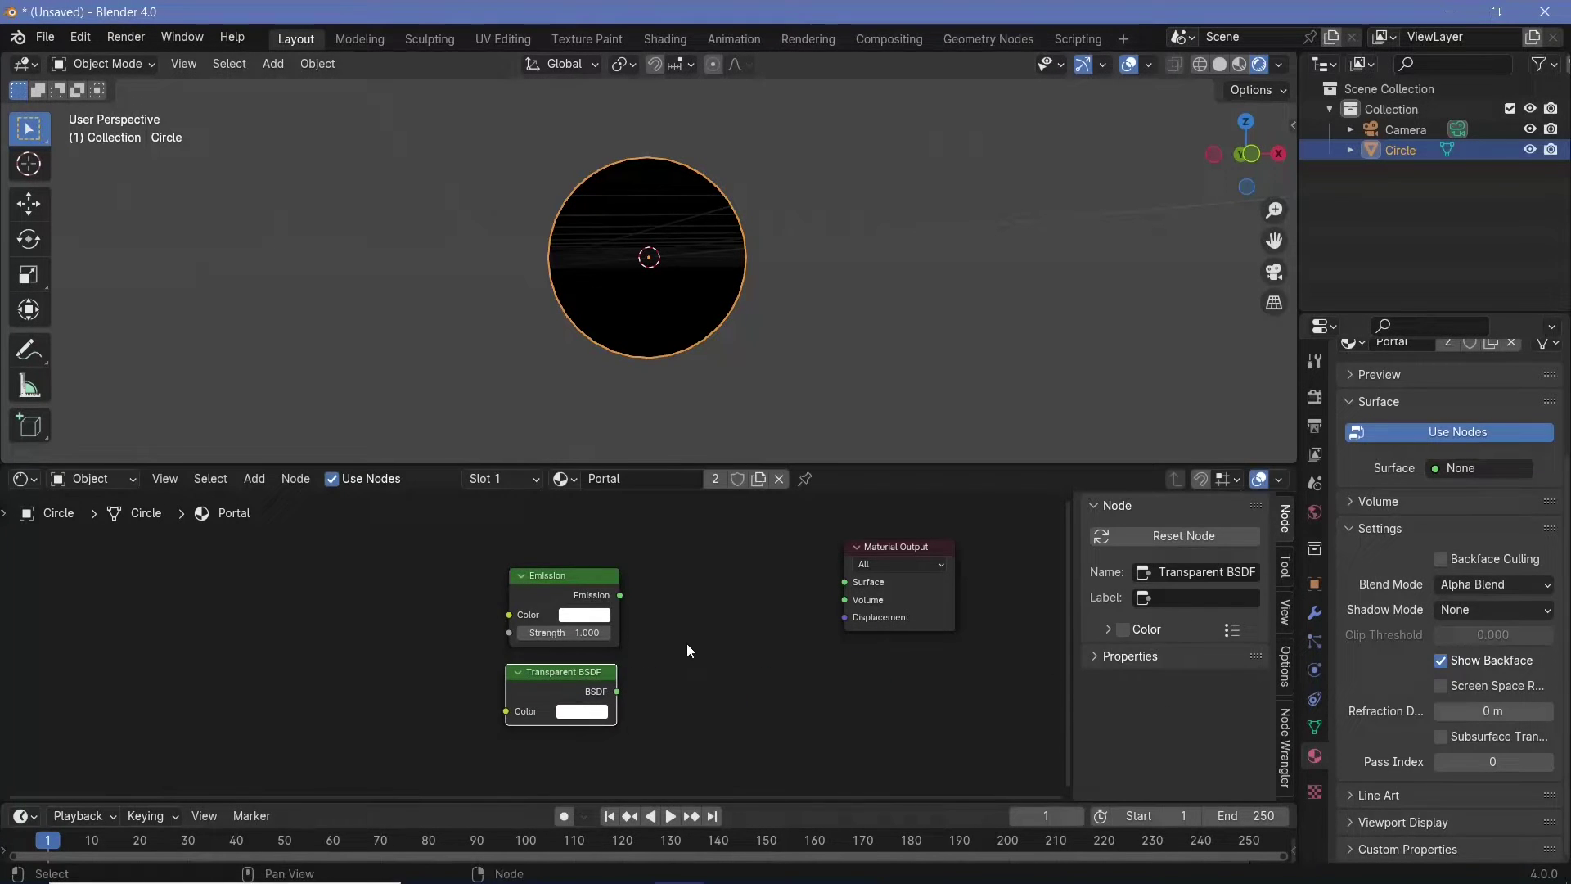
Add a Mix Shader node and place it between the Emission node and the Material Output.
key(shift+a)
text(mix sha)
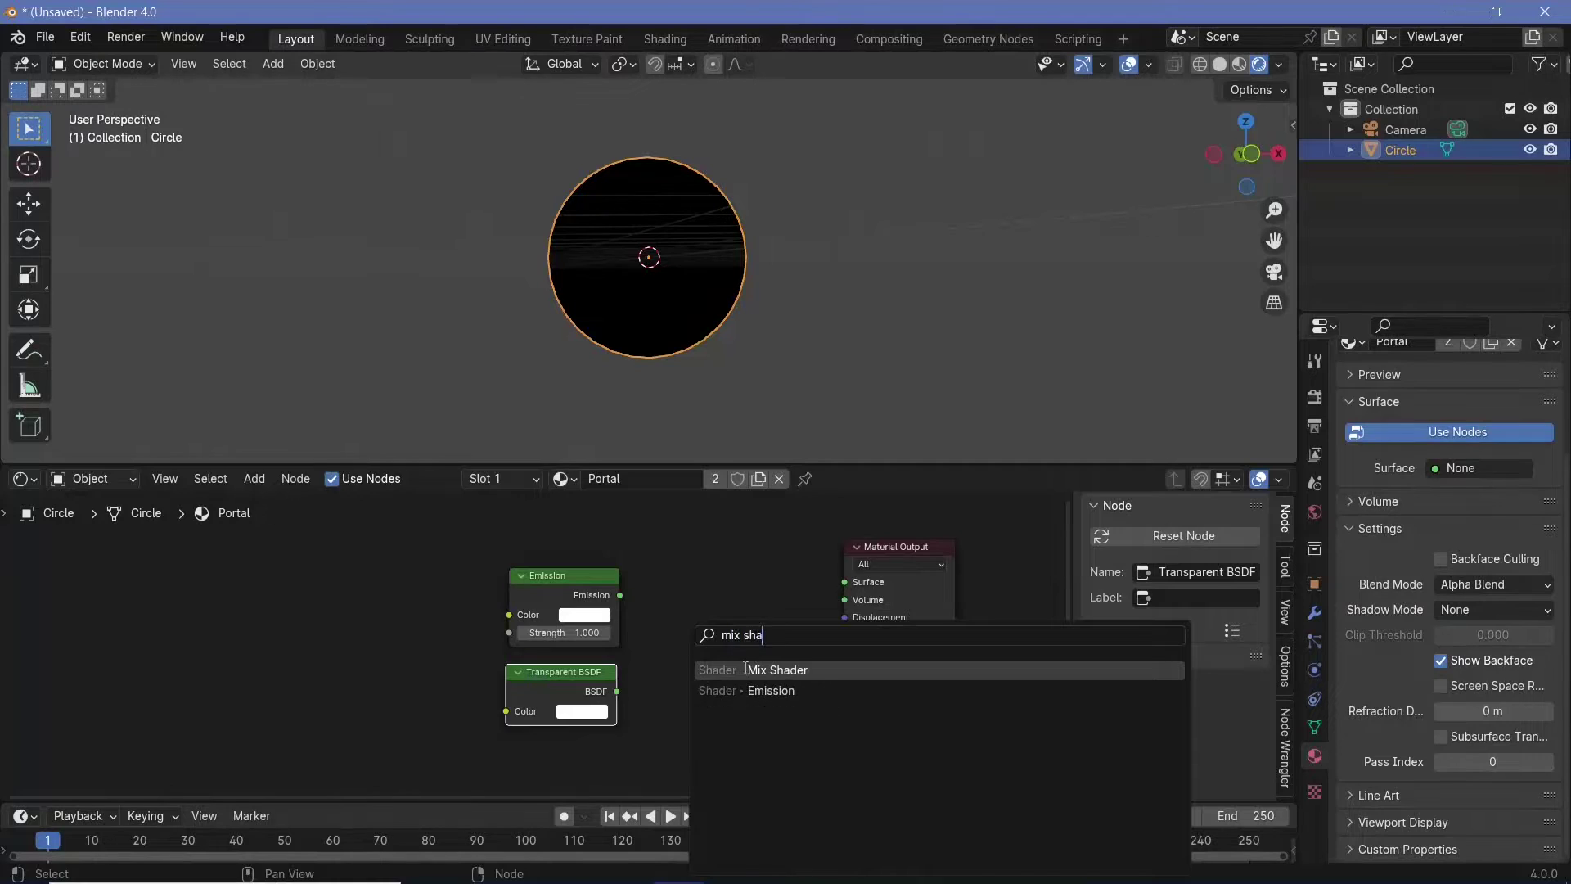
key(Return)
click(663, 584)
Link the Emission and Transparent BSDF nodes into the Mix Shader, connect it to the Material Output's Surface, and move both inputs away to the lower left.
drag(620, 595, 662, 663)
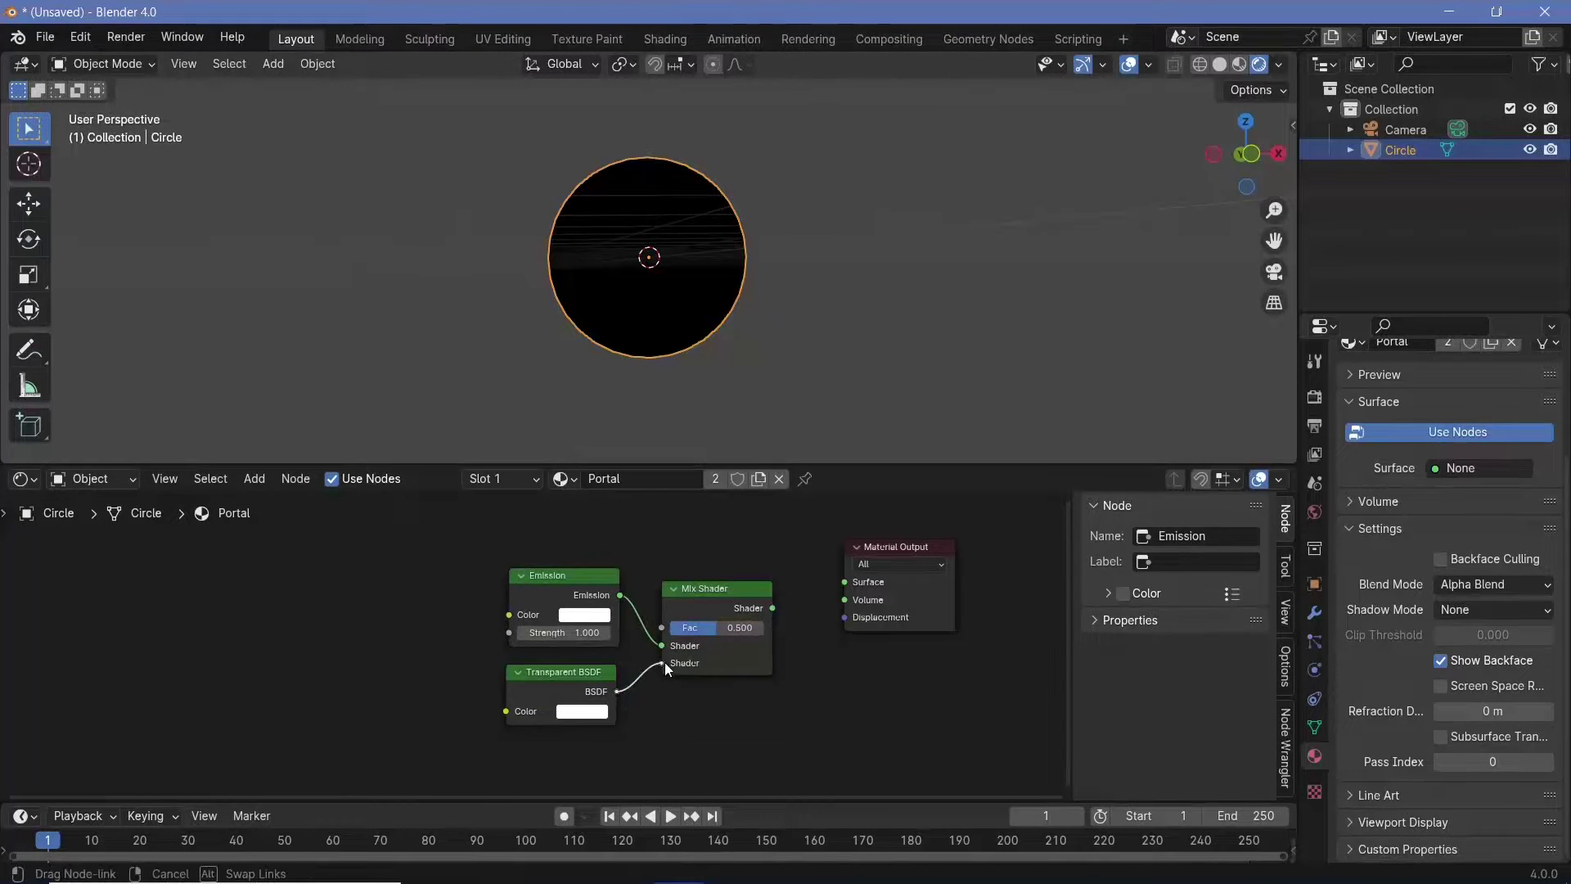
drag(772, 608, 845, 582)
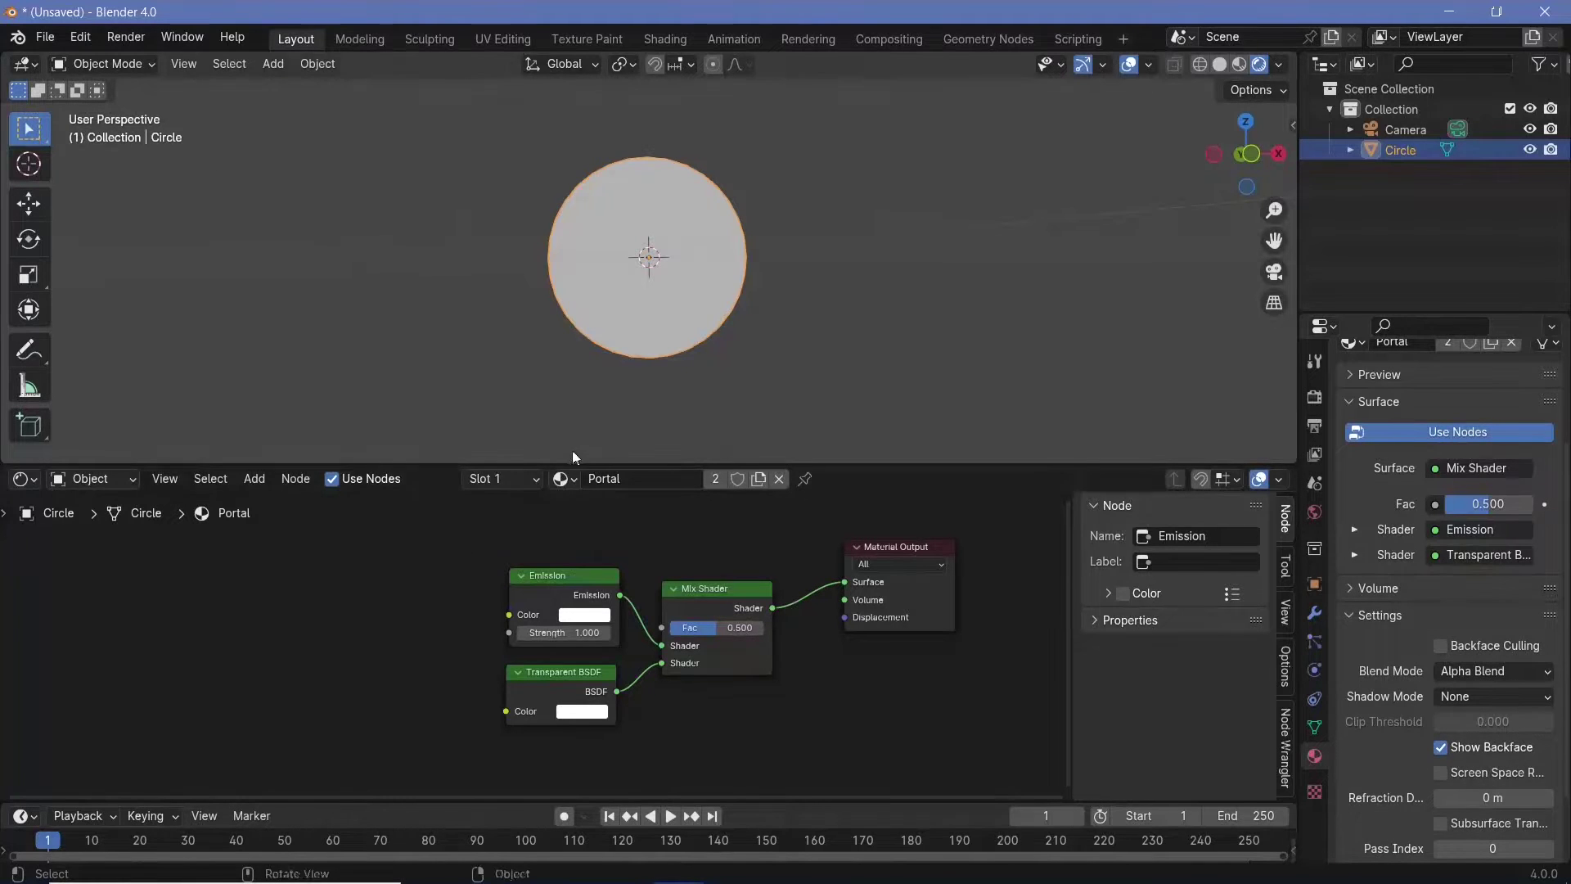
mouse_move(552, 581)
mouse_down()
mouse_move(509, 582)
mouse_move(531, 581)
mouse_up()
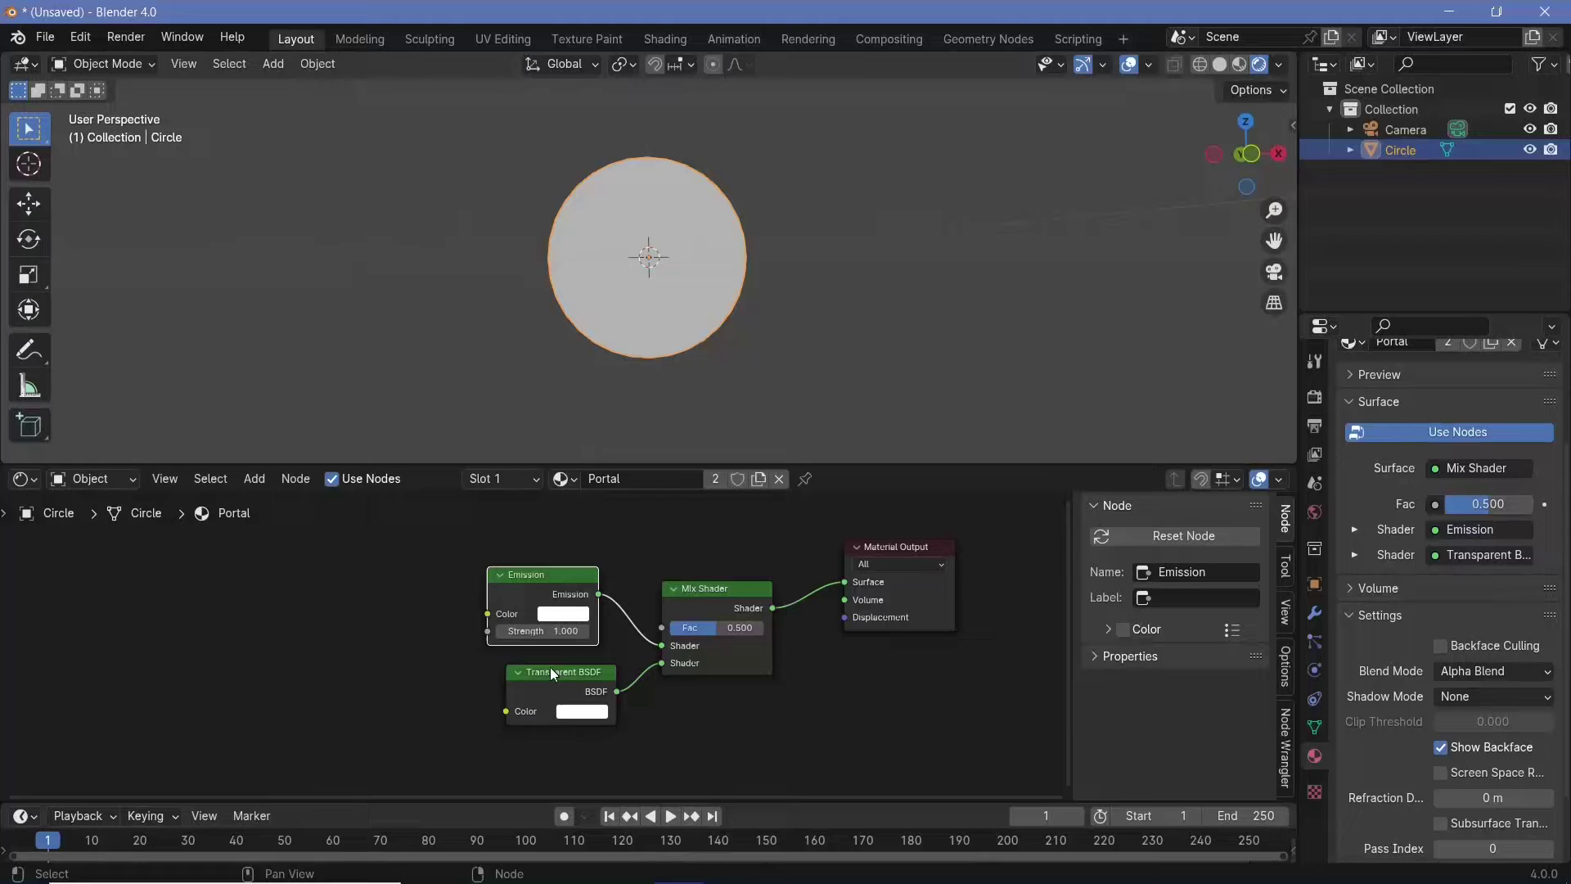
drag(550, 666, 523, 668)
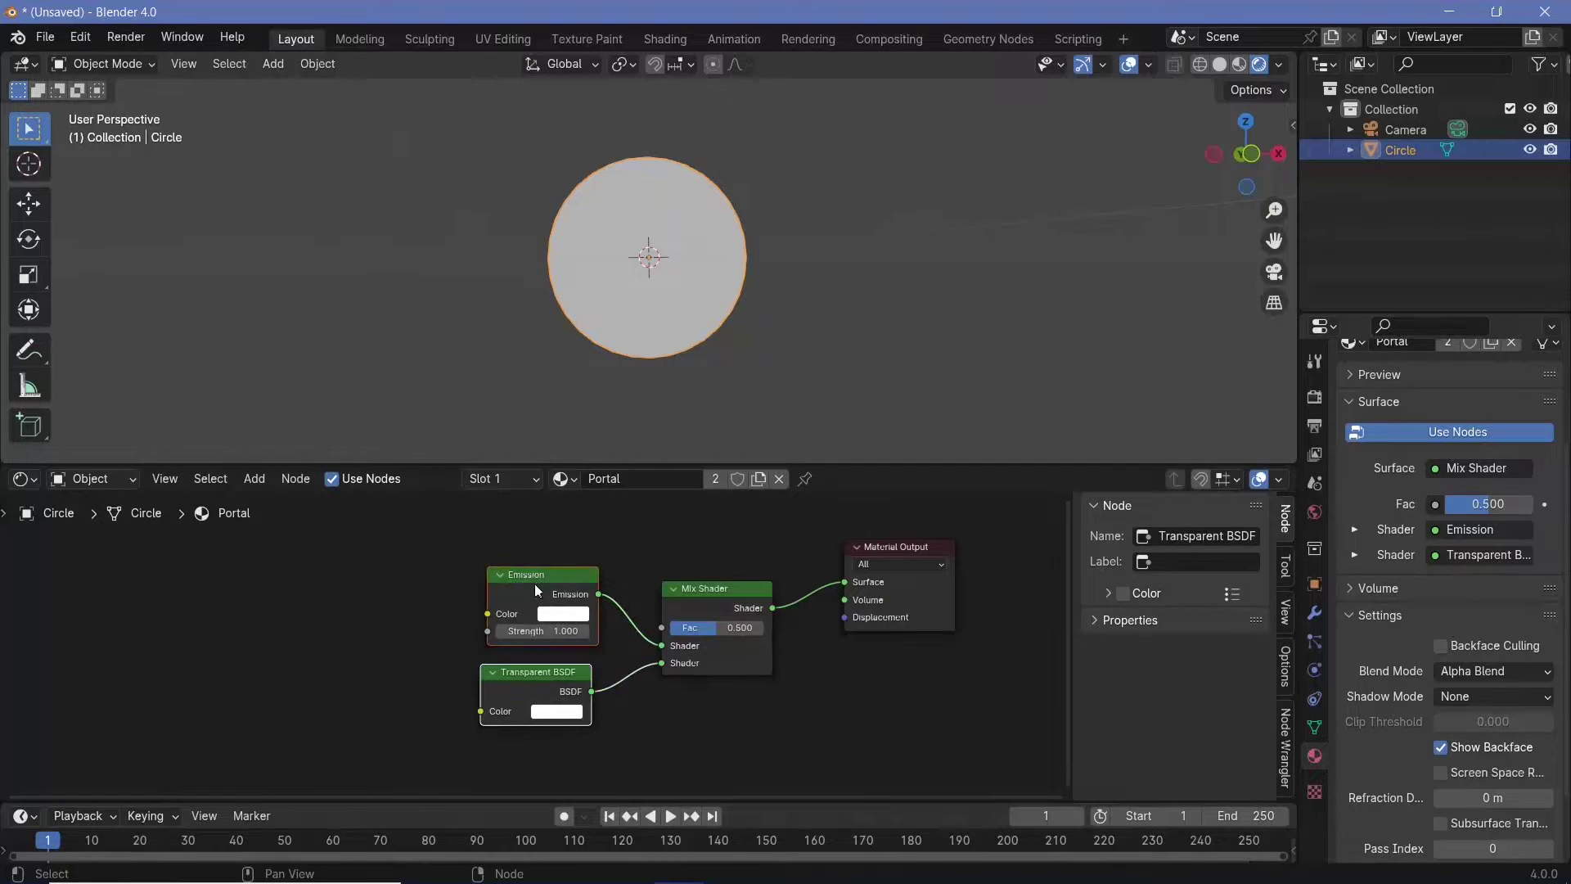
drag(536, 589, 536, 655)
Add a Wave Texture node to the left of the Emission node and connect its Color output to the Mix Shader's Fac.
middle_drag(392, 619, 518, 616)
key(shift+a)
mouse_move(517, 622)
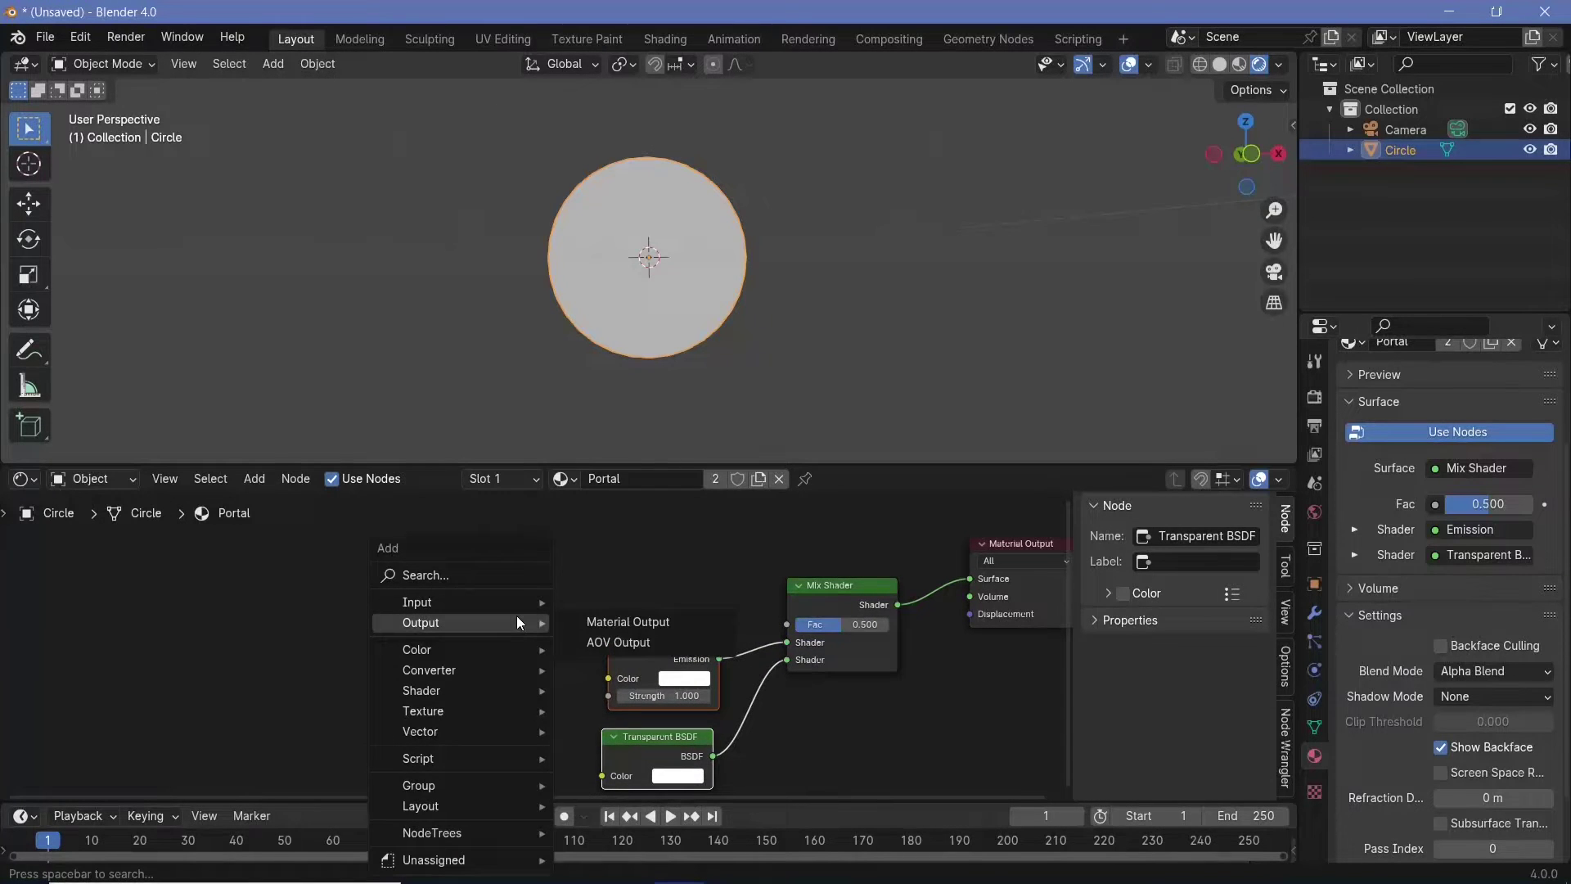
text(wave)
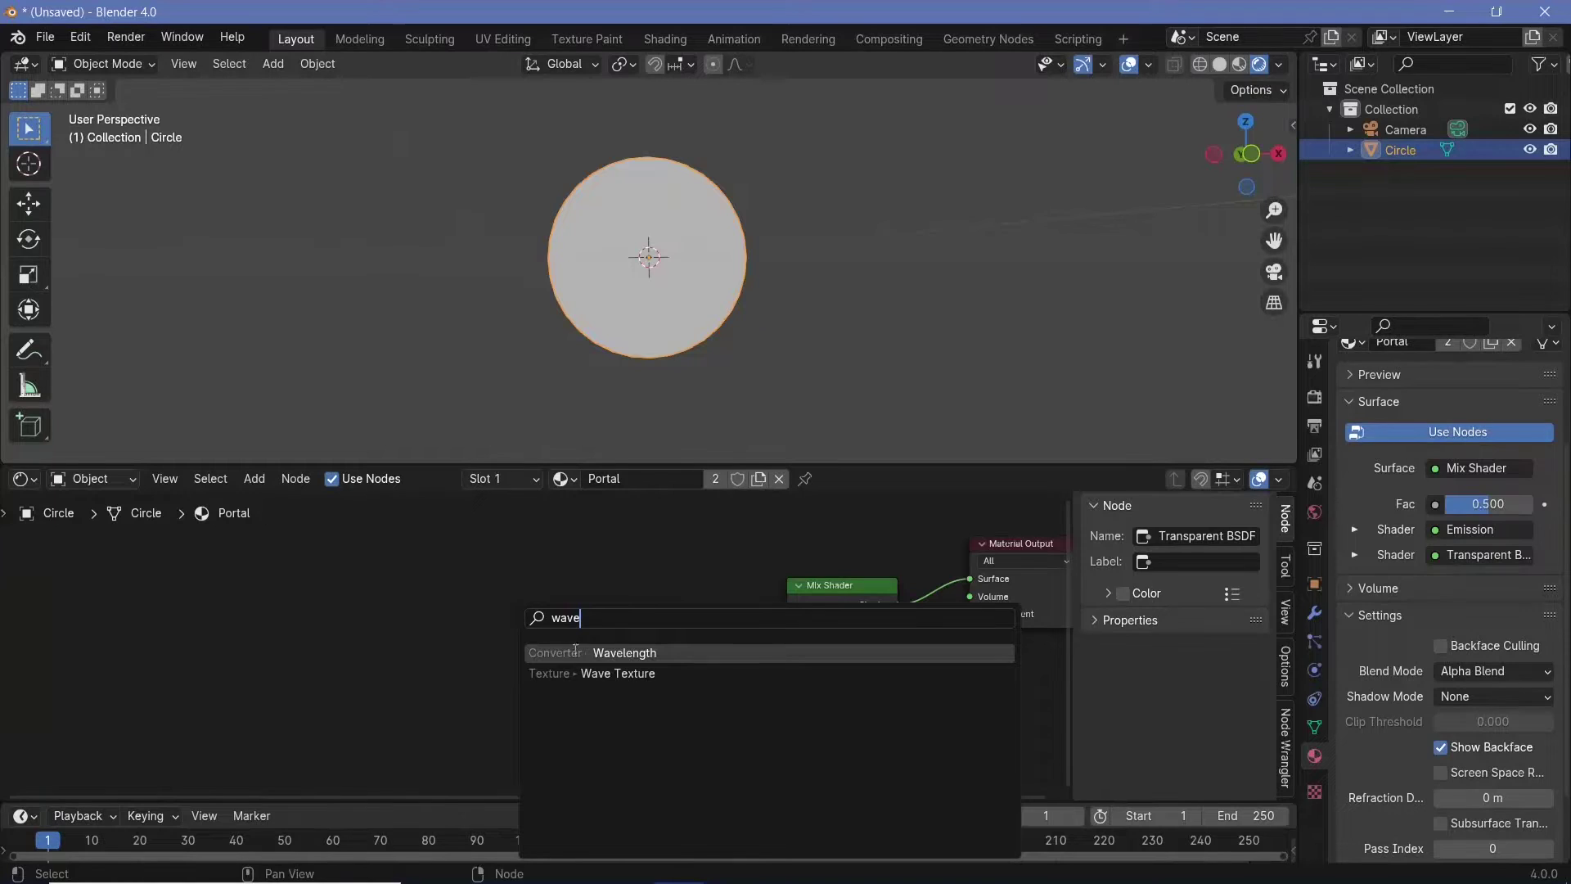
click(577, 673)
middle_drag(601, 590, 603, 635)
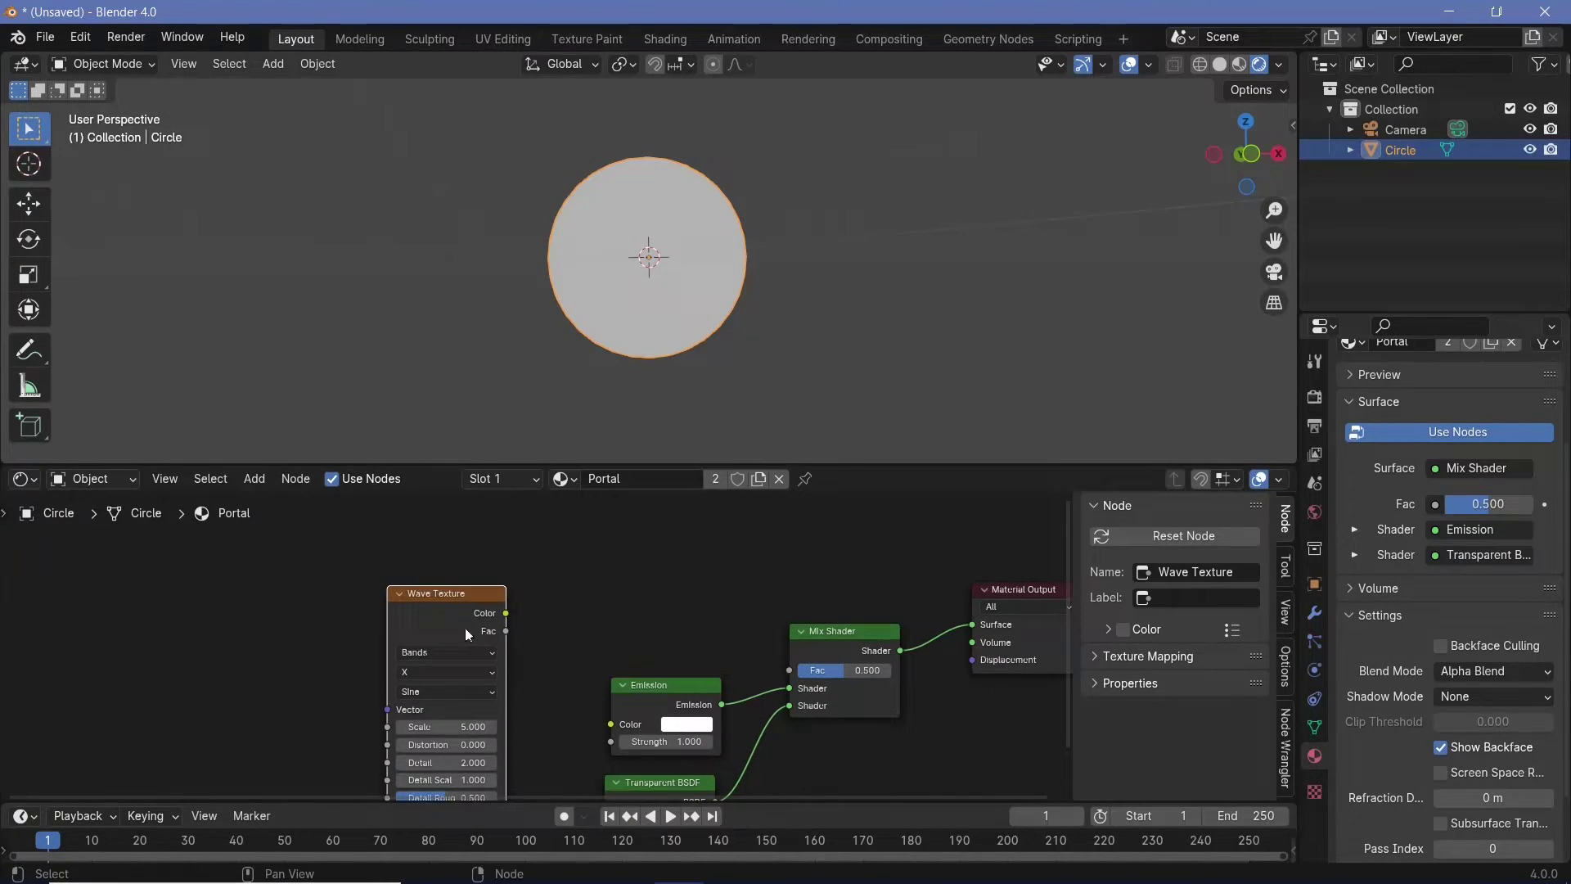
drag(400, 590, 361, 557)
drag(470, 581, 789, 670)
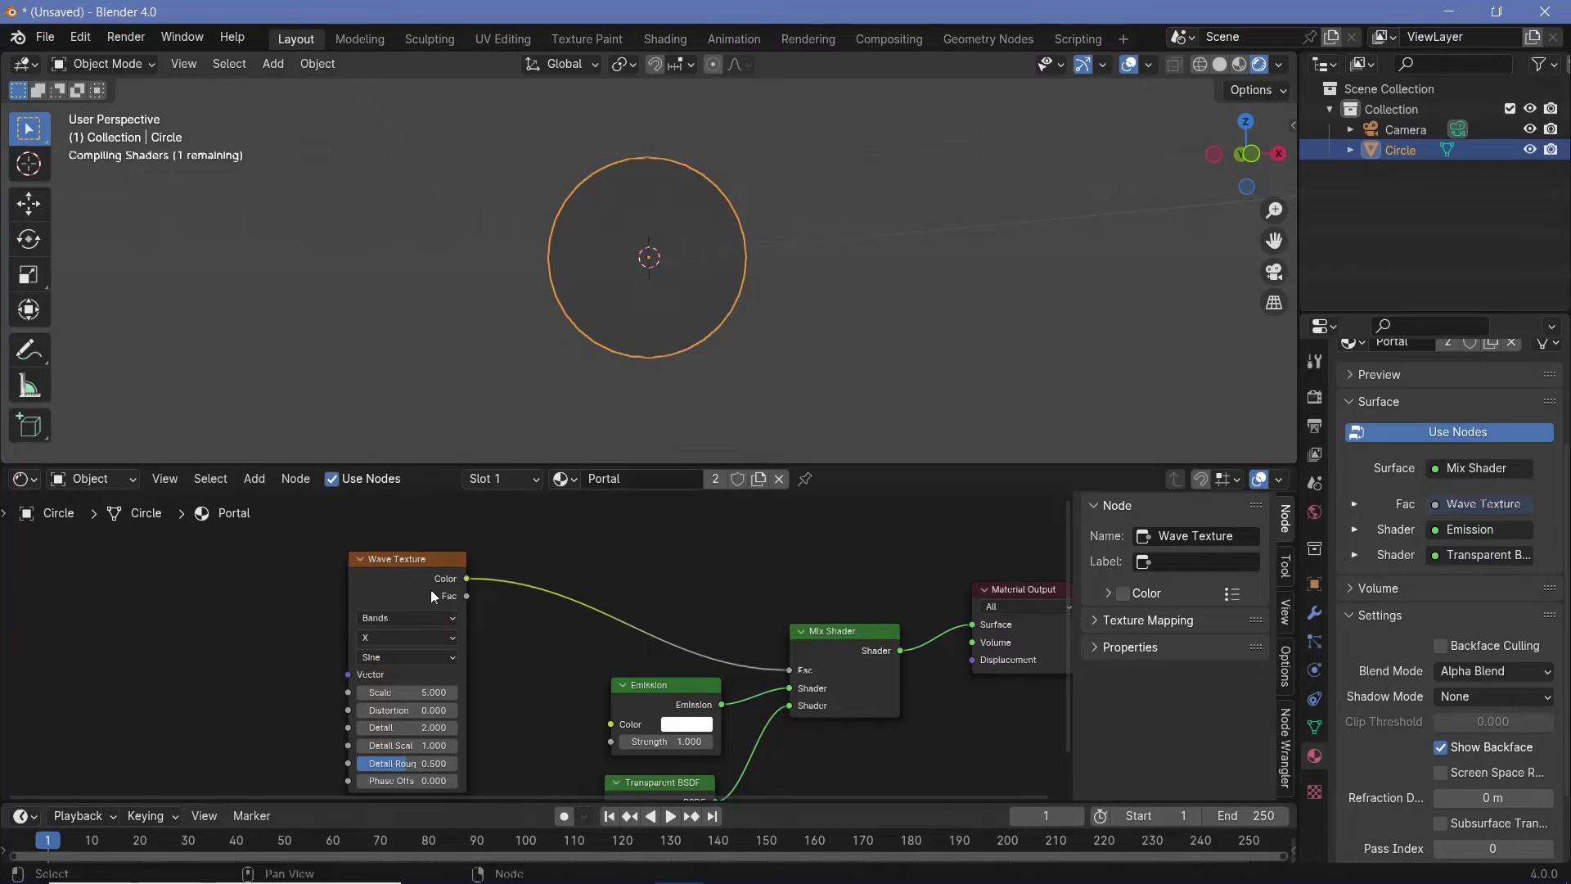
drag(347, 564, 280, 546)
Set the Wave Texture's type to Rings and its rings direction to Spherical.
middle_drag(553, 614, 680, 626)
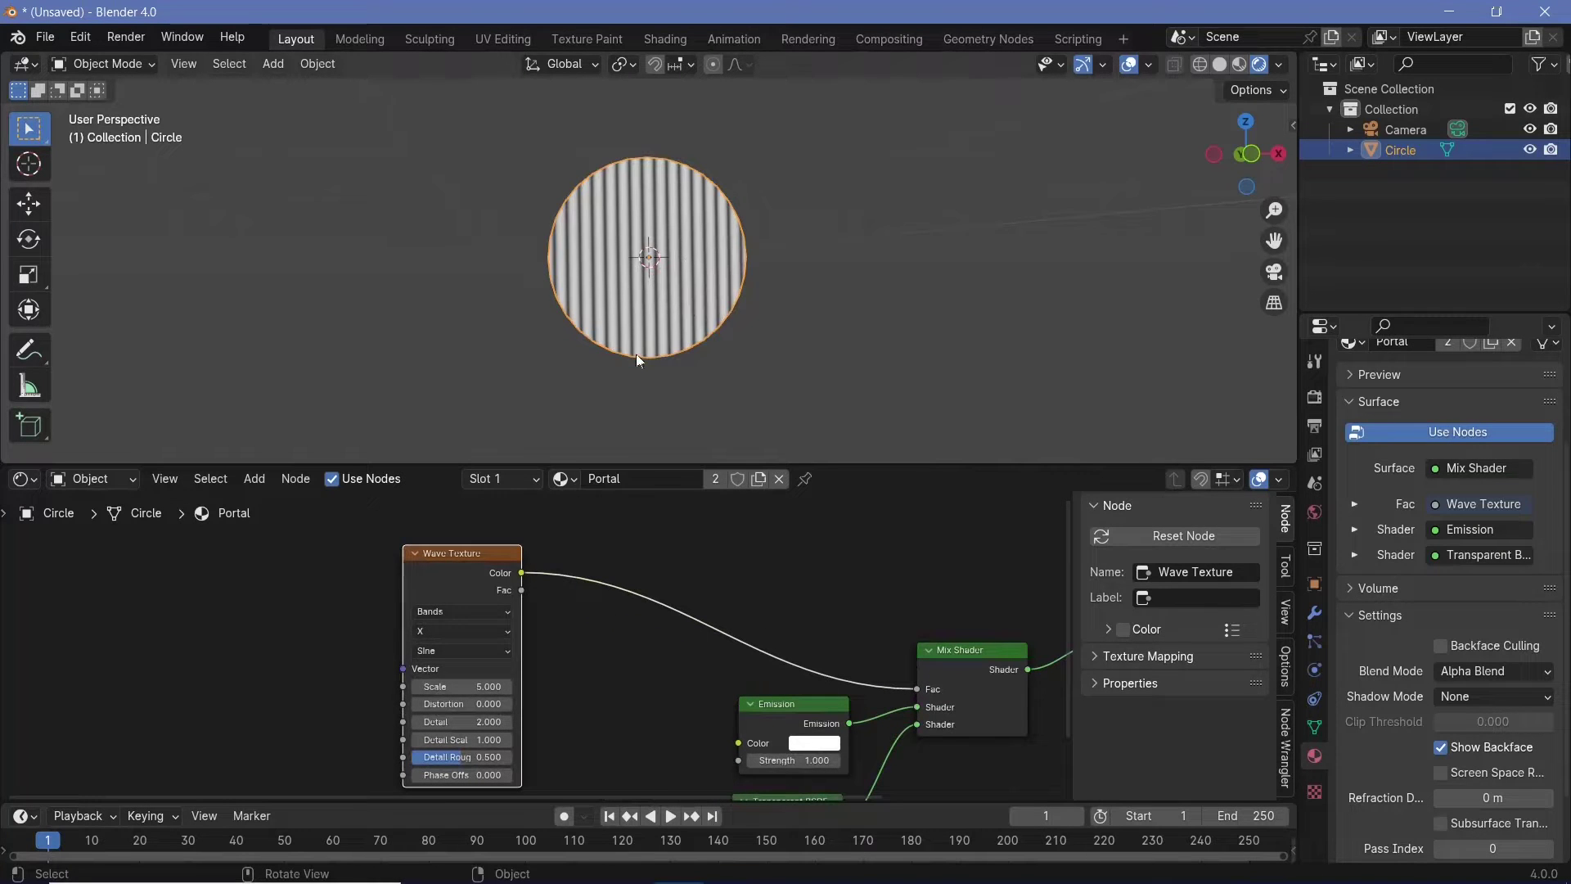
key(KP_Decimal)
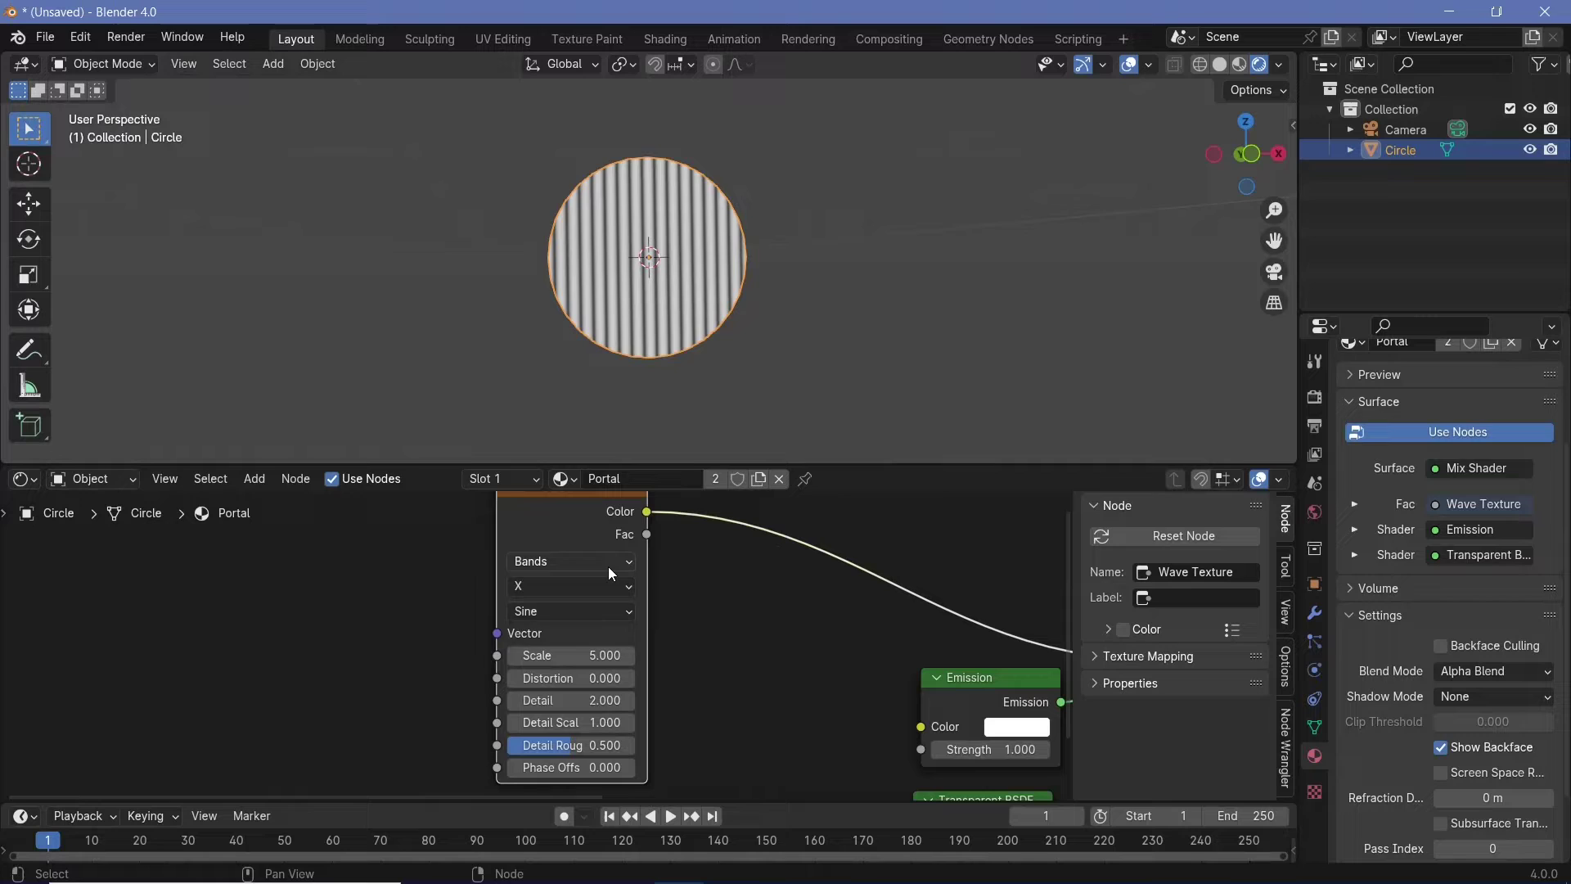
click(607, 566)
click(557, 631)
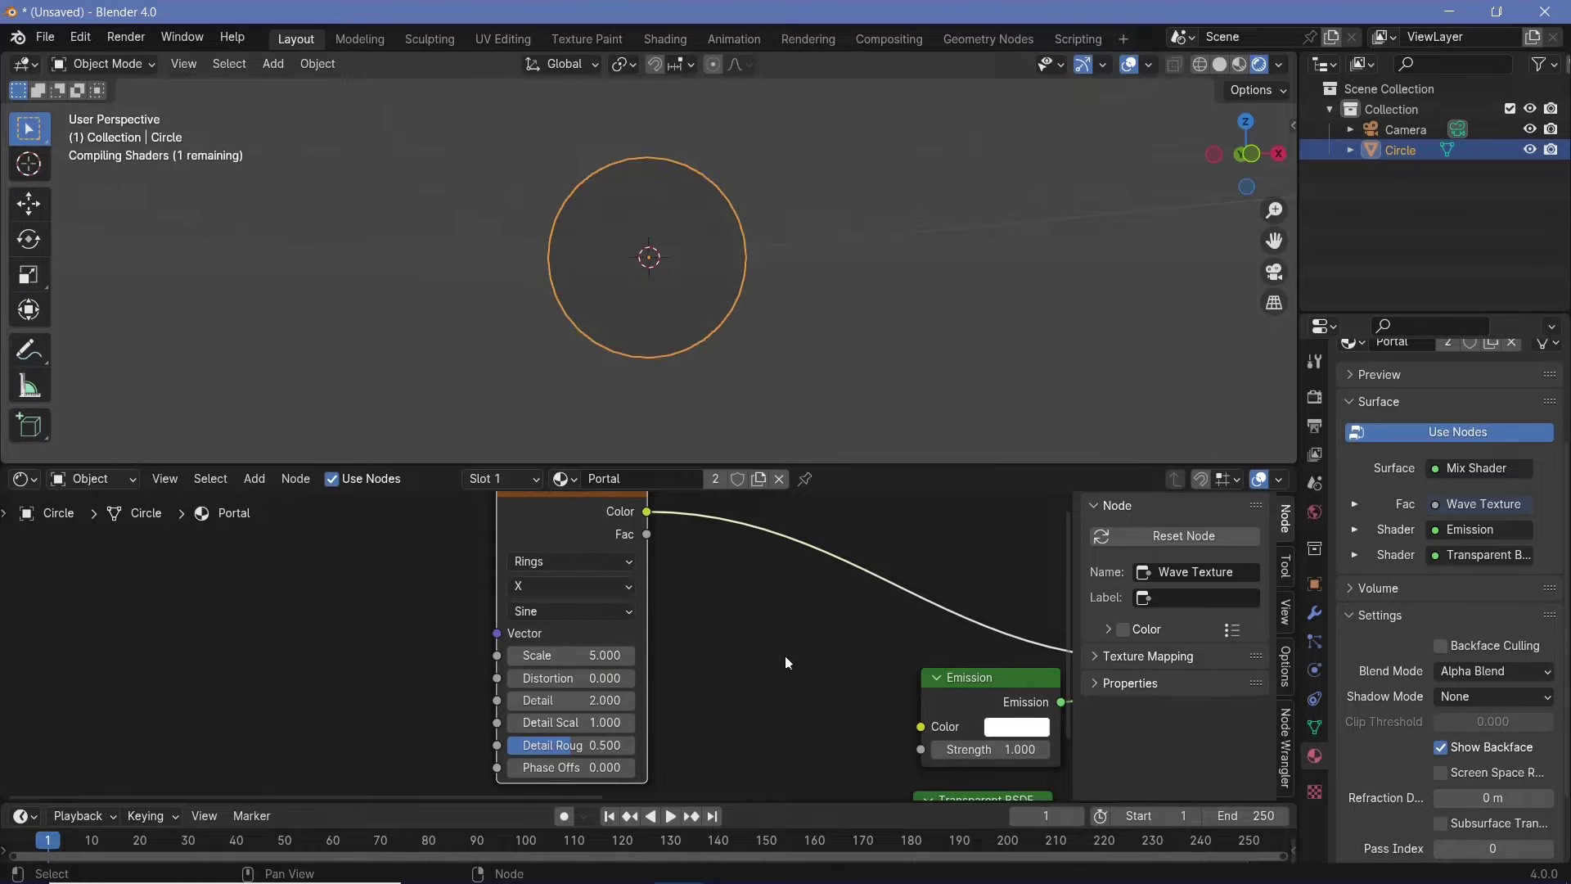
click(581, 586)
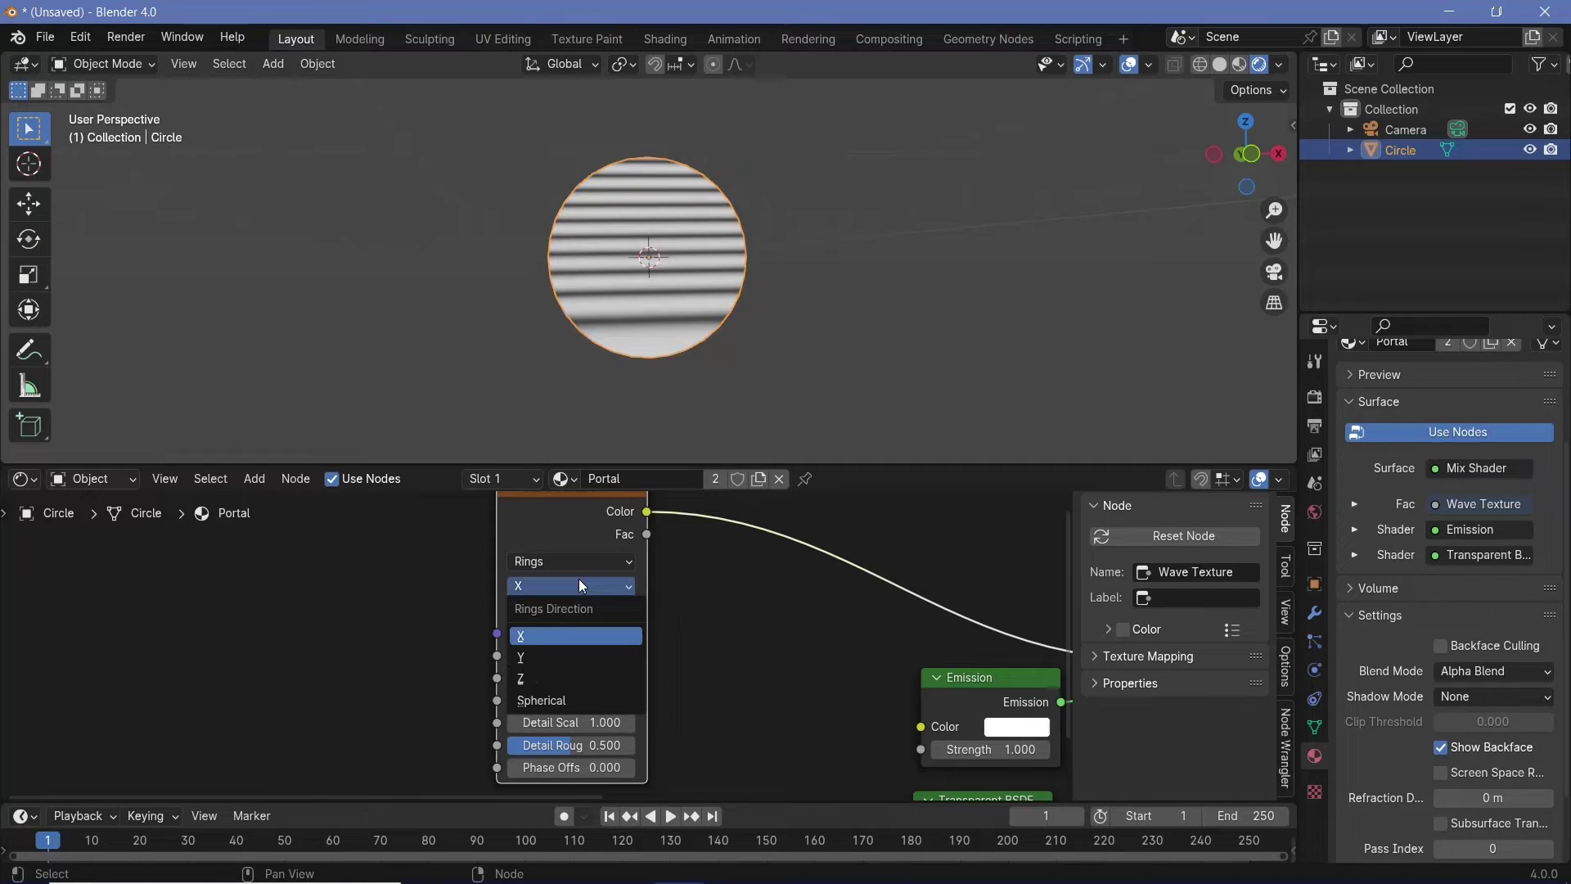
click(581, 683)
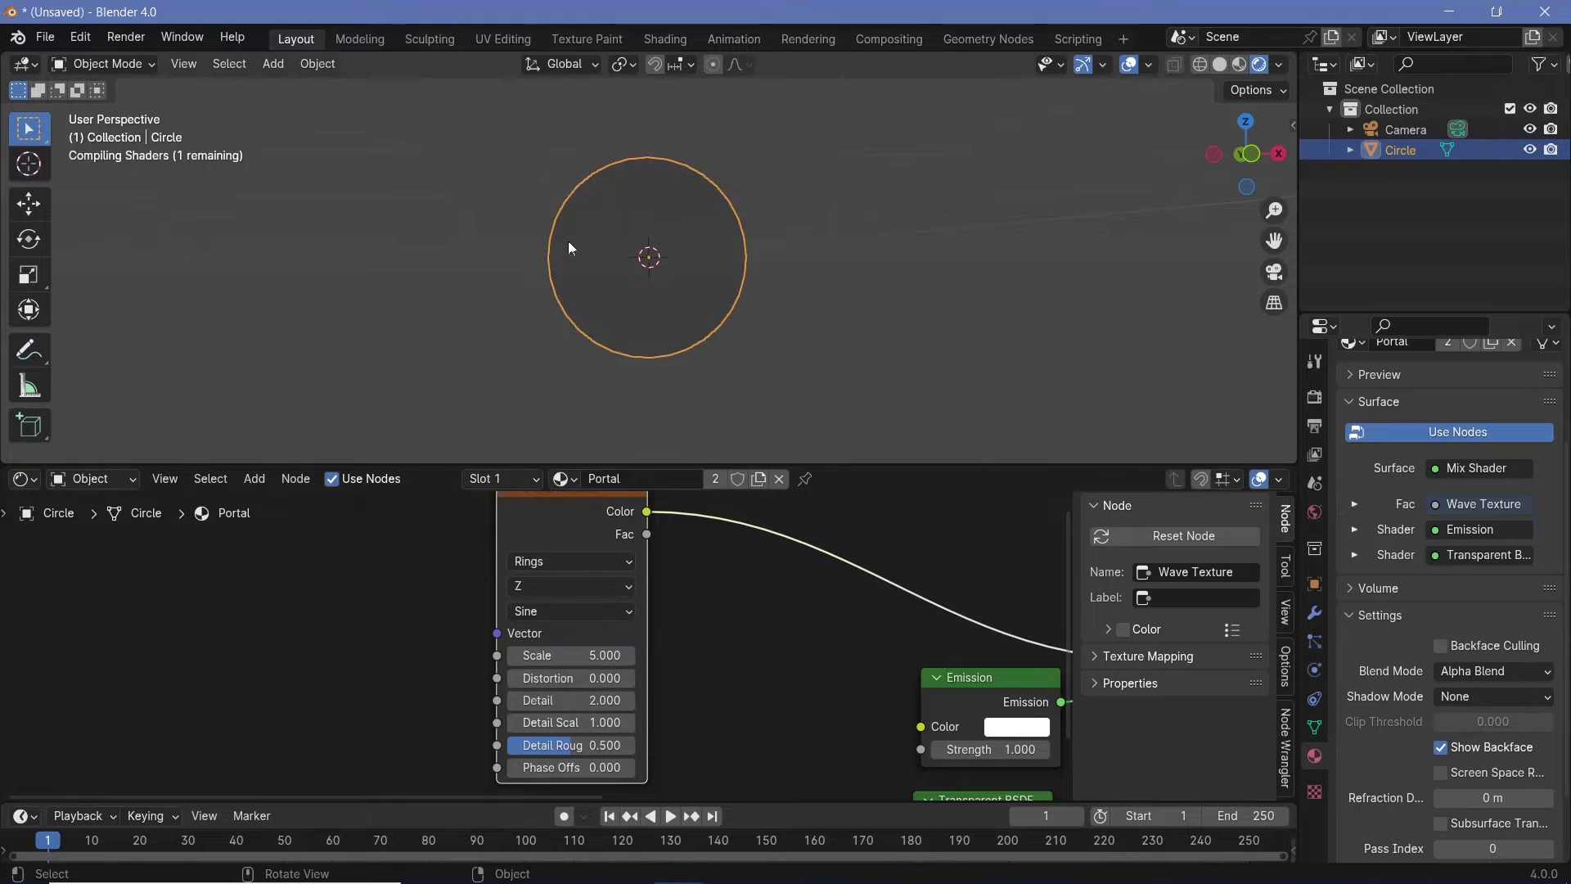
click(575, 587)
click(582, 700)
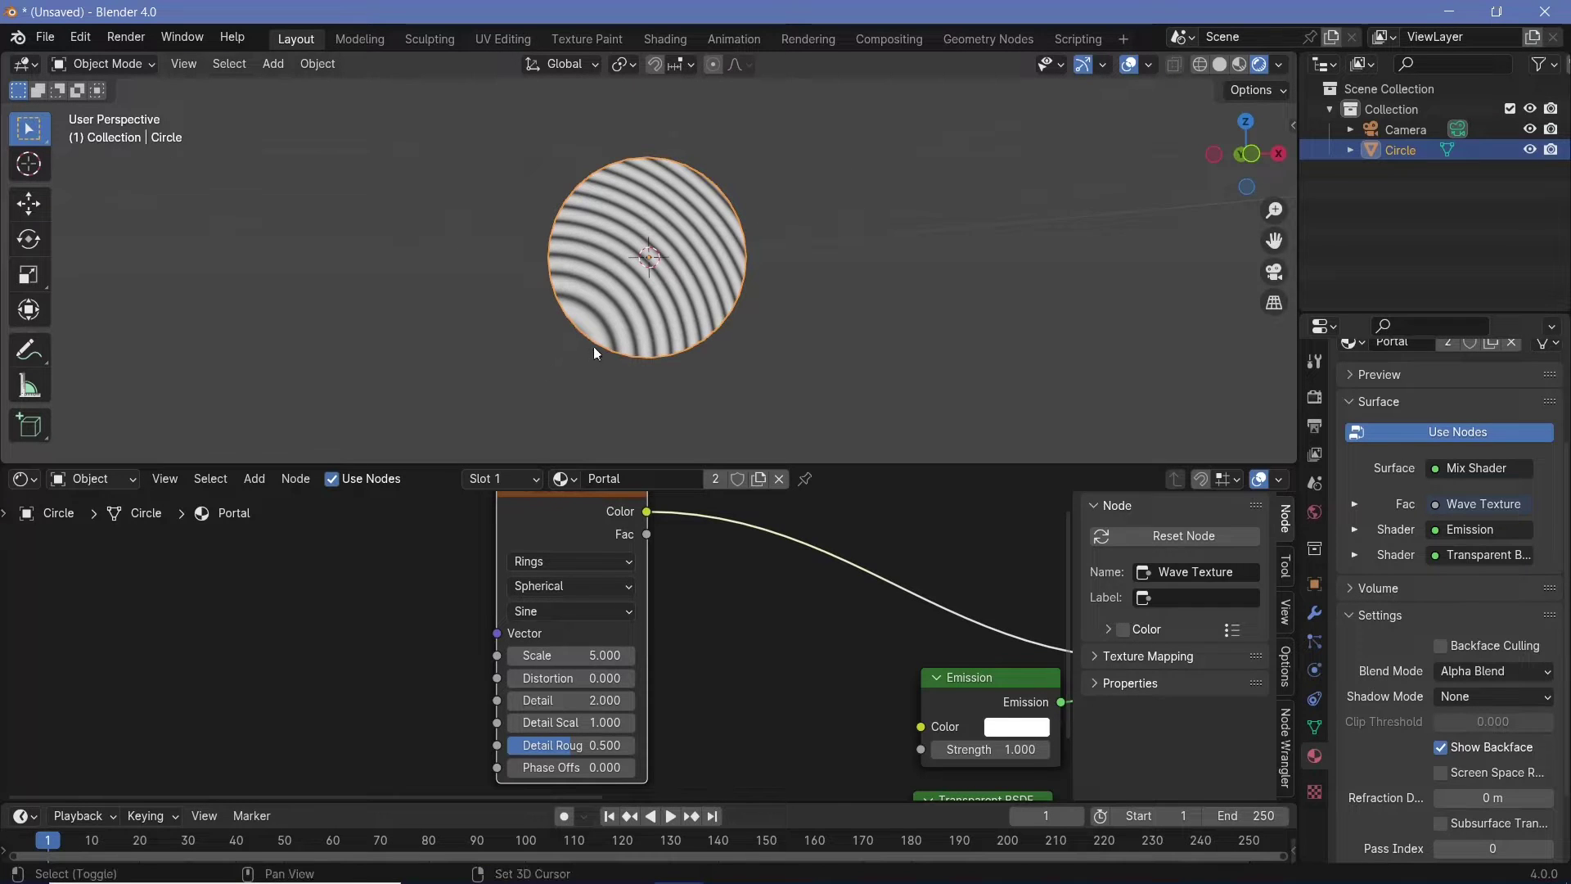
Add Texture Coordinate and Mapping nodes ahead of the Wave Texture and feed the Mapping node's Vector from the Object output.
shift+middle_drag(593, 346, 668, 290)
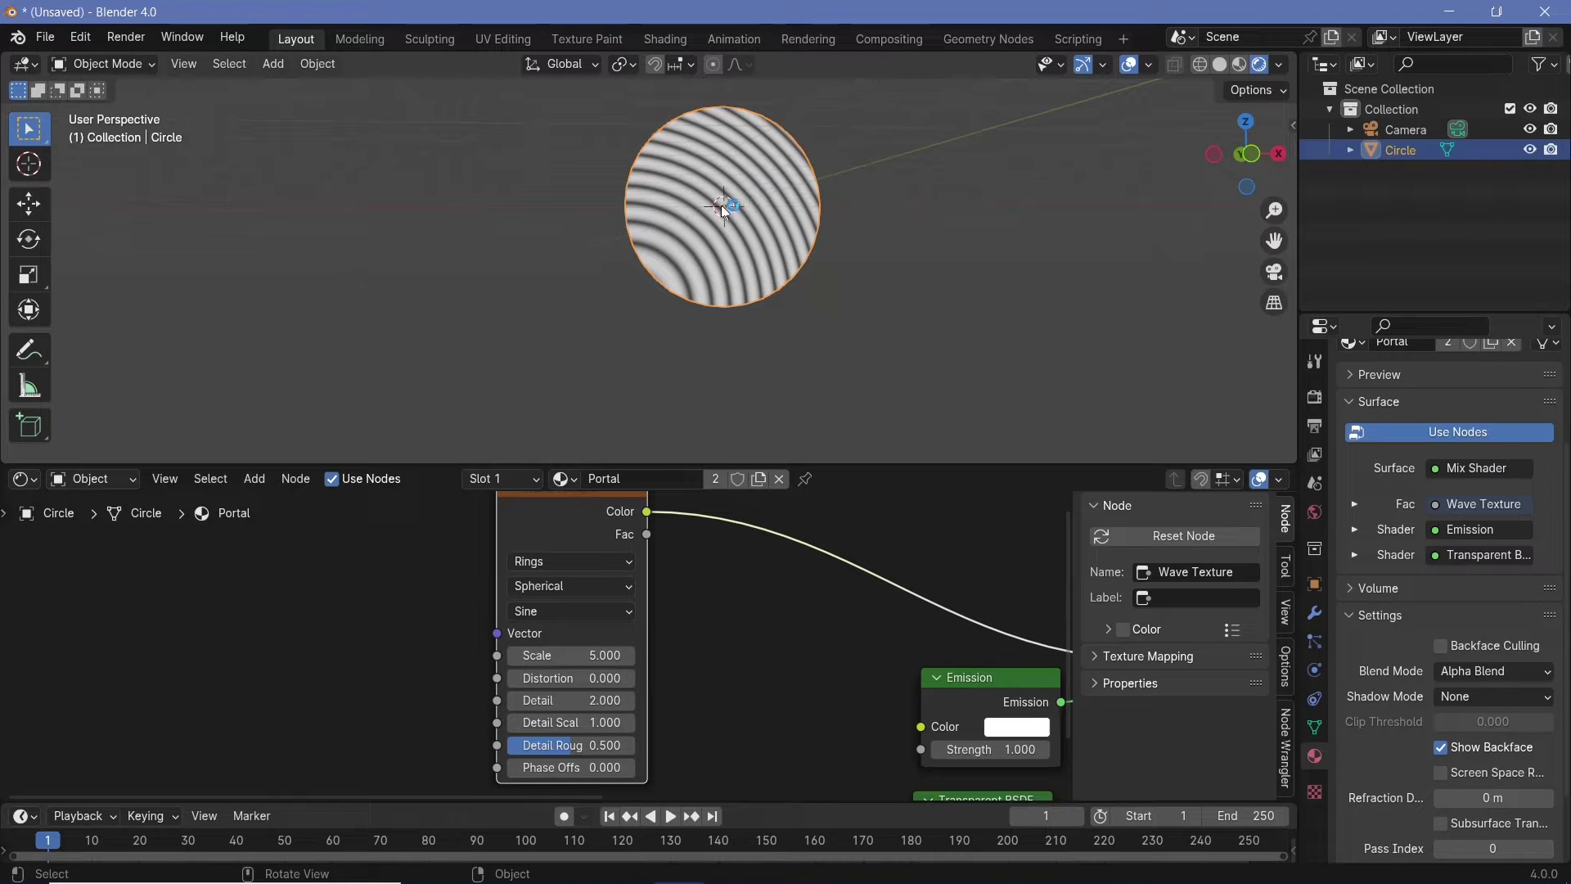
middle_drag(585, 501, 695, 559)
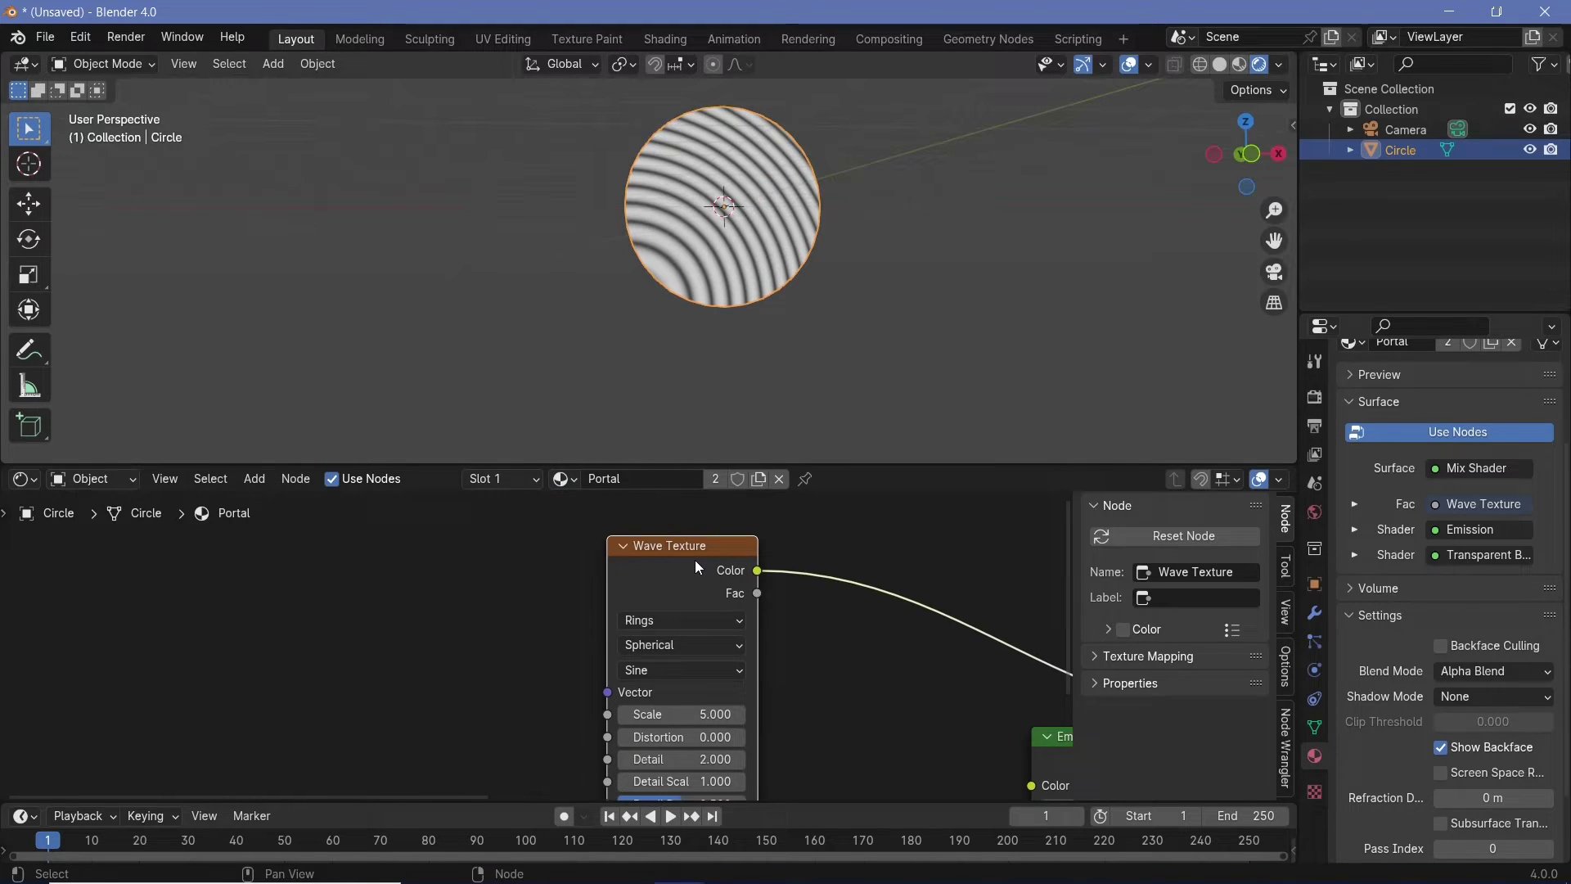
key(ctrl+t)
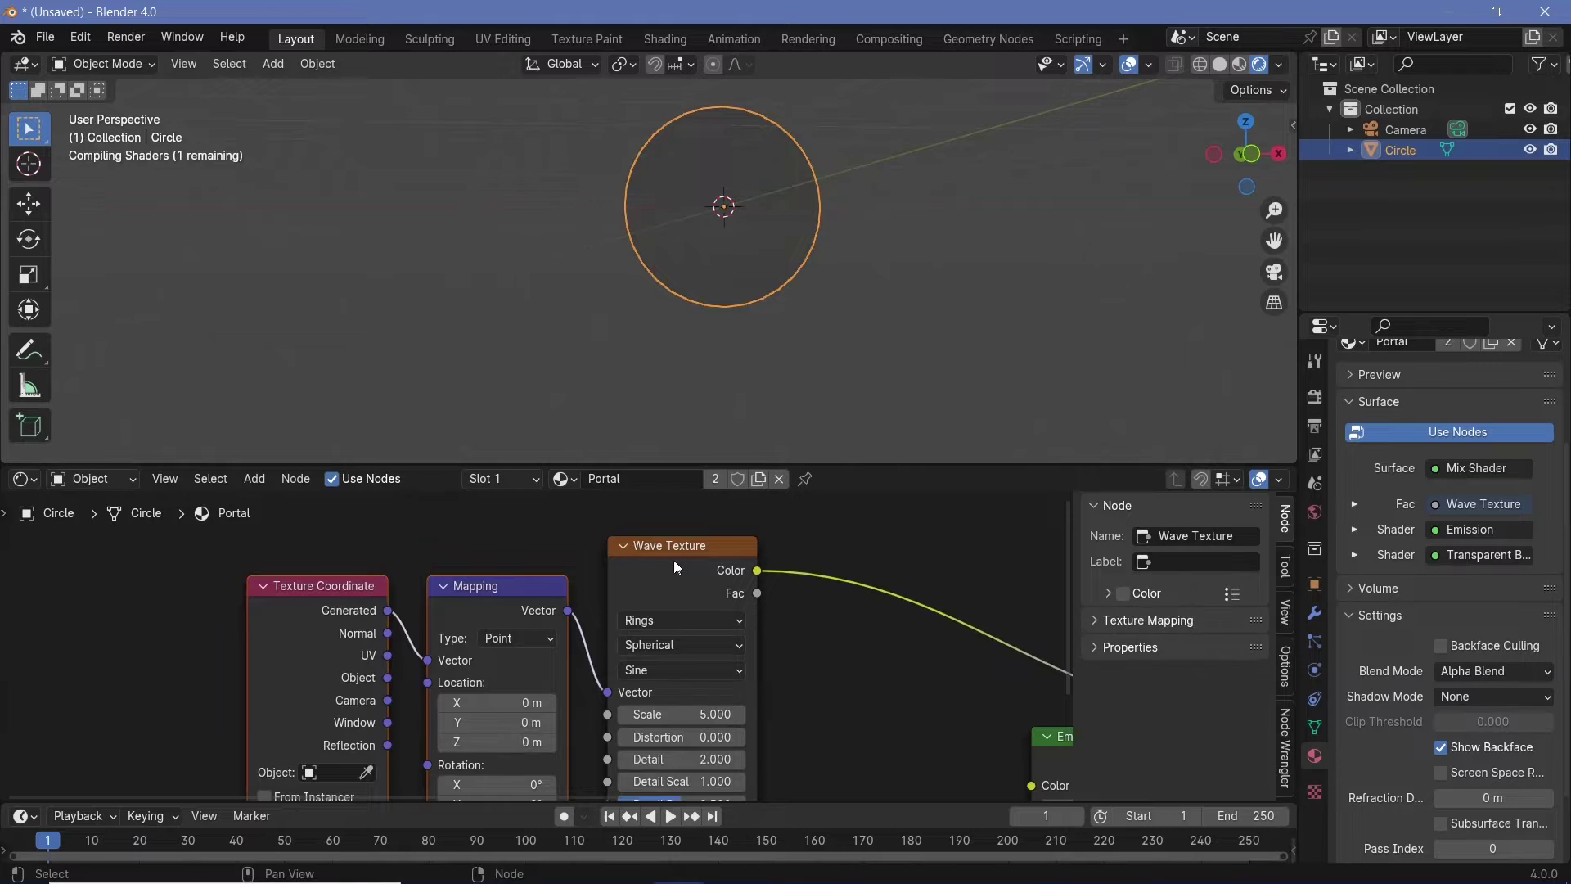
scroll(697, 561, down, 2)
drag(519, 604, 502, 570)
click(405, 572)
click(504, 572)
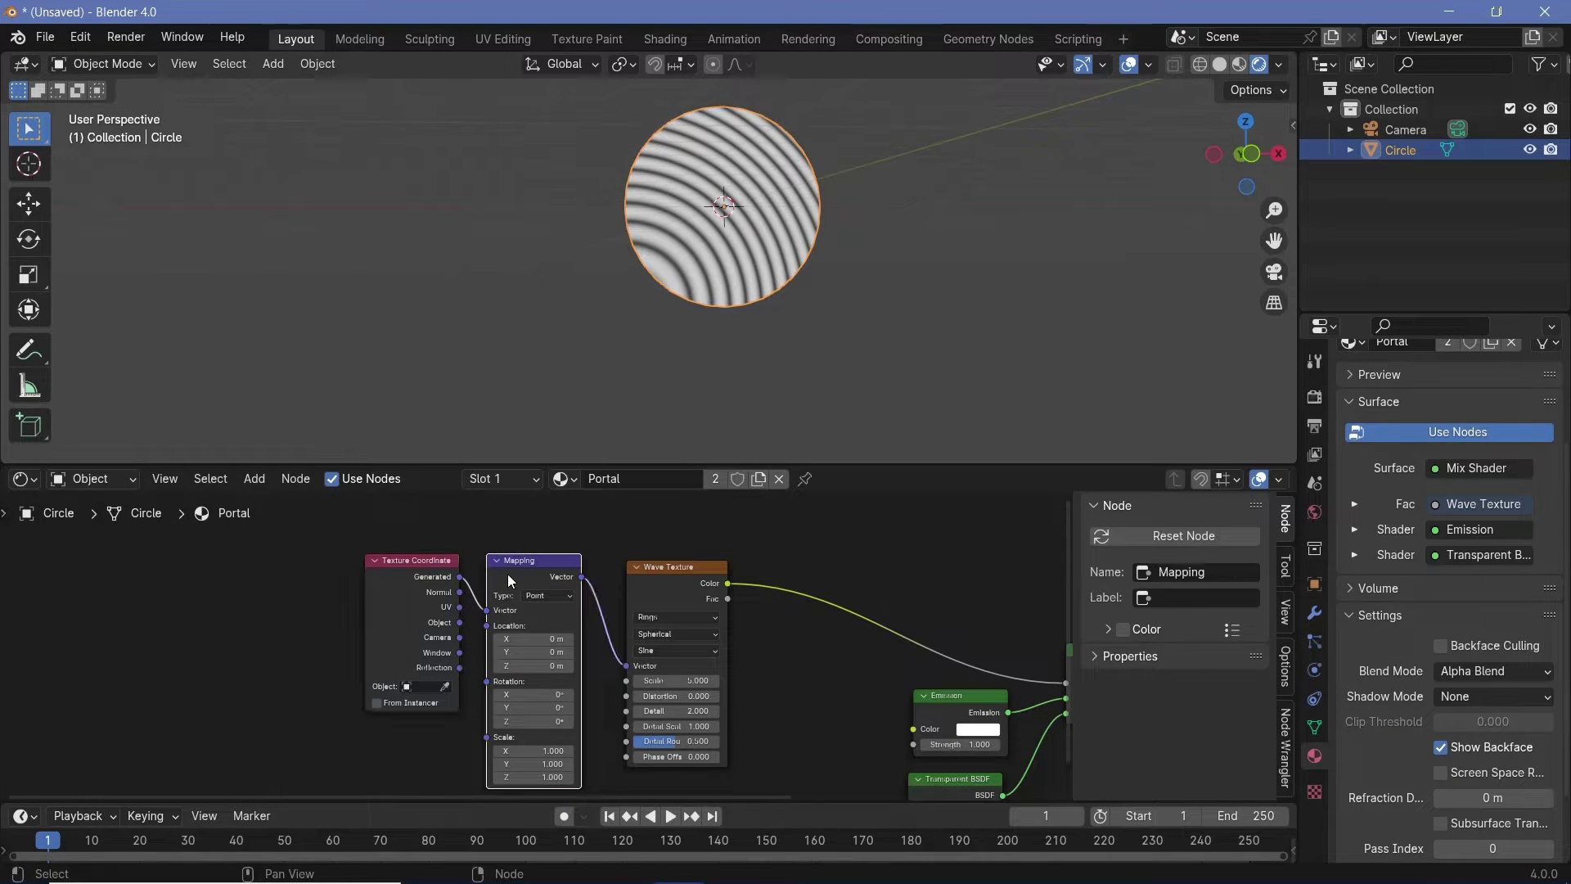
drag(462, 625, 490, 612)
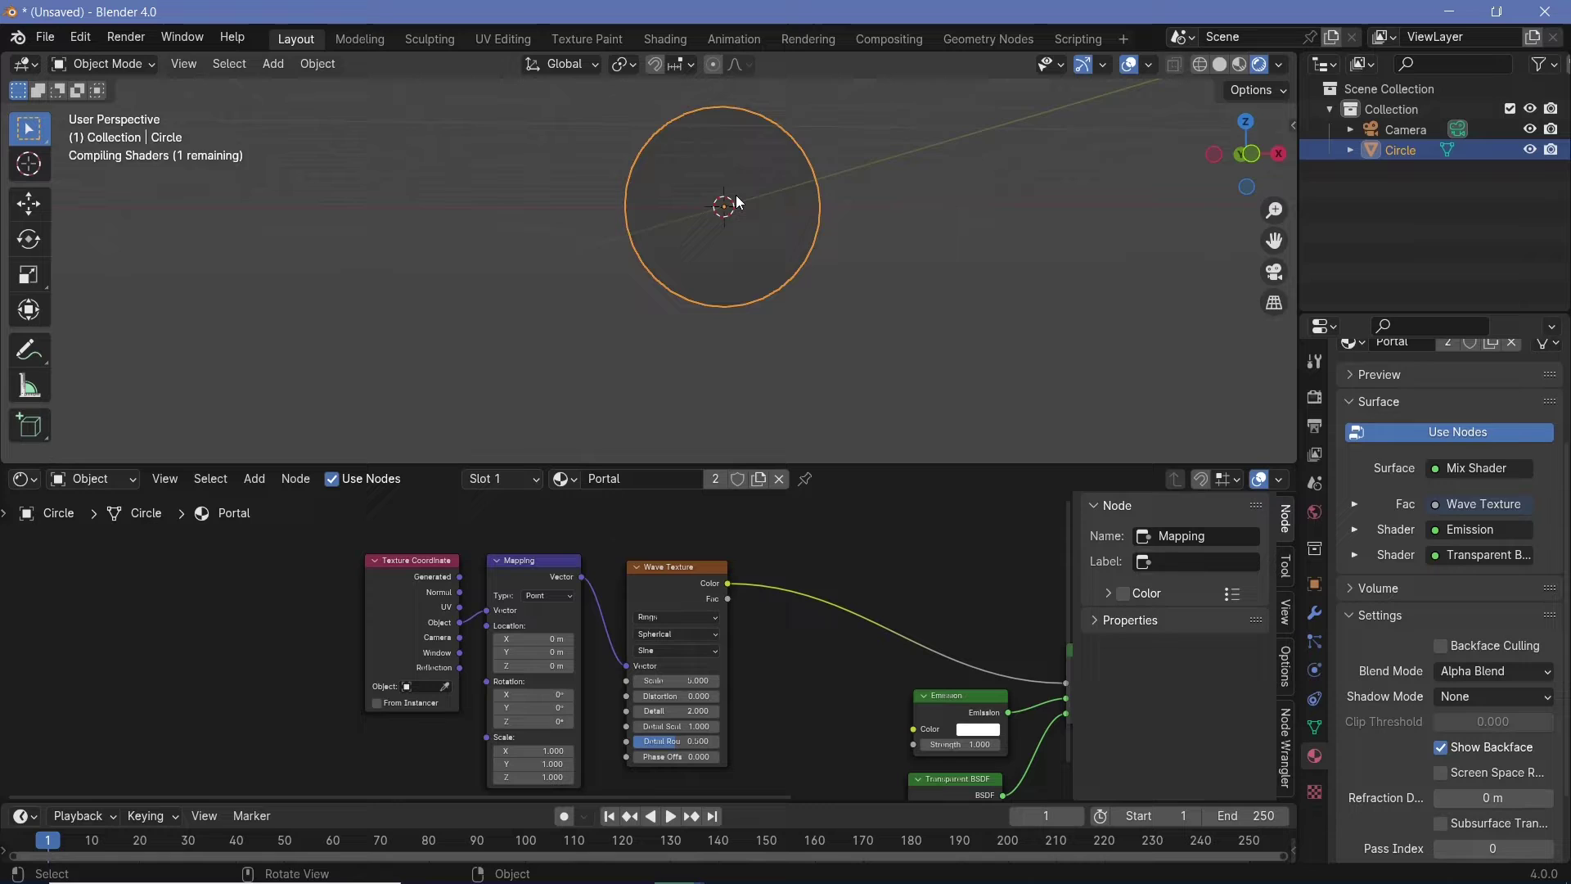
Set the Wave Texture's Scale to 0.160.
scroll(763, 229, up, 3)
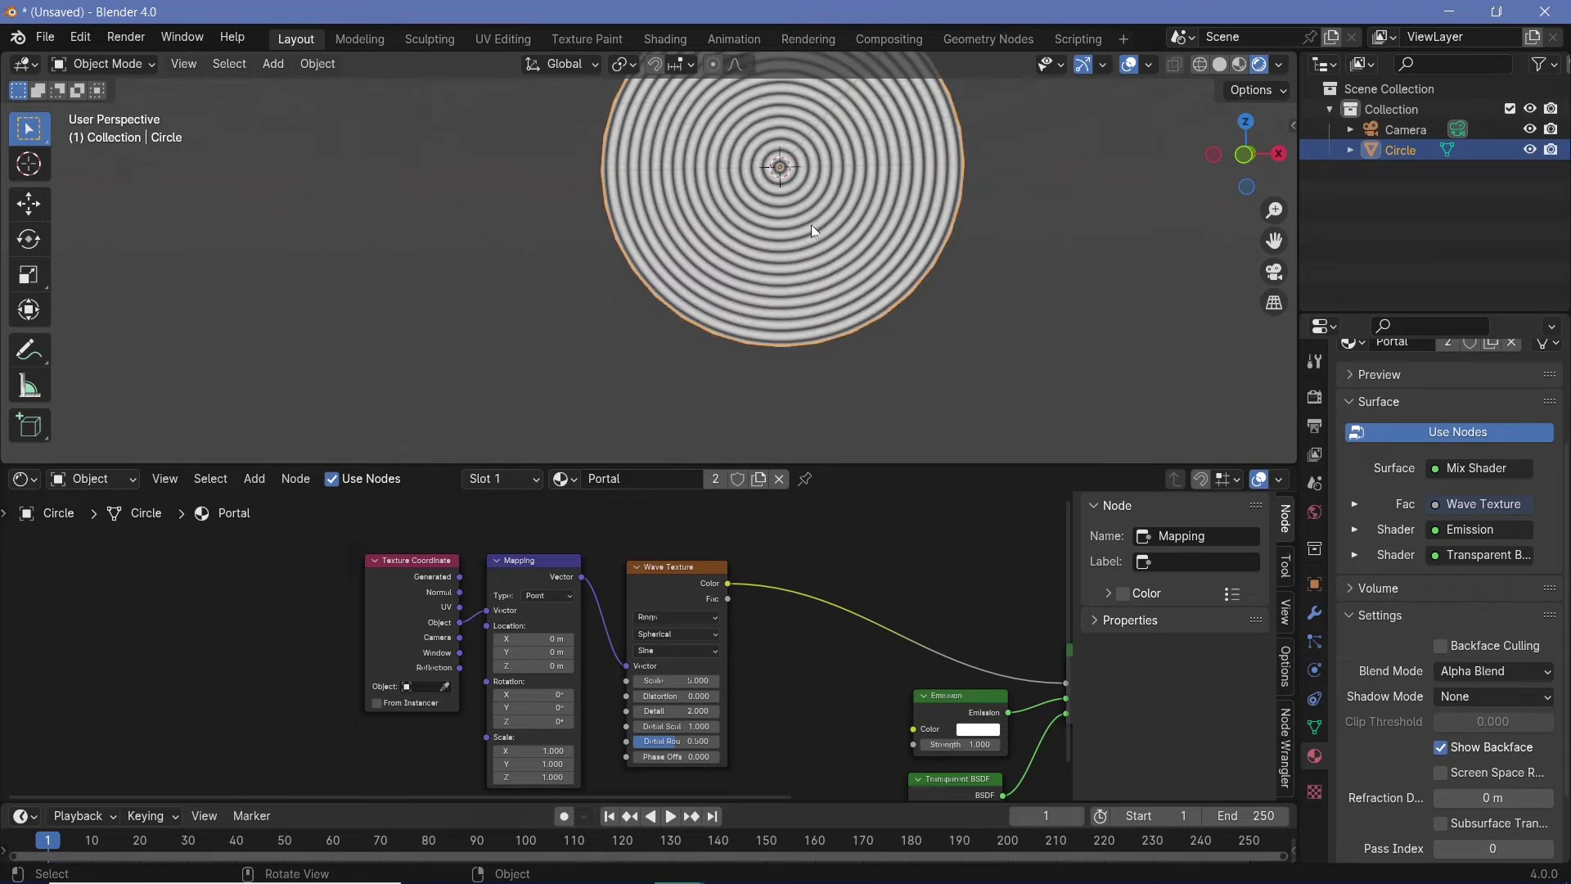
shift+middle_drag(848, 203, 715, 257)
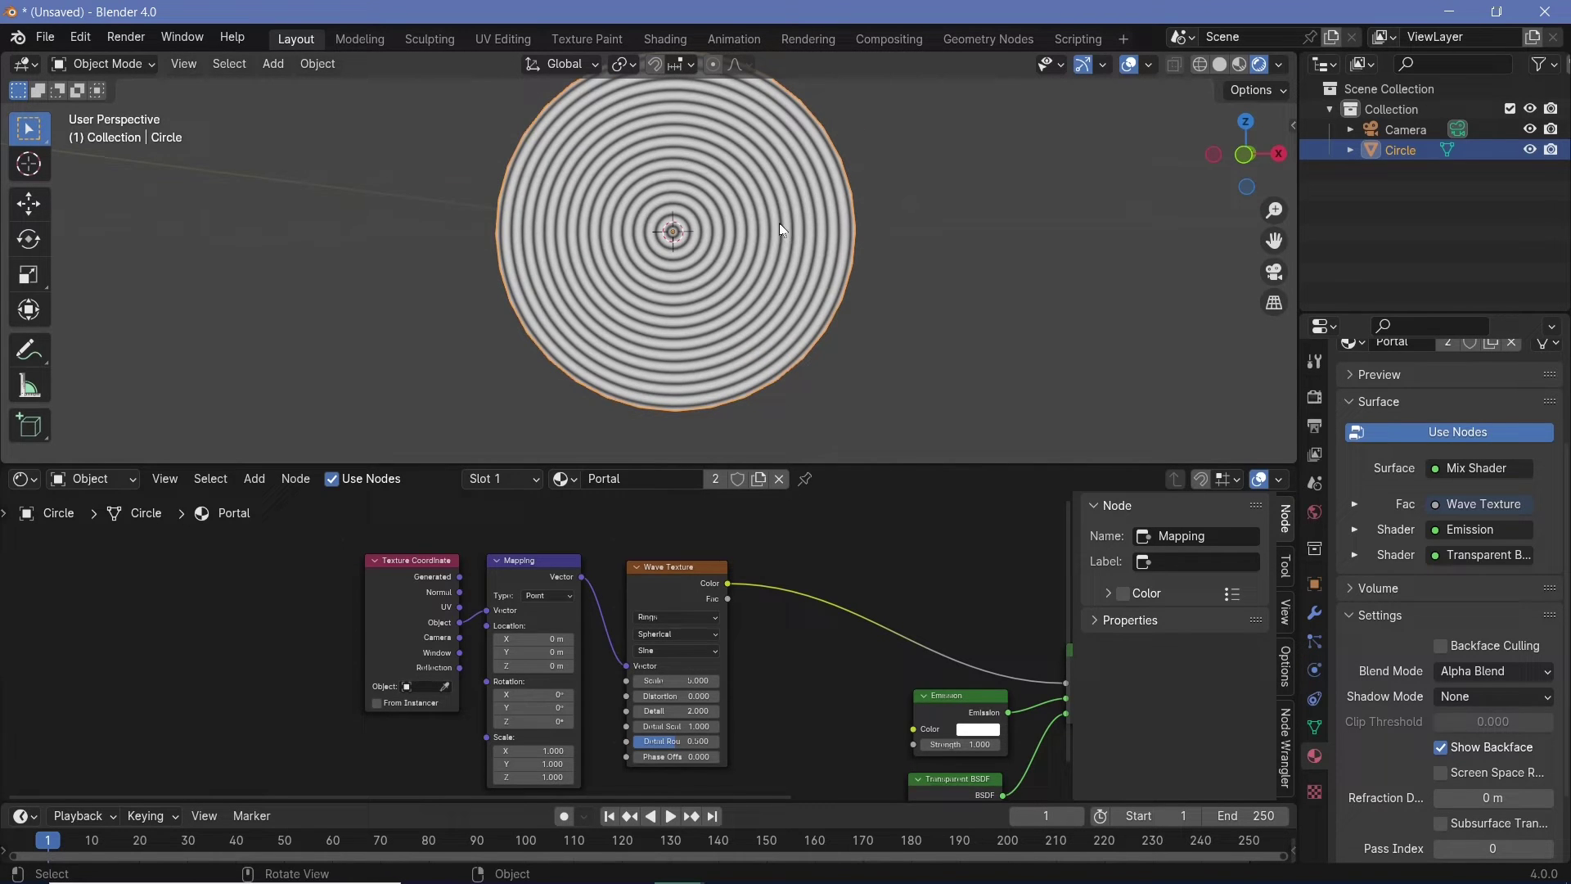
scroll(776, 696, up, 4)
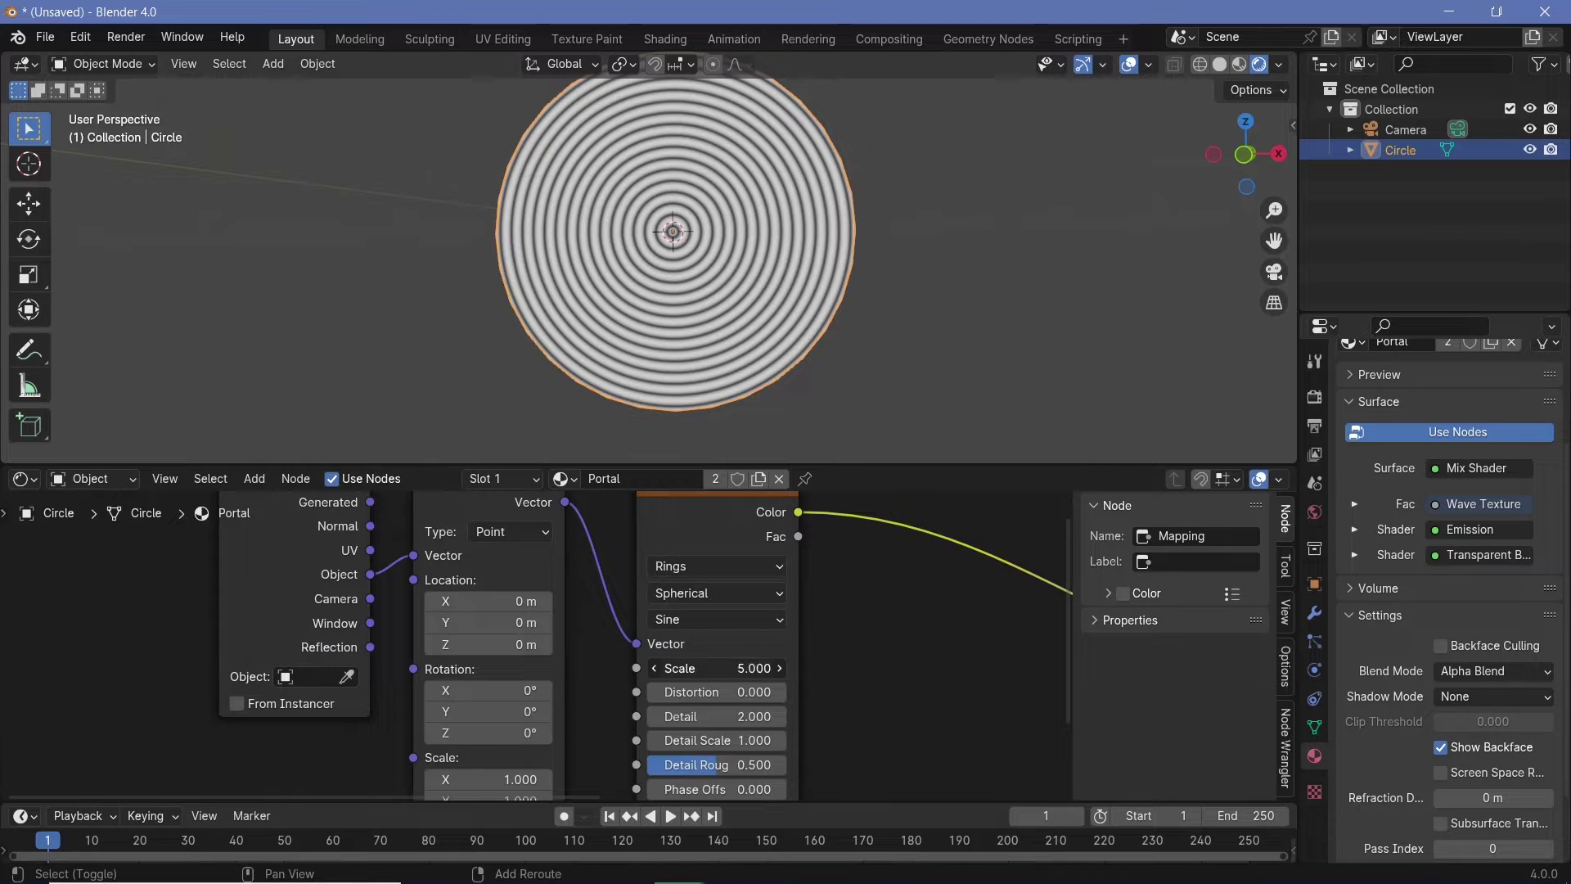
drag(717, 668, 557, 667)
scroll(818, 215, down, 2)
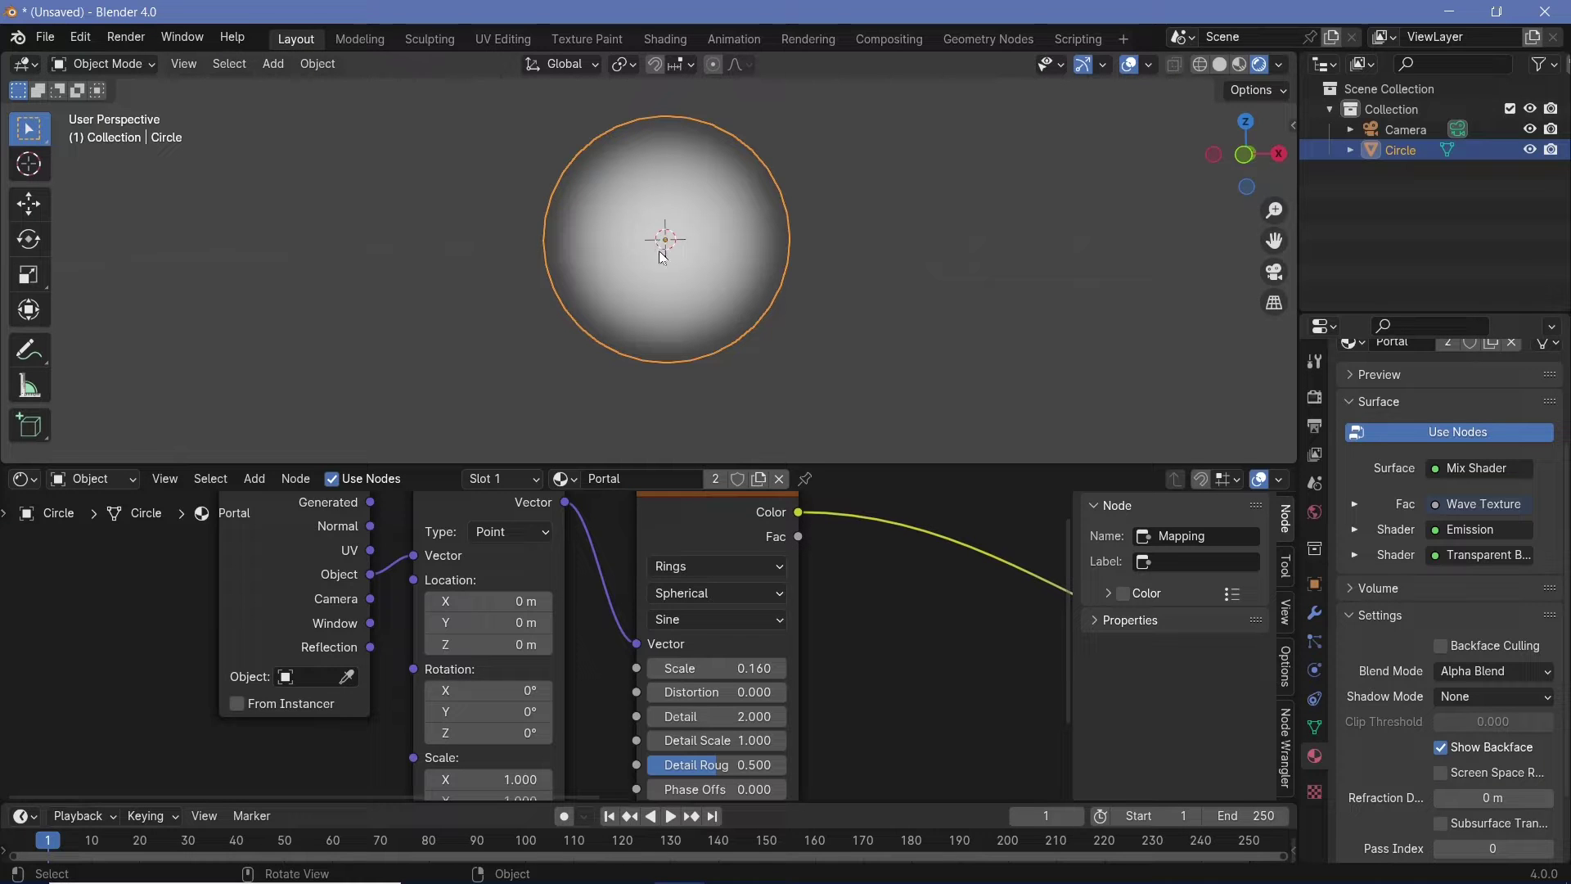
Insert a Color Ramp node on the link between the Wave Texture and the Mix Shader.
scroll(796, 582, down, 4)
middle_drag(796, 582, 738, 575)
middle_drag(880, 653, 794, 593)
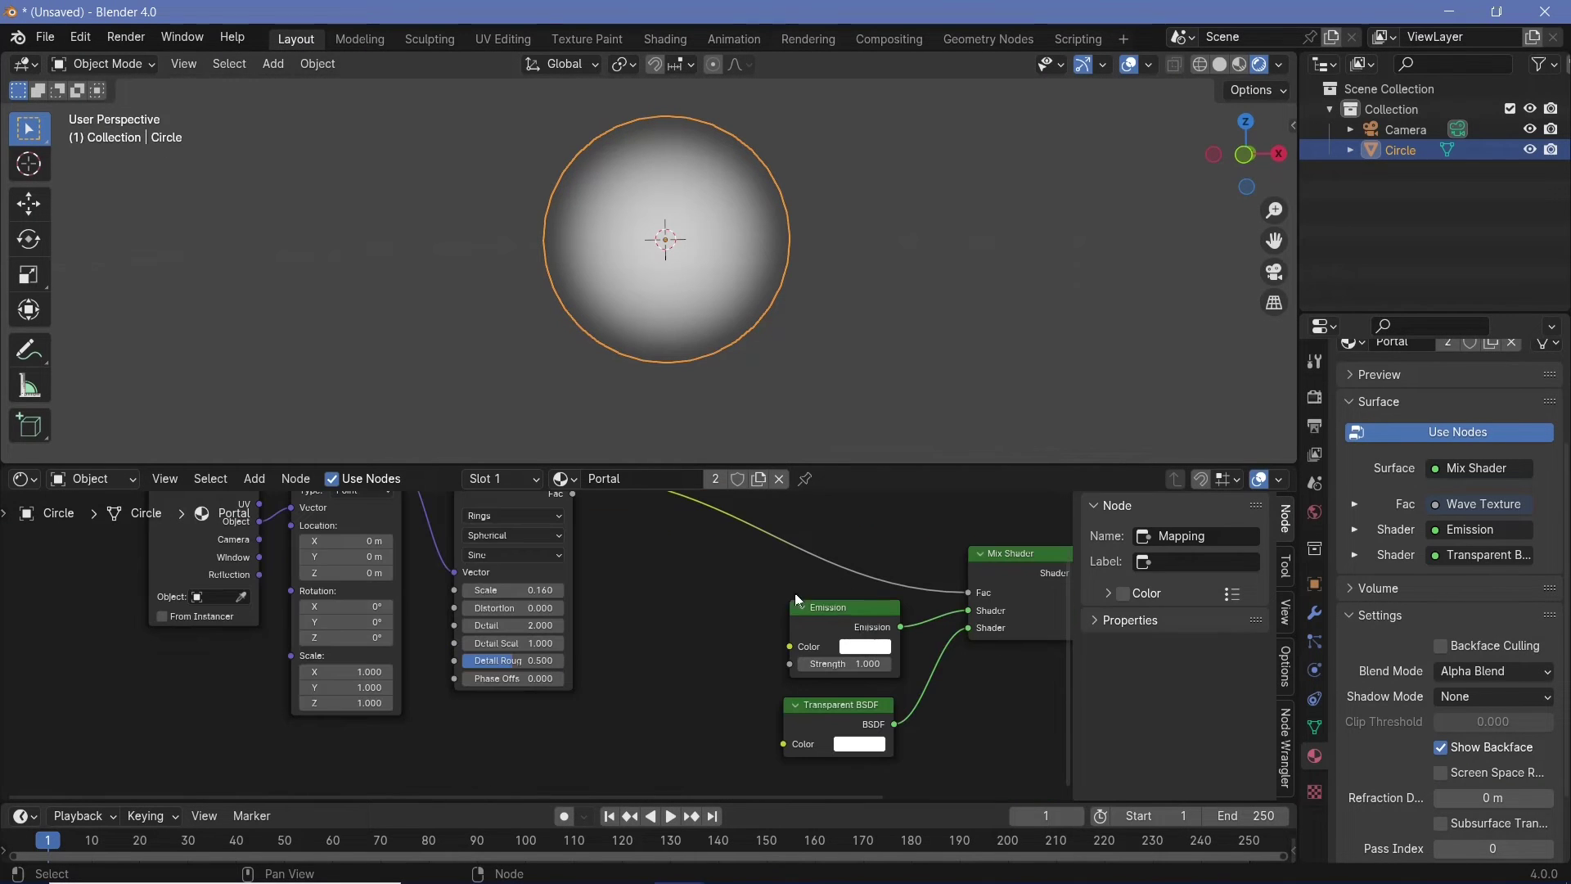
key(shift+a)
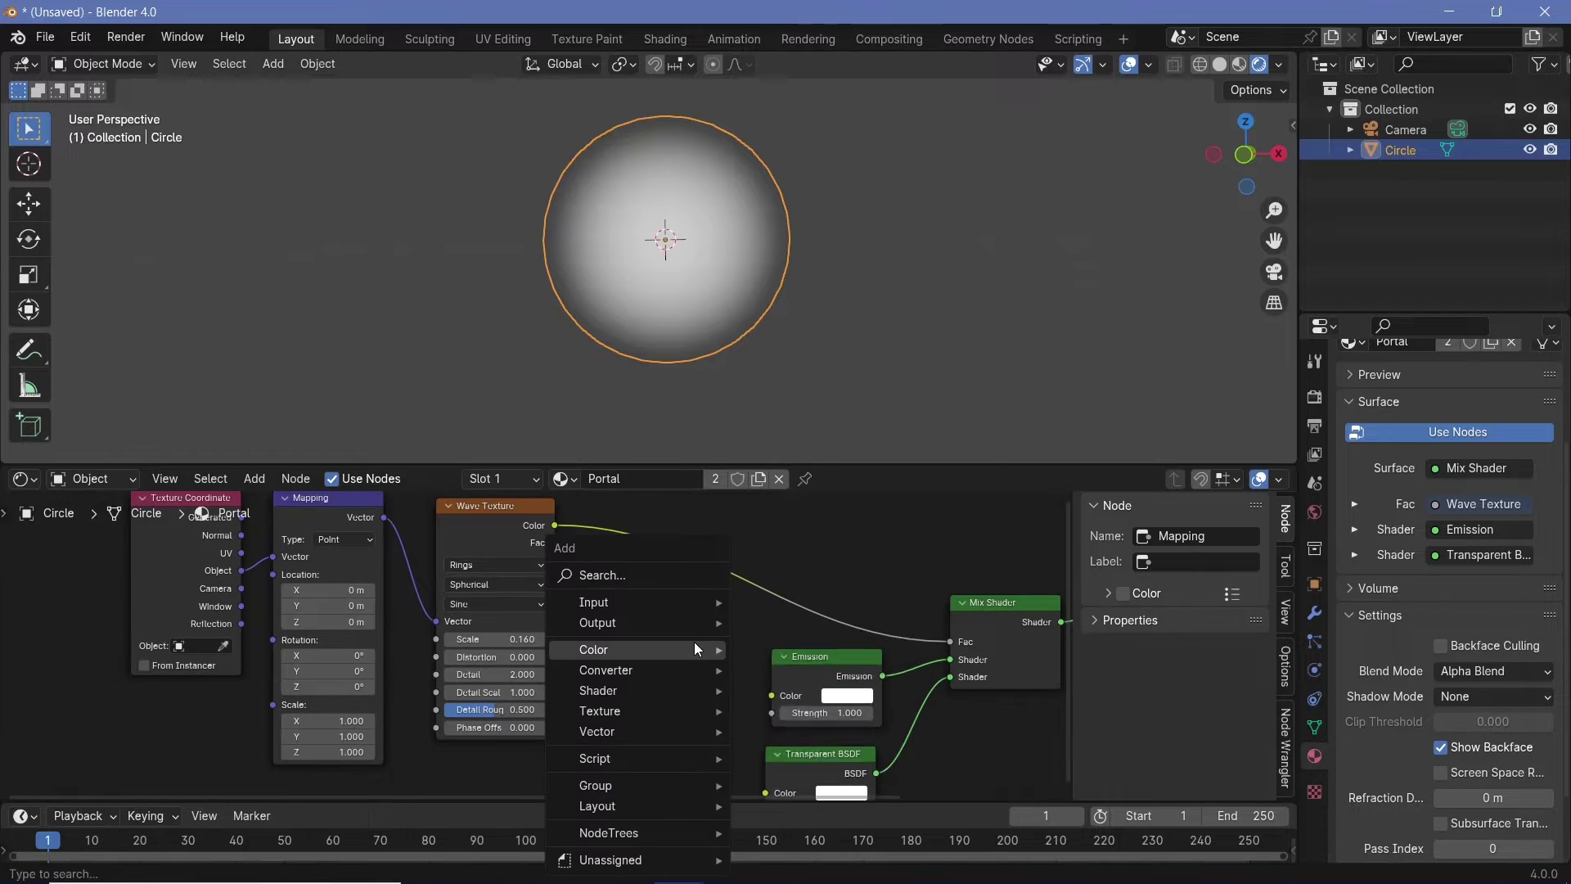
text(colo)
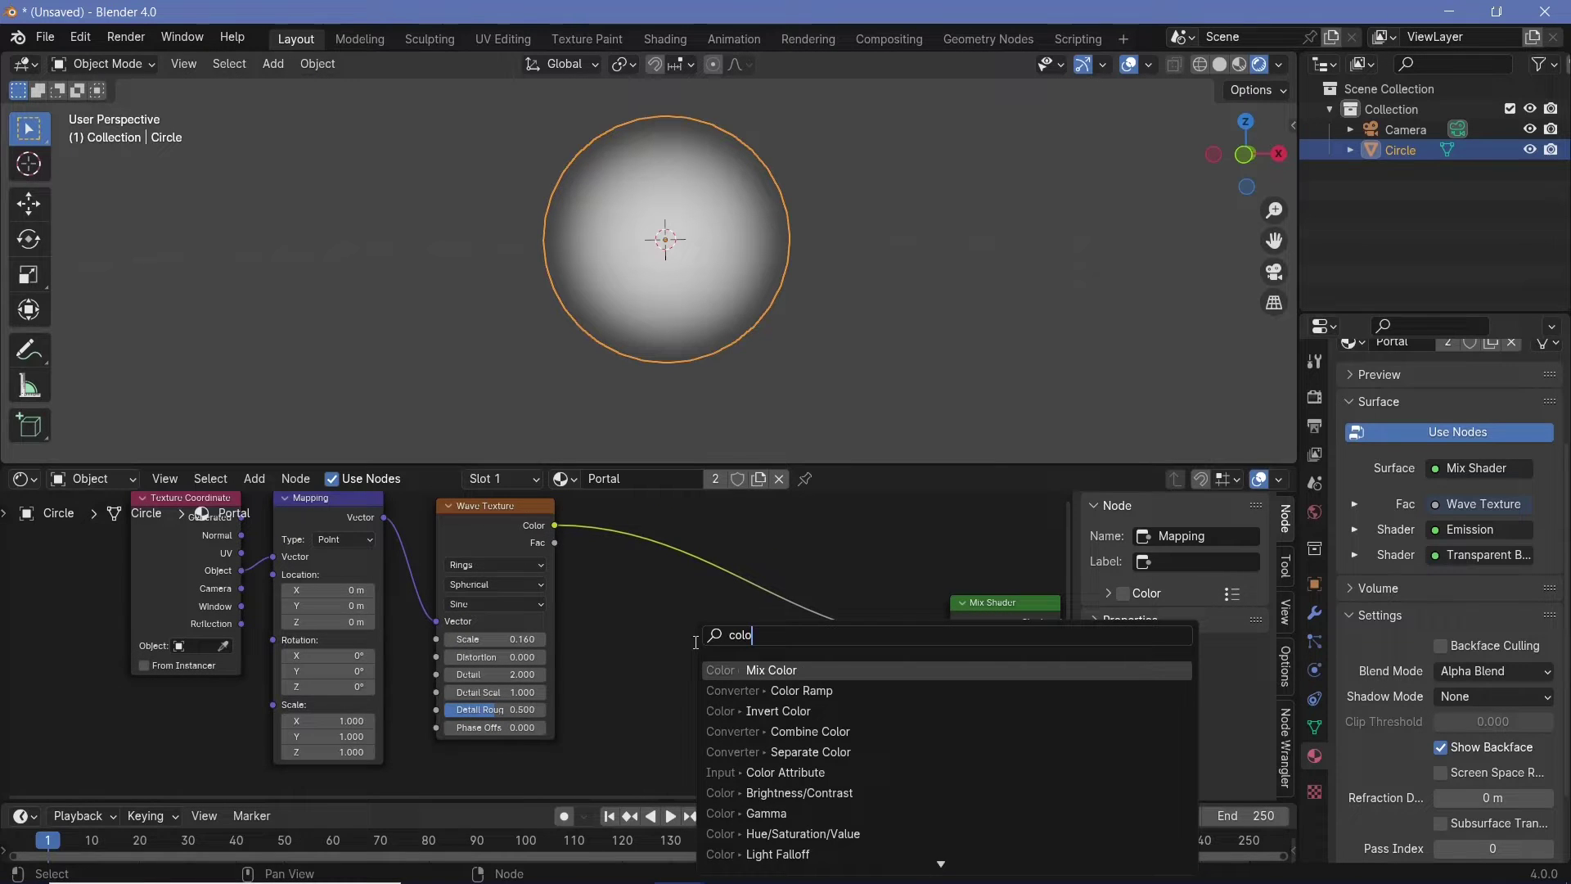
key(Down)
key(Return)
click(694, 560)
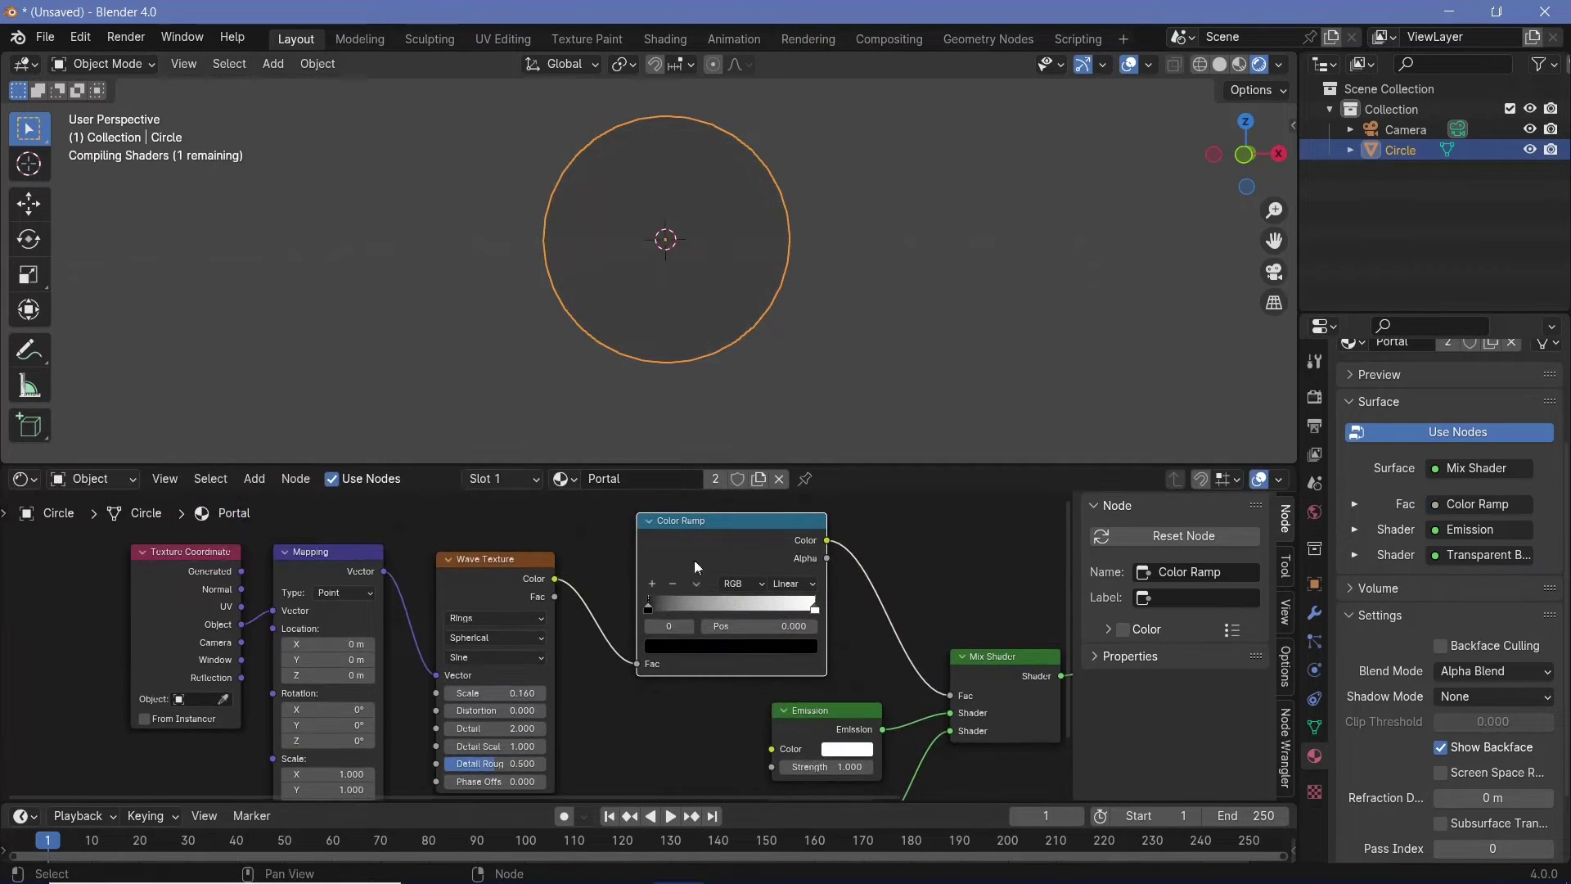
Reverse the Color Ramp with the white stop at 0.258 and the black stop at 1.000, and set its interpolation to Ease.
drag(658, 605, 835, 606)
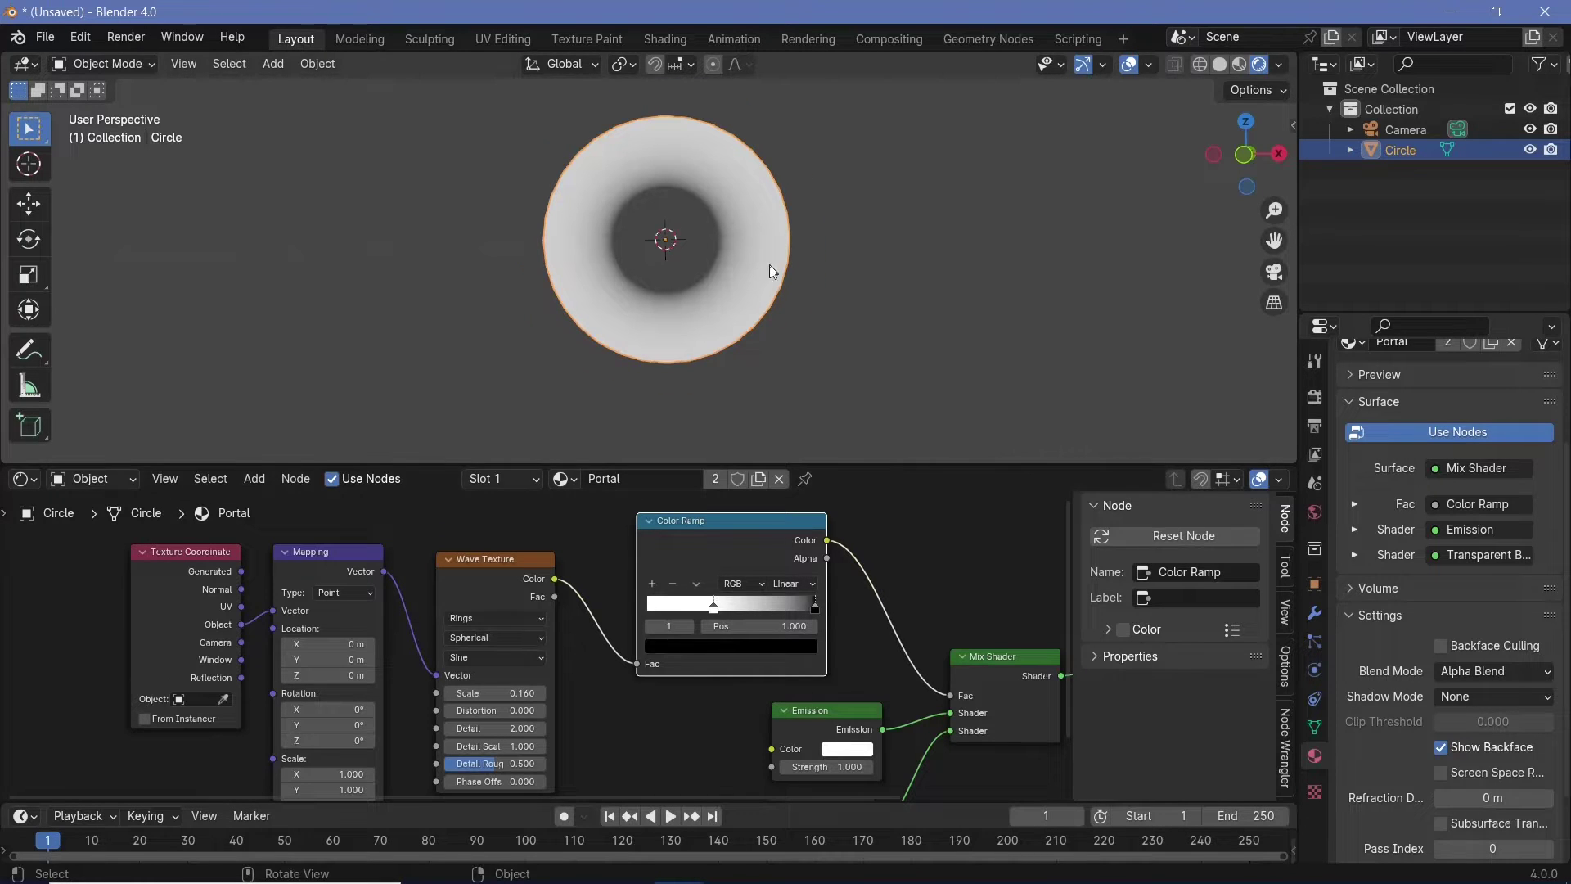
scroll(802, 223, up, 4)
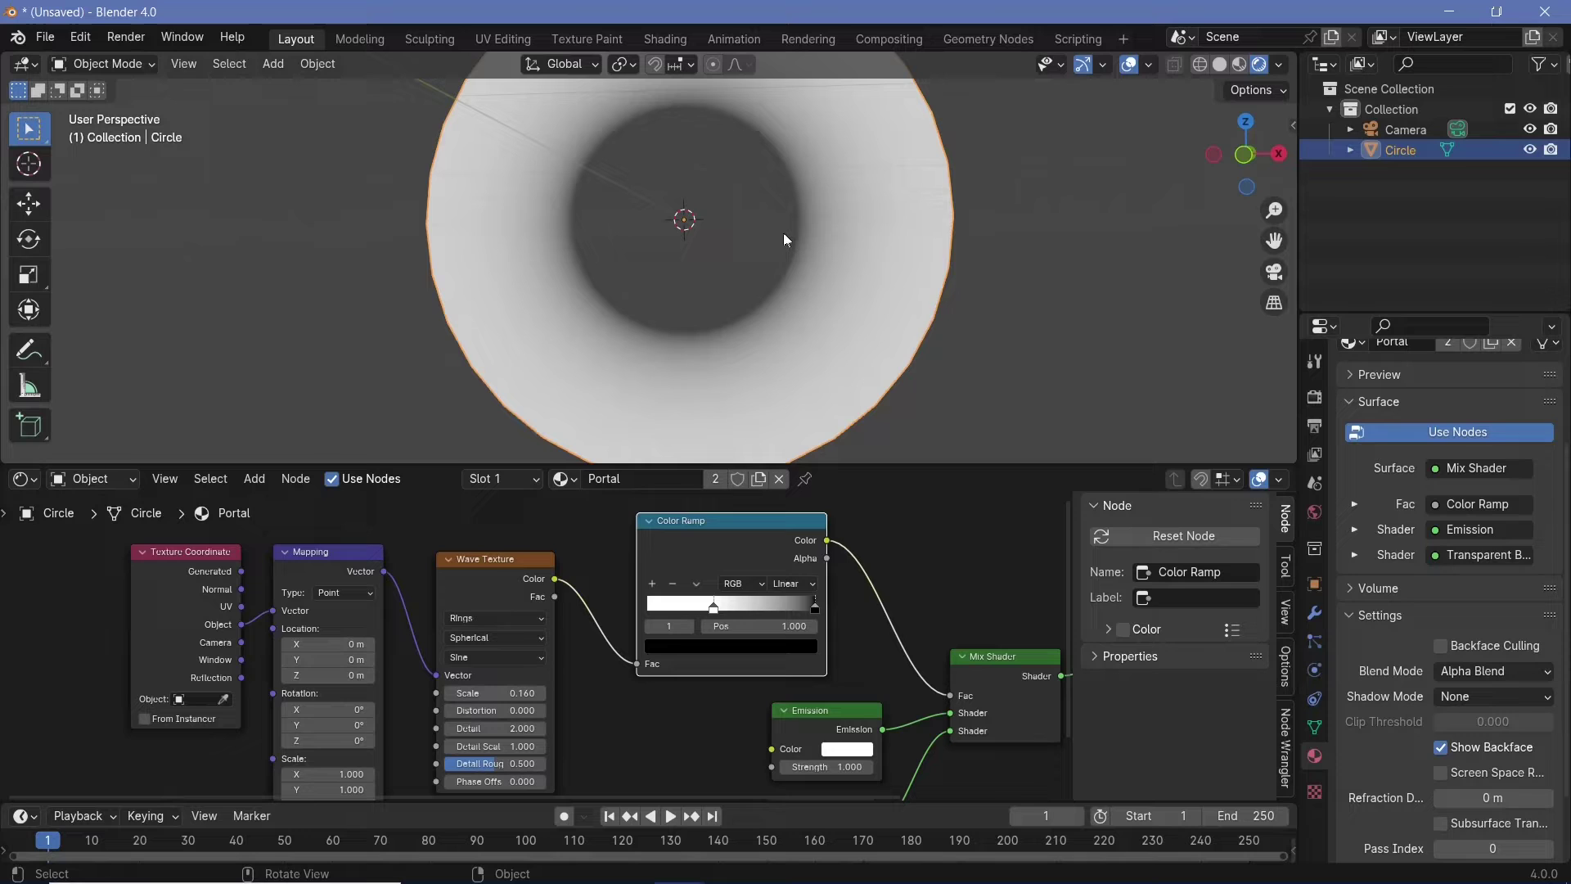
drag(714, 607, 614, 611)
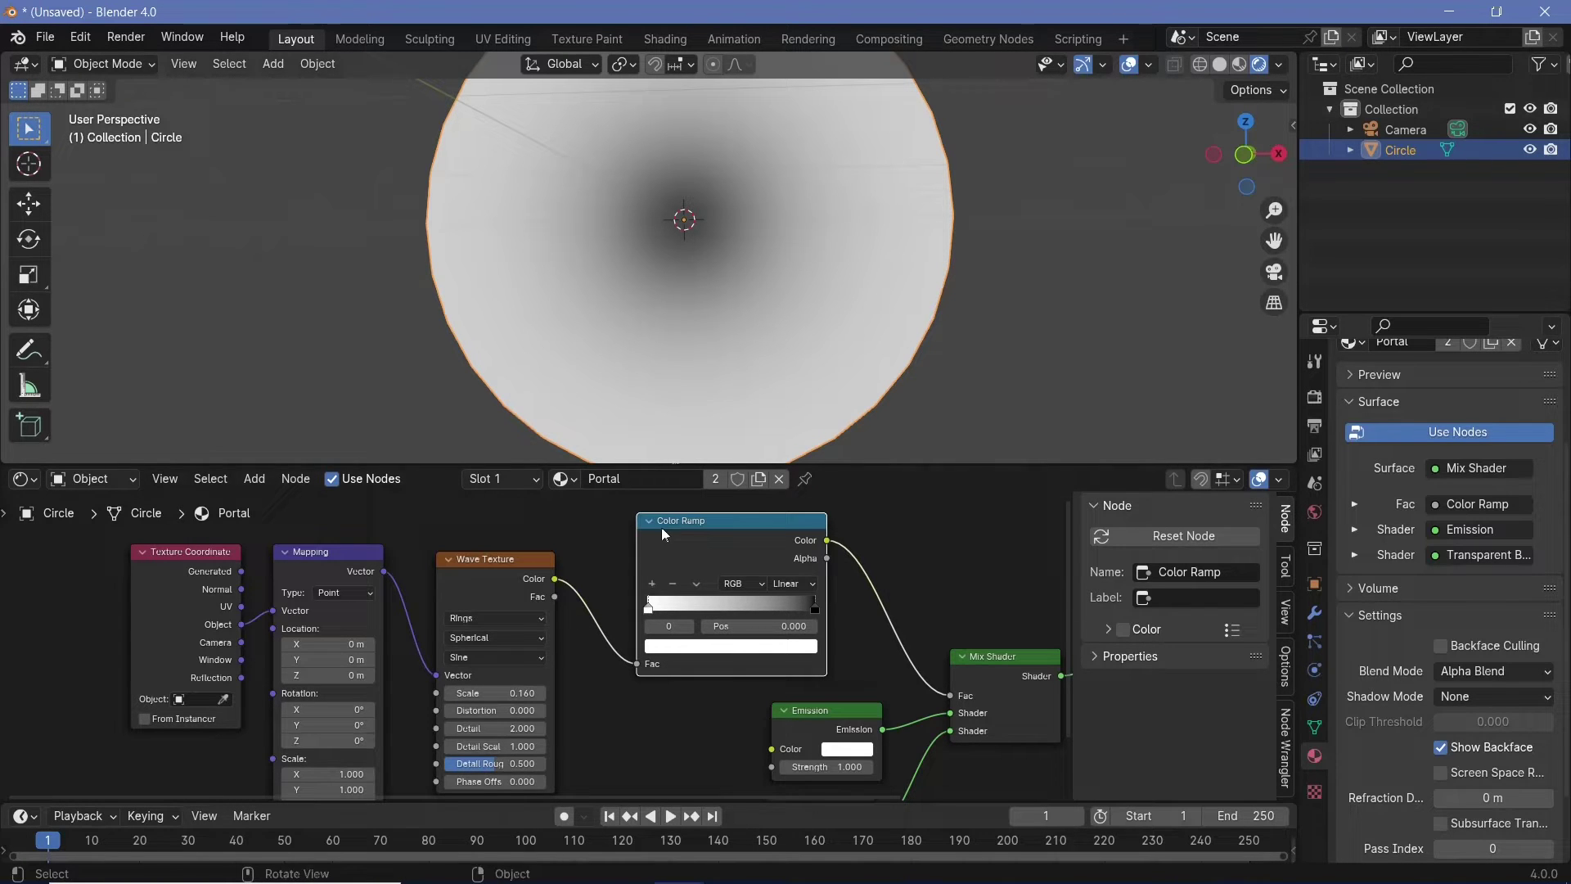
drag(649, 610, 697, 613)
click(810, 583)
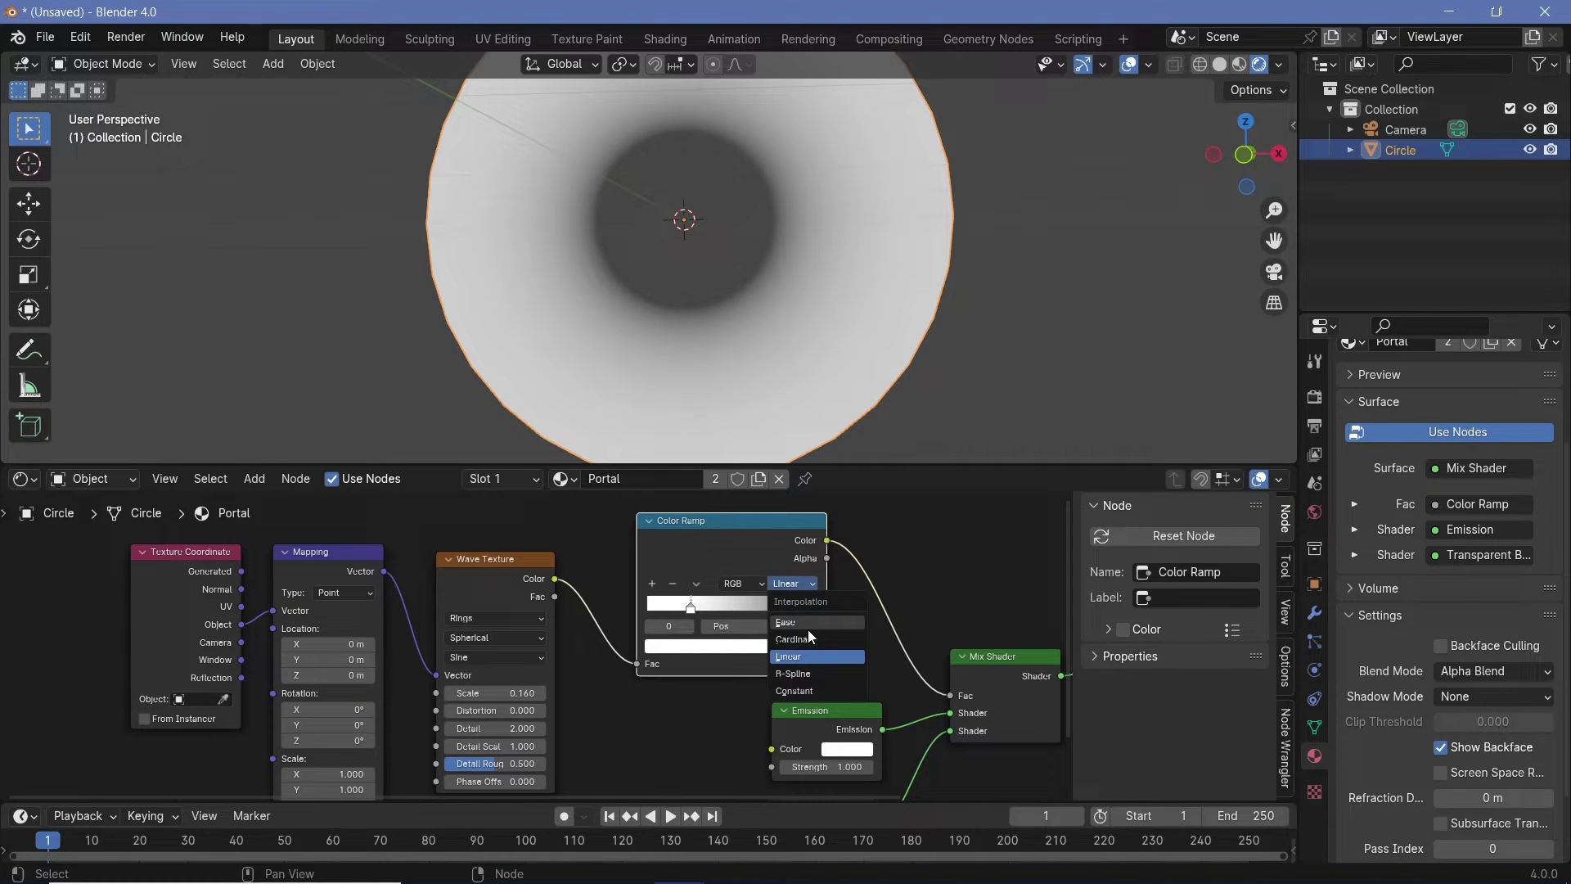
click(807, 629)
Set the Wave Texture's Distortion to 2.620, Detail to 15.000, Detail Scale to 4.500 and Detail Roughness to 0.864.
middle_drag(638, 612, 787, 578)
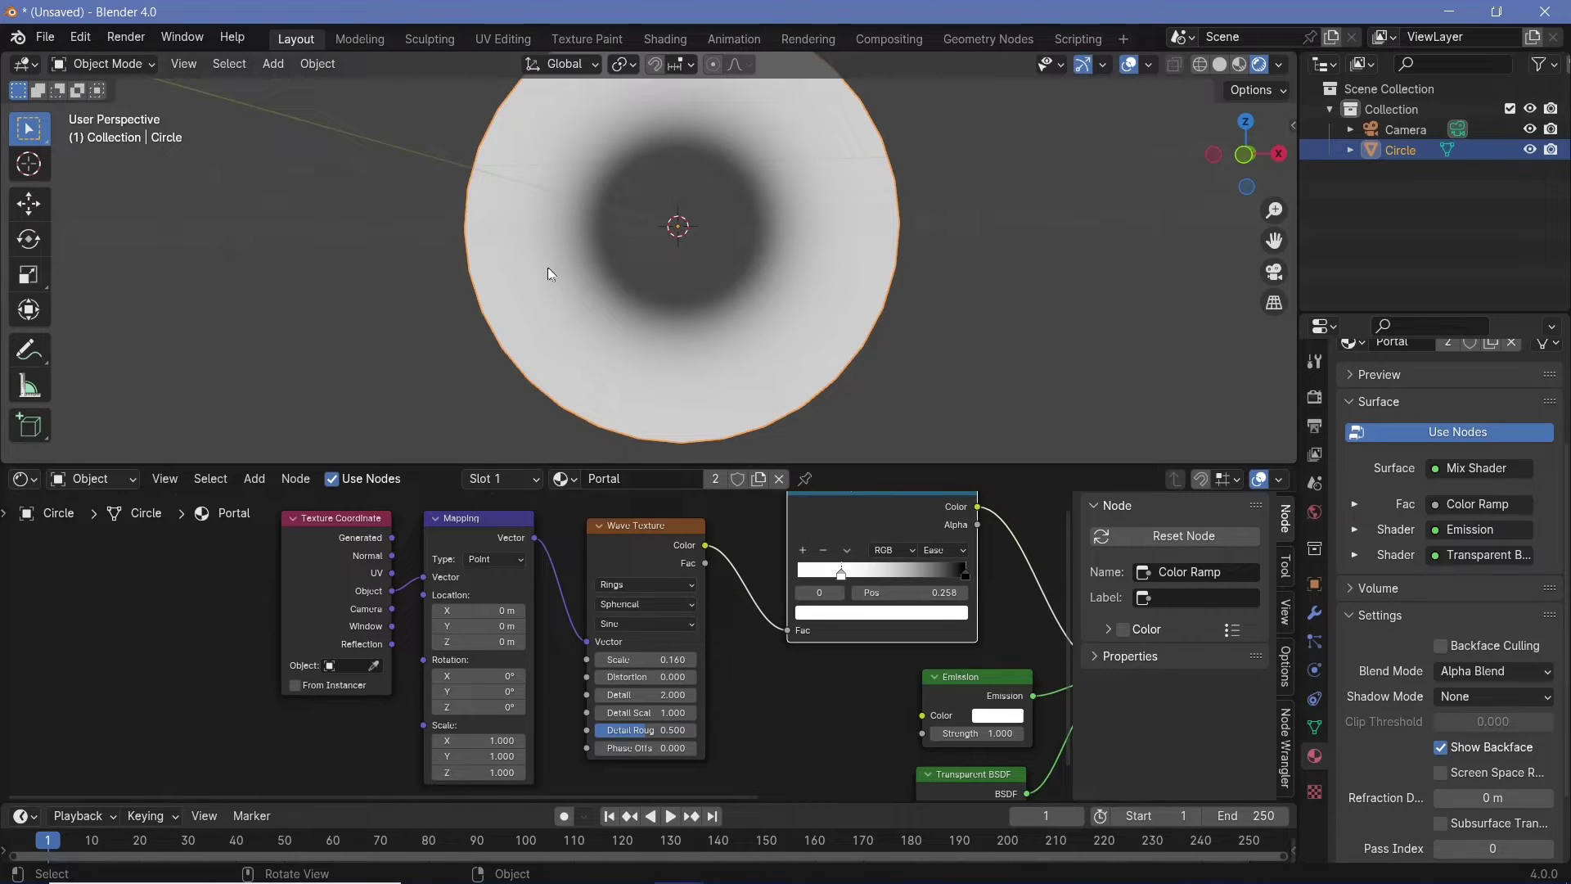
scroll(783, 671, up, 2)
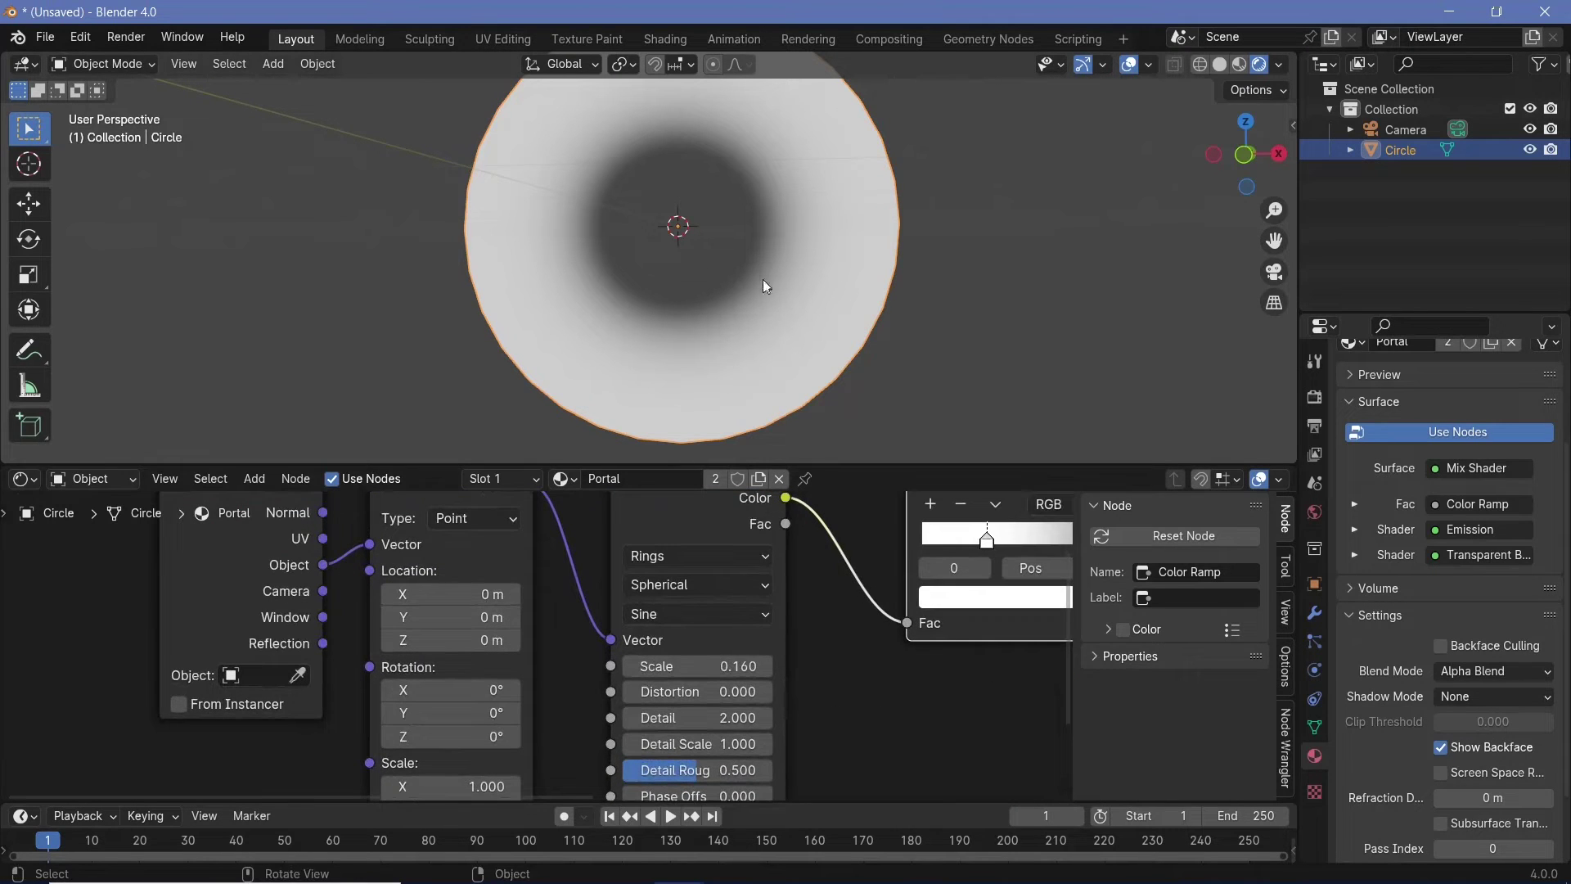
middle_drag(707, 717, 688, 656)
drag(666, 631, 741, 683)
drag(679, 709, 733, 709)
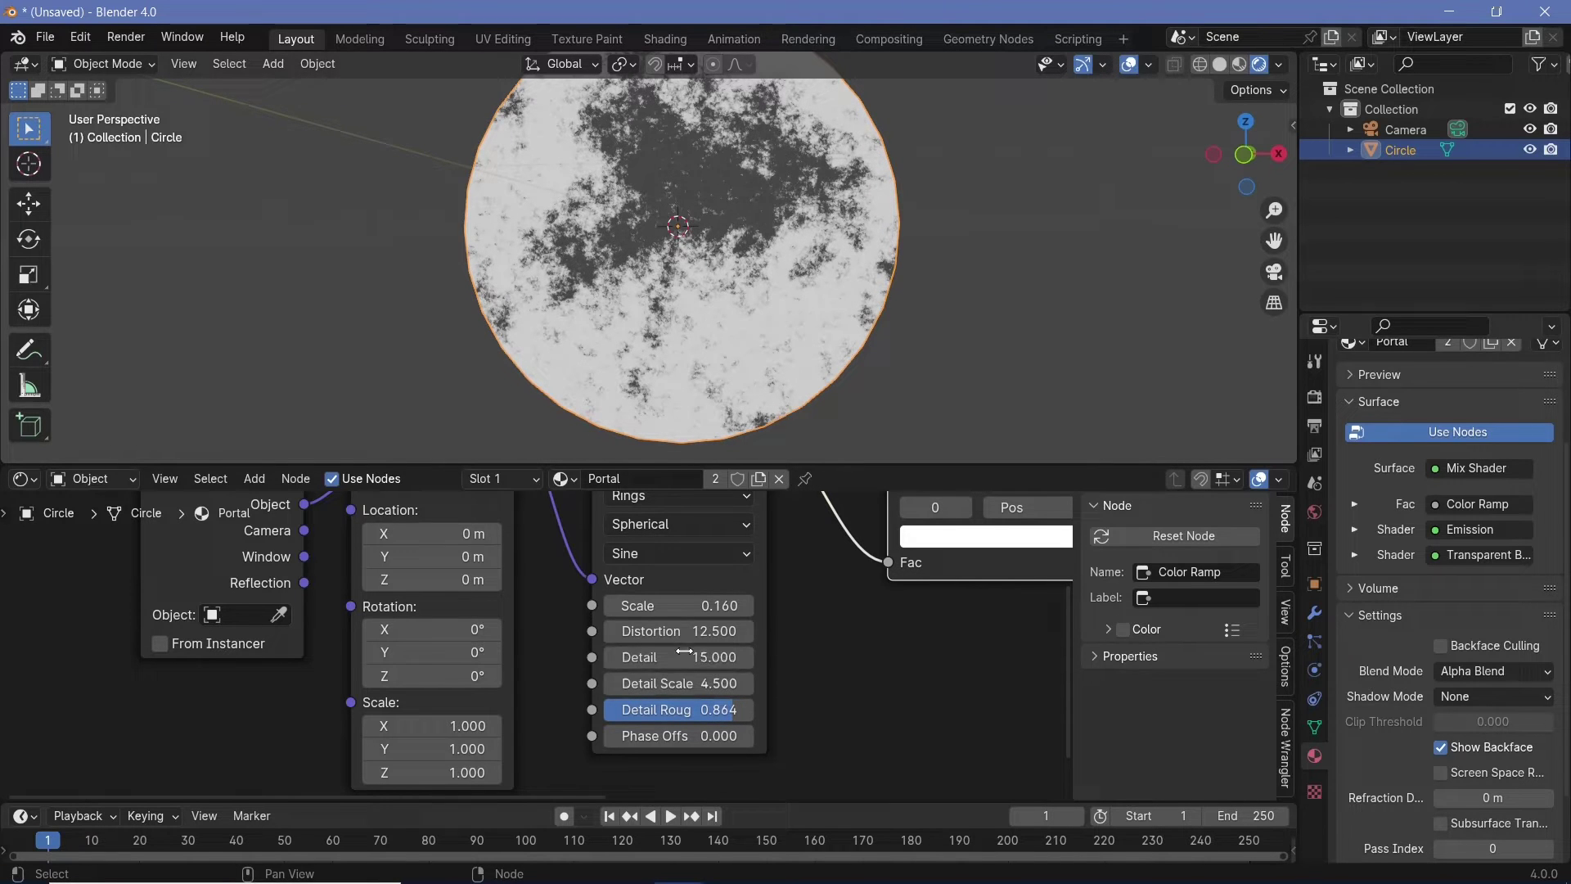
drag(679, 631, 613, 631)
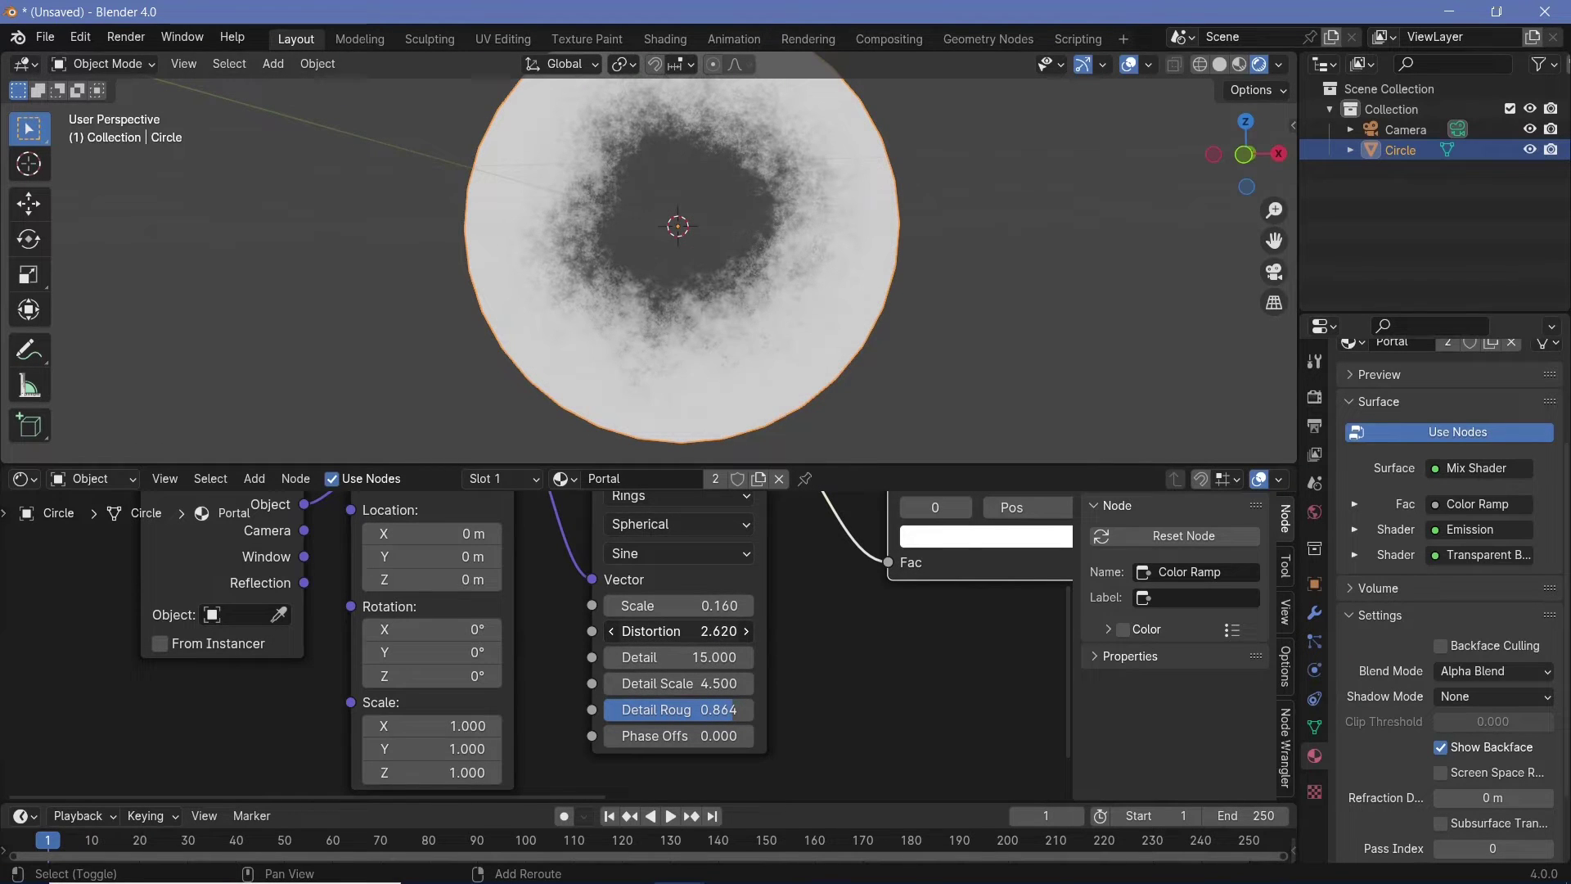
Set the Wave Texture's Distortion to 2.000.
click(680, 631)
text(2)
key(Return)
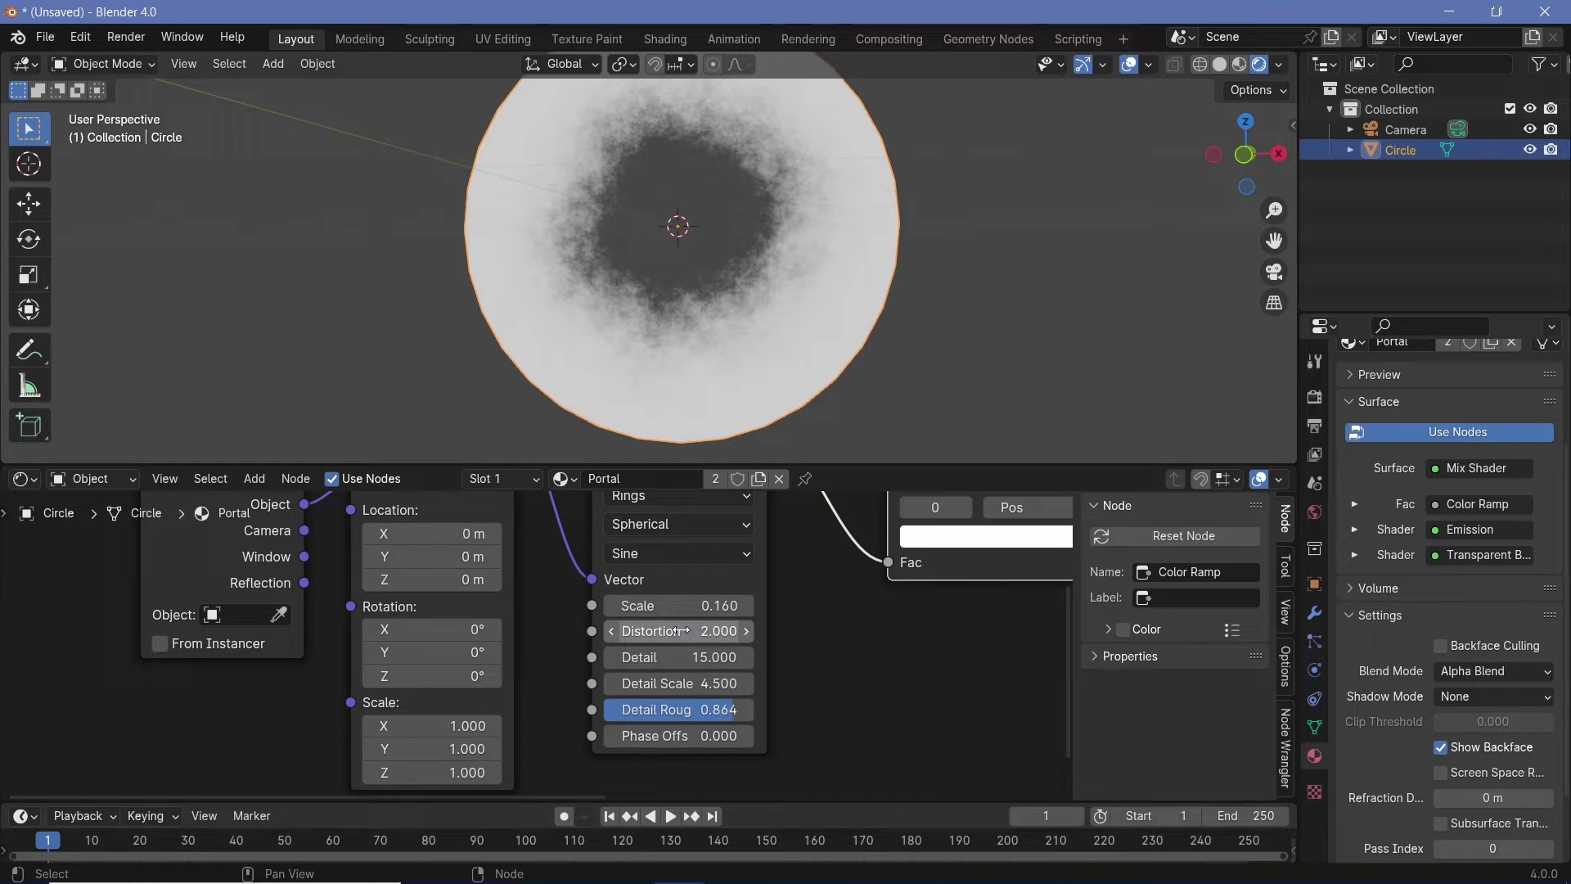
Try Detail Scale values of 18.310 and 174.610 on the Wave Texture.
mouse_move(679, 683)
mouse_down()
mouse_move(753, 683)
mouse_move(709, 684)
mouse_up()
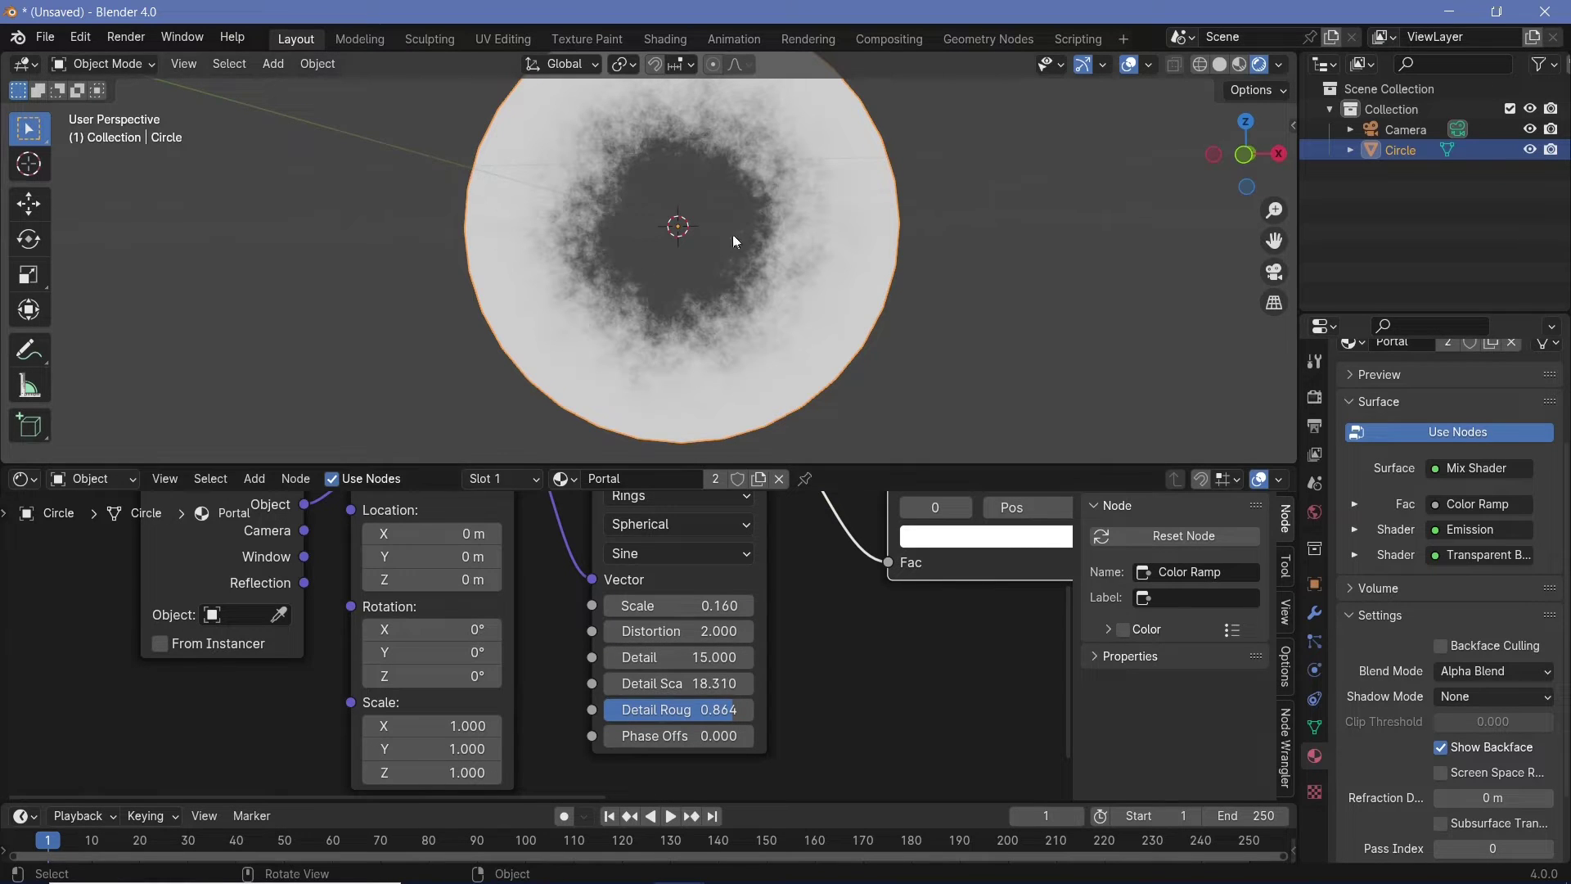
middle_drag(675, 305, 745, 297)
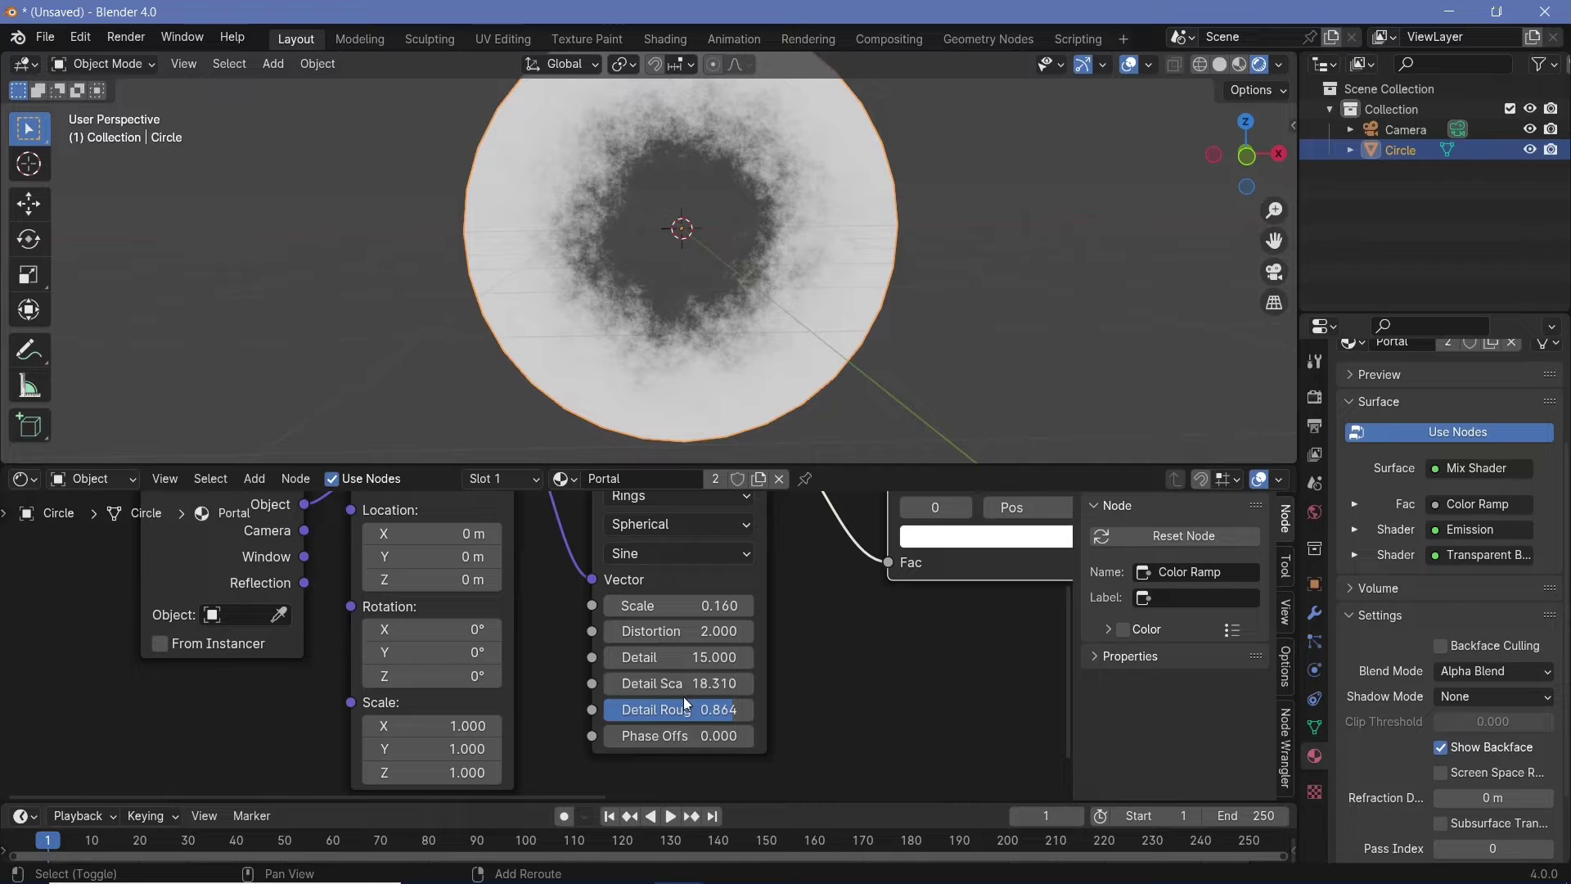
drag(684, 693, 1569, 692)
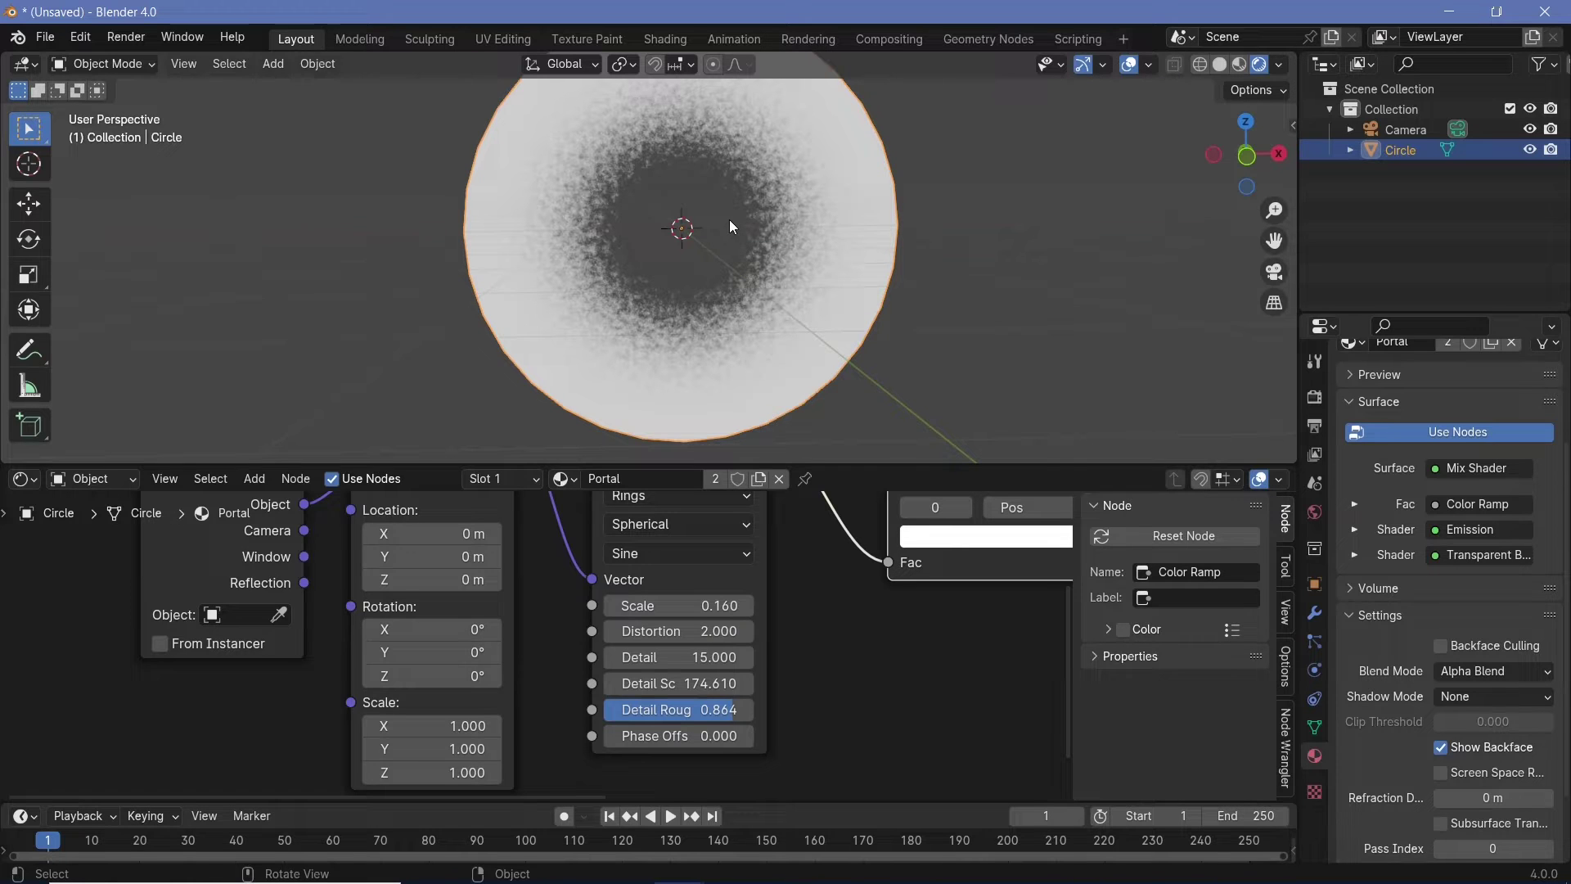
Set the Wave Texture's Detail Scale to 20 and its Detail Roughness to 0.8.
click(671, 683)
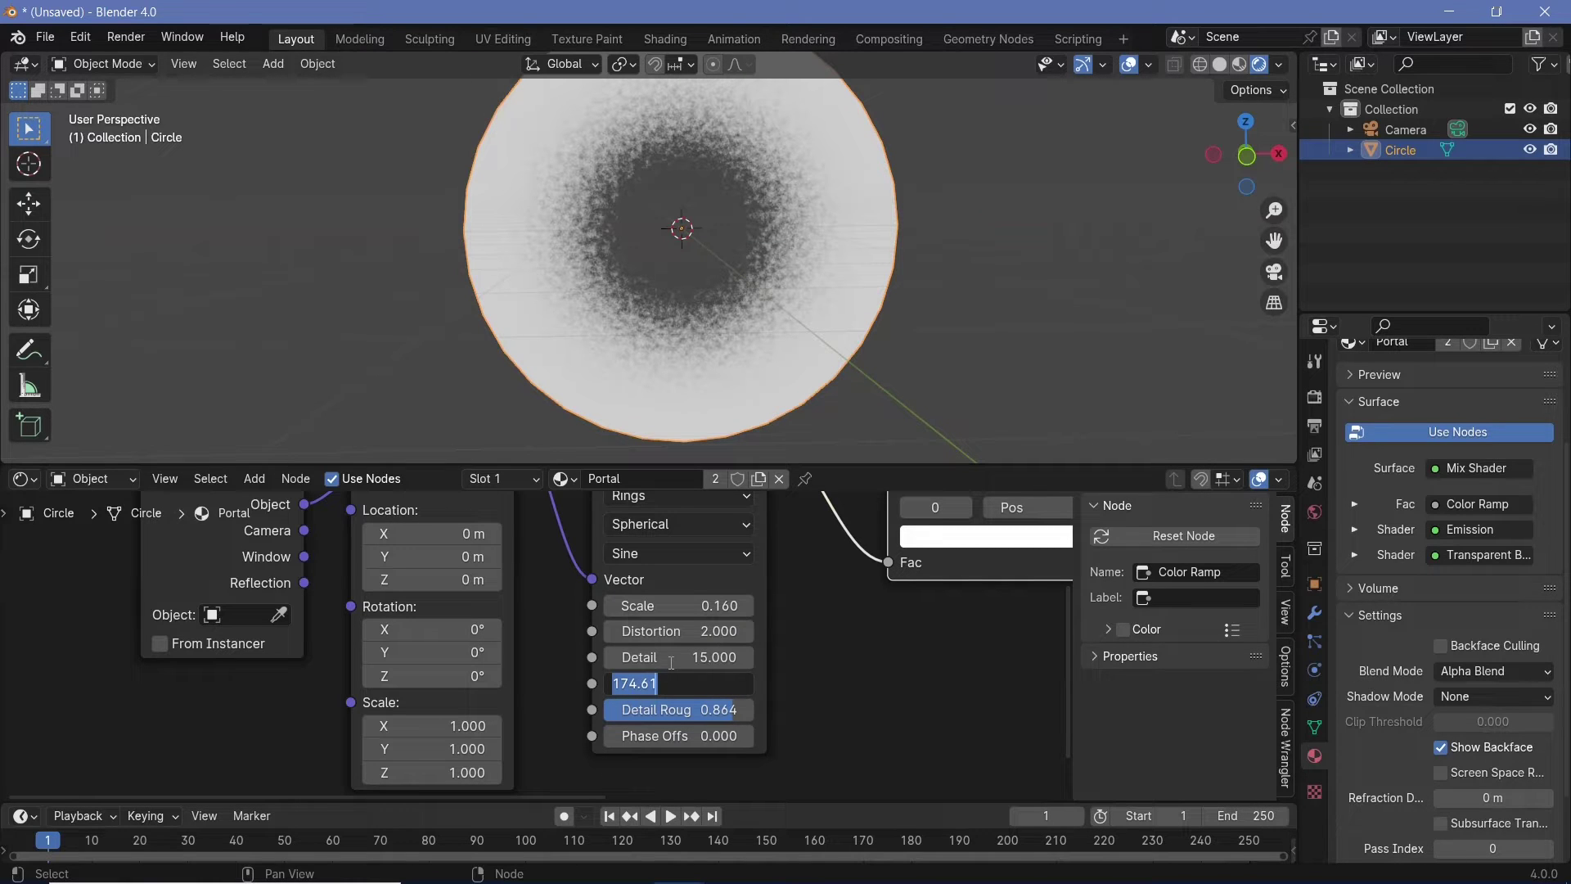
text(20)
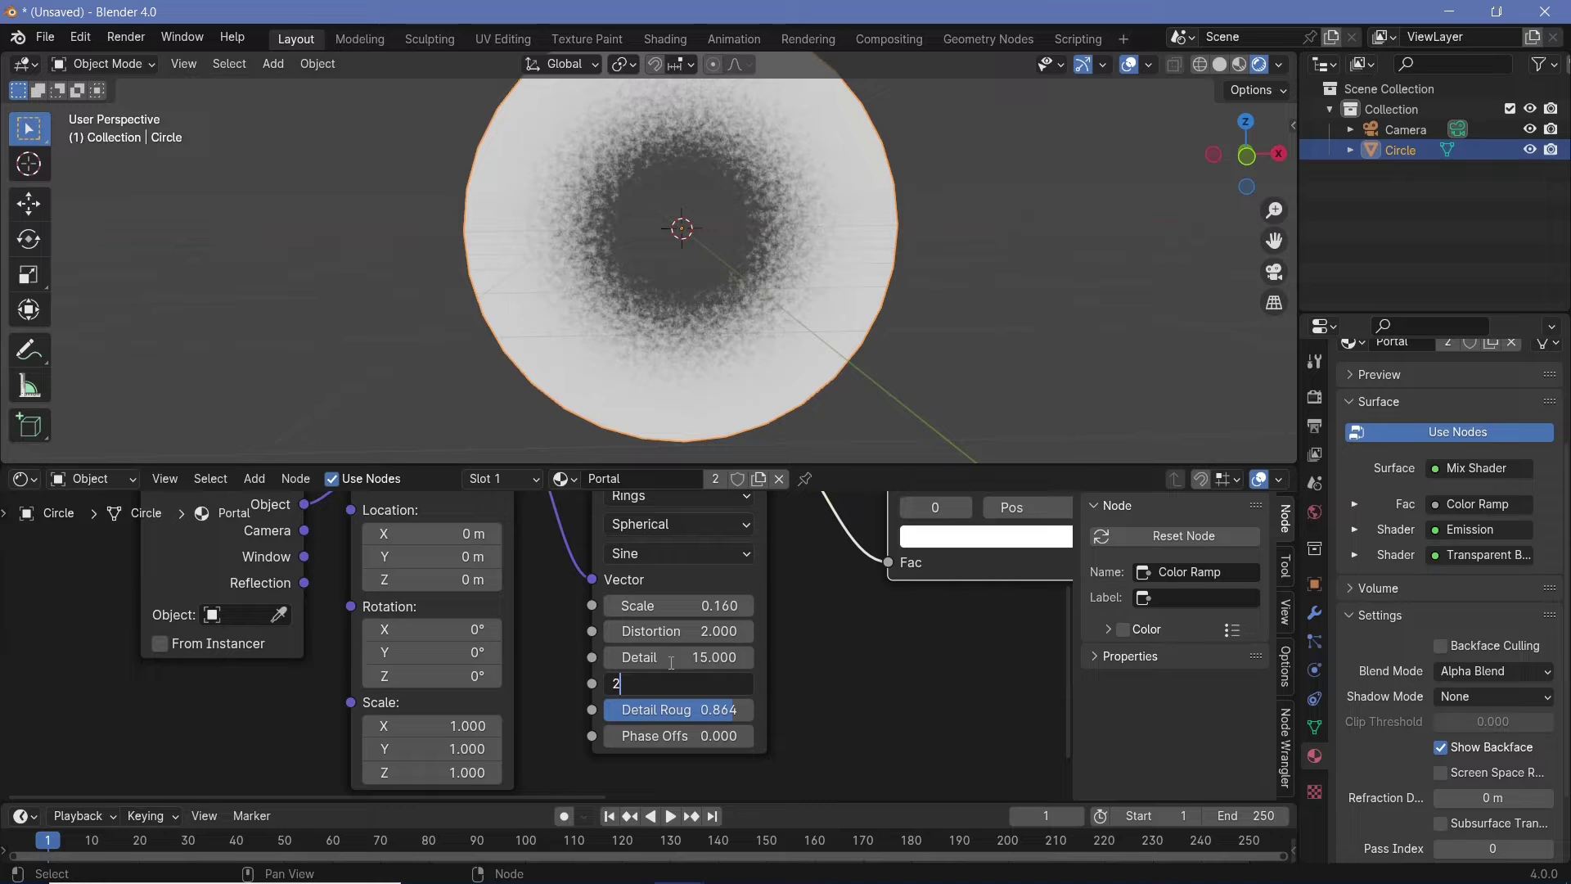
key(Tab)
text(0.)
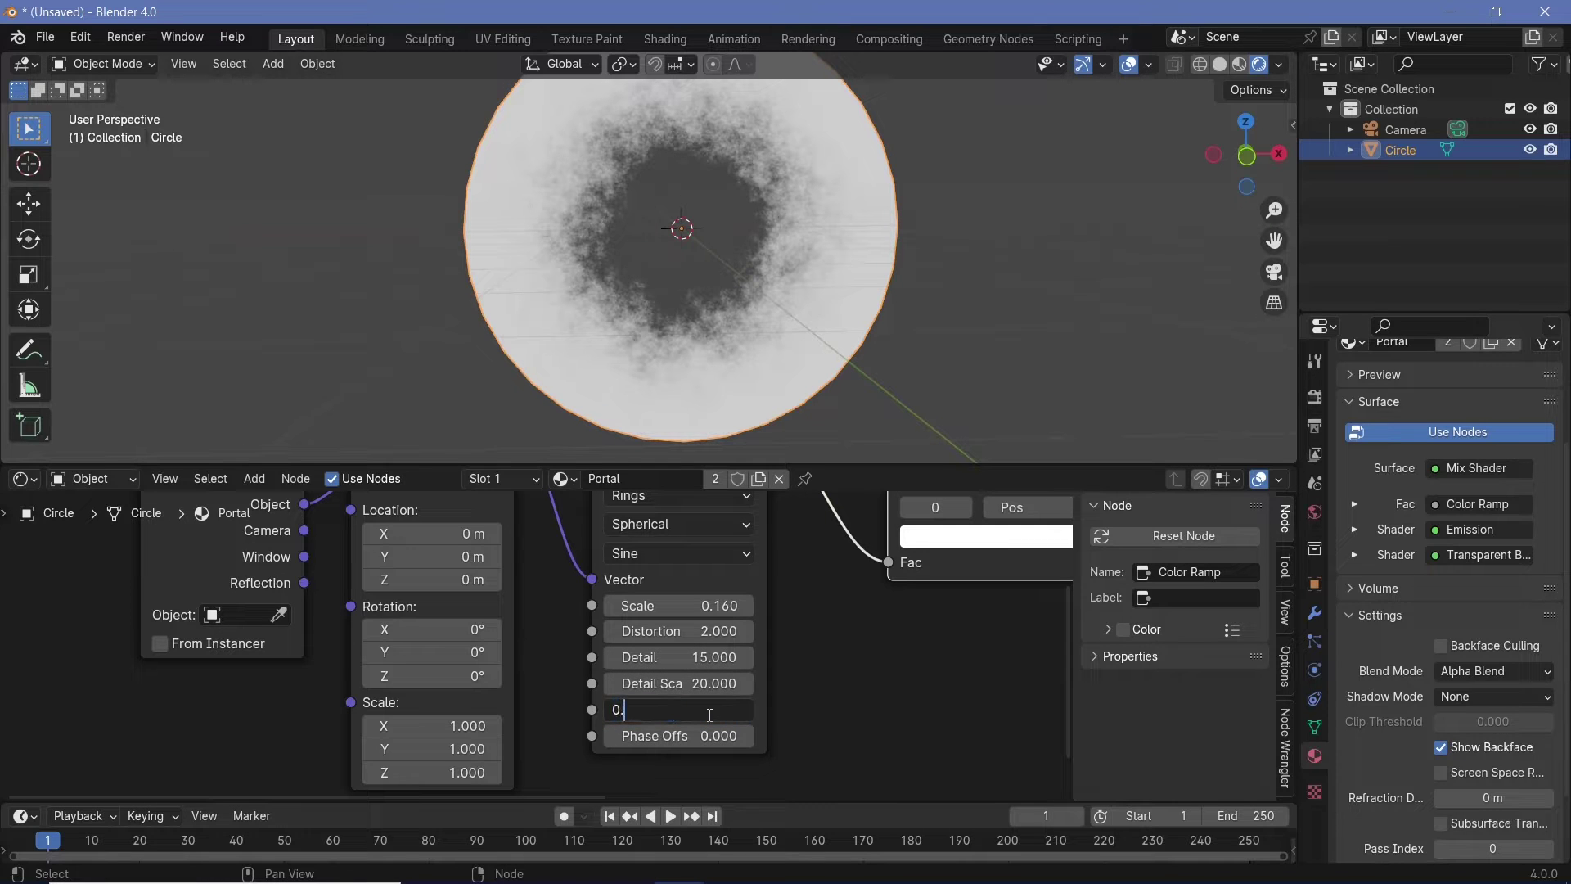
text(8)
key(Return)
scroll(789, 287, down, 3)
scroll(789, 288, up, 2)
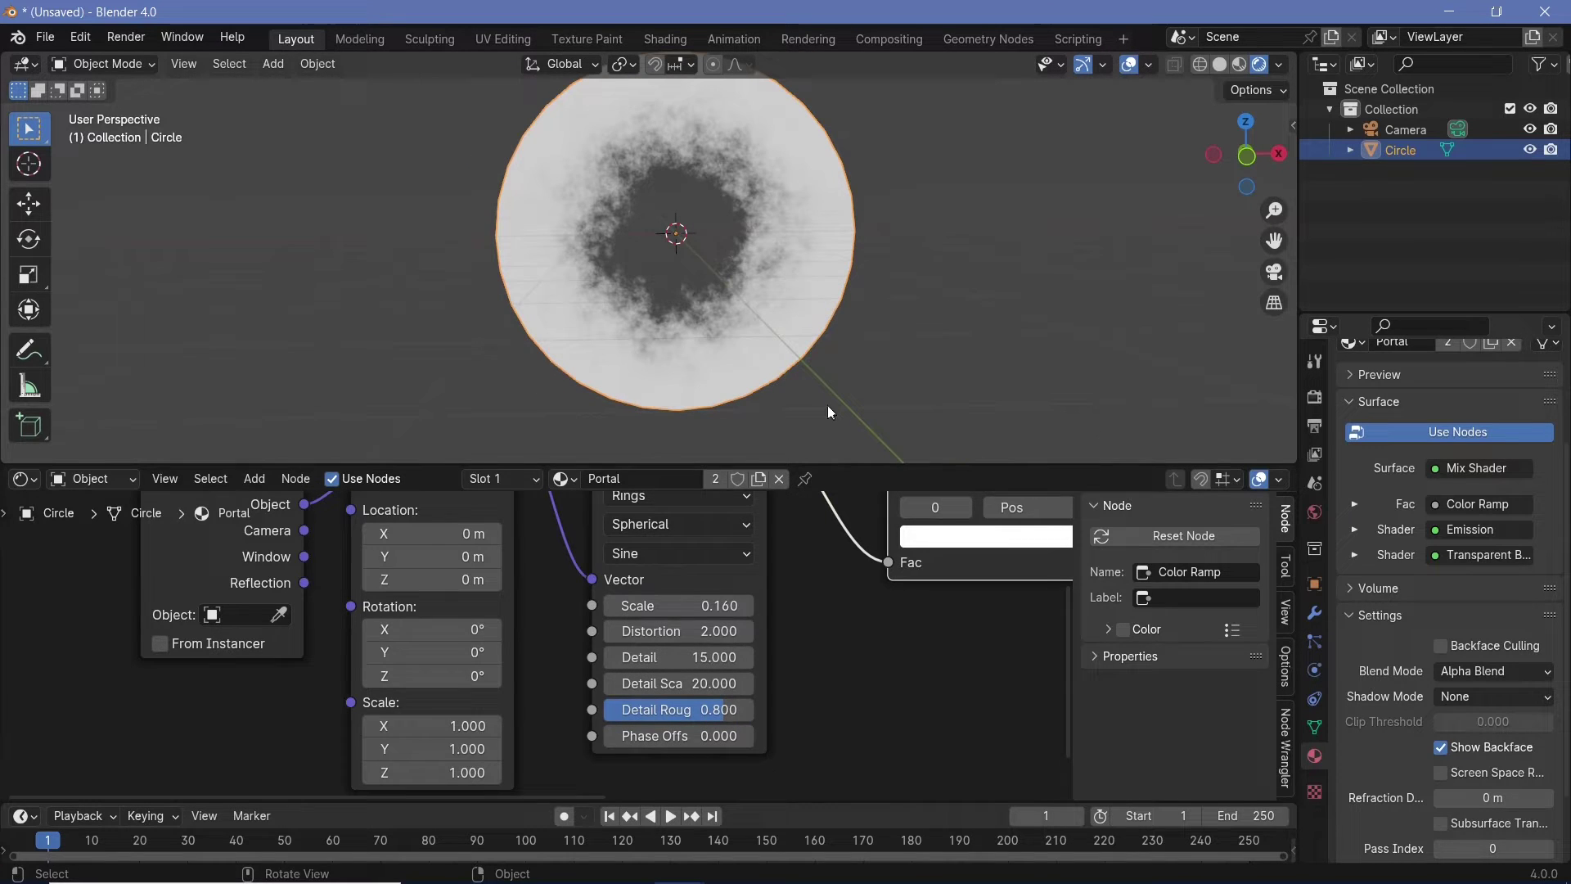
Try a Z rotation of 86.4° in the Mapping node that feeds the Wave Texture.
scroll(837, 601, down, 2)
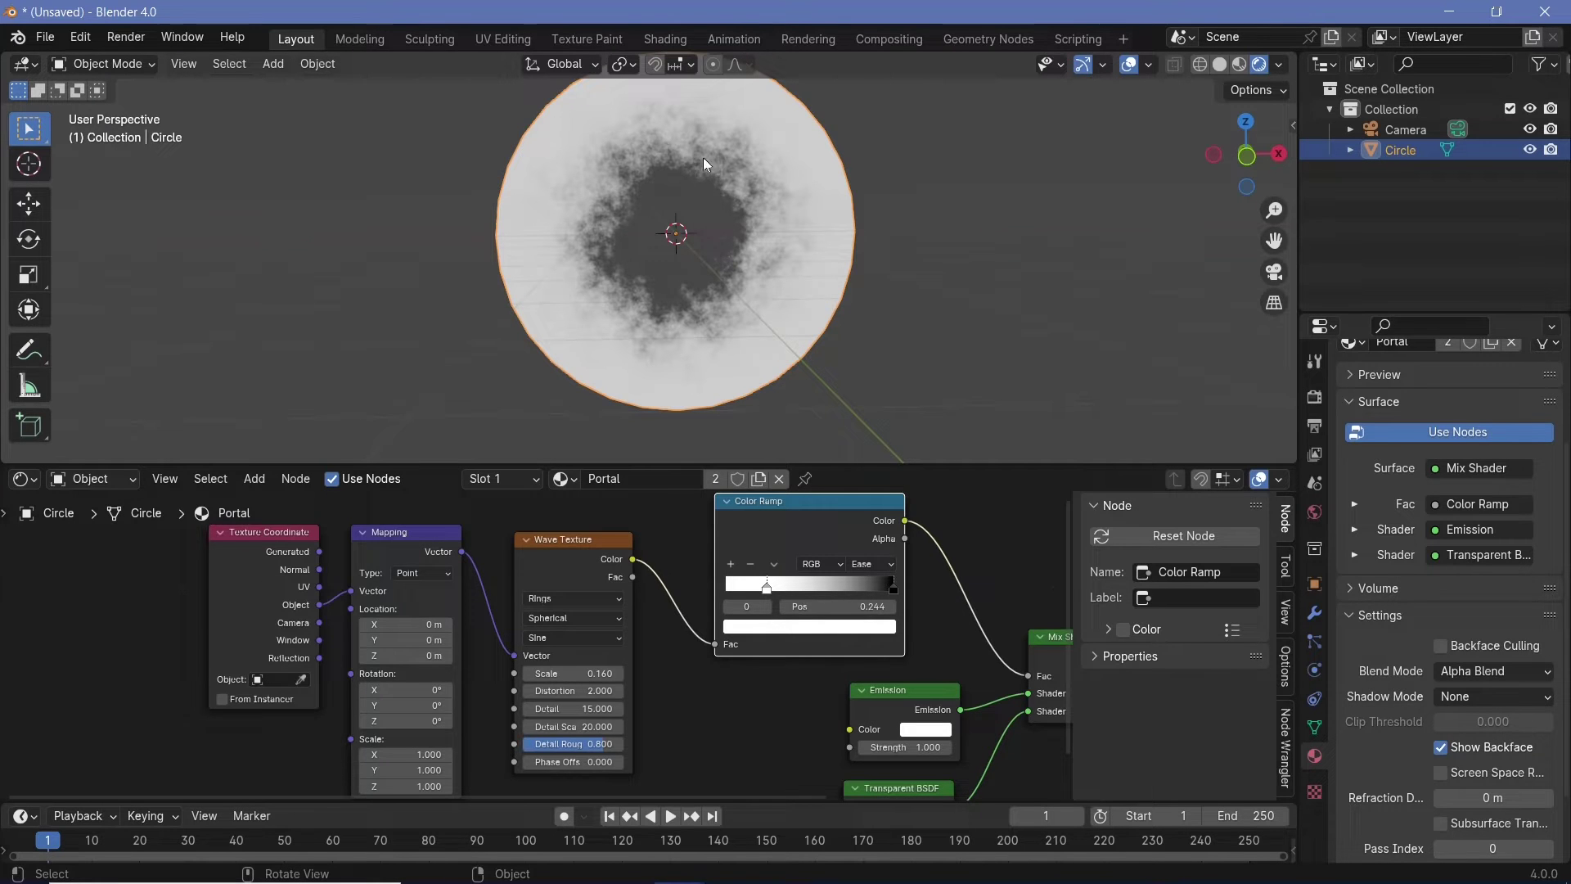
scroll(550, 629, down, 2)
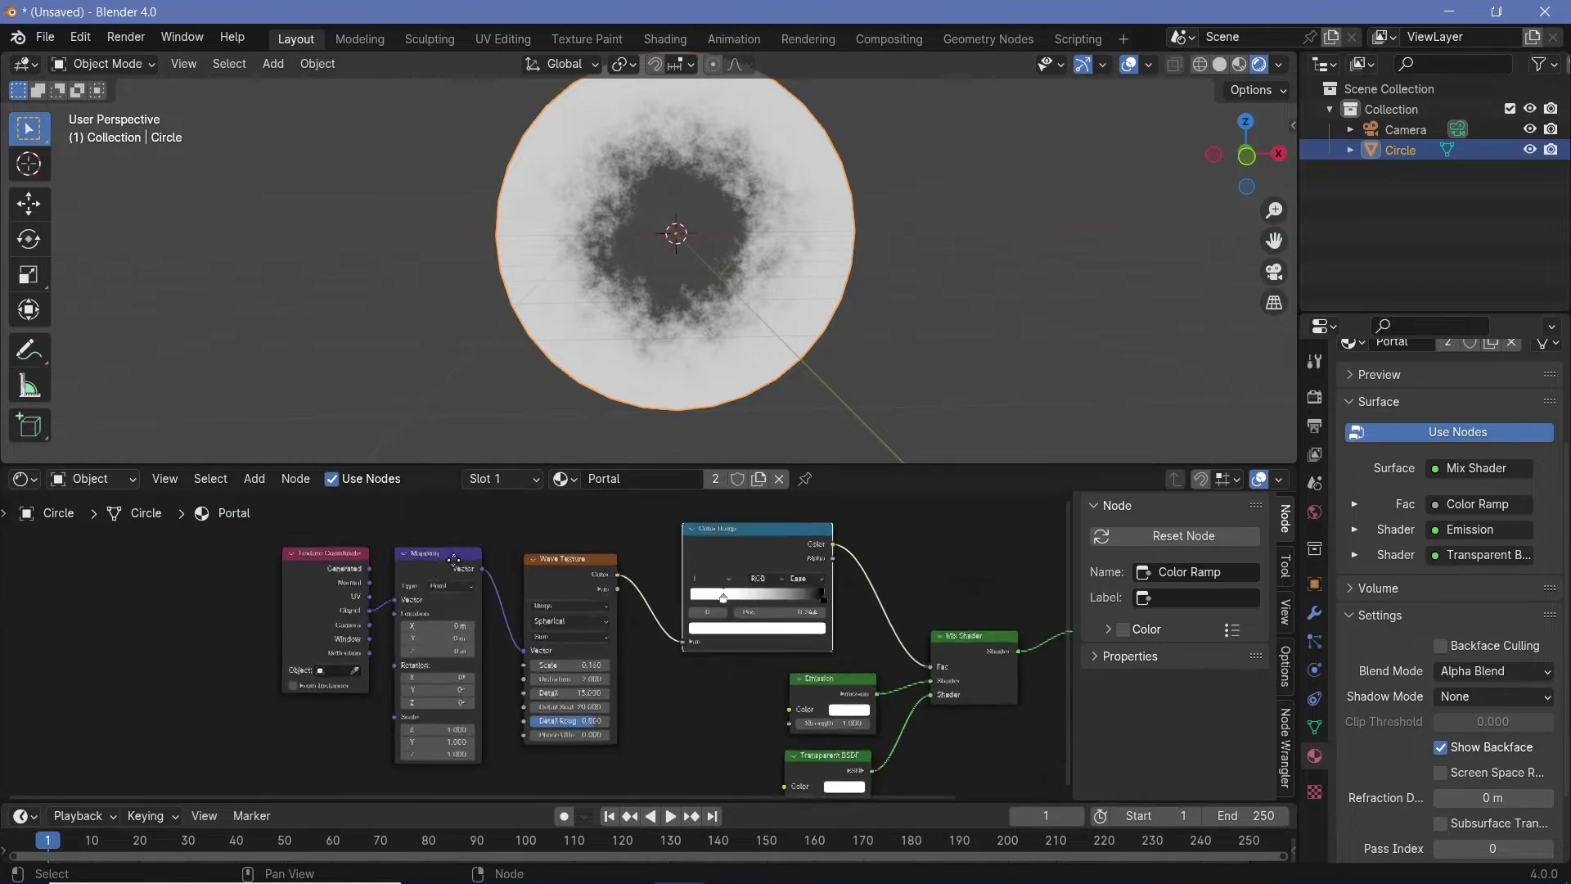
middle_drag(434, 671, 550, 627)
scroll(547, 646, up, 7)
click(553, 671)
drag(553, 671, 628, 671)
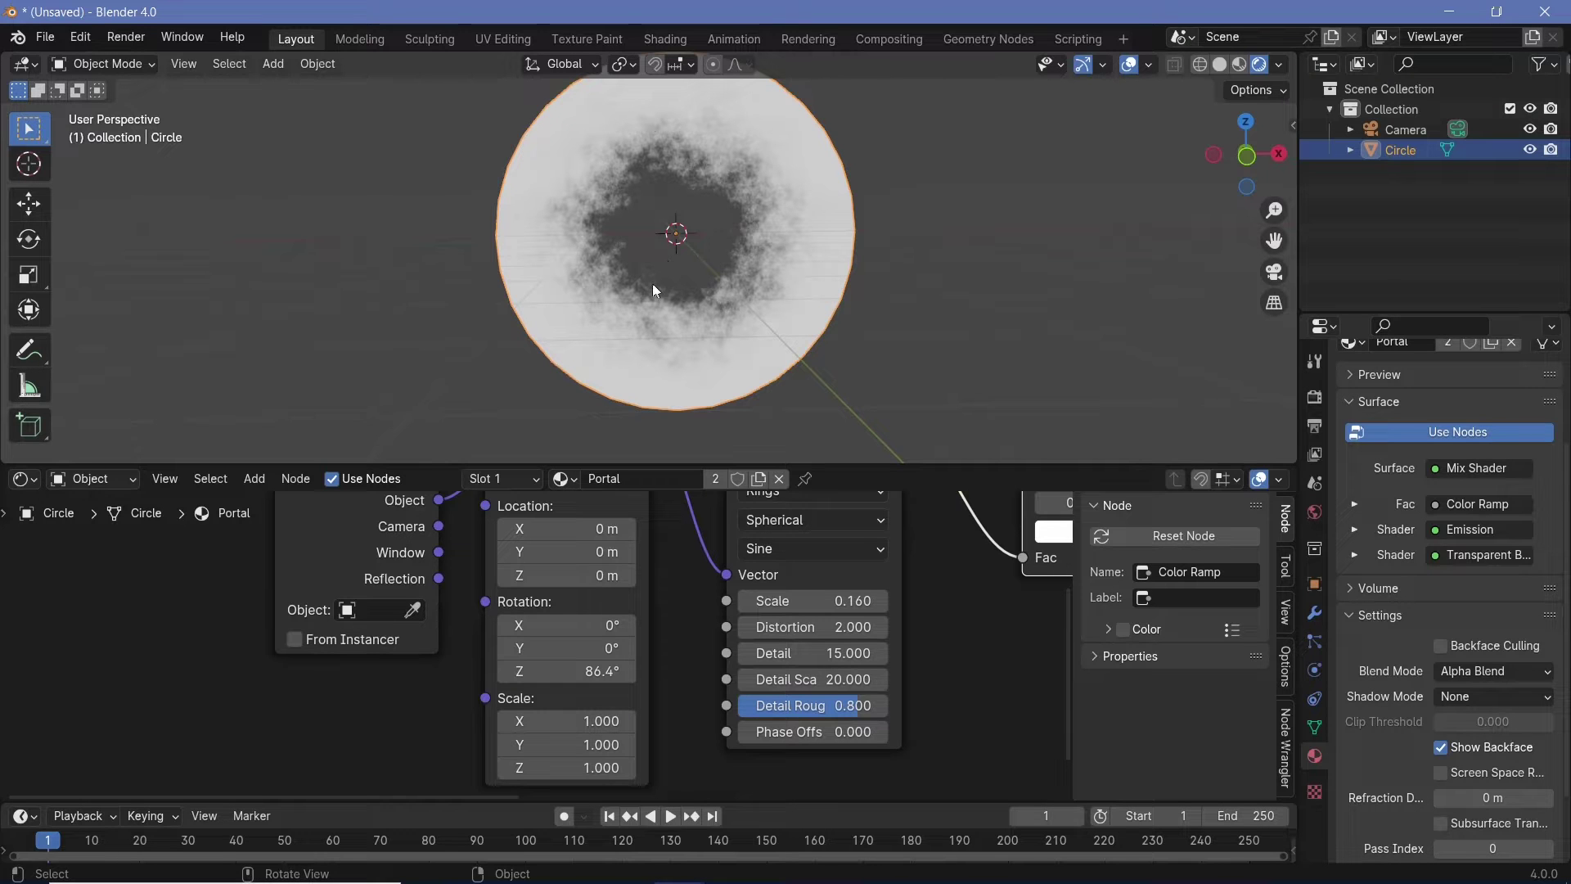
Move the Texture Coordinate node away from the Mapping node and add a Gradient Texture node below it.
scroll(582, 598, down, 5)
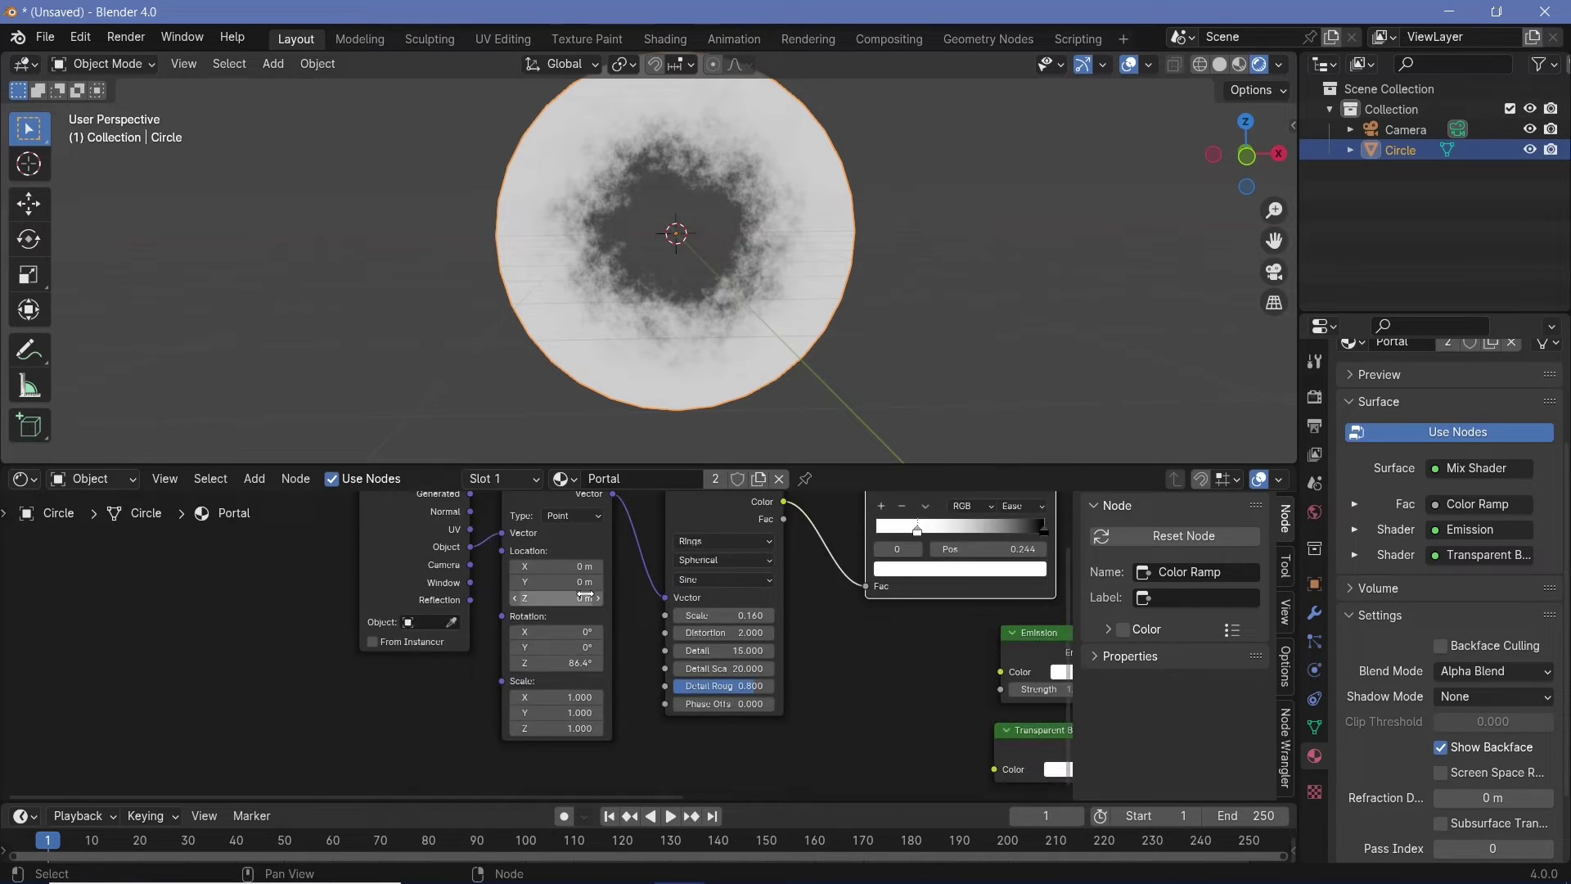
middle_drag(583, 598, 712, 603)
drag(524, 540, 266, 513)
middle_drag(494, 616, 643, 610)
scroll(553, 647, down, 2)
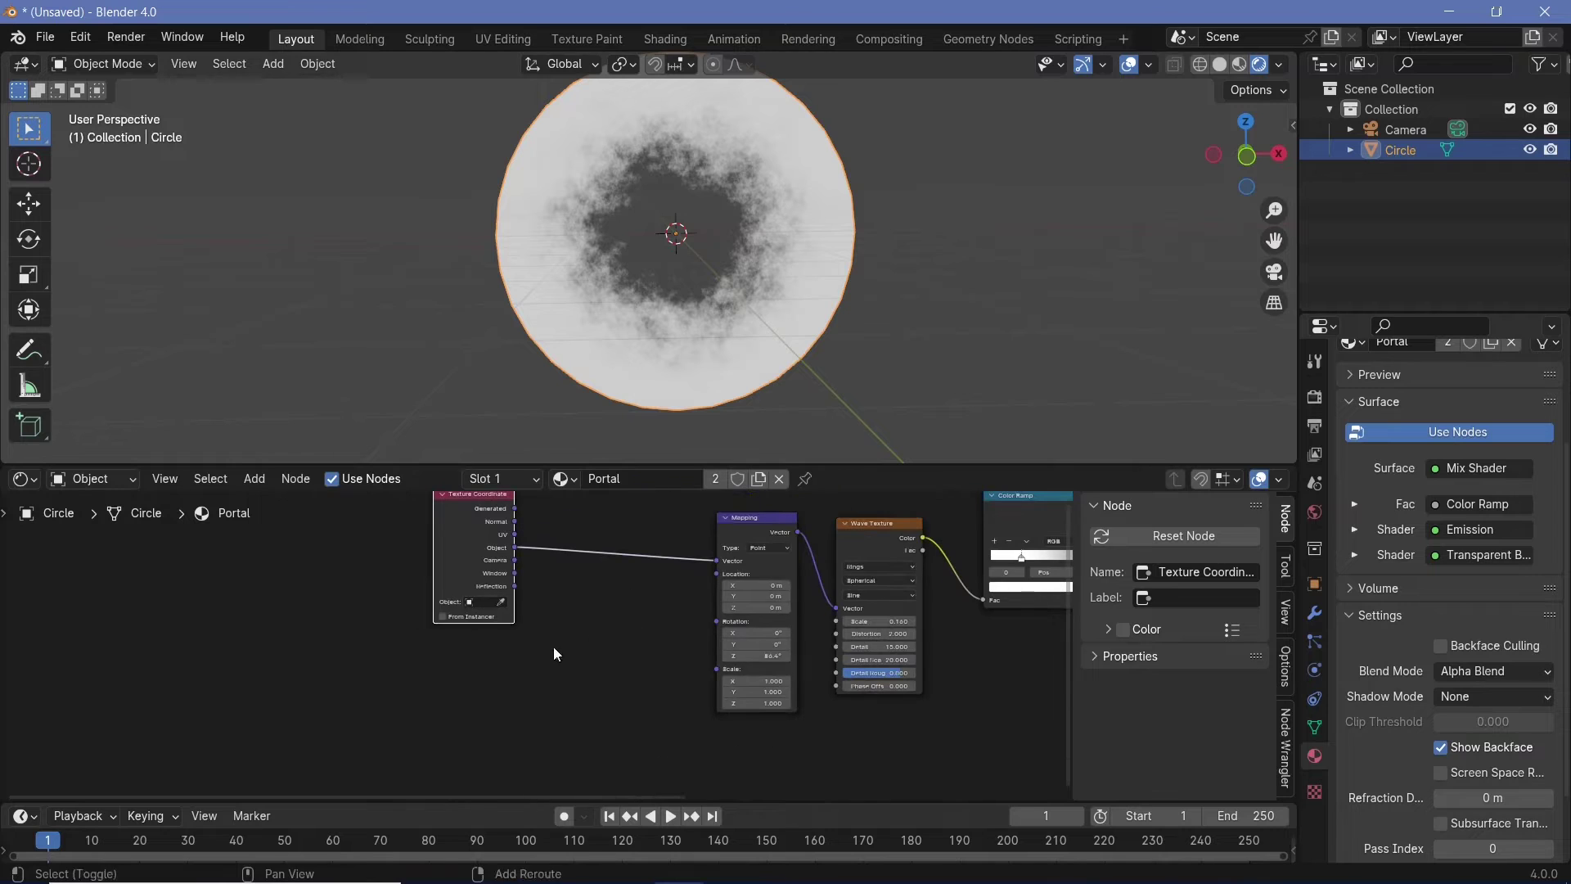
key(shift+a)
mouse_move(553, 649)
text(grad)
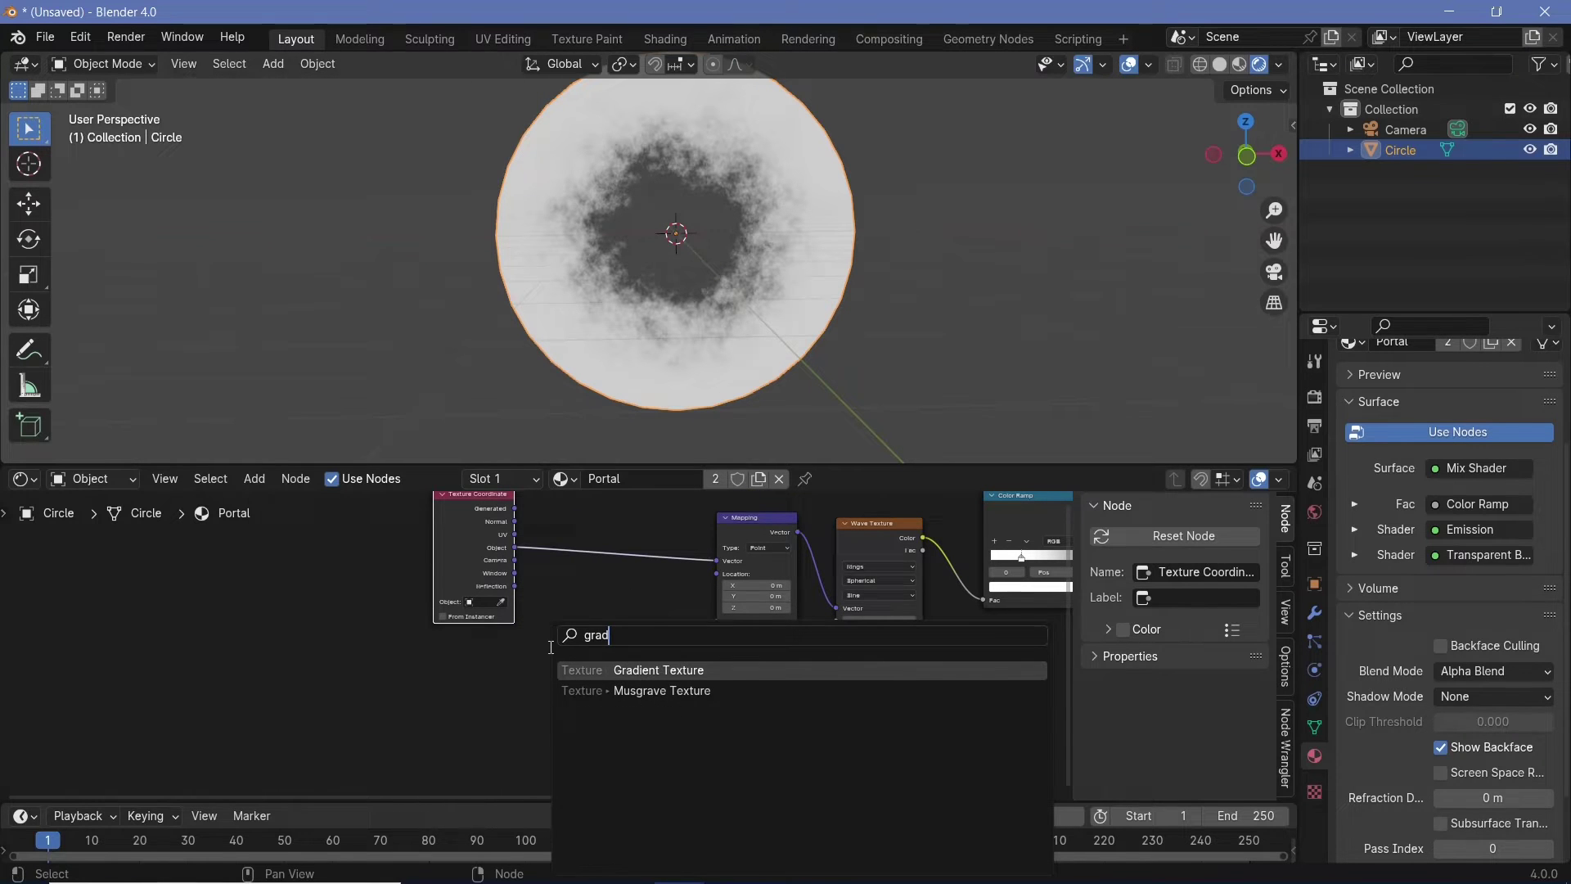
key(Return)
click(475, 677)
scroll(475, 677, up, 2)
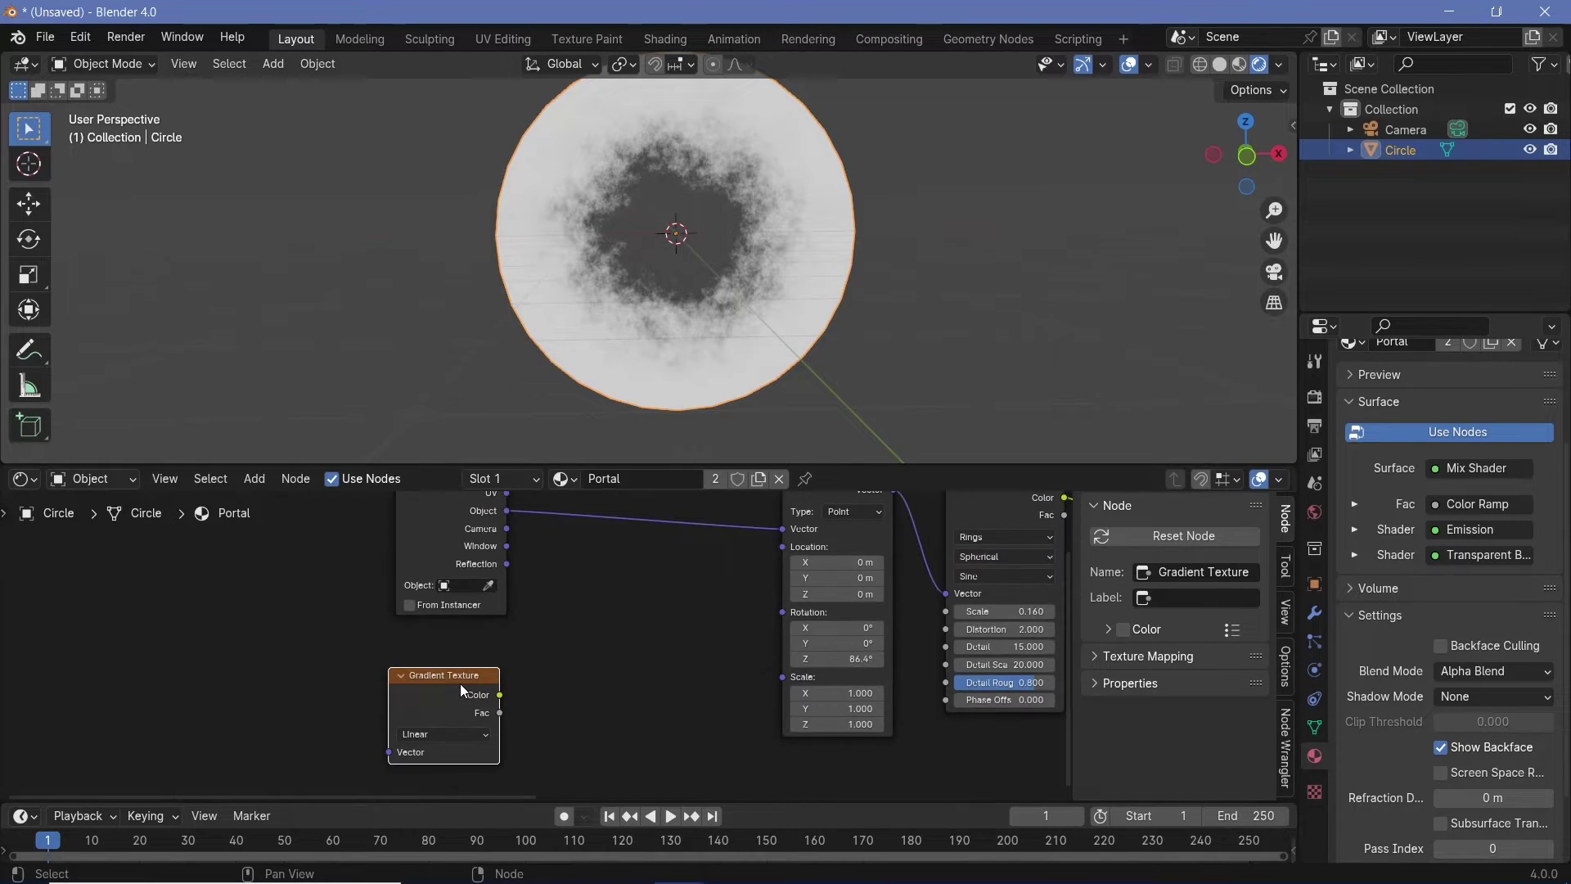
Attach a Mapping setup to the Gradient Texture with Node Wrangler and delete its extra Texture Coordinate node.
key(ctrl+t)
middle_drag(453, 690, 485, 638)
click(277, 685)
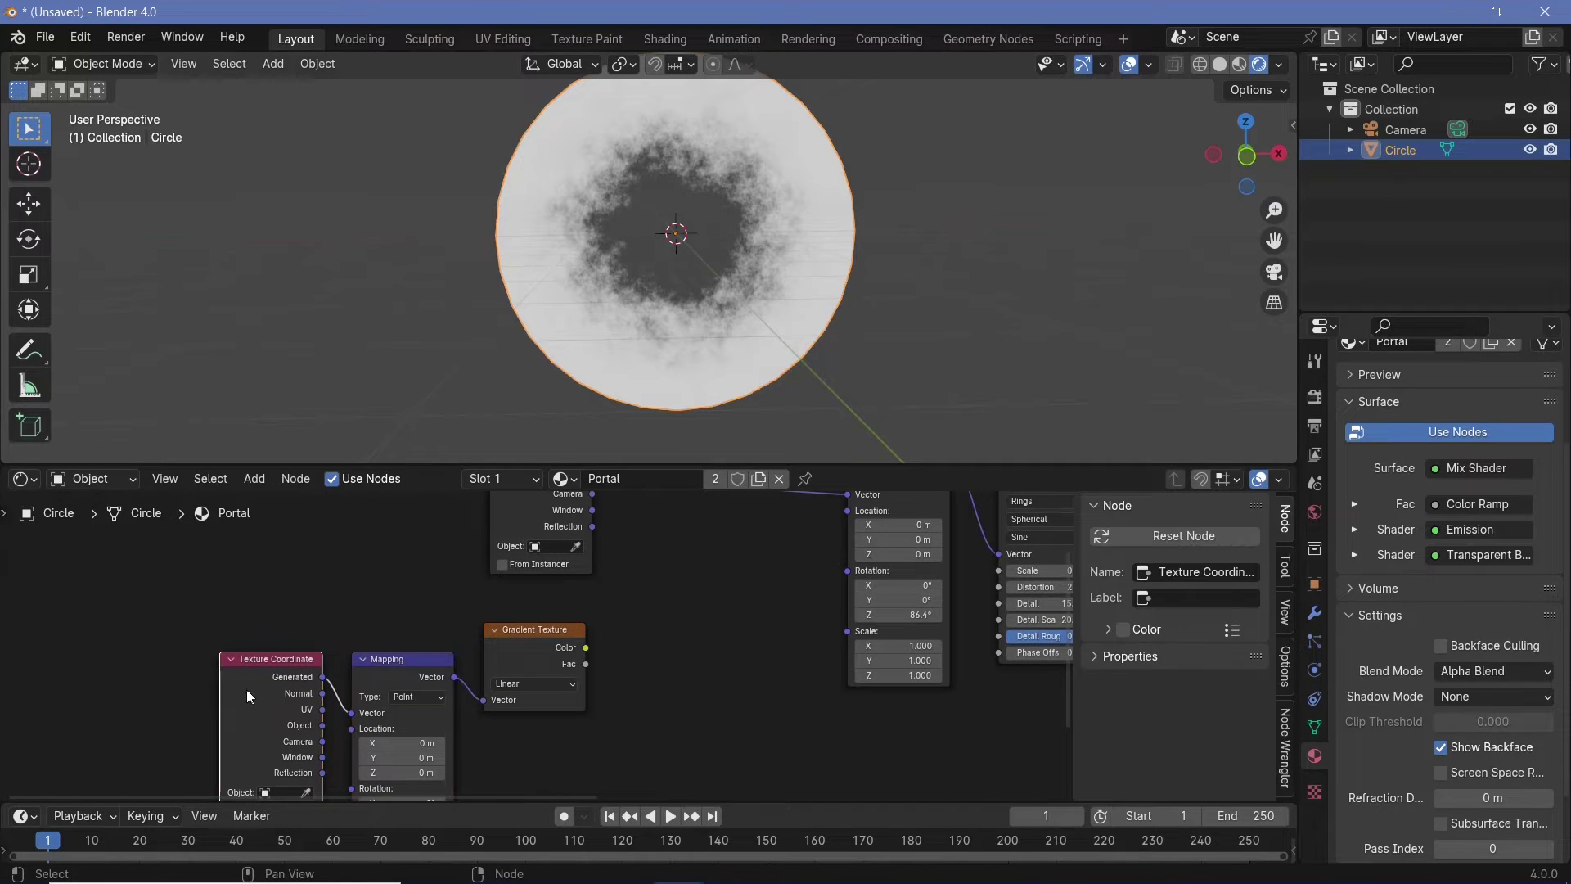
key(x)
Move the original Texture Coordinate node farther away and link its Object output to the new Mapping node's Vector input.
middle_drag(541, 561, 489, 667)
drag(463, 555, 1, 603)
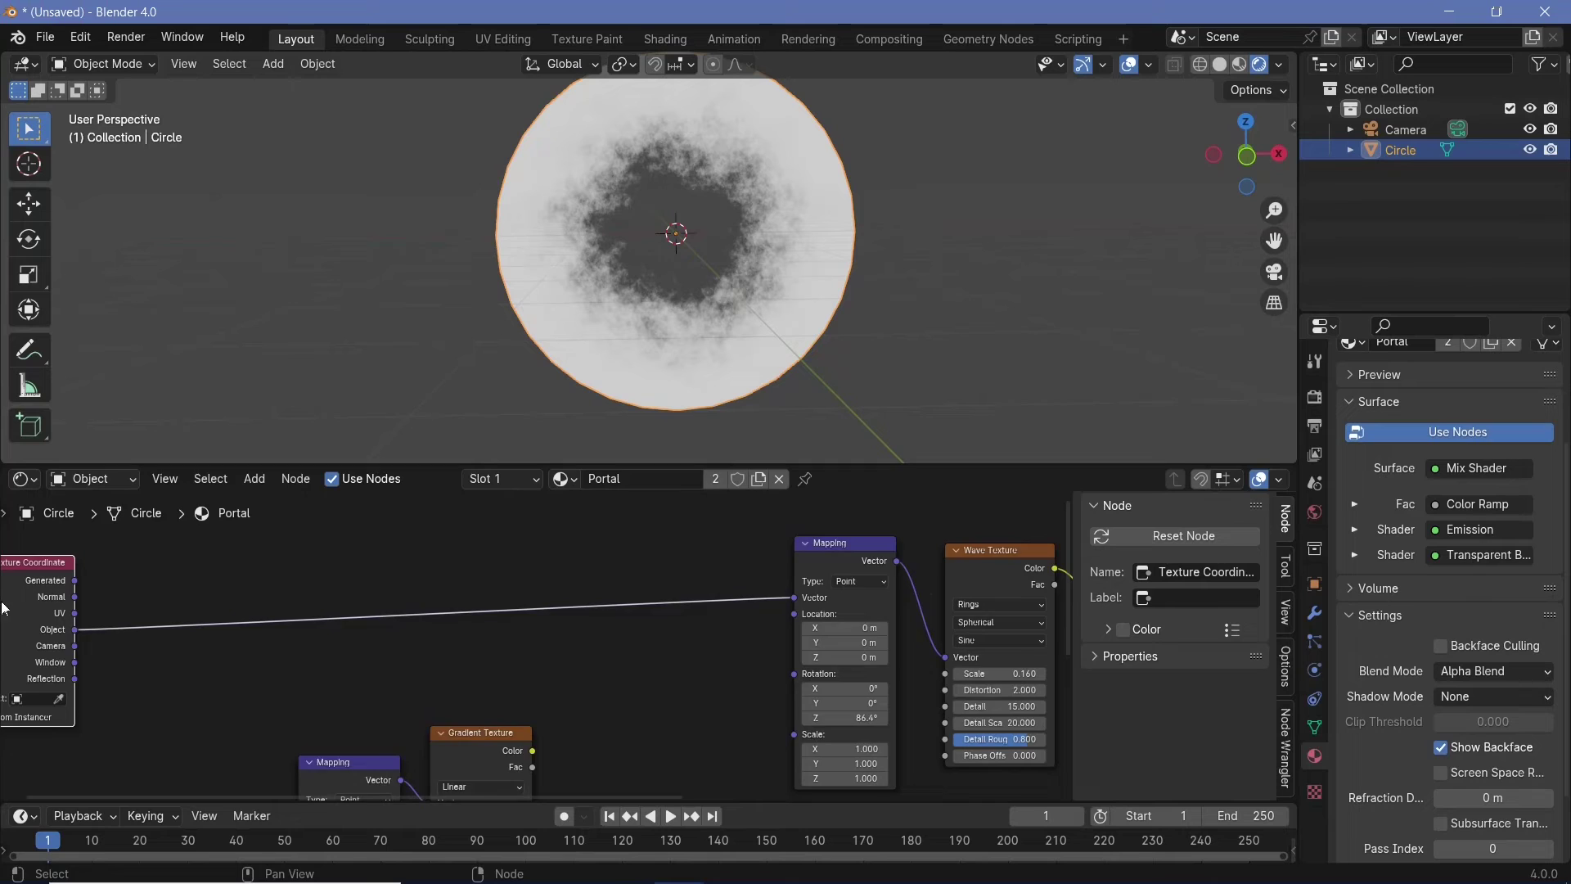
middle_drag(43, 654, 143, 604)
drag(176, 580, 410, 743)
middle_drag(542, 692, 434, 686)
Preview the Gradient Texture on the circle and set its gradient type to Spherical.
scroll(435, 686, up, 3)
click(434, 685)
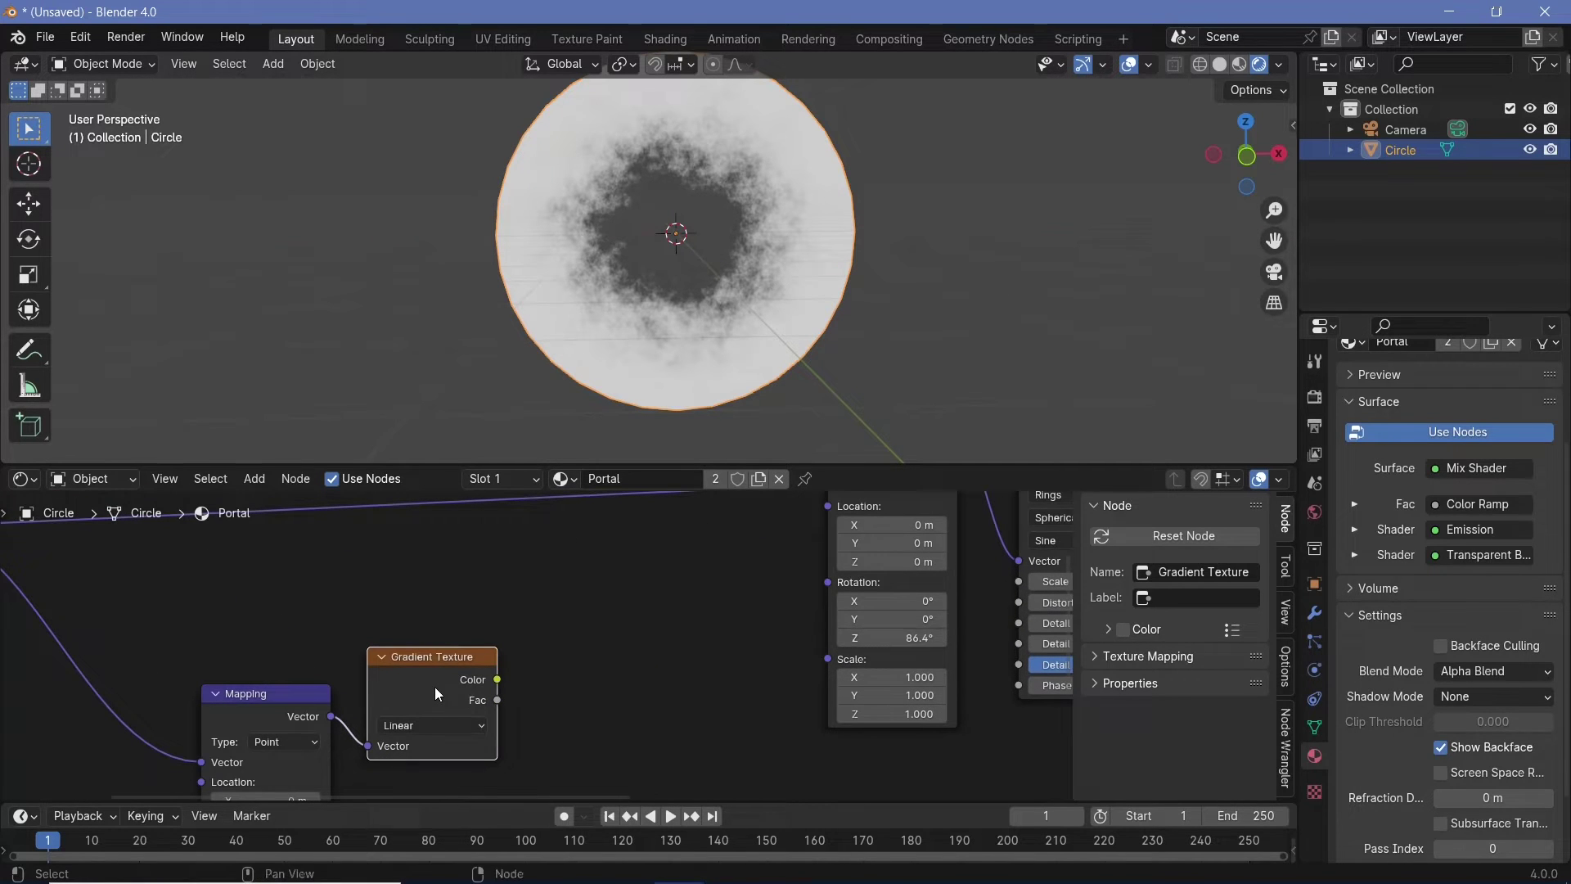
ctrl+shift+click(435, 686)
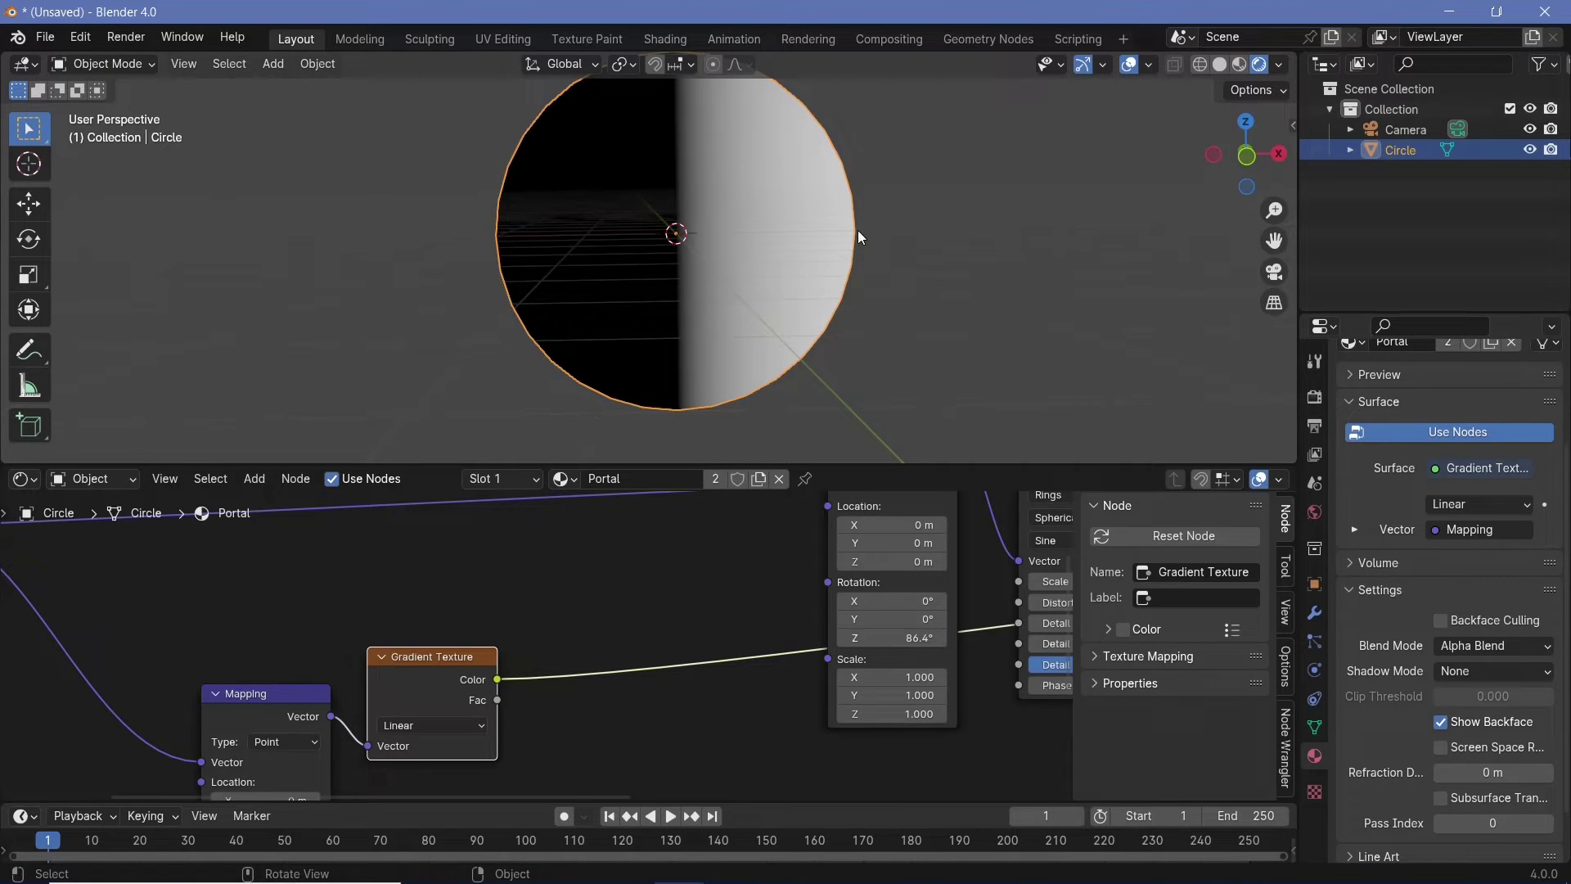
middle_drag(858, 233, 755, 237)
middle_drag(631, 589, 725, 576)
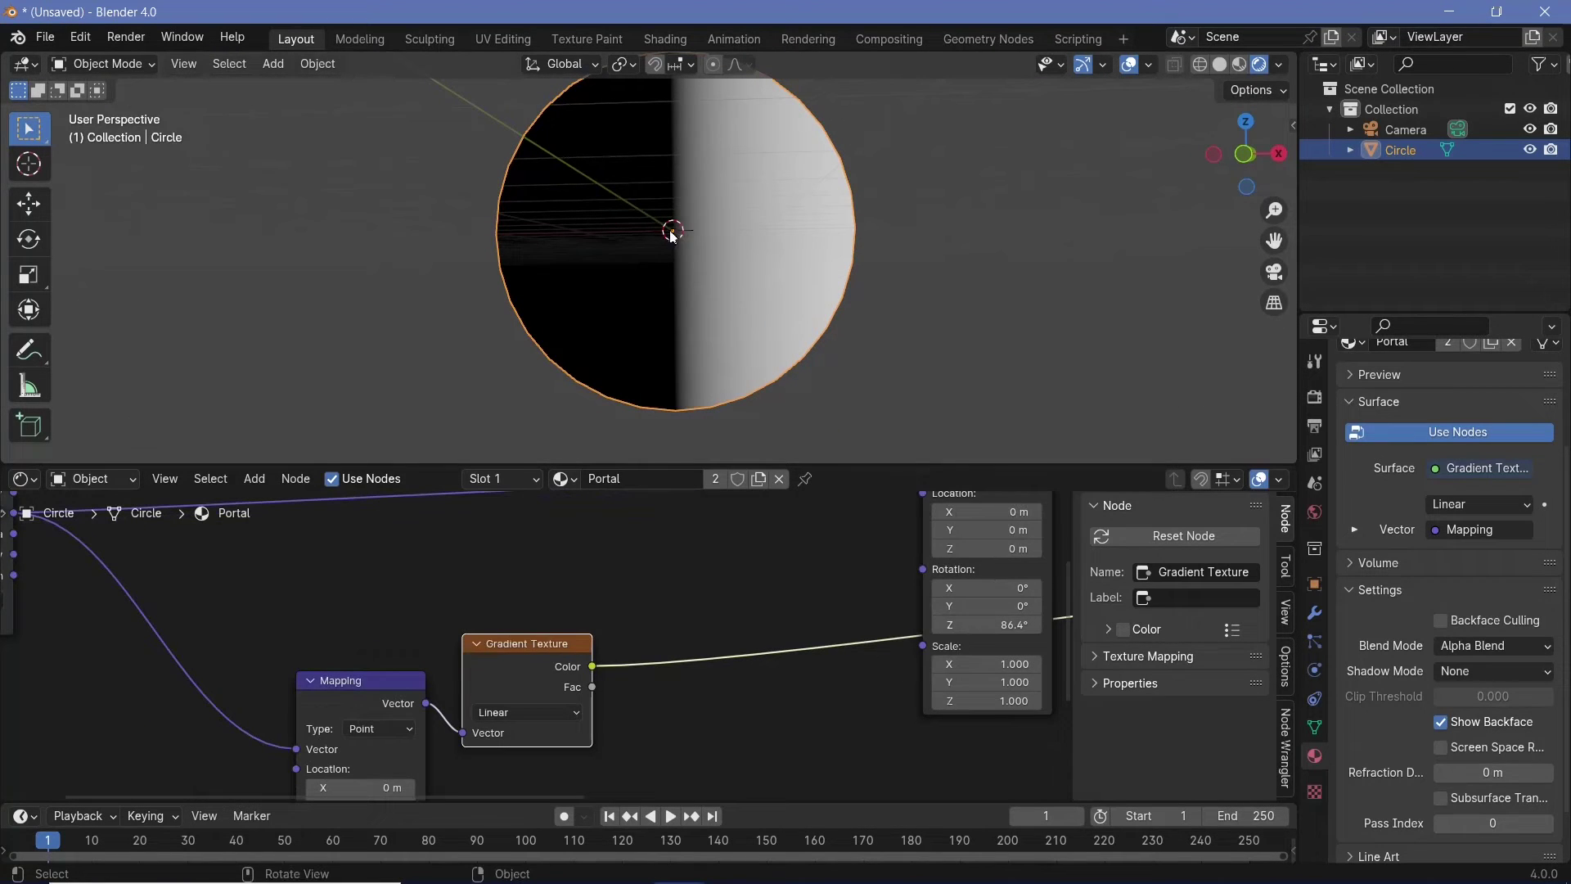
scroll(619, 566, up, 2)
click(583, 676)
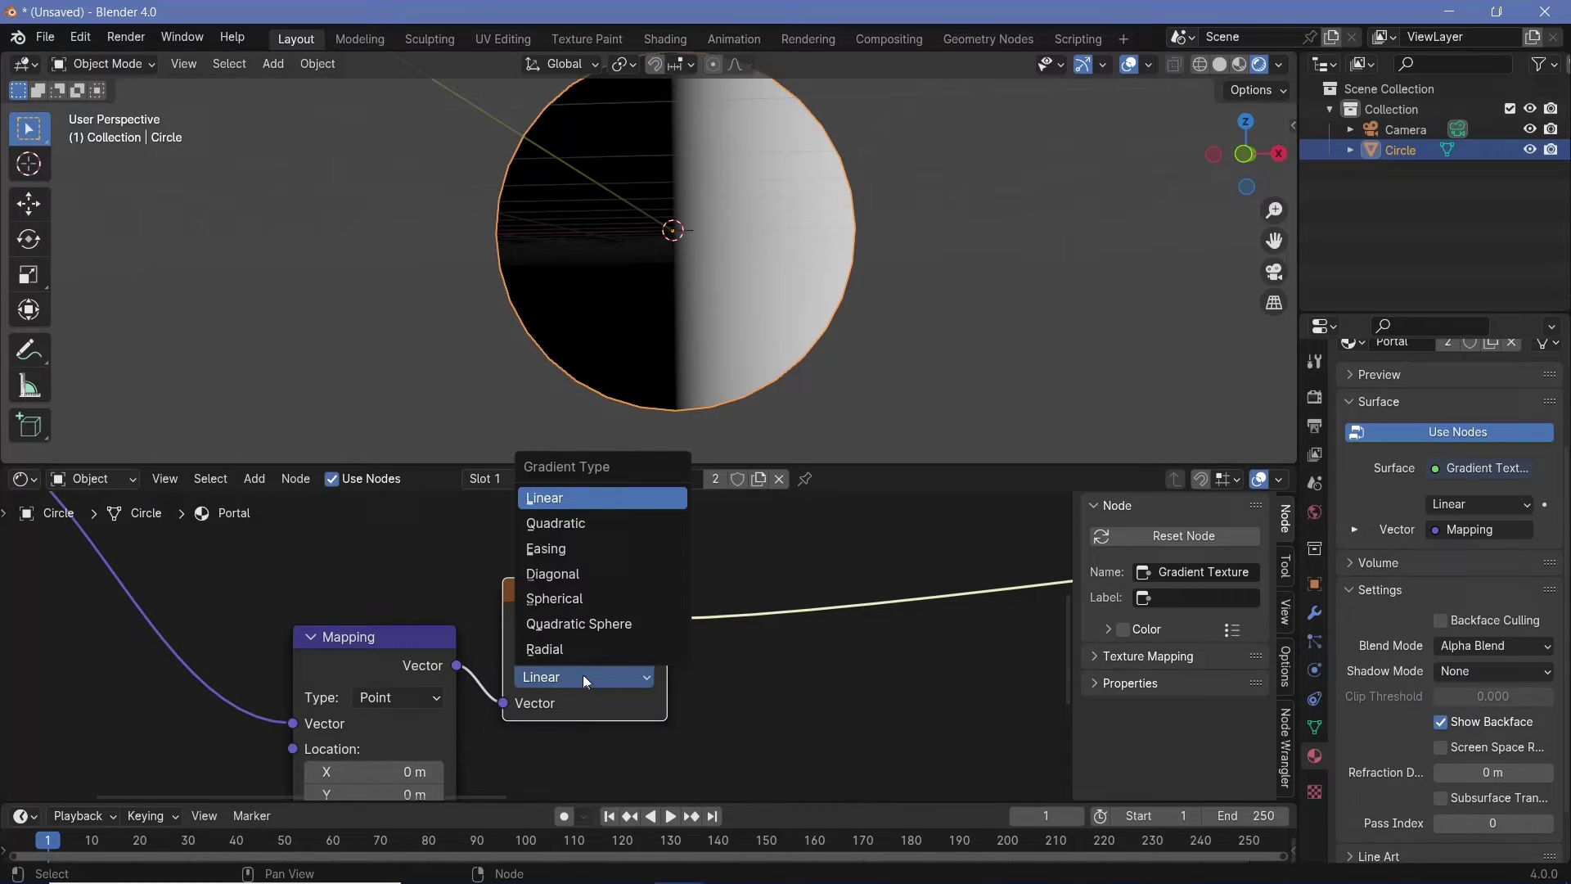
click(576, 593)
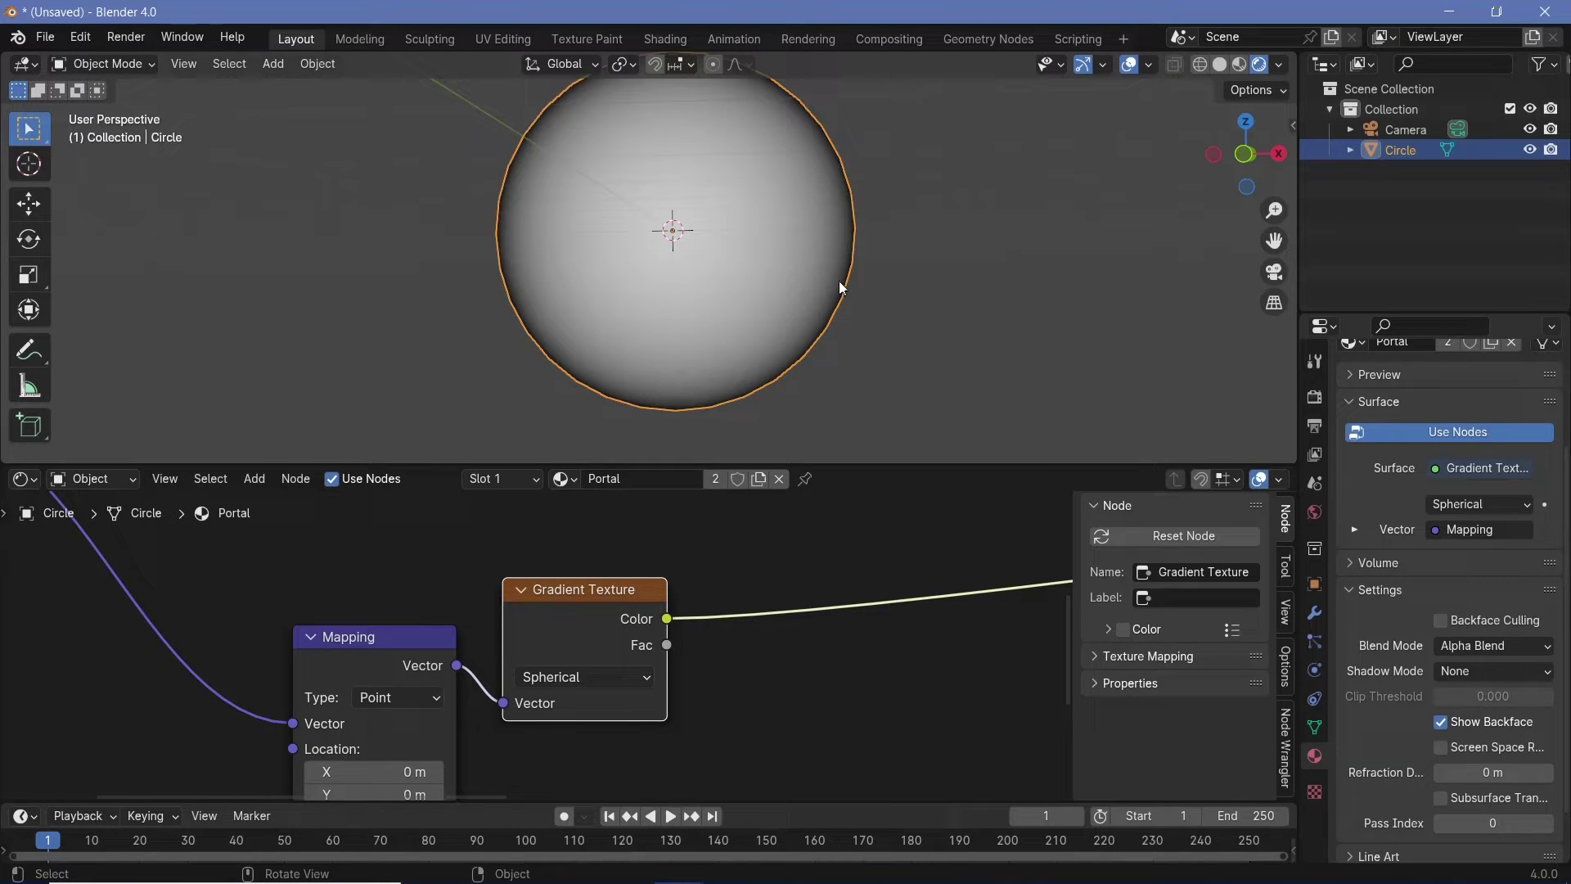
Add a Combine XYZ node, linking the Gradient Texture's Color to its Z and its Vector to the Wave Texture's Mapping Rotation.
scroll(744, 592, down, 3)
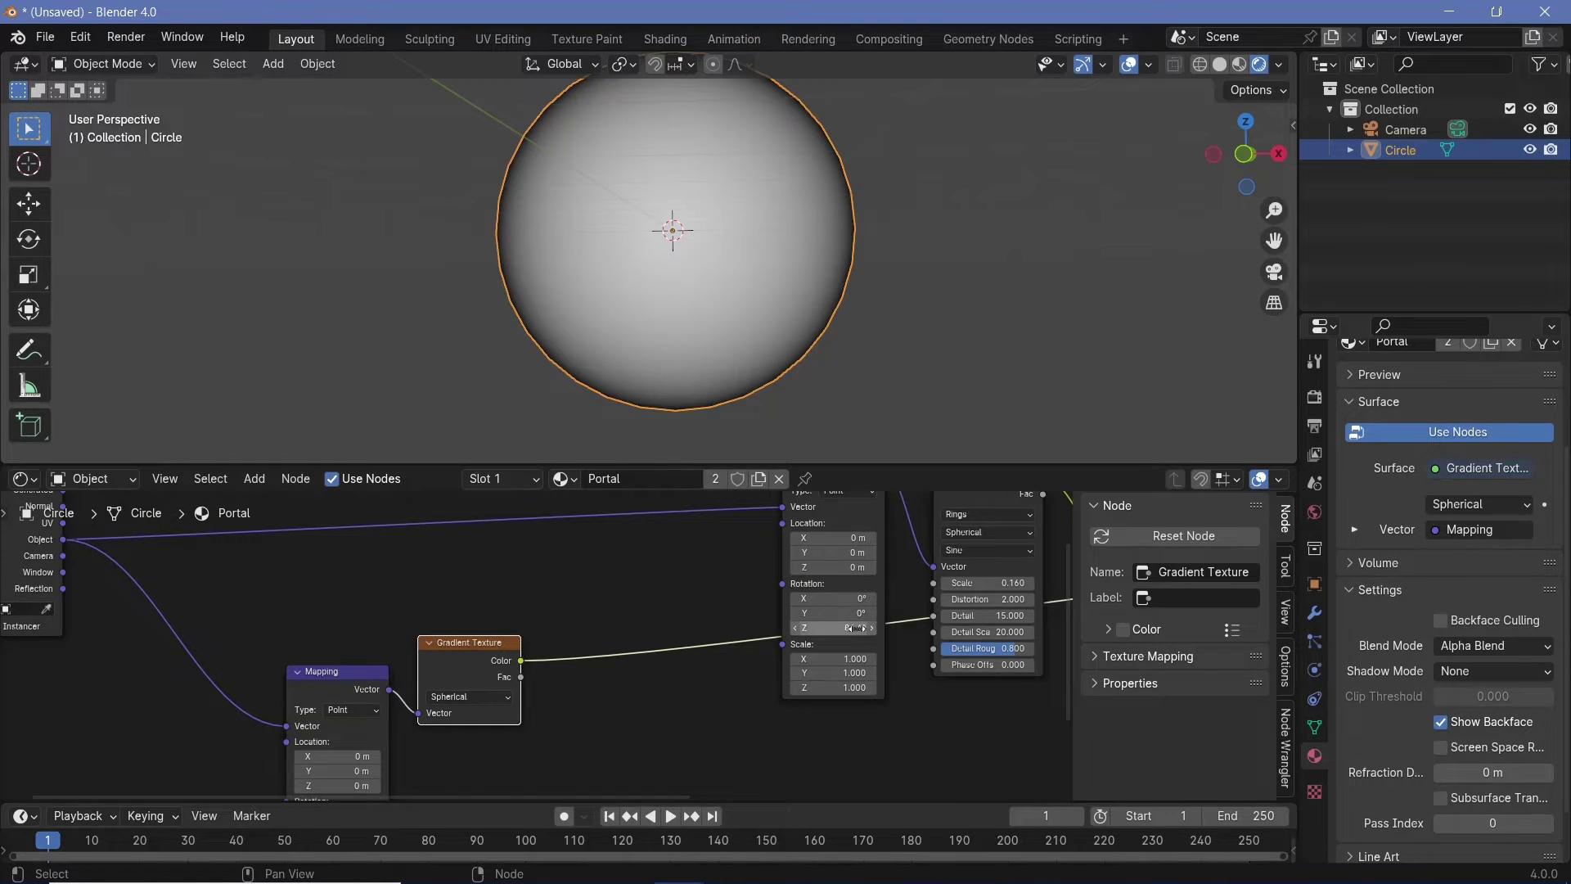
key(shift+a)
mouse_move(709, 690)
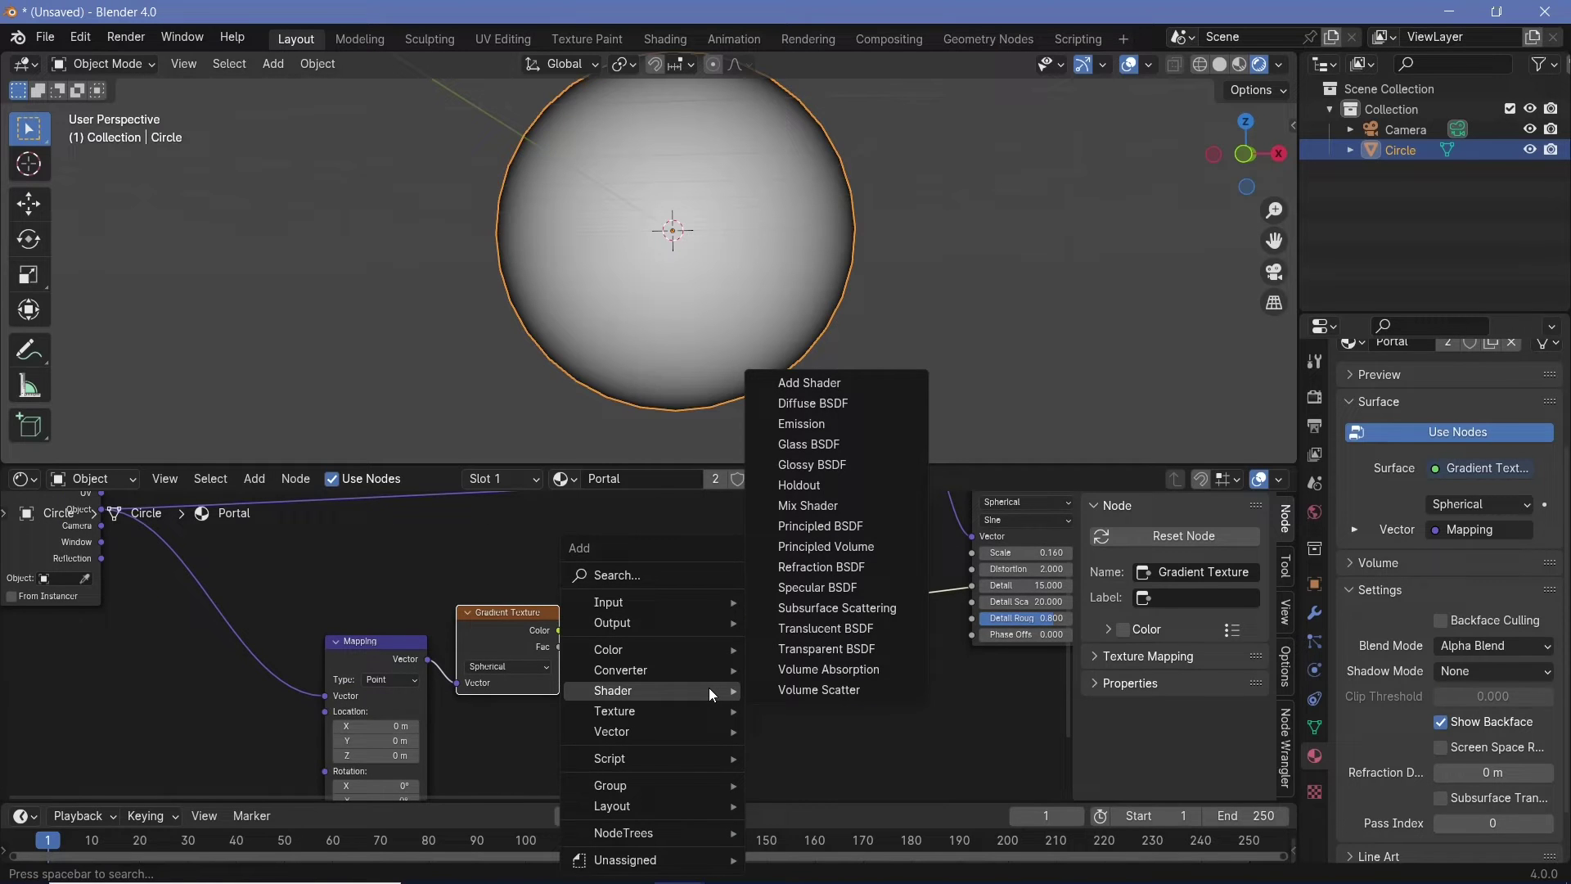
text(combin)
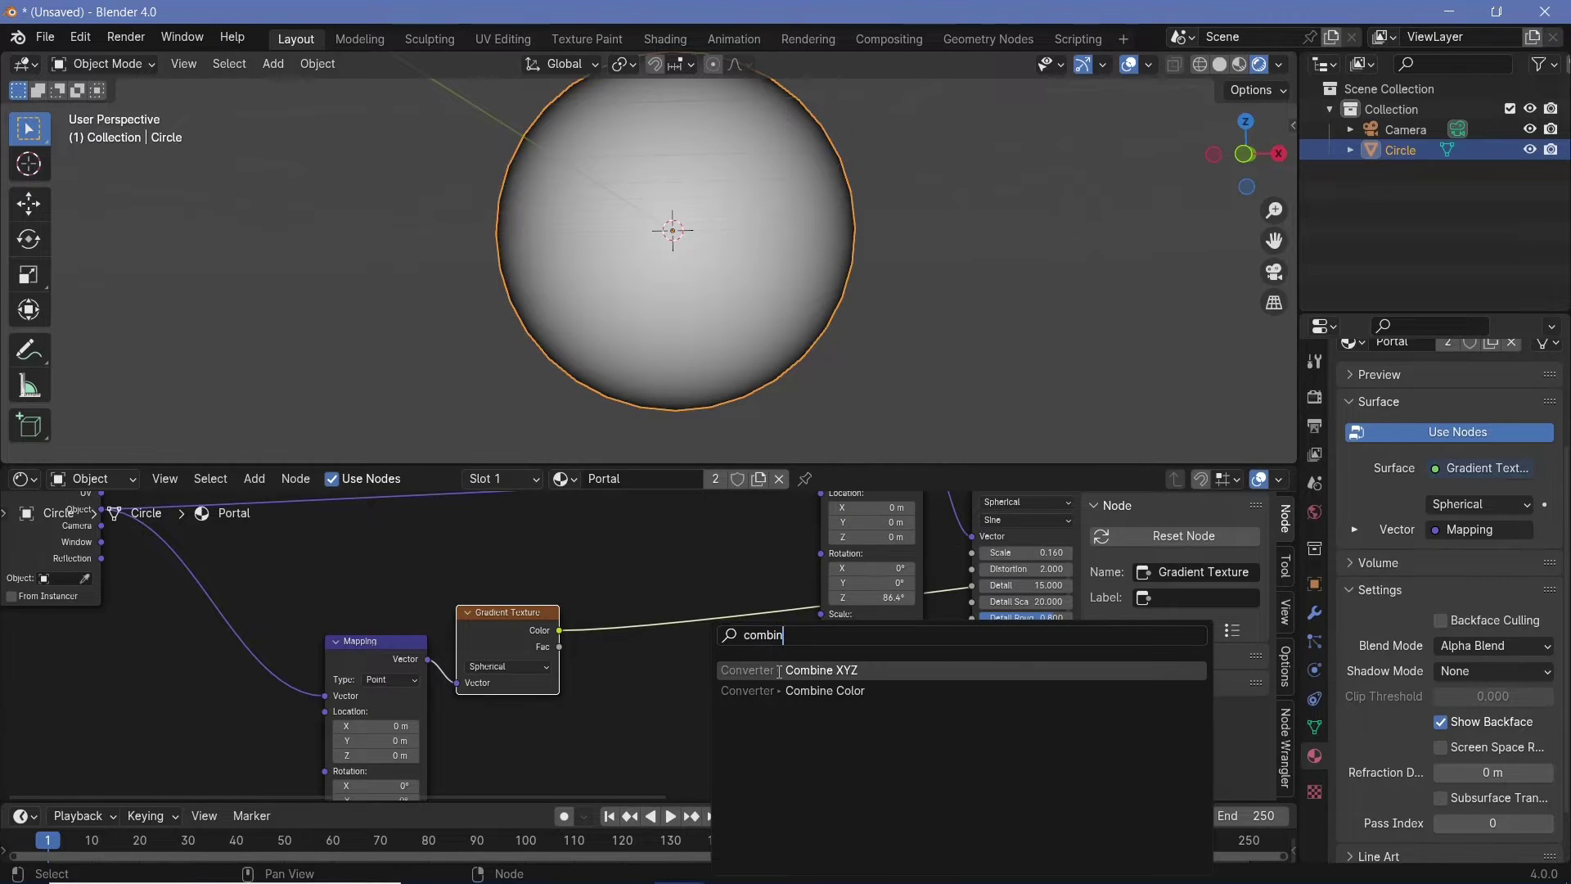
click(779, 671)
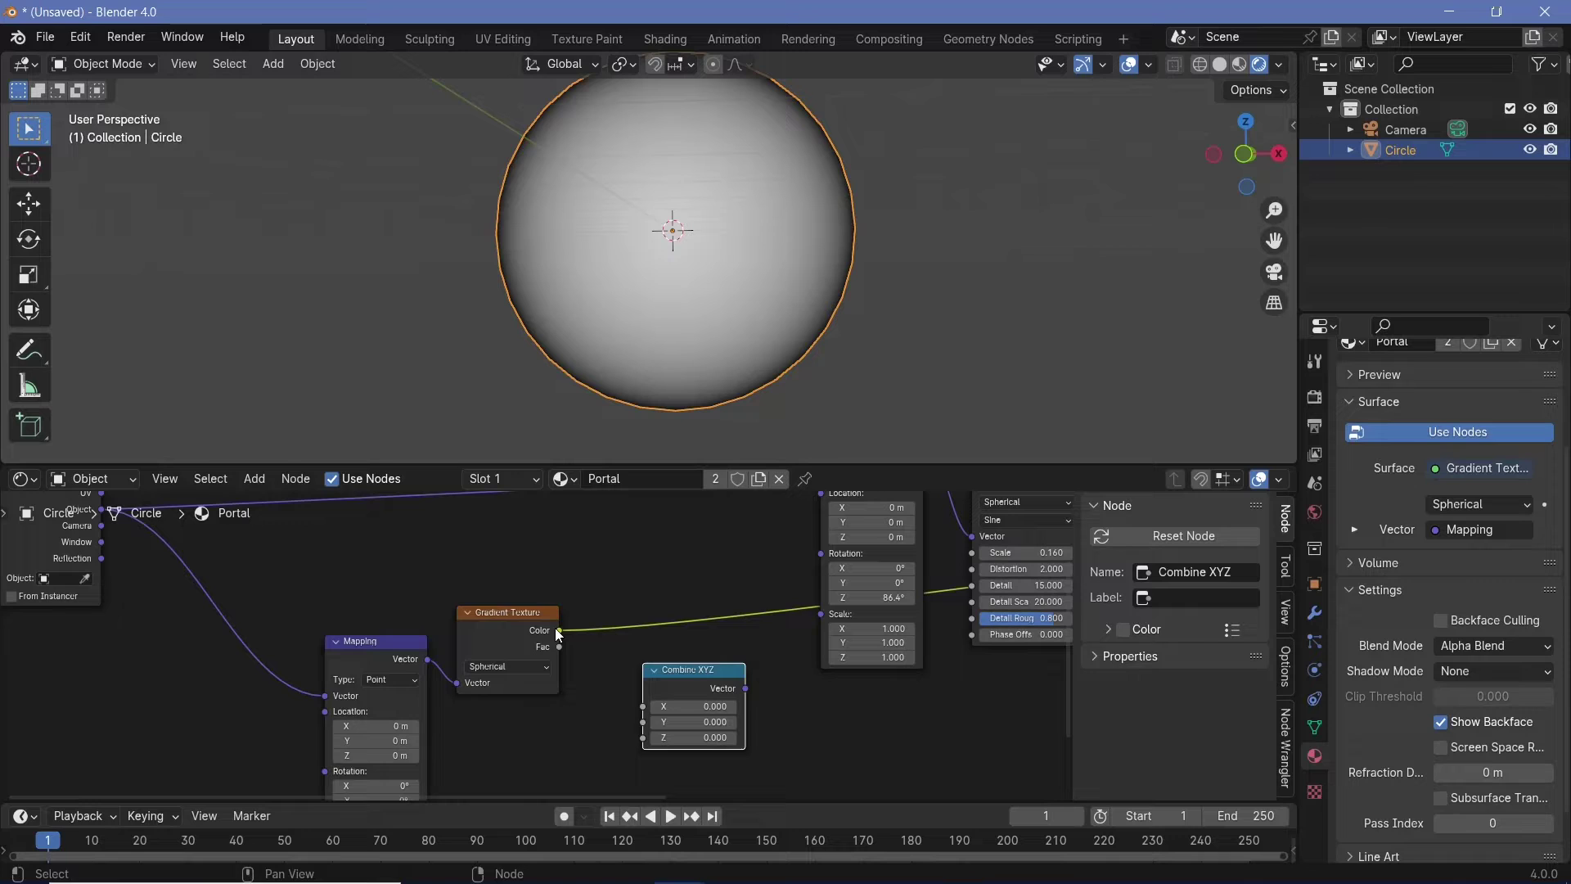
drag(558, 628, 644, 738)
drag(745, 689, 820, 554)
Reconnect the Mix Shader to the Material Output and inspect the portal material on the circle.
key(Home)
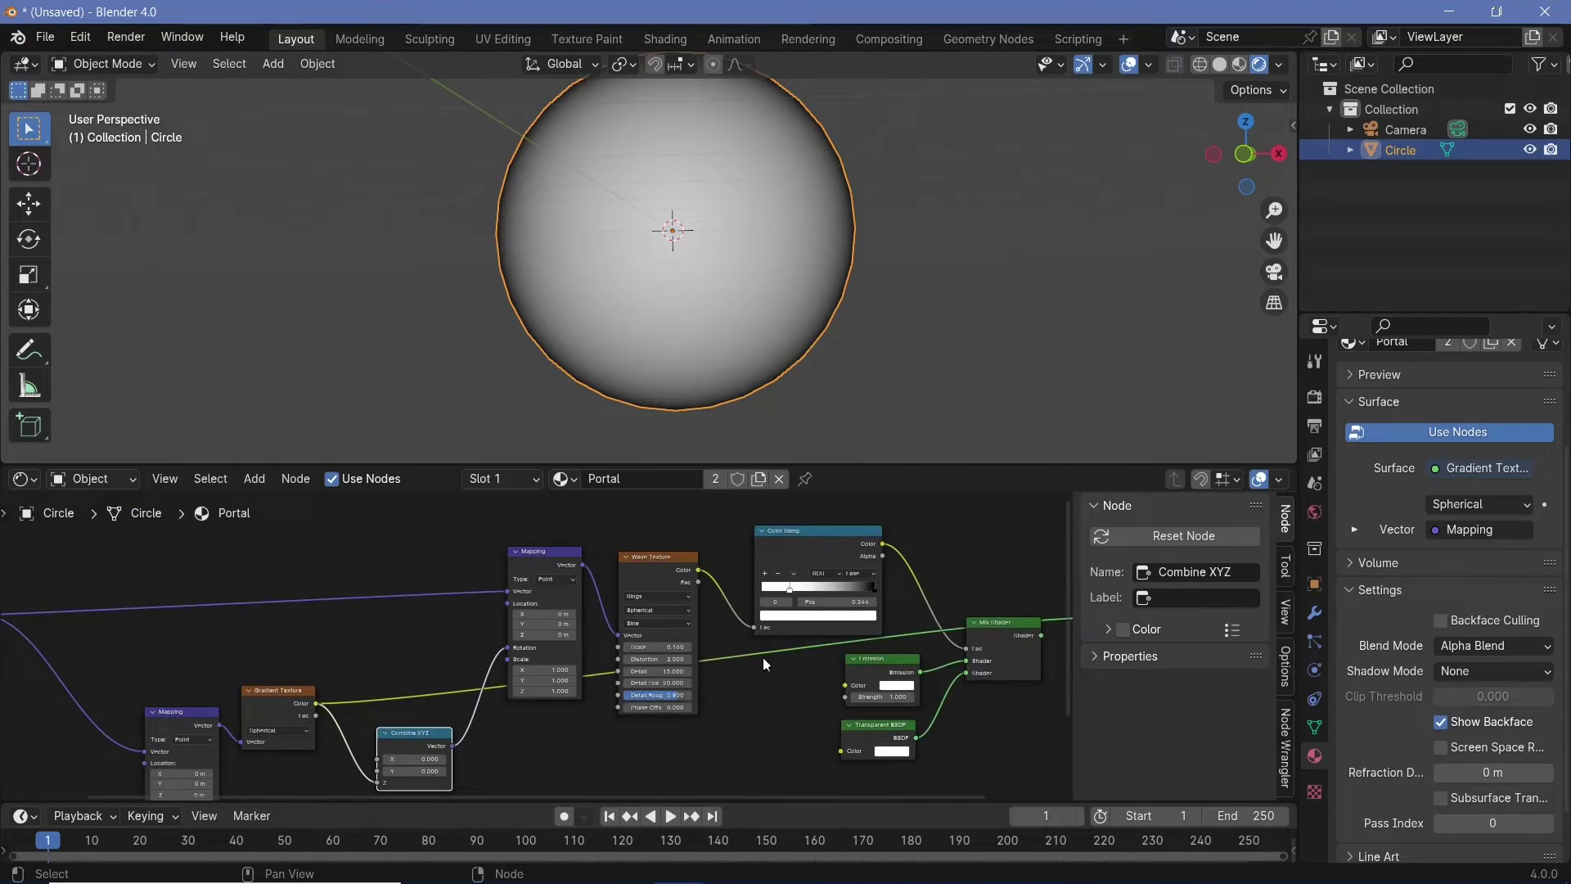
click(797, 656)
ctrl+shift+click(797, 656)
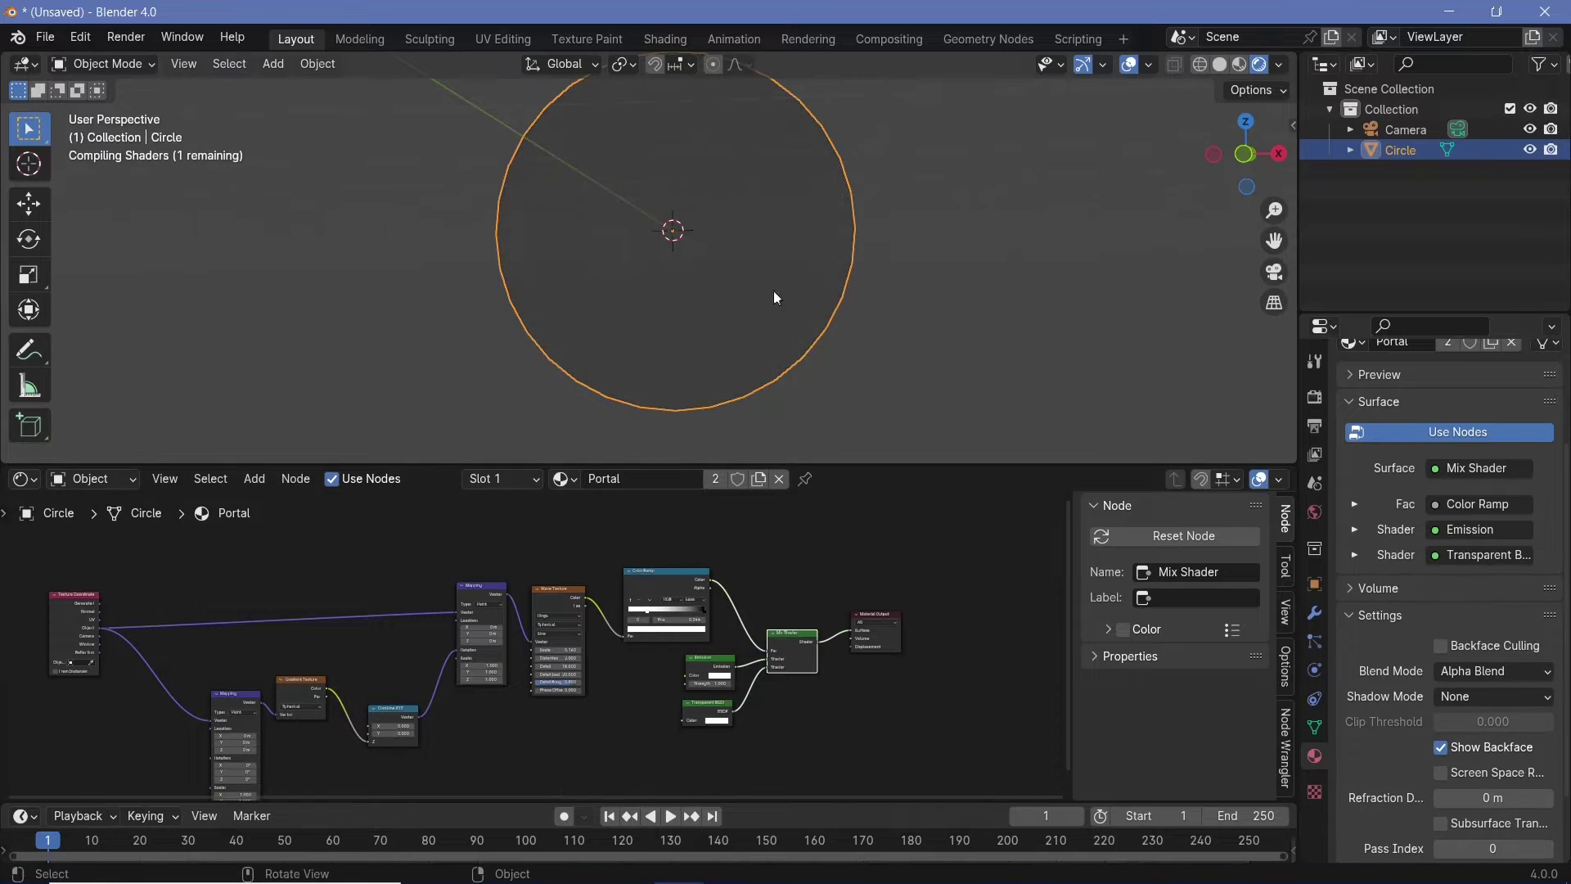
middle_drag(578, 694, 764, 653)
scroll(728, 255, up, 4)
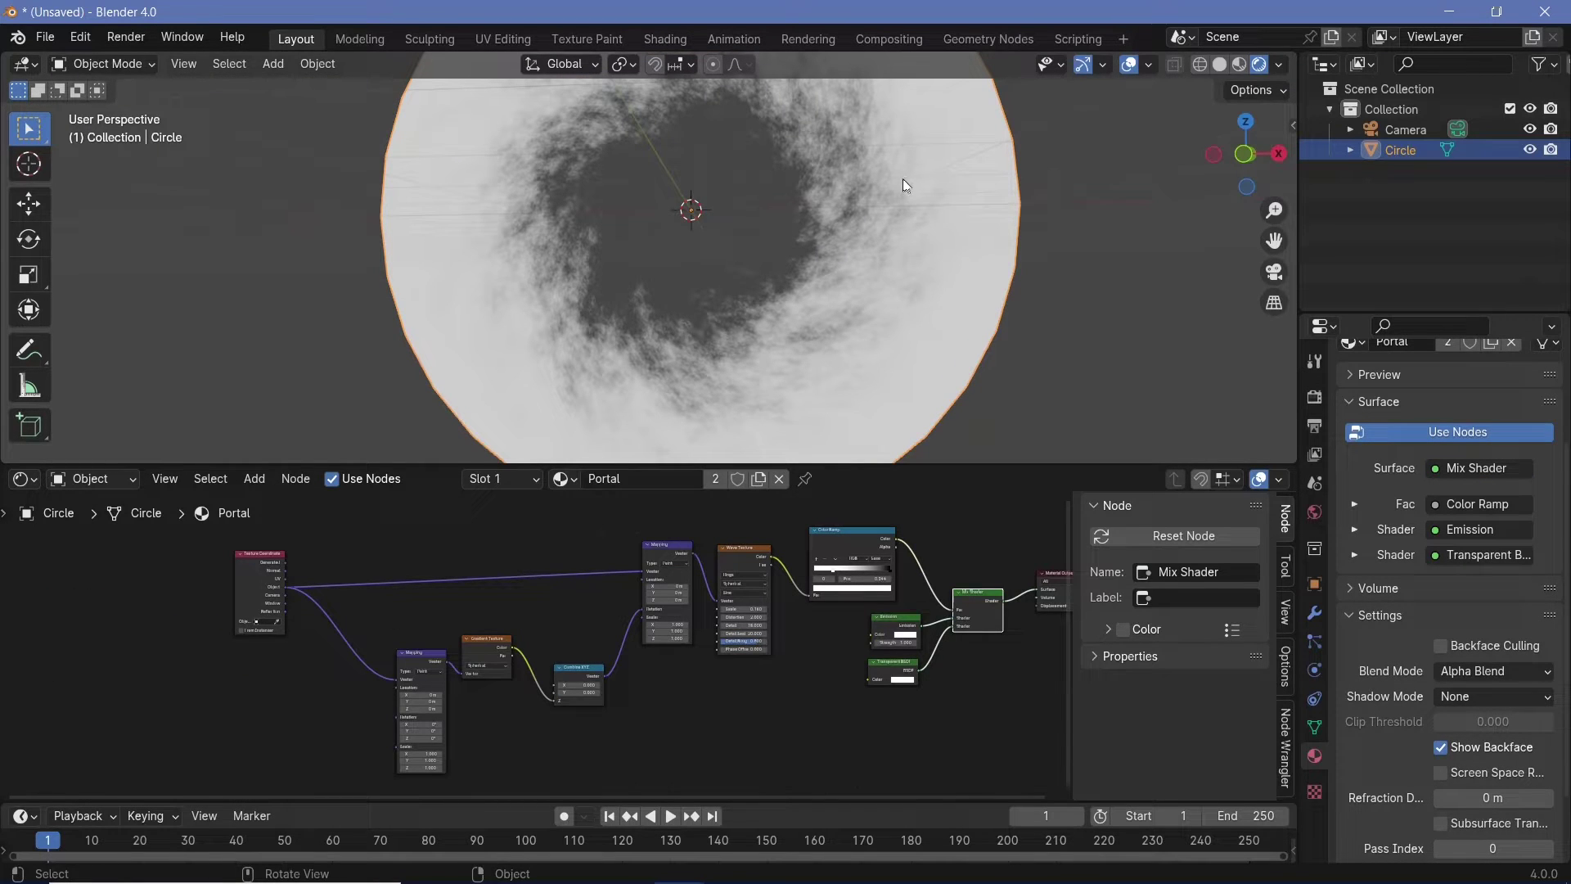
Spread the nodes apart and insert a Math node on the link between the Gradient Texture and Combine XYZ.
scroll(667, 647, up, 4)
drag(626, 699, 641, 633)
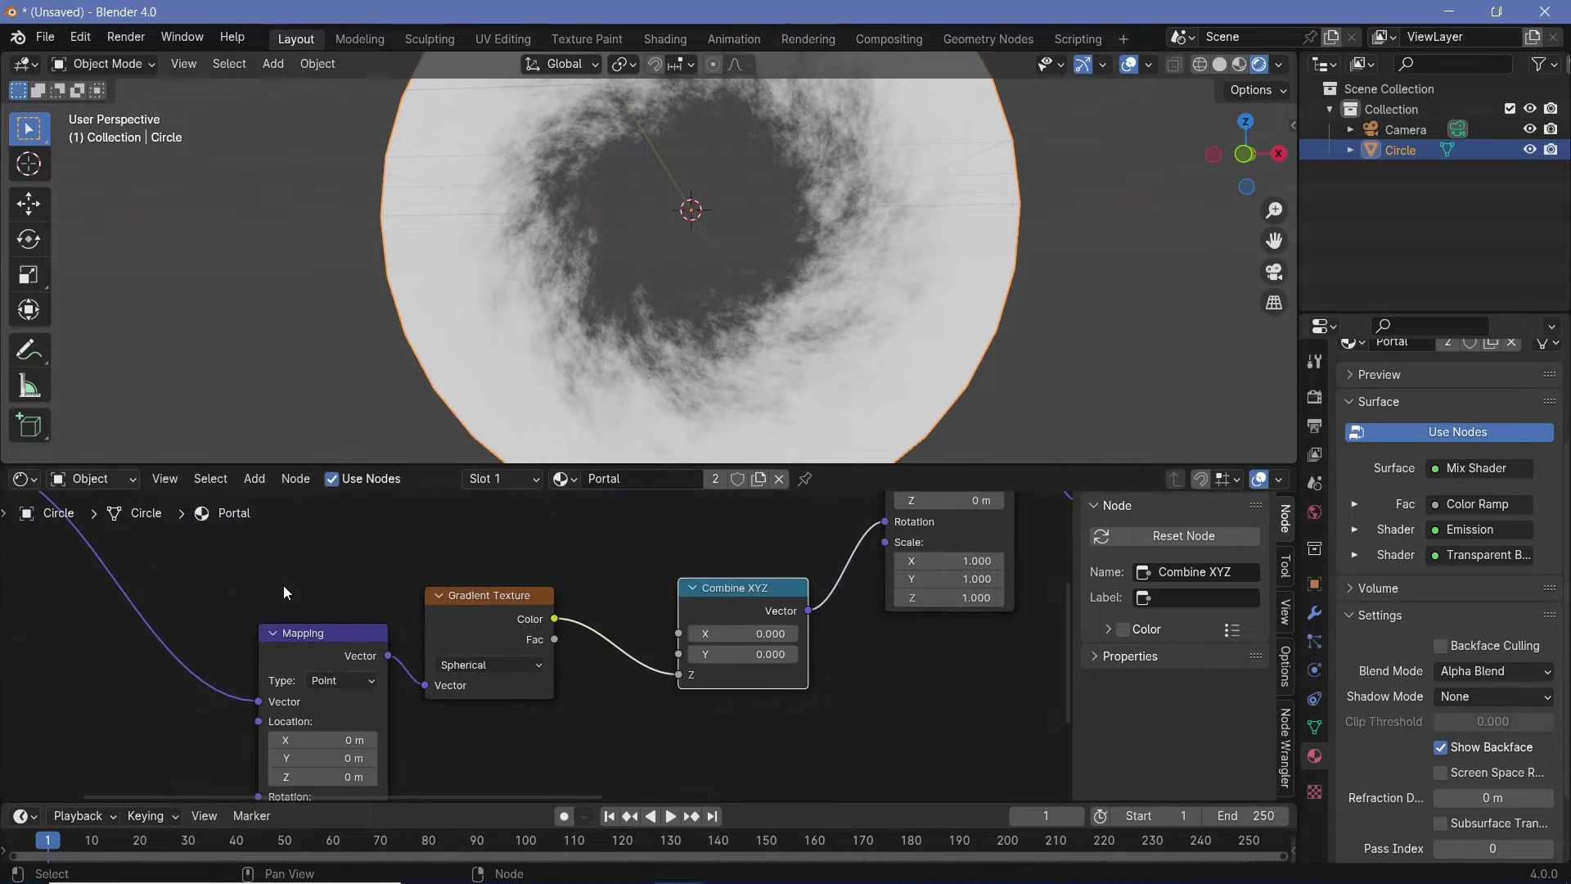
drag(284, 586, 511, 722)
drag(450, 613, 280, 613)
key(shift+a)
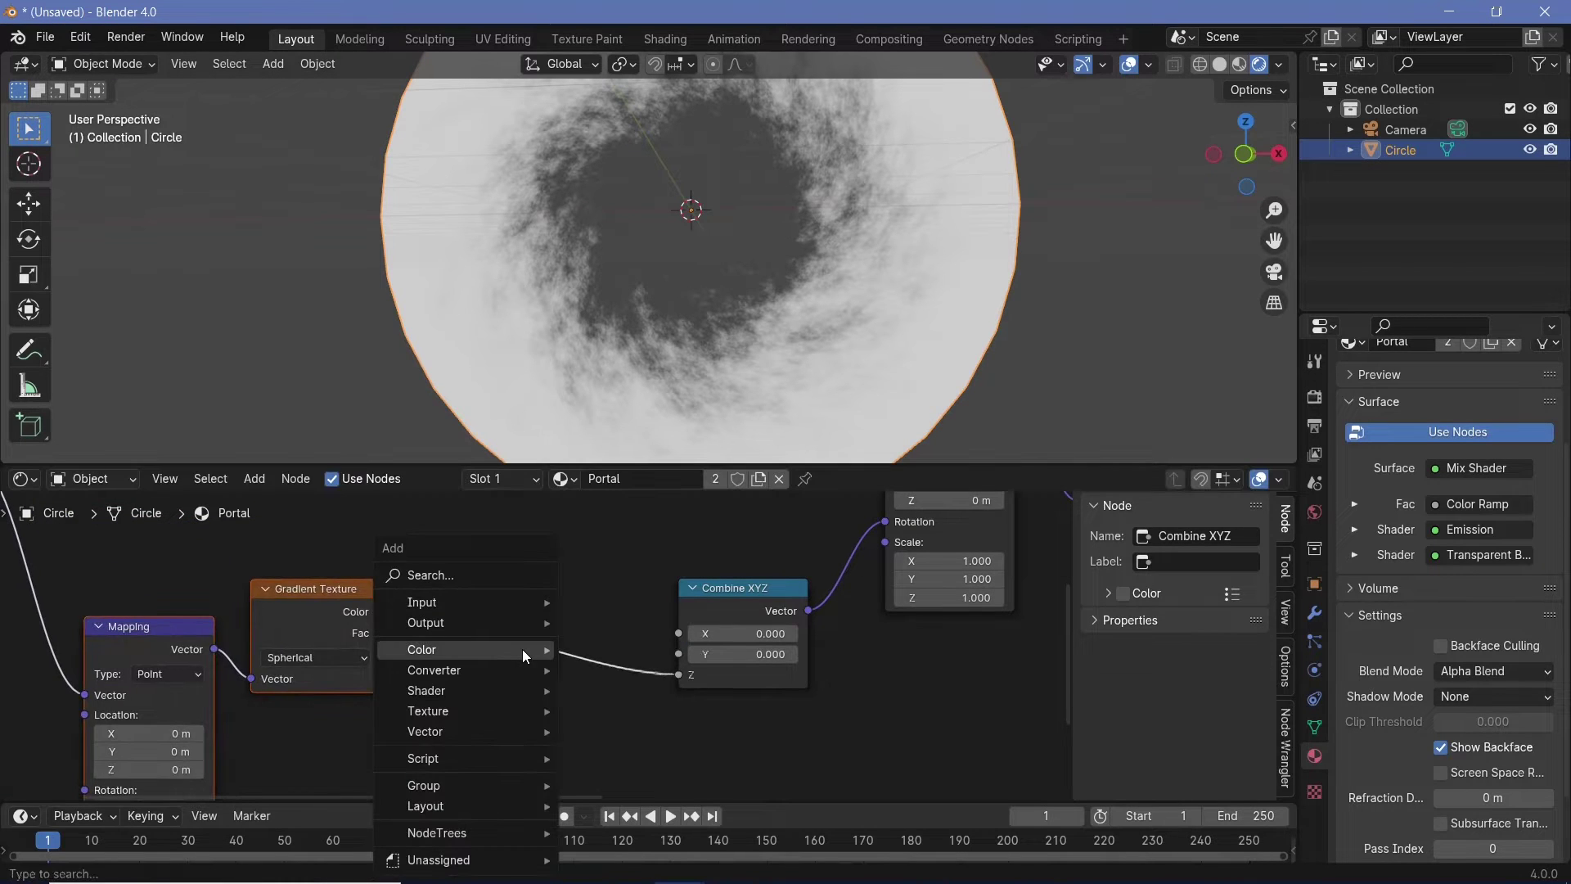
text(math)
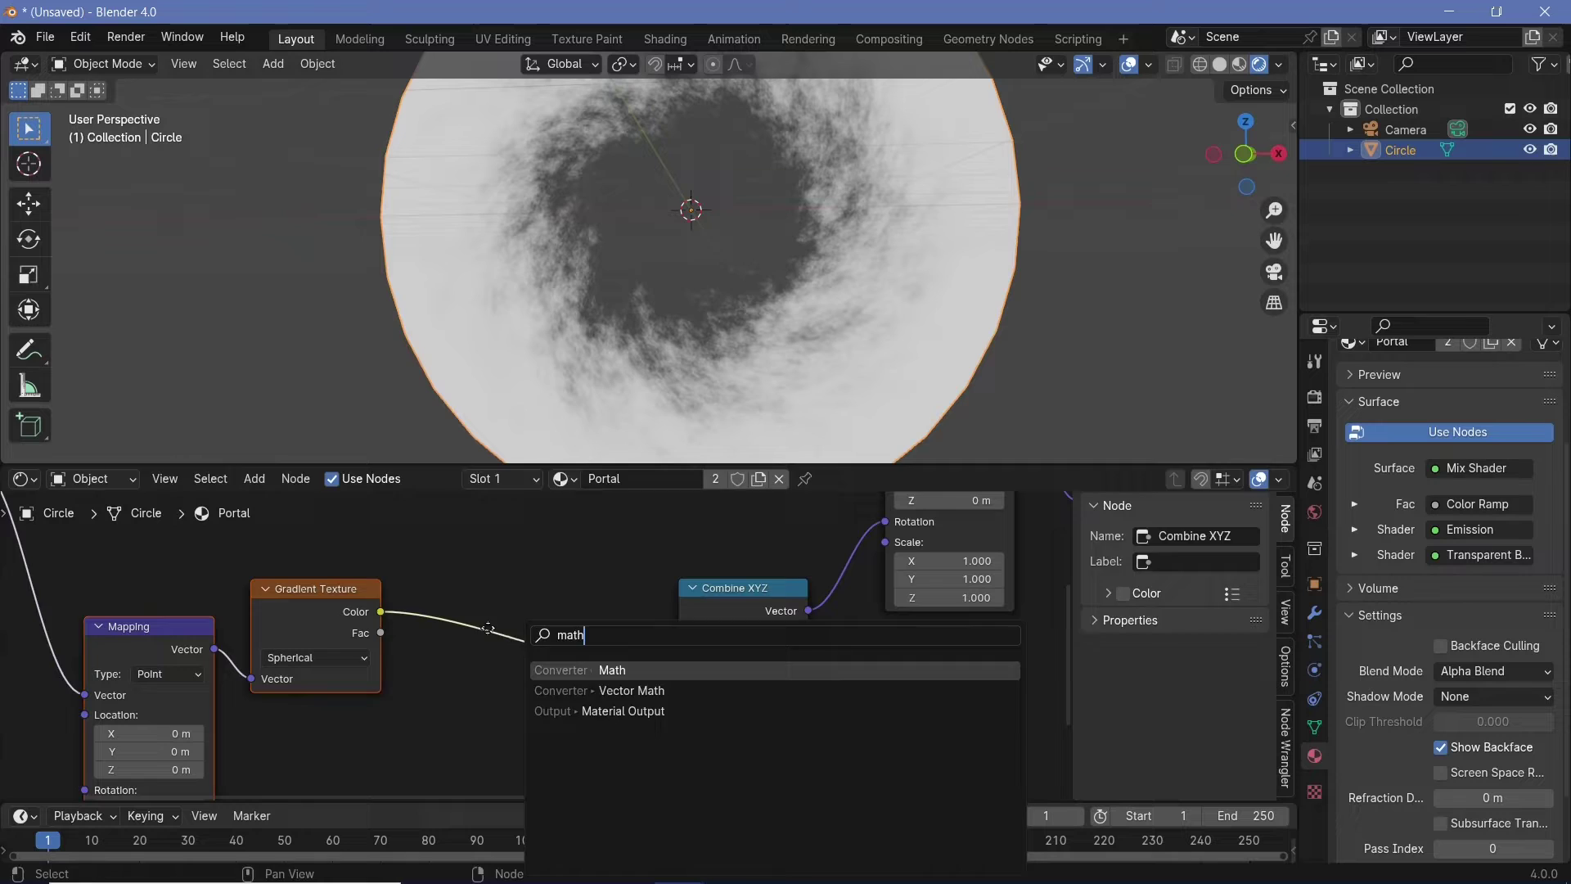
key(Return)
click(530, 661)
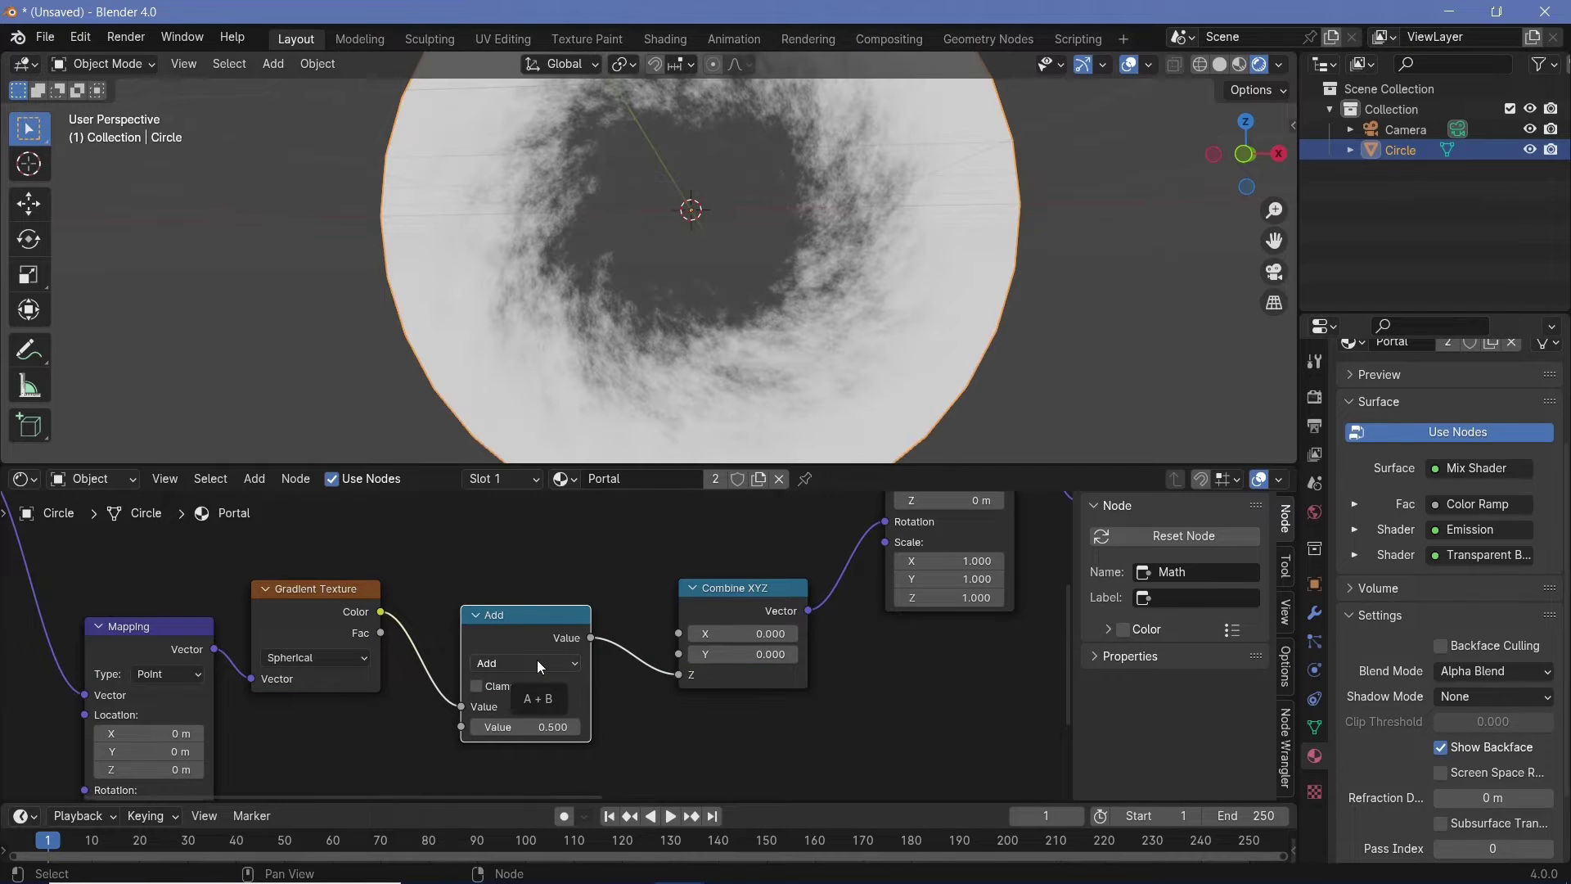
Set the Math node's operation to Multiply with a value of 7.300.
click(537, 659)
click(523, 478)
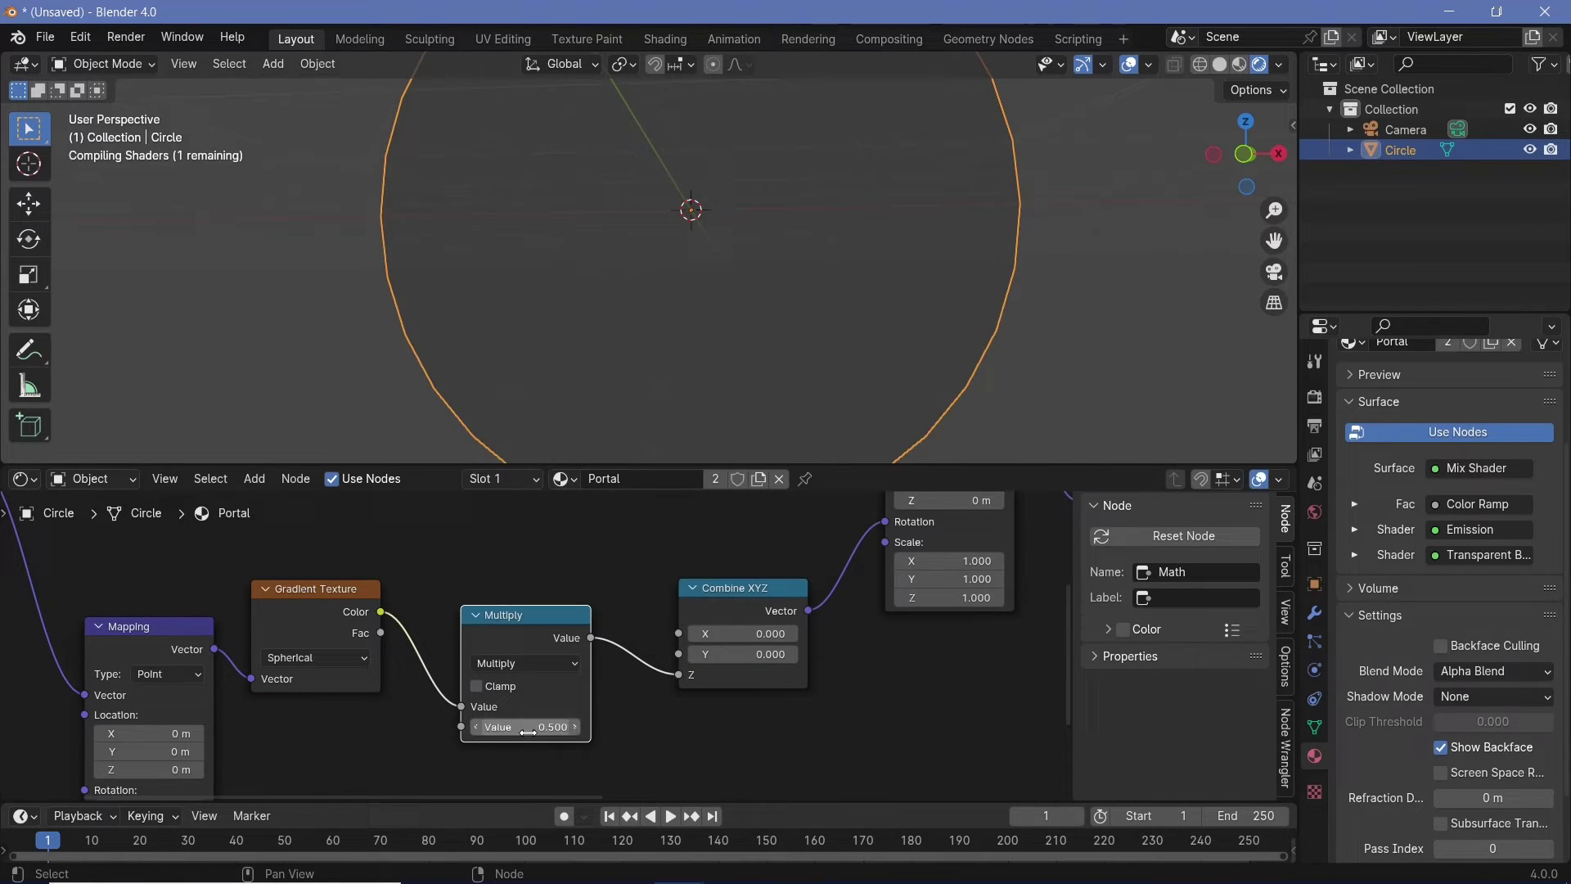
drag(517, 727, 594, 727)
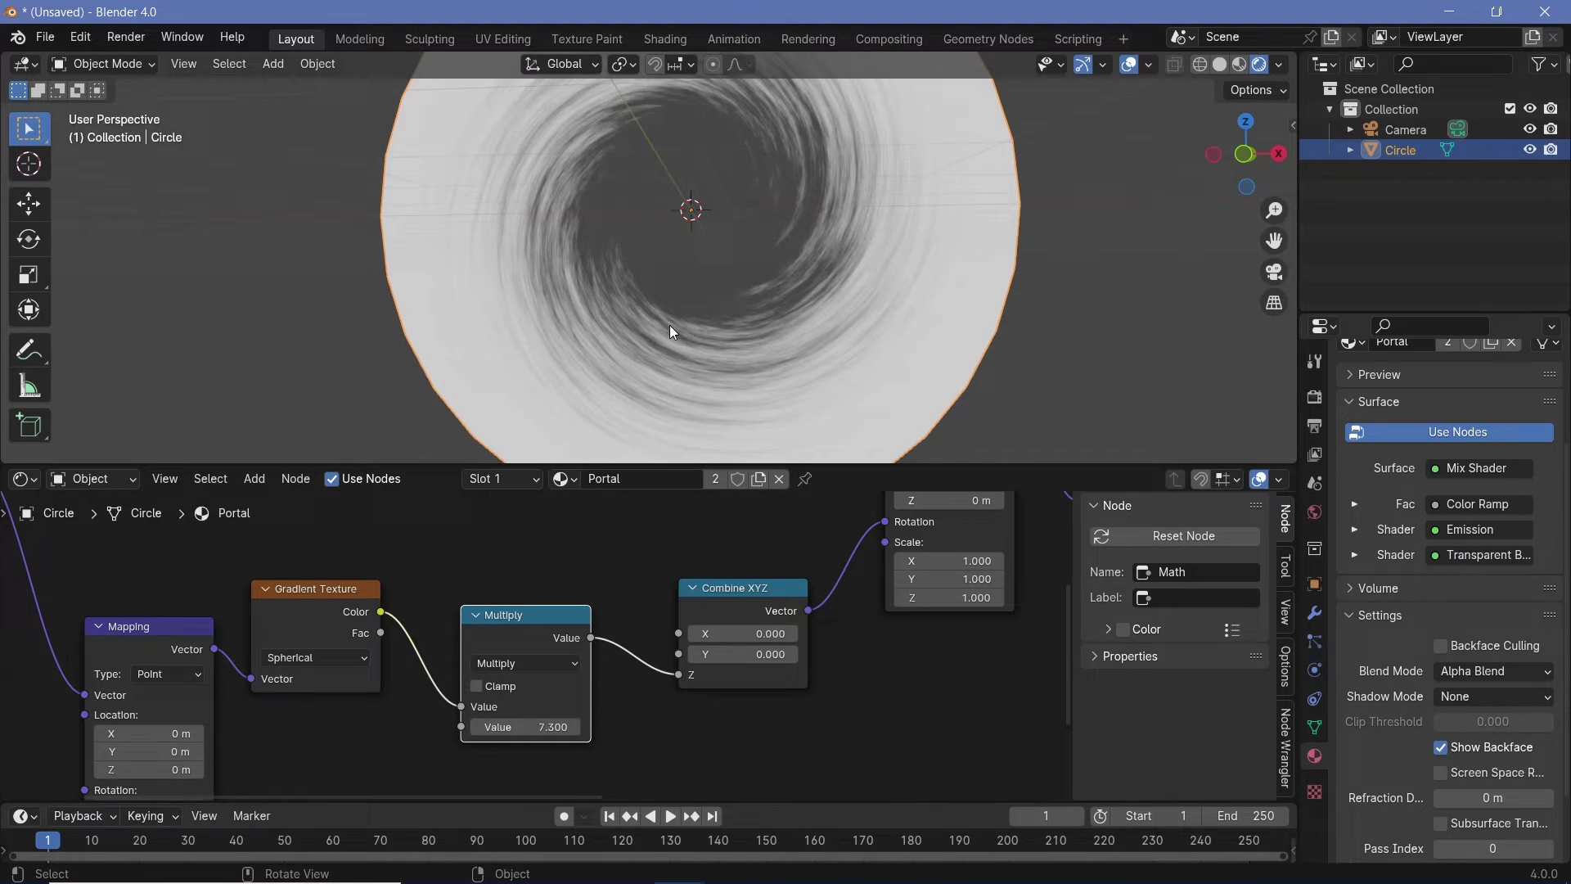
Set the Multiply node's value to 3 and check the looser swirl on the circle.
middle_drag(670, 326, 705, 307)
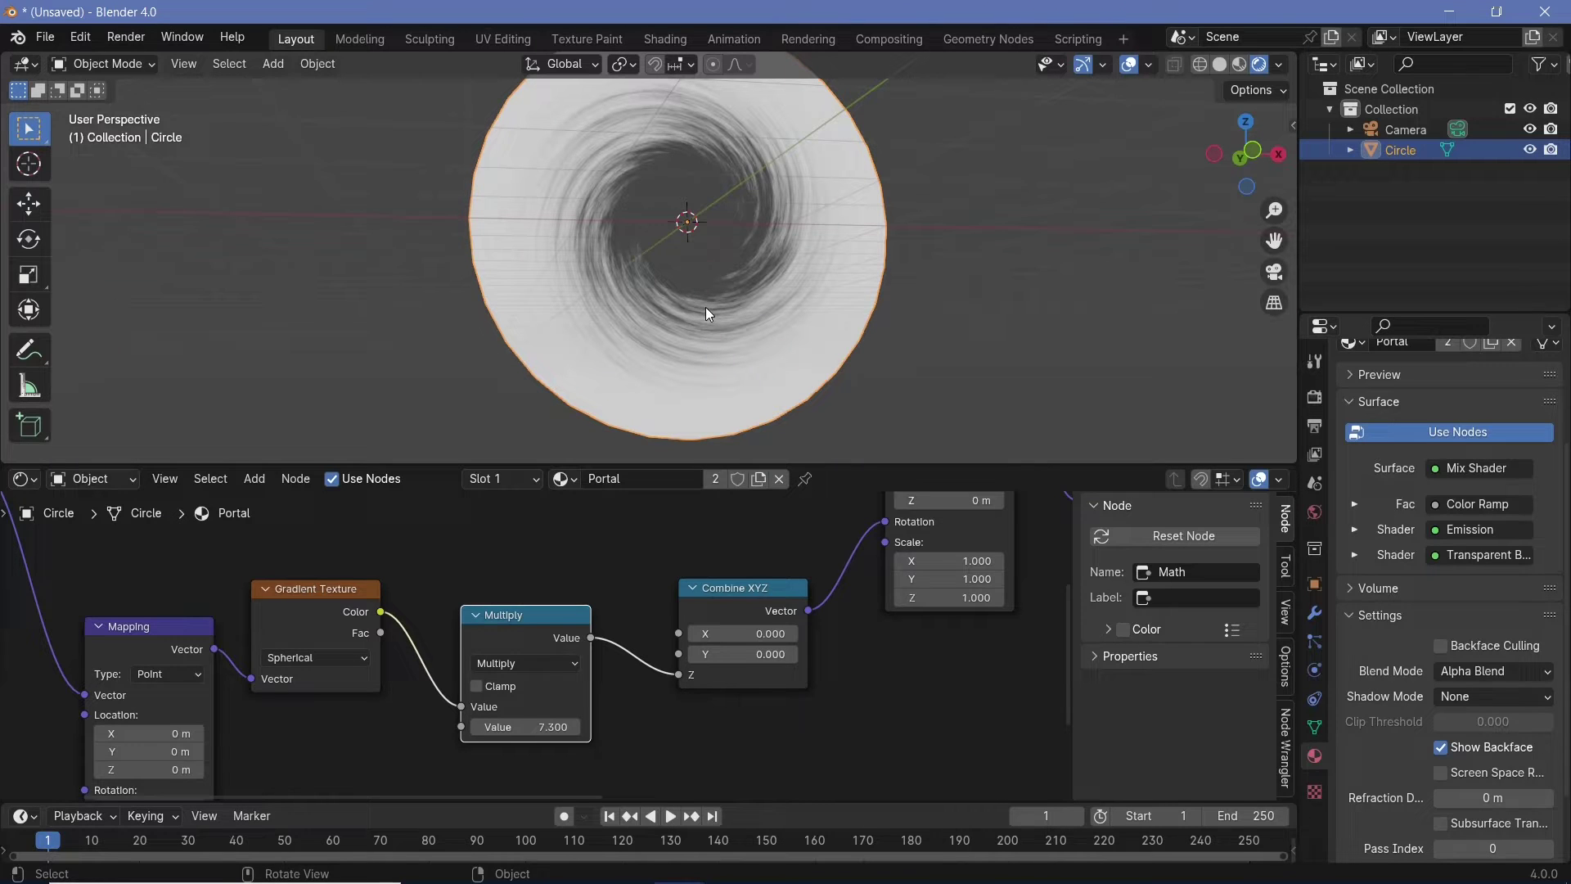
scroll(540, 646, up, 2)
click(542, 755)
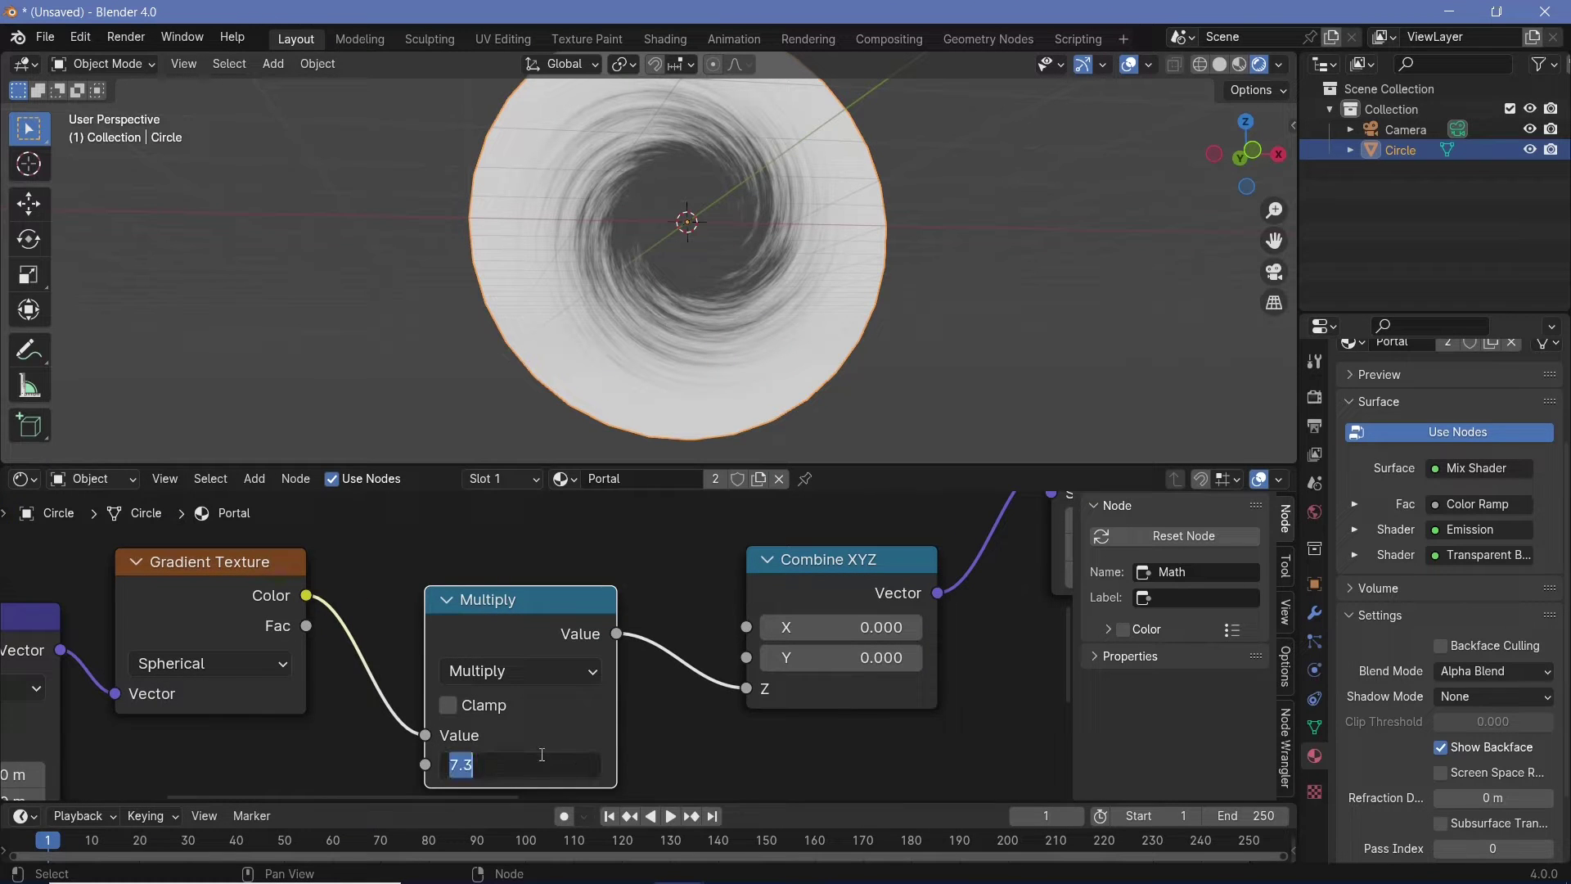
text(3)
key(Return)
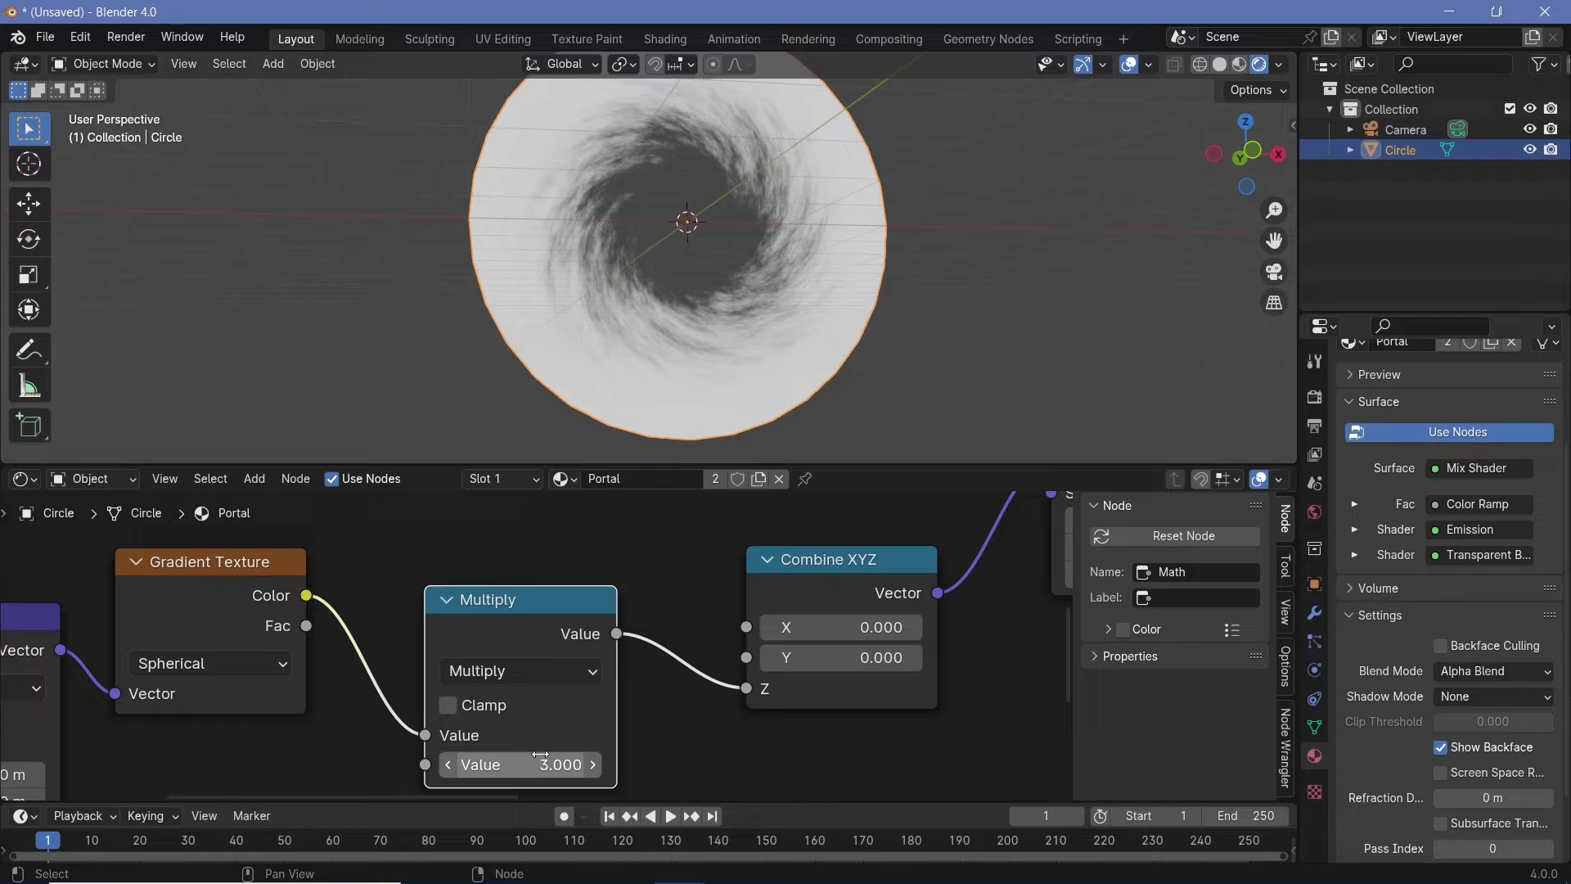
scroll(605, 400, up, 3)
scroll(553, 627, down, 3)
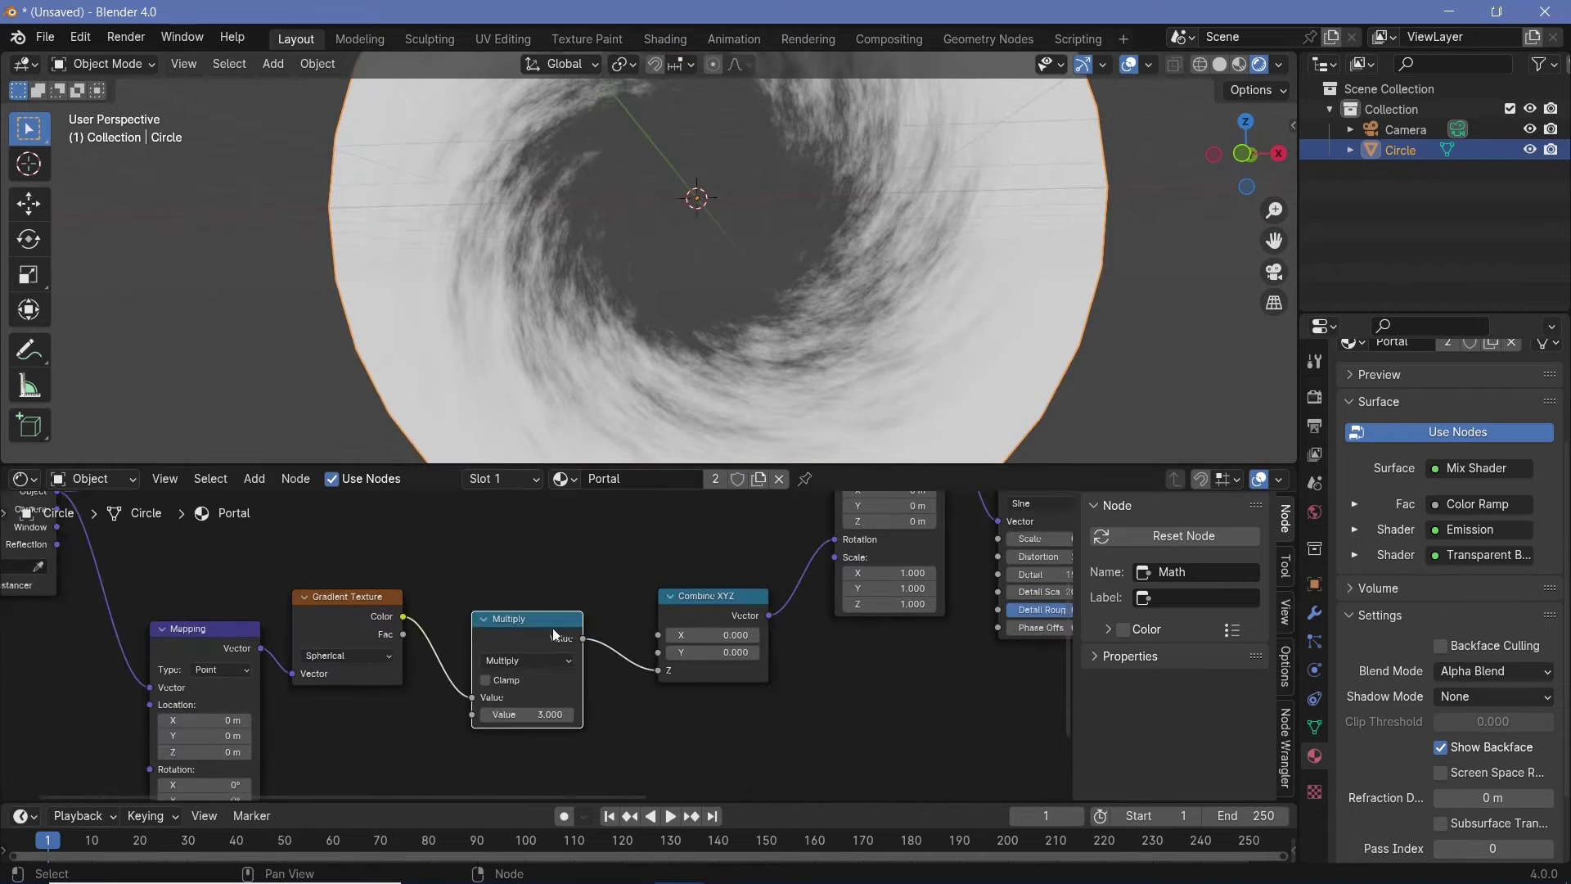
Rearrange the Mapping, Gradient Texture and Multiply nodes to open a gap between Gradient Texture and Multiply.
drag(355, 610, 377, 622)
scroll(769, 229, down, 4)
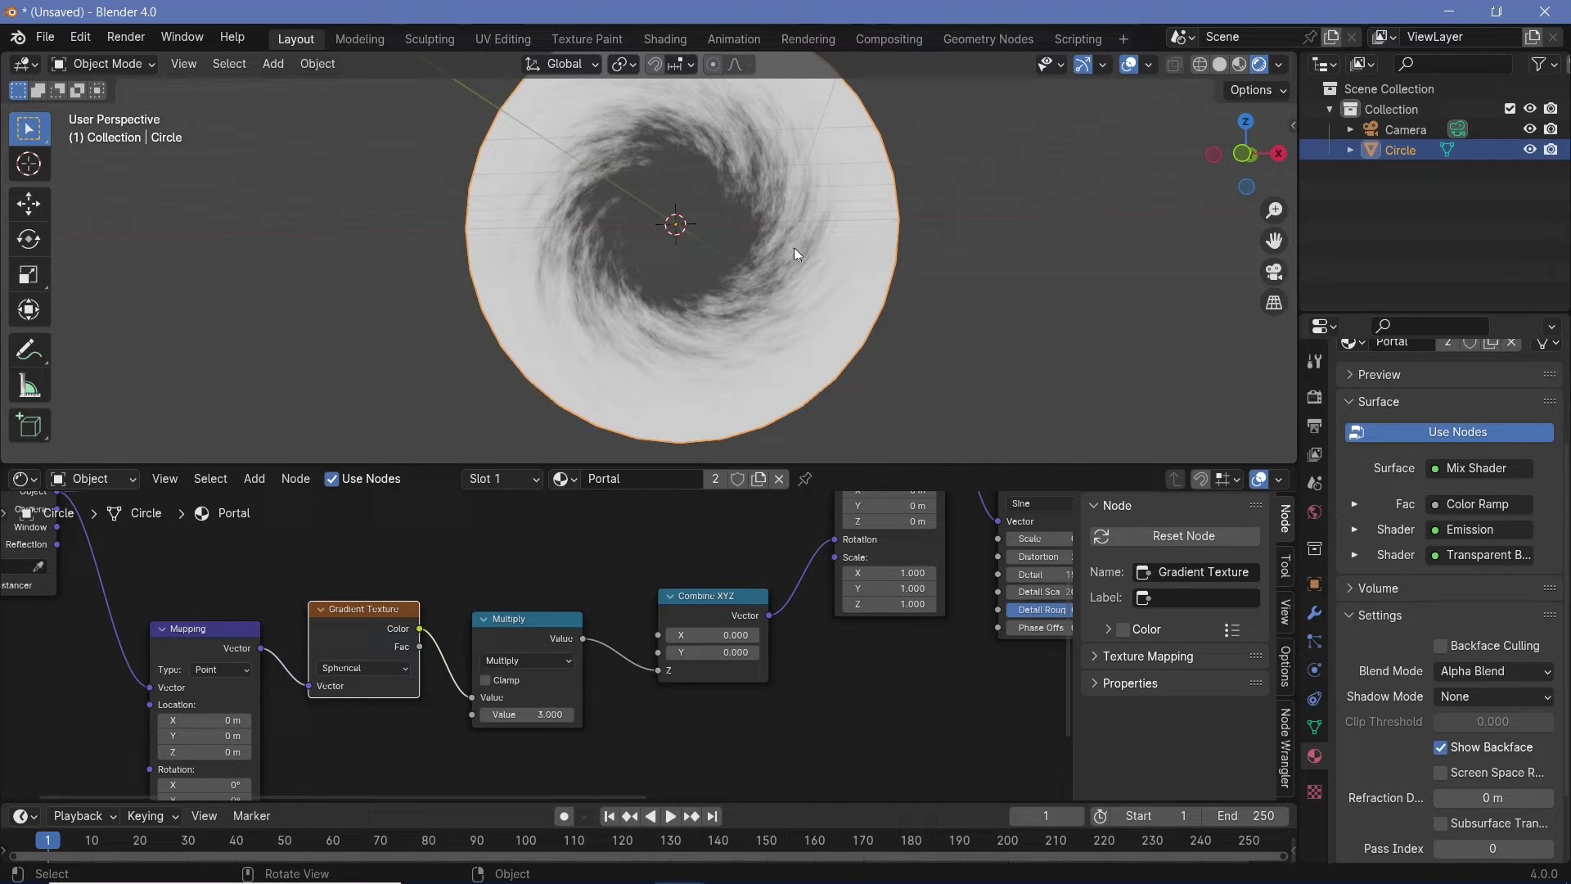
drag(215, 631, 150, 604)
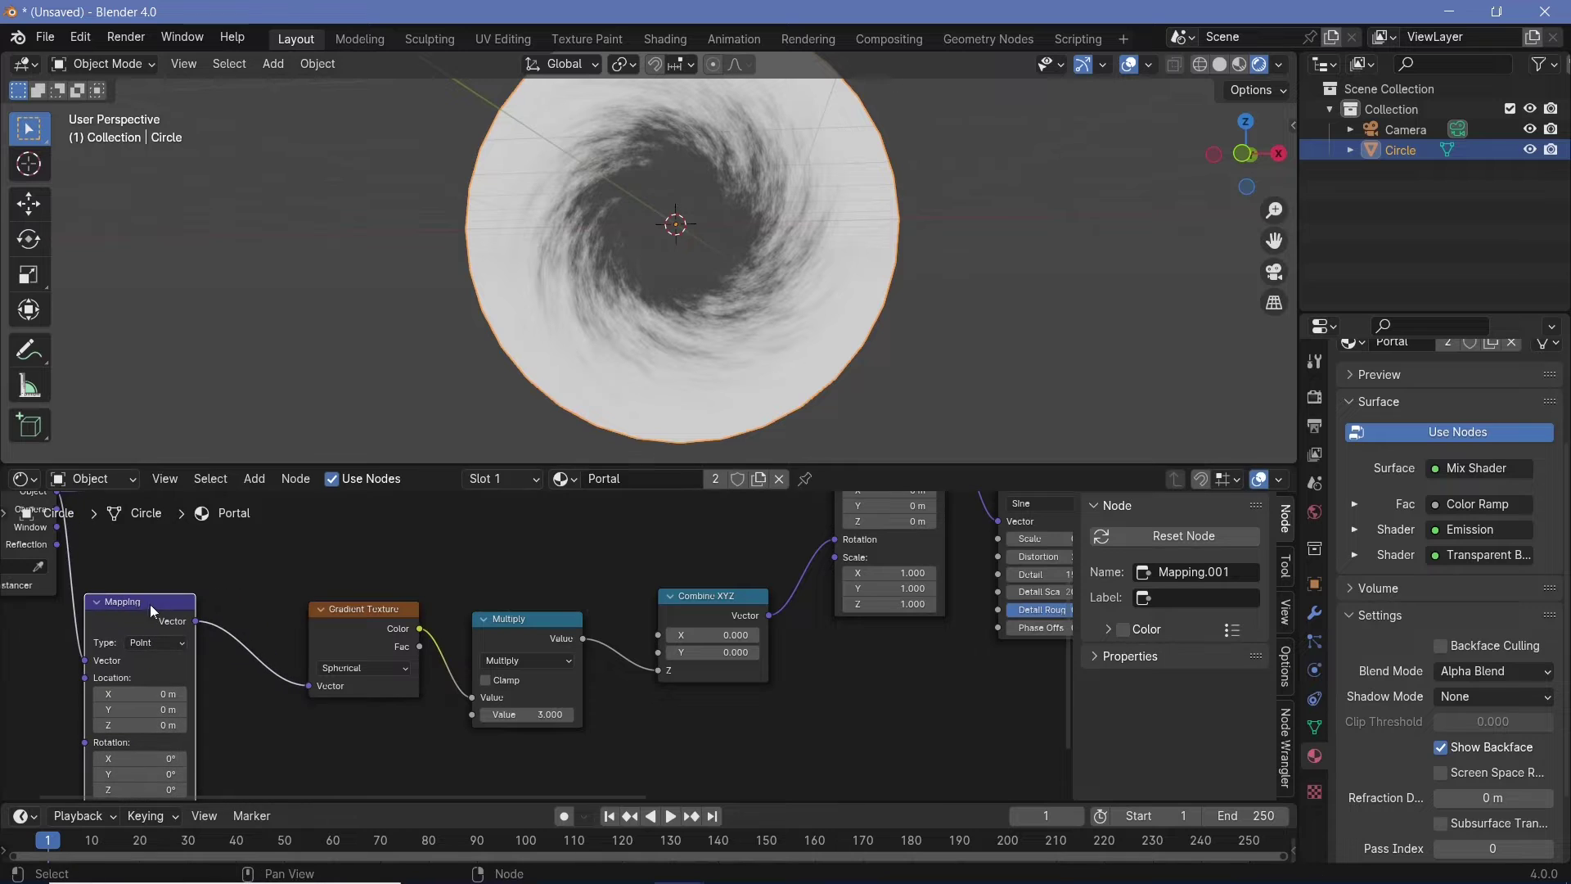
drag(327, 613, 201, 612)
drag(517, 641, 585, 618)
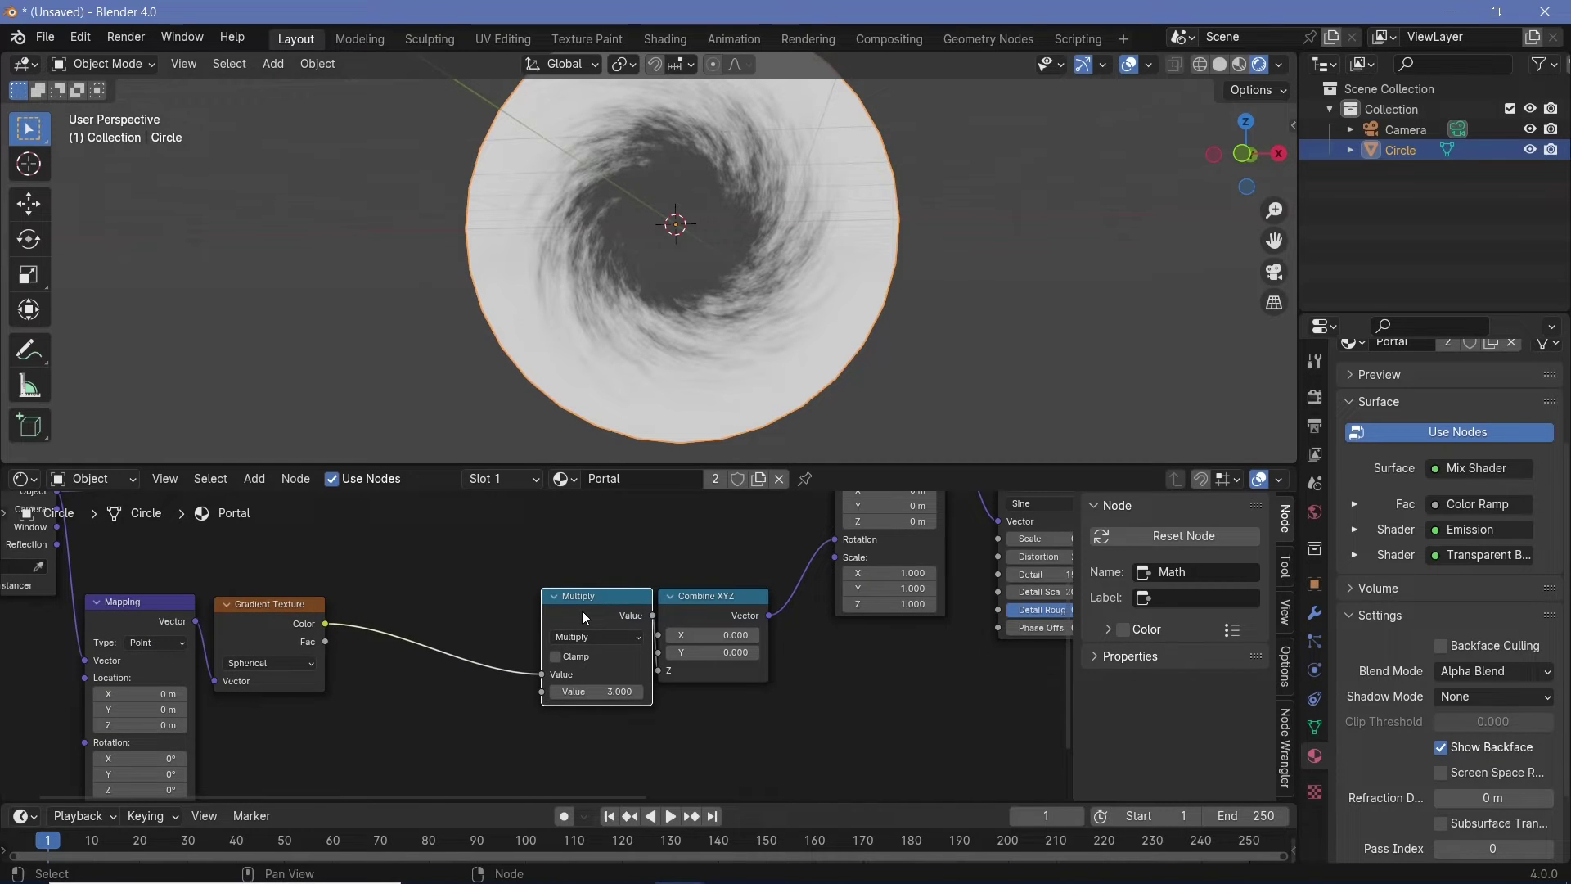
Insert a duplicate of the Multiply node between Gradient Texture and Multiply, setting its operation to Add and its value to 3.730.
key(shift+d)
click(414, 655)
click(414, 655)
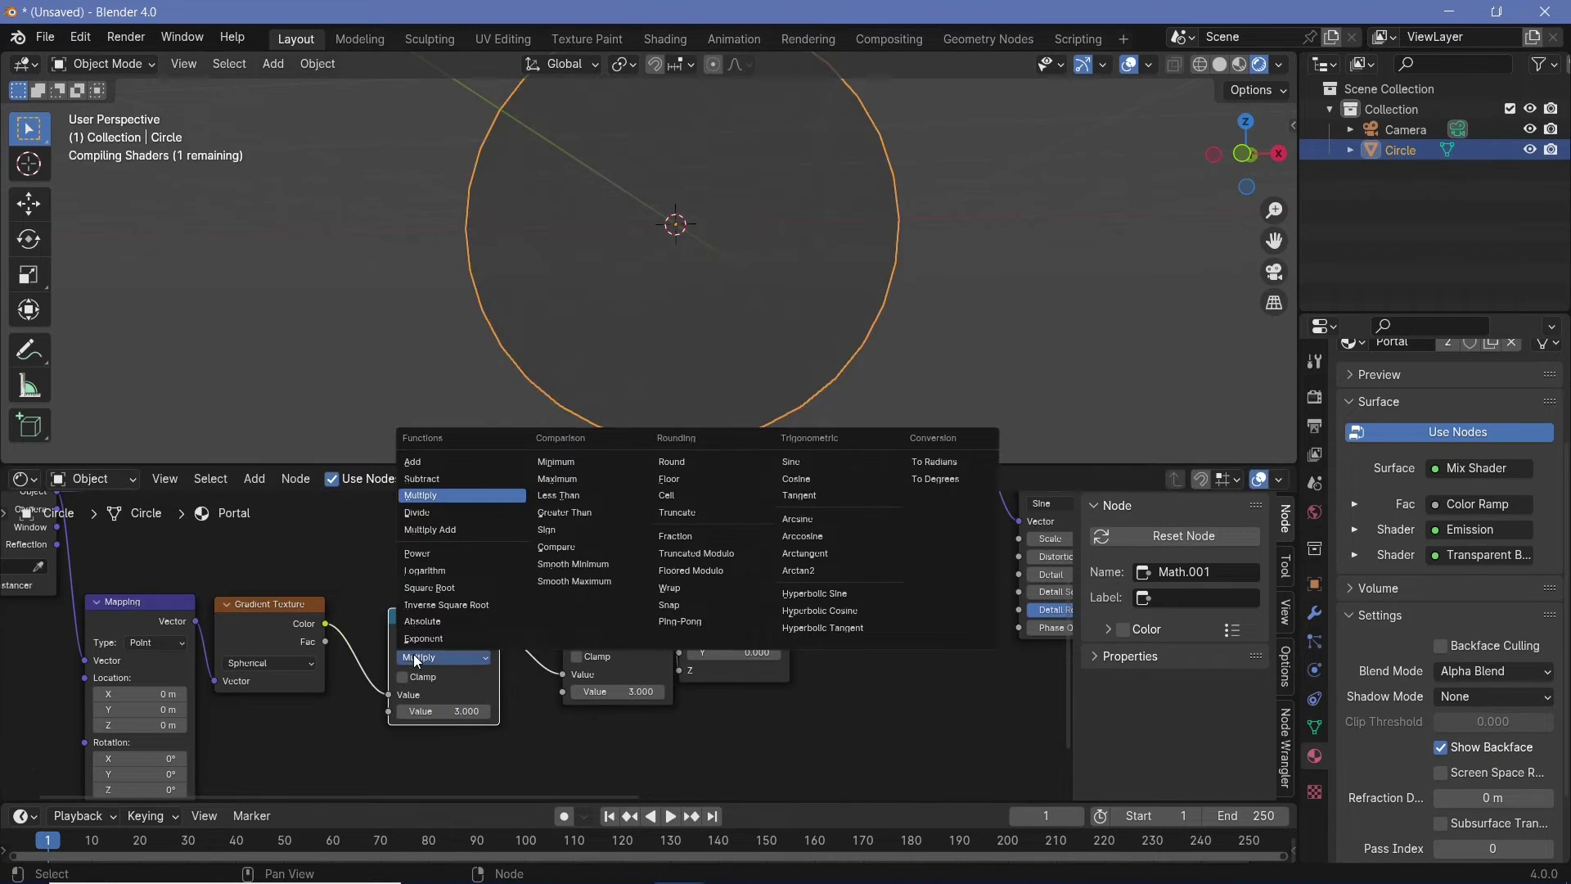
click(425, 461)
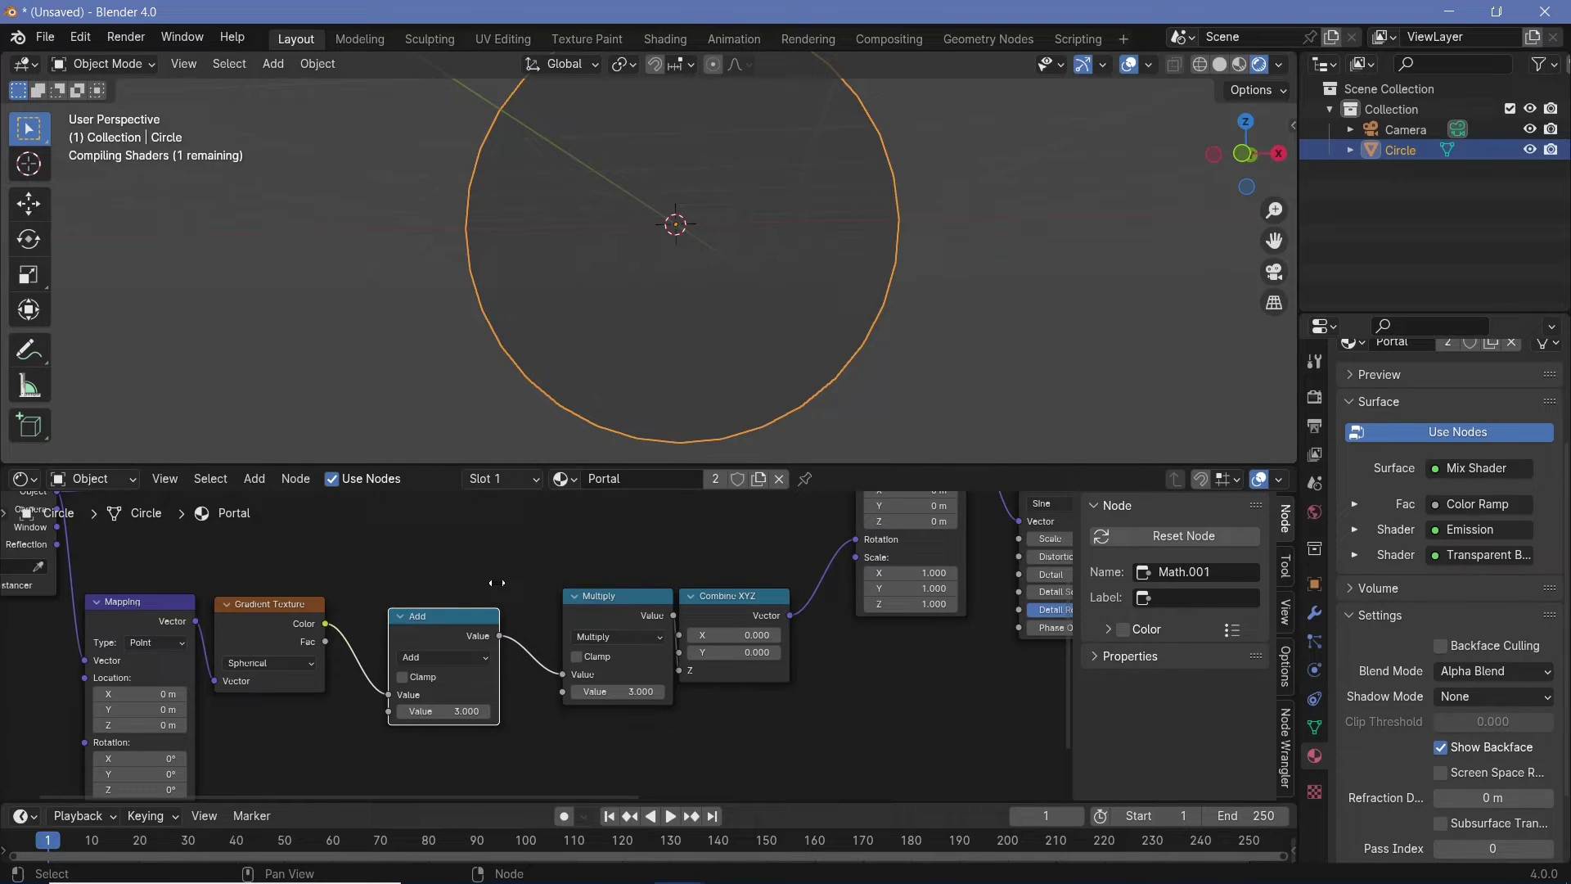
drag(577, 612, 550, 620)
drag(448, 710, 406, 711)
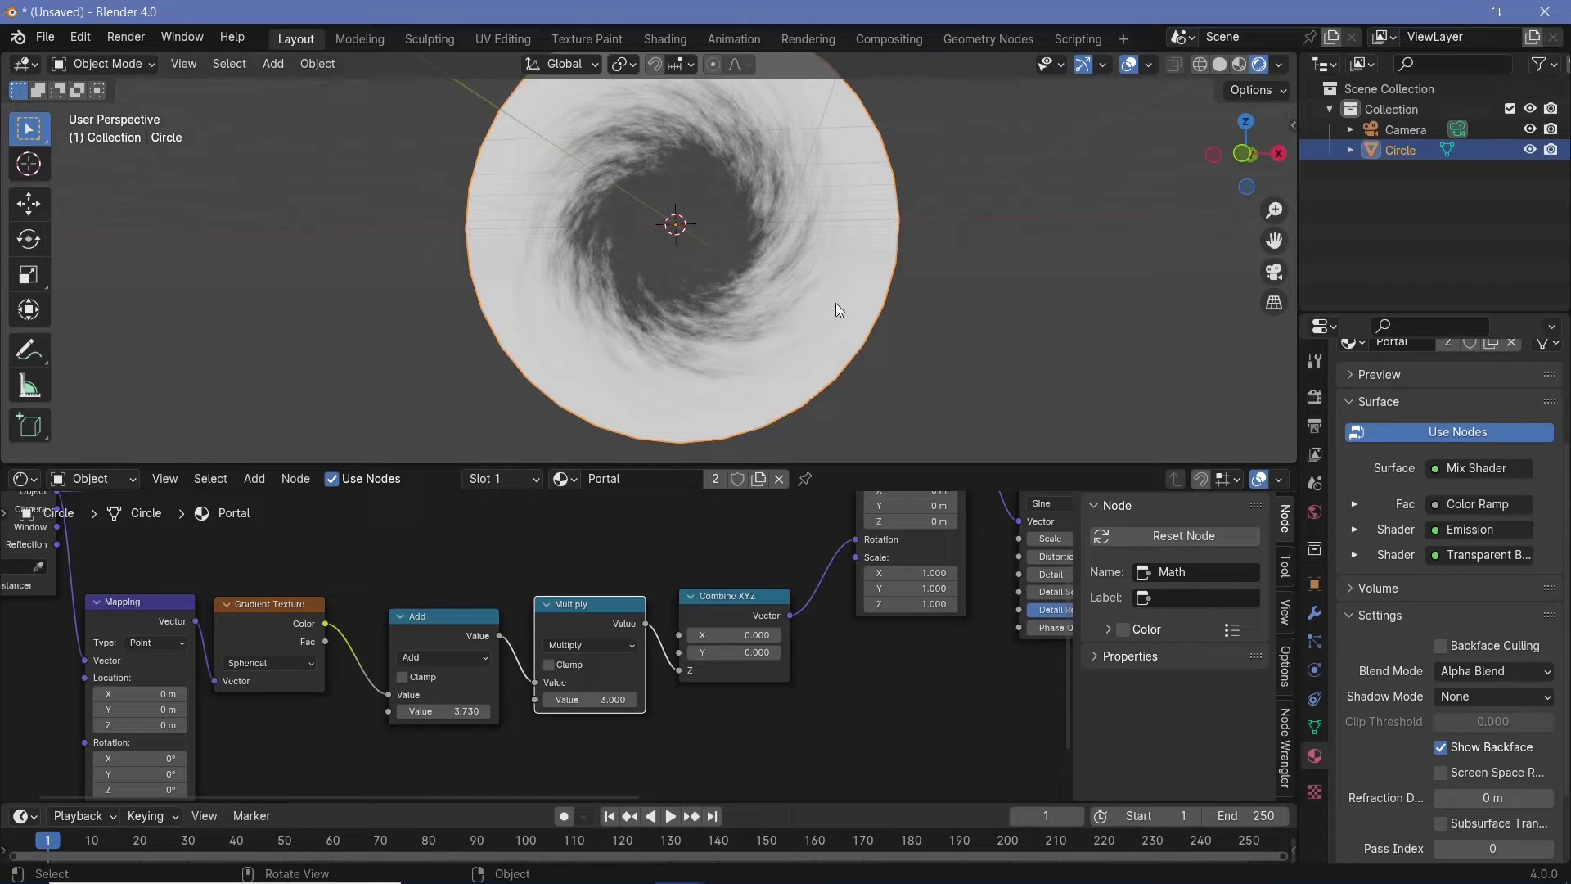
scroll(707, 327, down, 3)
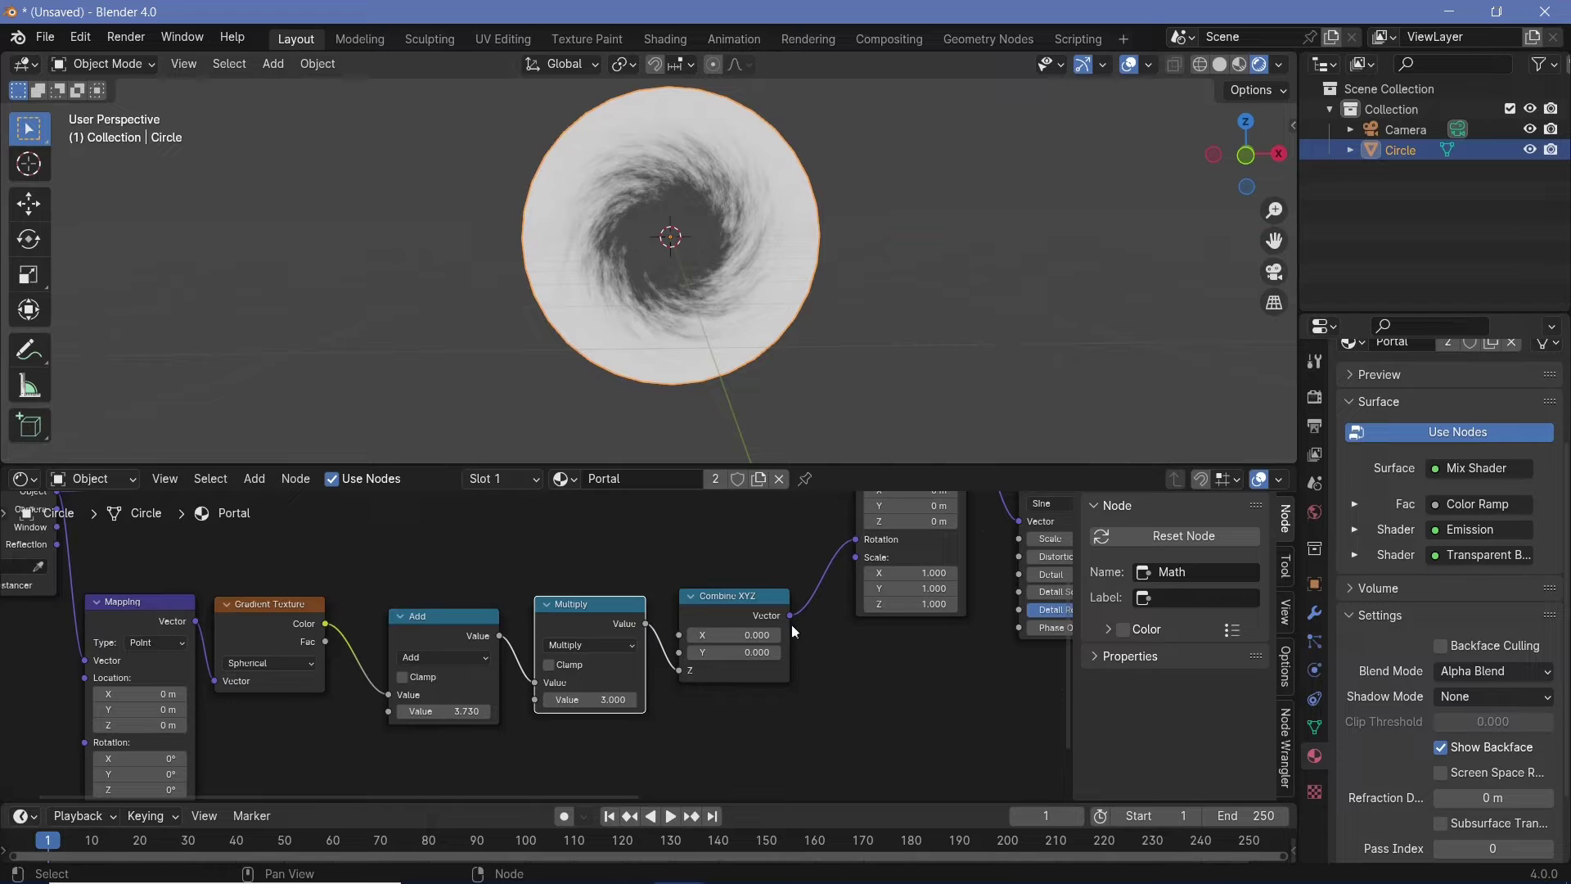
Enlarge the timeline area beneath the node editor.
drag(586, 802, 586, 729)
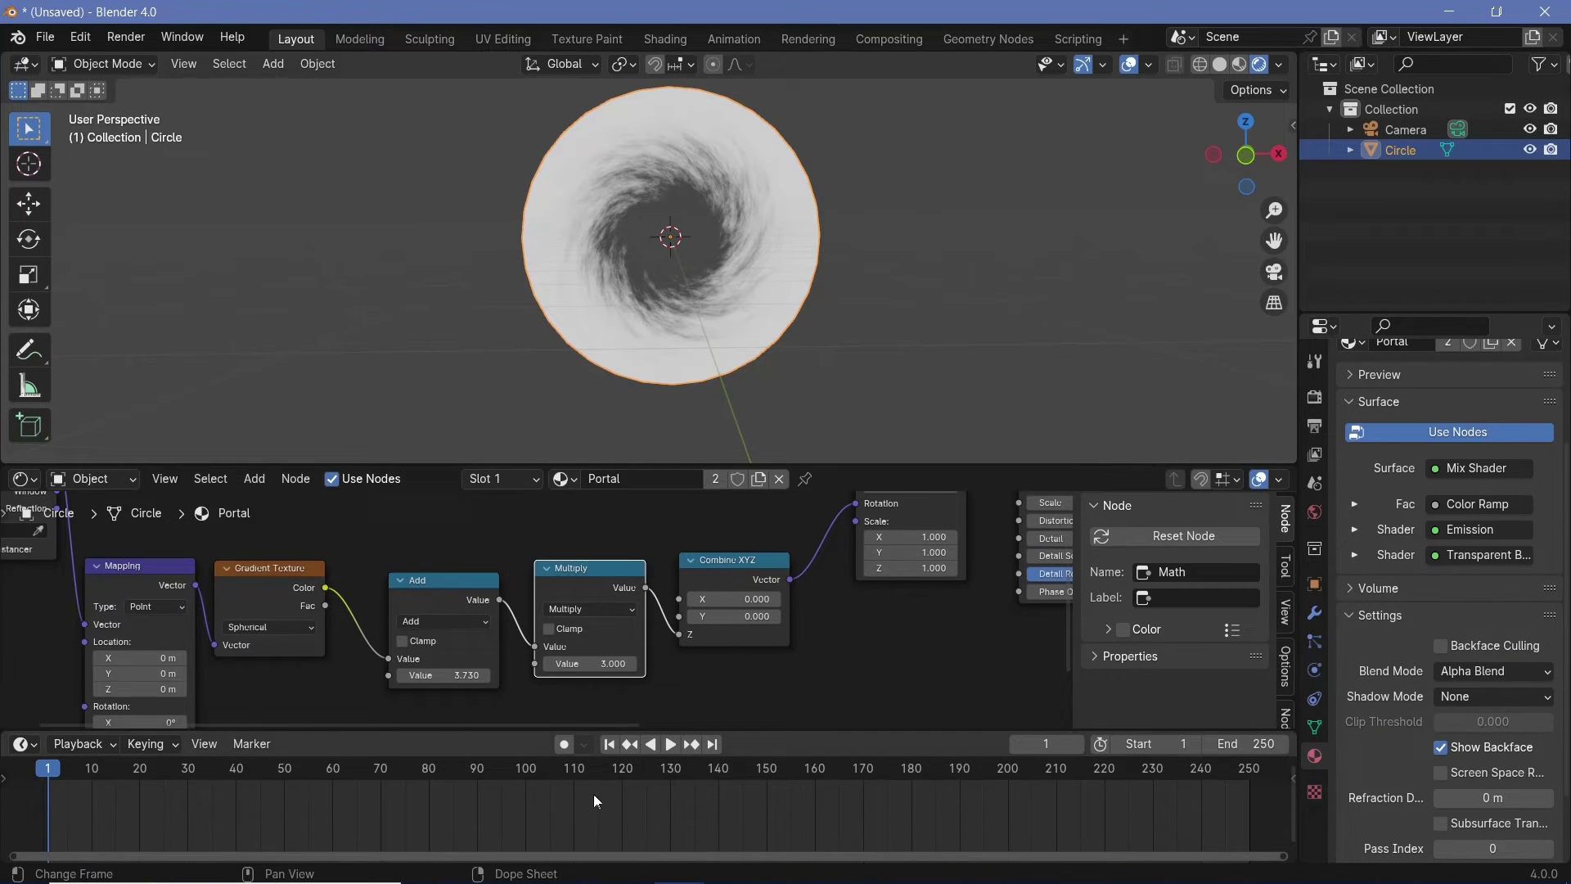
scroll(593, 799, down, 2)
middle_drag(593, 799, 572, 809)
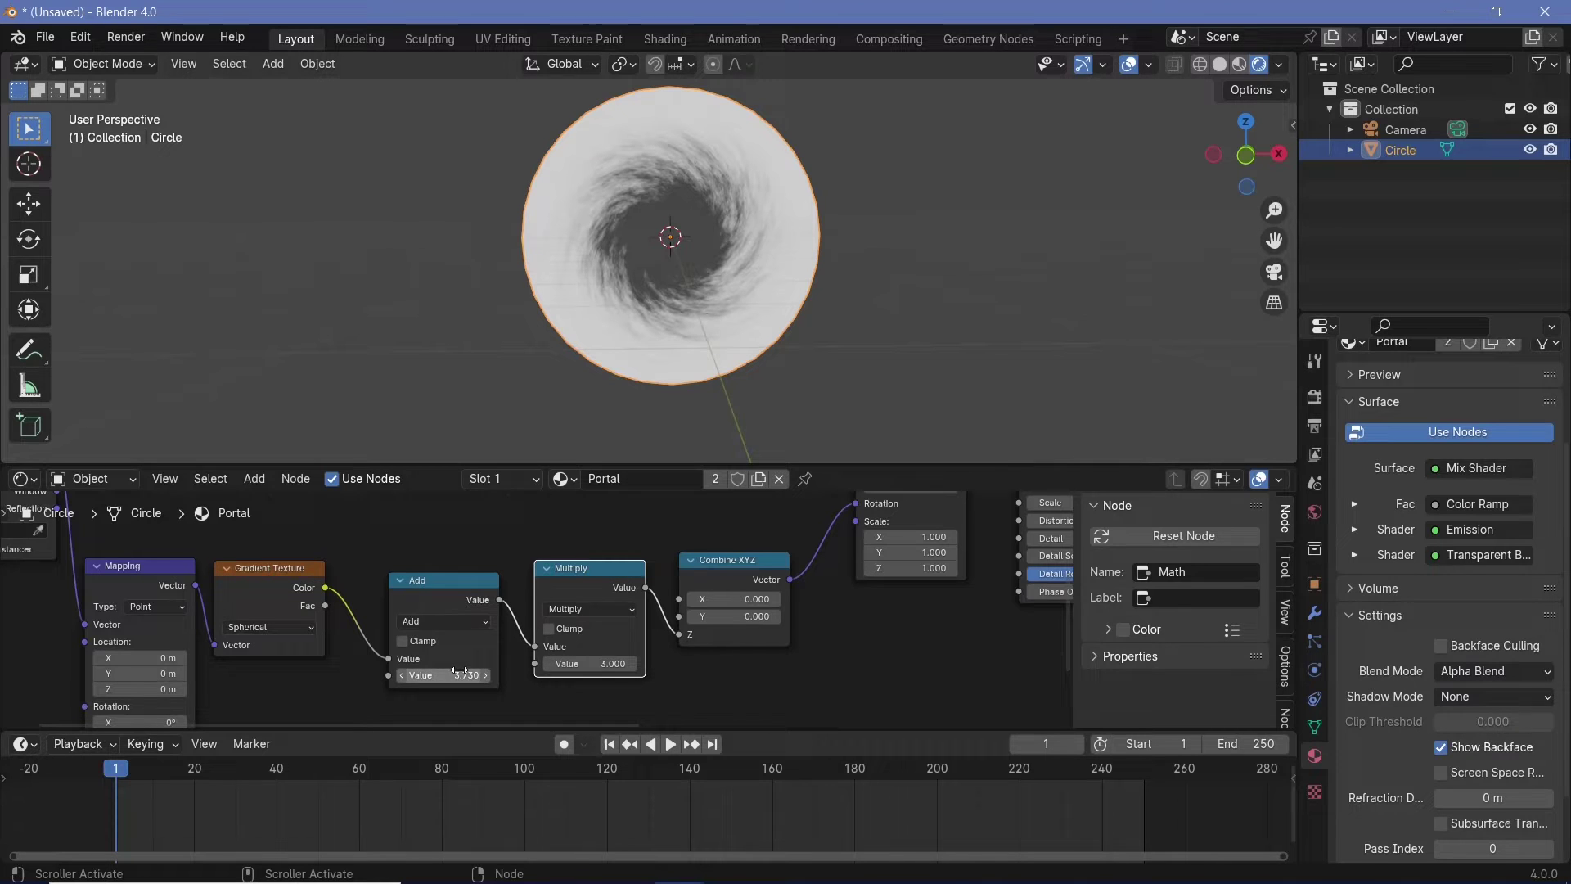
Set the scene's output resolution scale to 200%.
click(1315, 426)
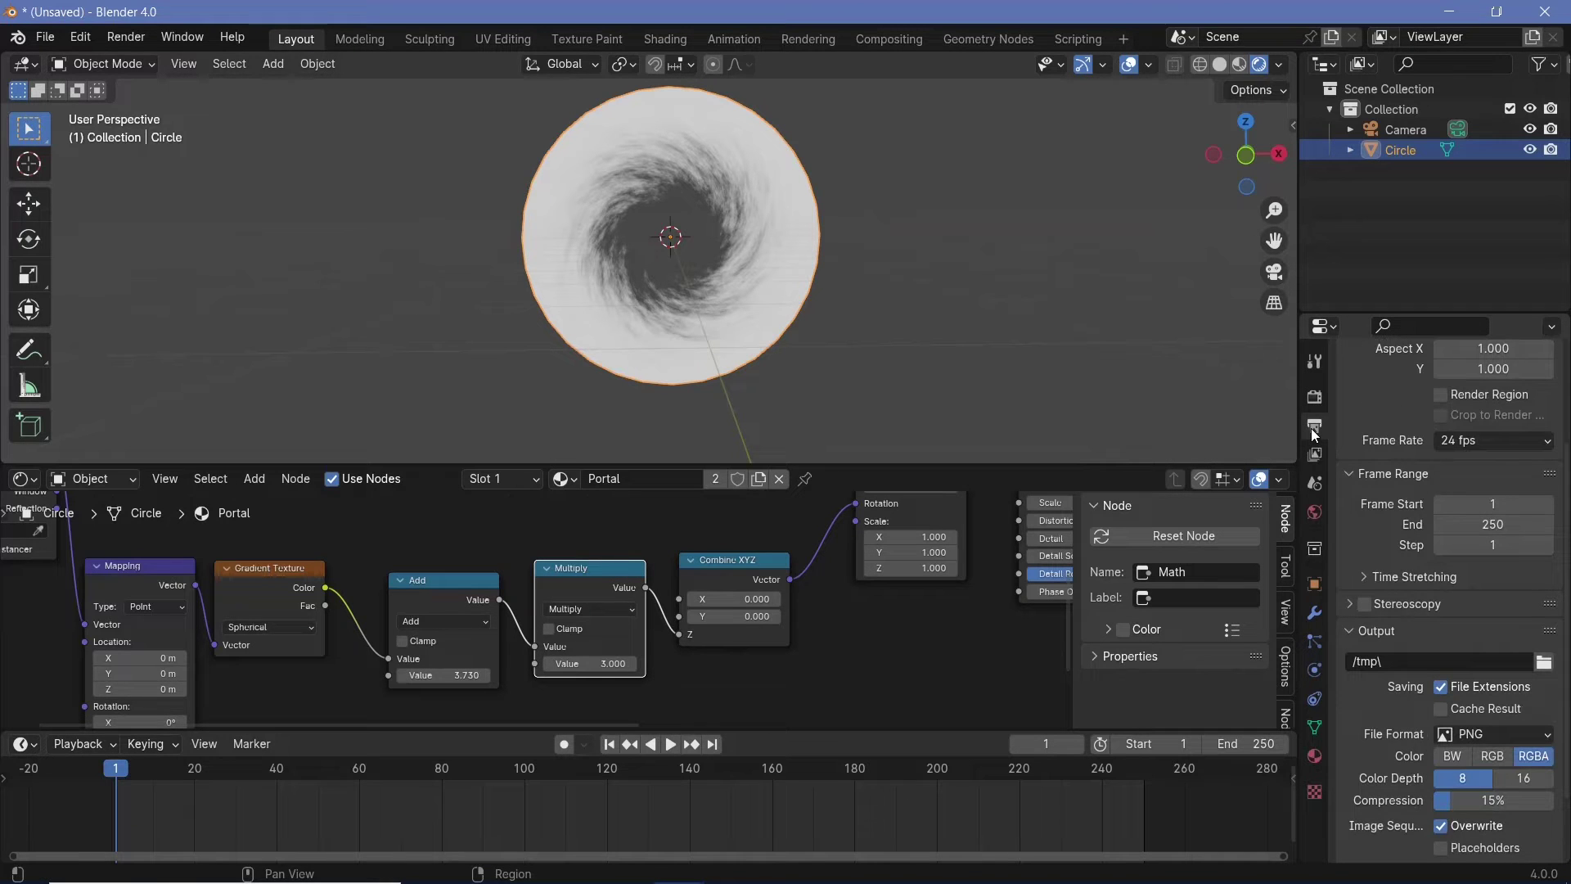
scroll(1411, 534, up, 4)
click(1467, 461)
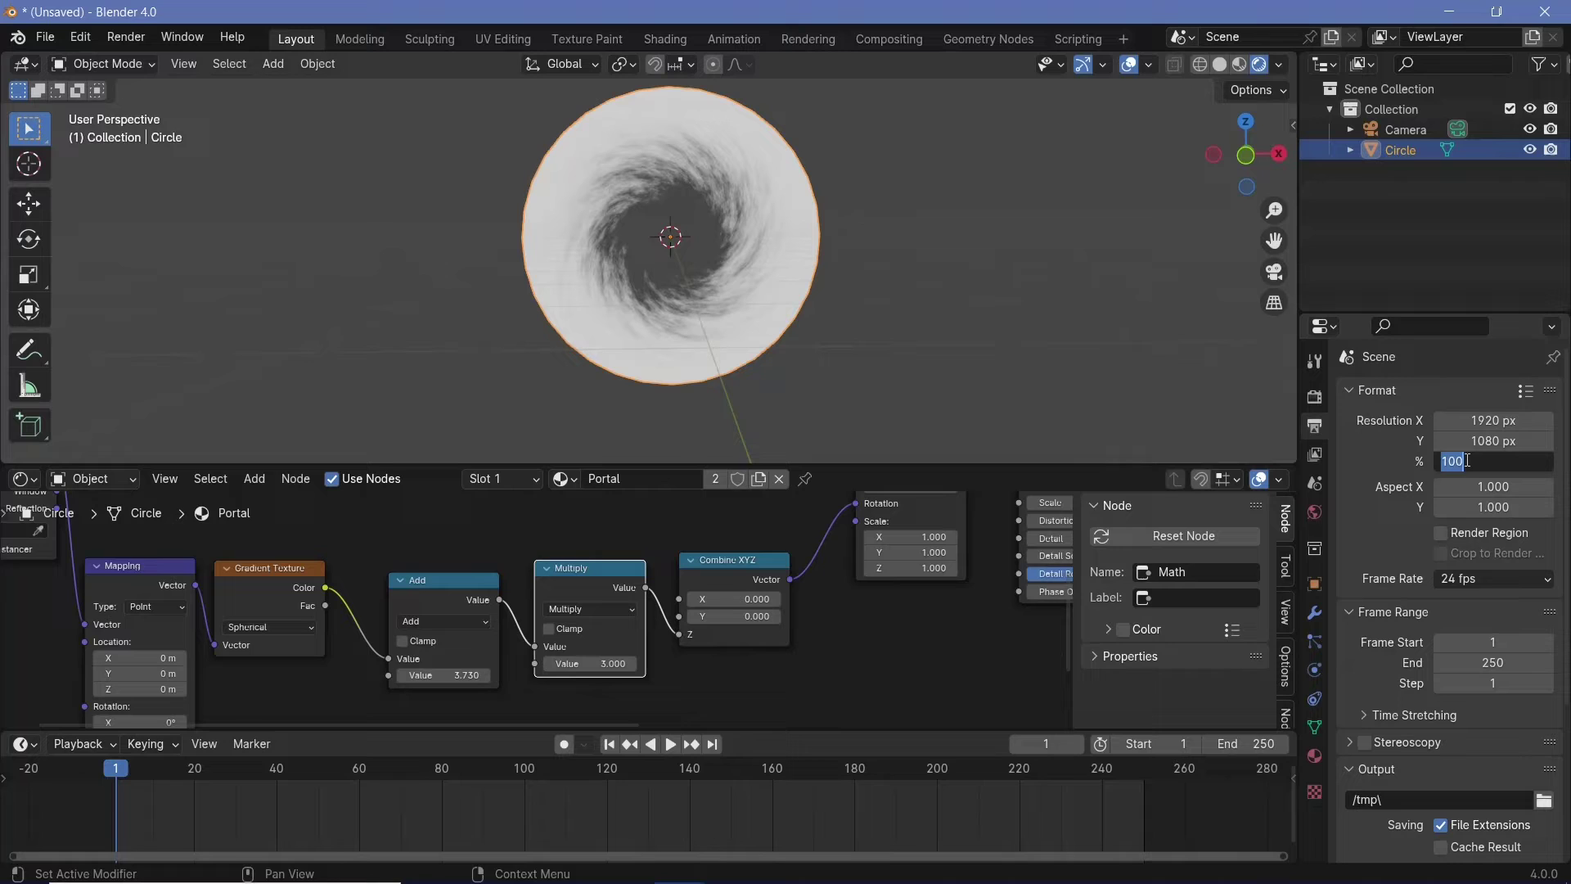
text(200)
key(Return)
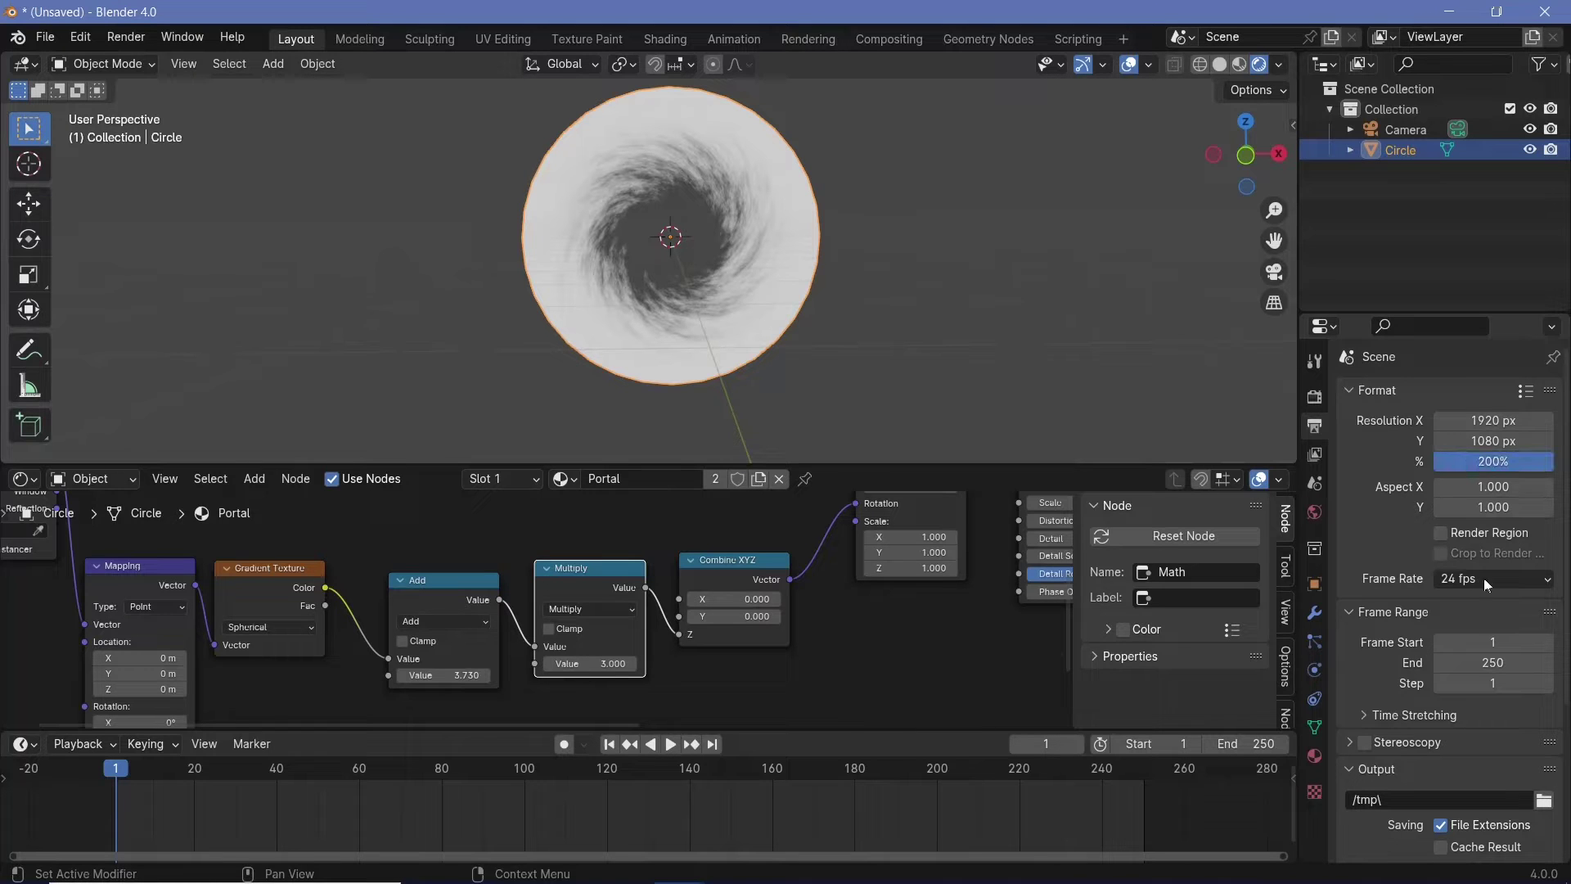
Set the scene's frame rate to 60 fps and its end frame to 1200.
click(1475, 576)
click(1476, 745)
click(1485, 665)
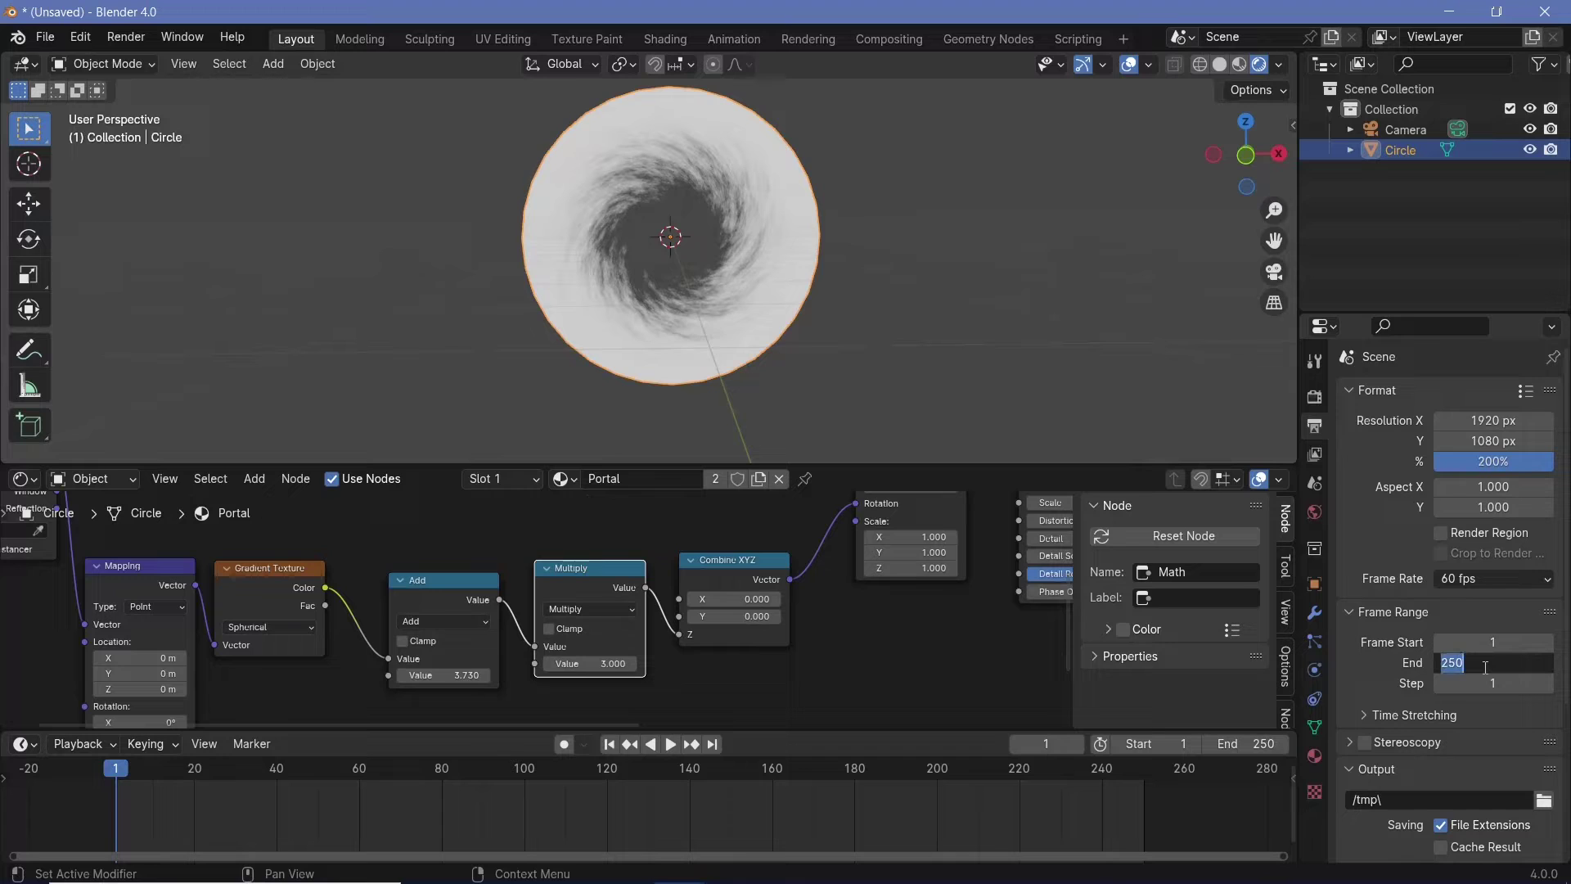
text(1200)
key(Return)
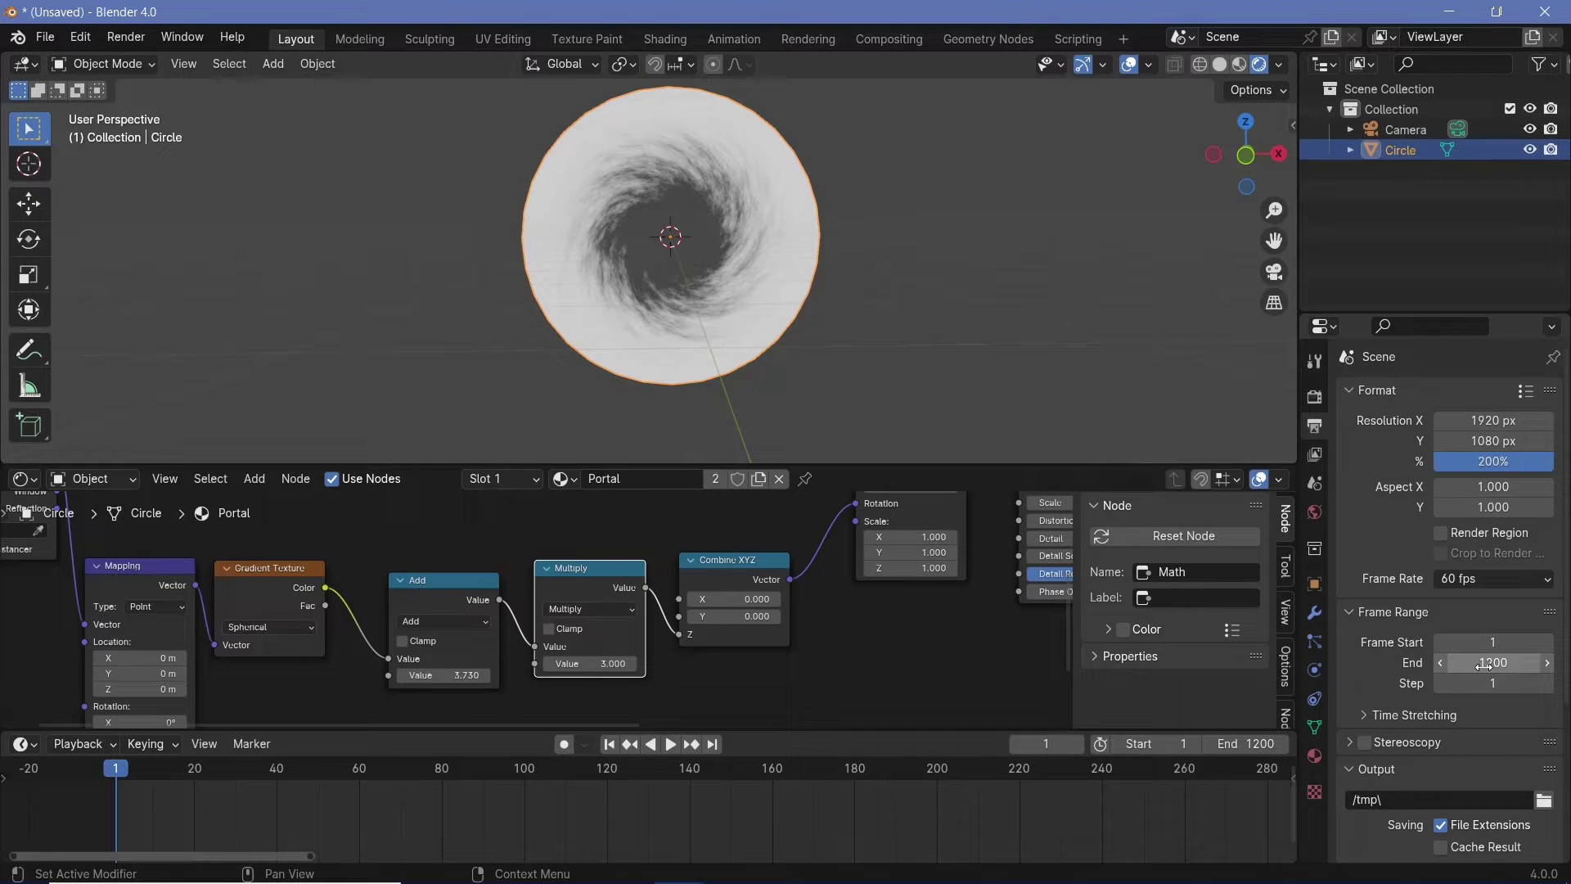
Set the render output path to // and the file format to FFmpeg Video.
scroll(1459, 622, down, 5)
click(1402, 638)
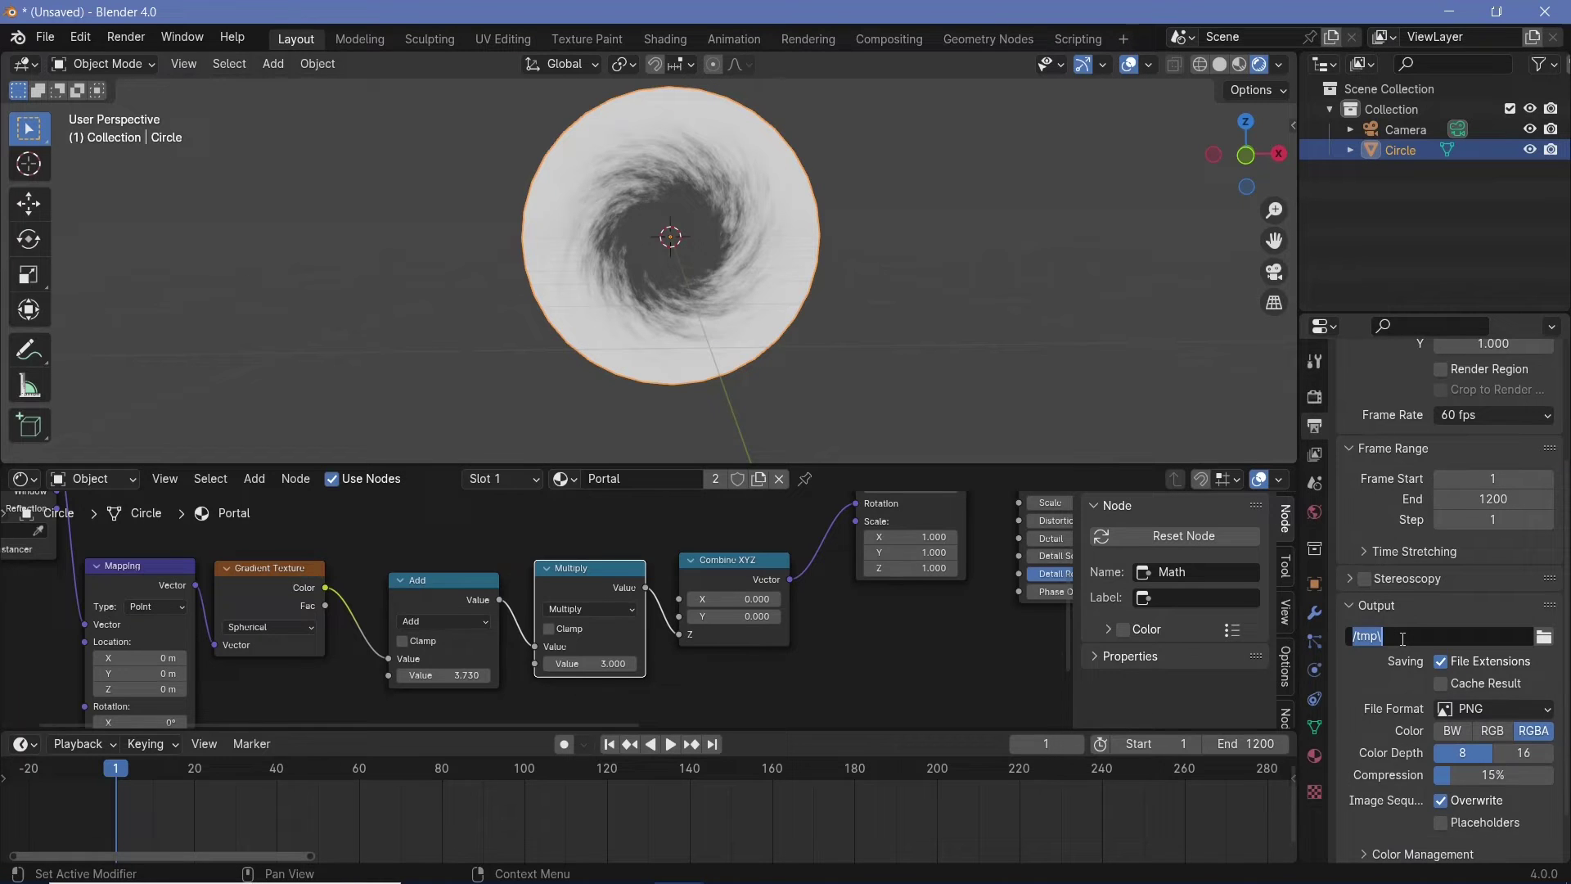
text(//)
key(Return)
click(1457, 709)
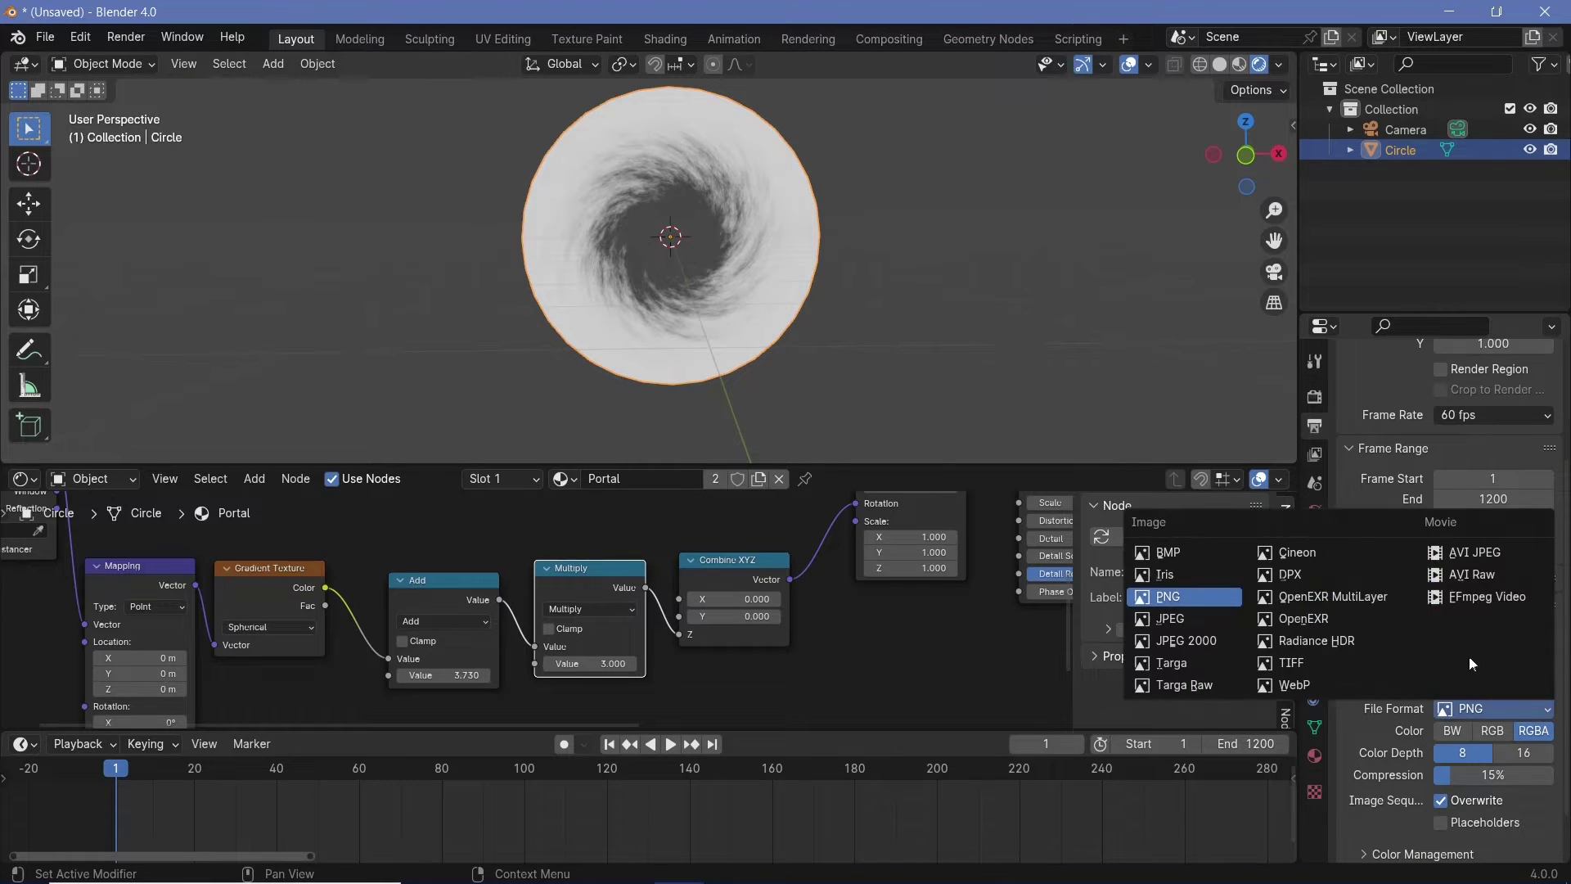
click(1473, 597)
Configure the video encoding with an MPEG-4 container and Perceptually Lossless output quality.
click(1409, 795)
scroll(1441, 753, down, 4)
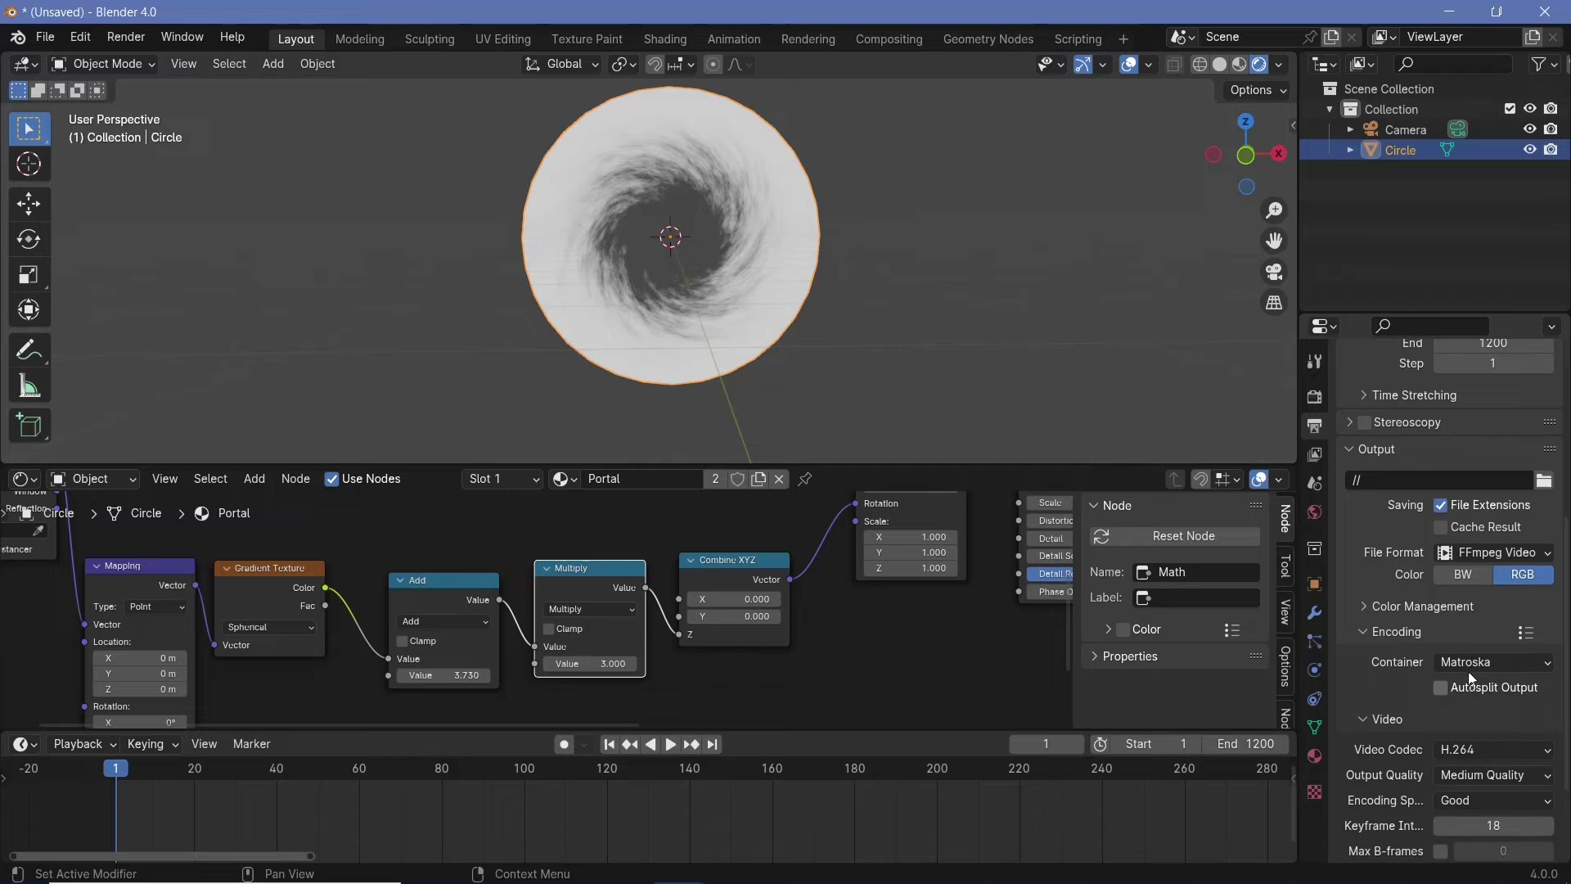
click(1466, 666)
click(1468, 483)
click(1458, 773)
click(1436, 644)
scroll(1398, 788, down, 4)
Keyframe the Add node's value at 0 on frame 0.
key(Left)
drag(428, 584, 420, 570)
click(424, 656)
text(0)
key(Return)
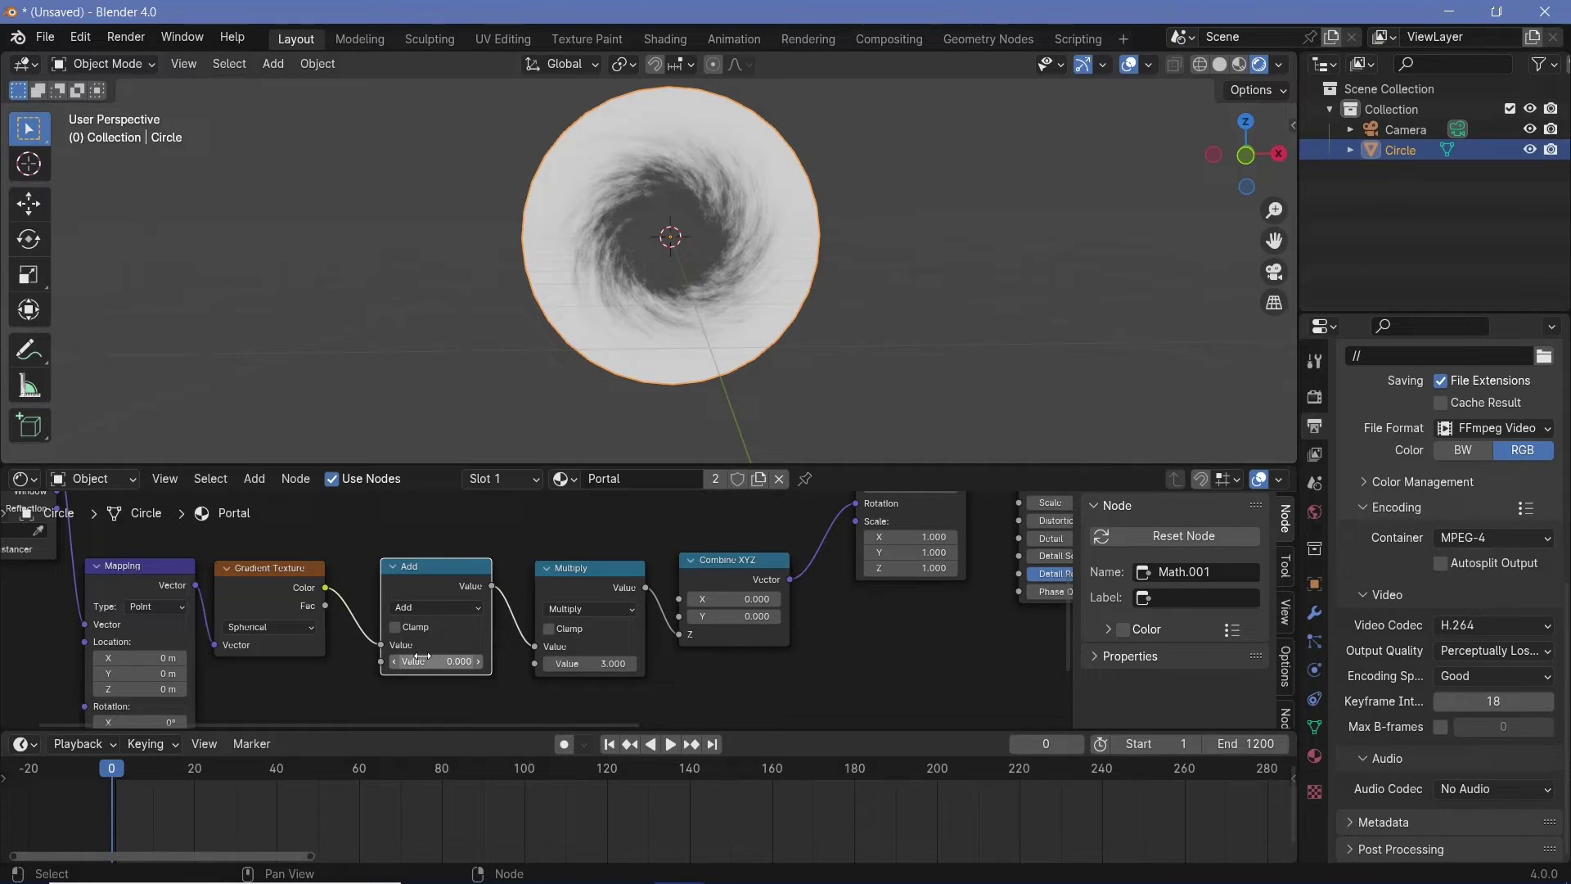
key(i)
Keyframe the Add node's value at tau (6.283) on frame 1200.
scroll(576, 798, down, 3)
ctrl+scroll(576, 798, down, 2)
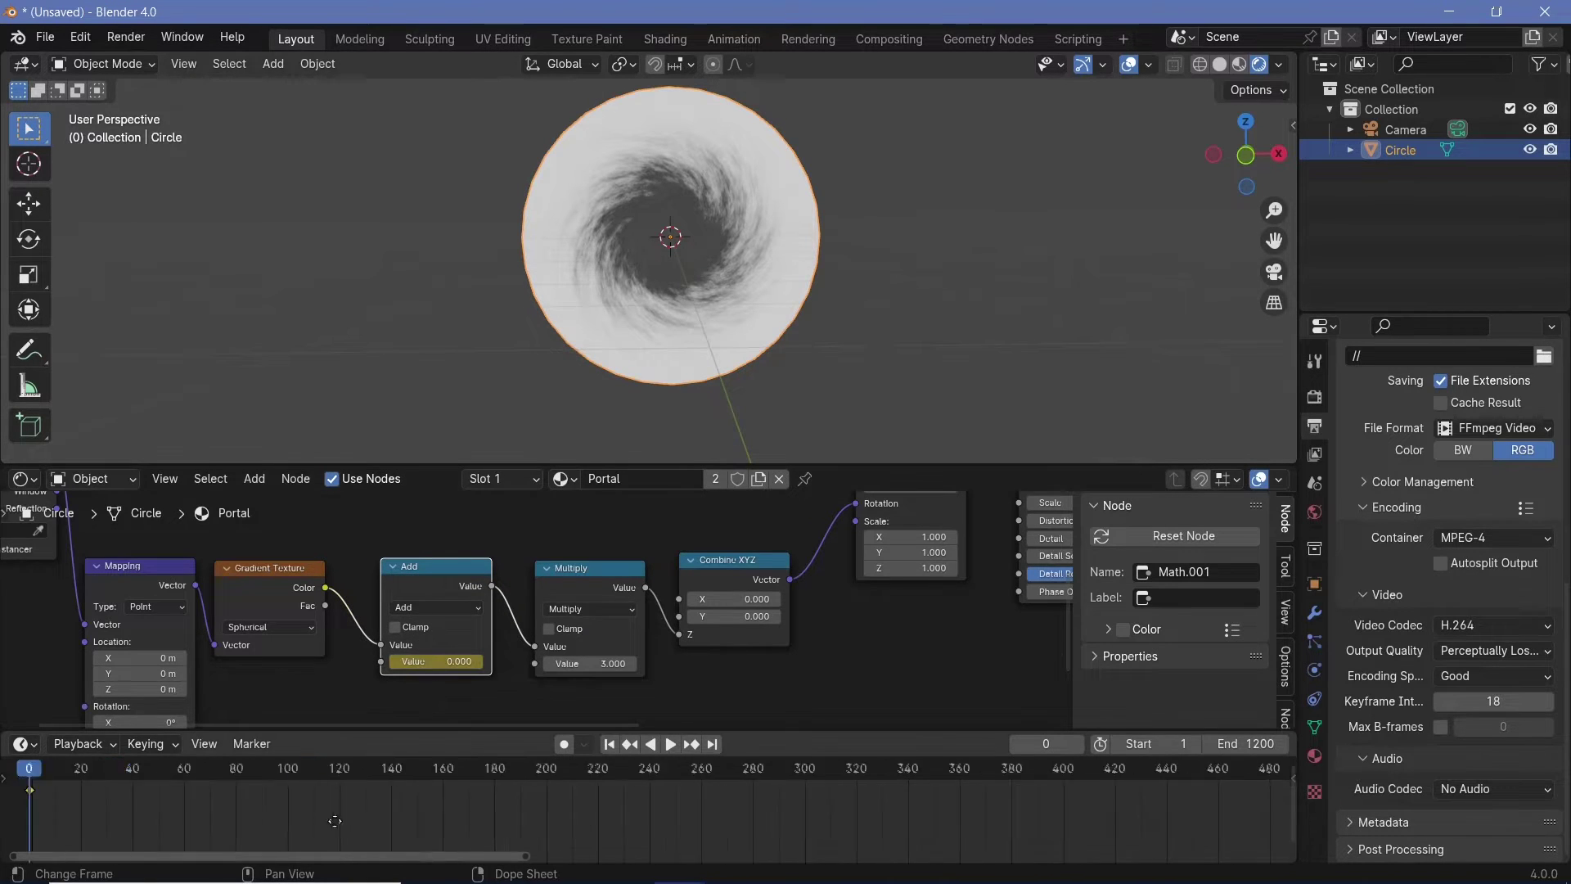
scroll(1063, 811, down, 6)
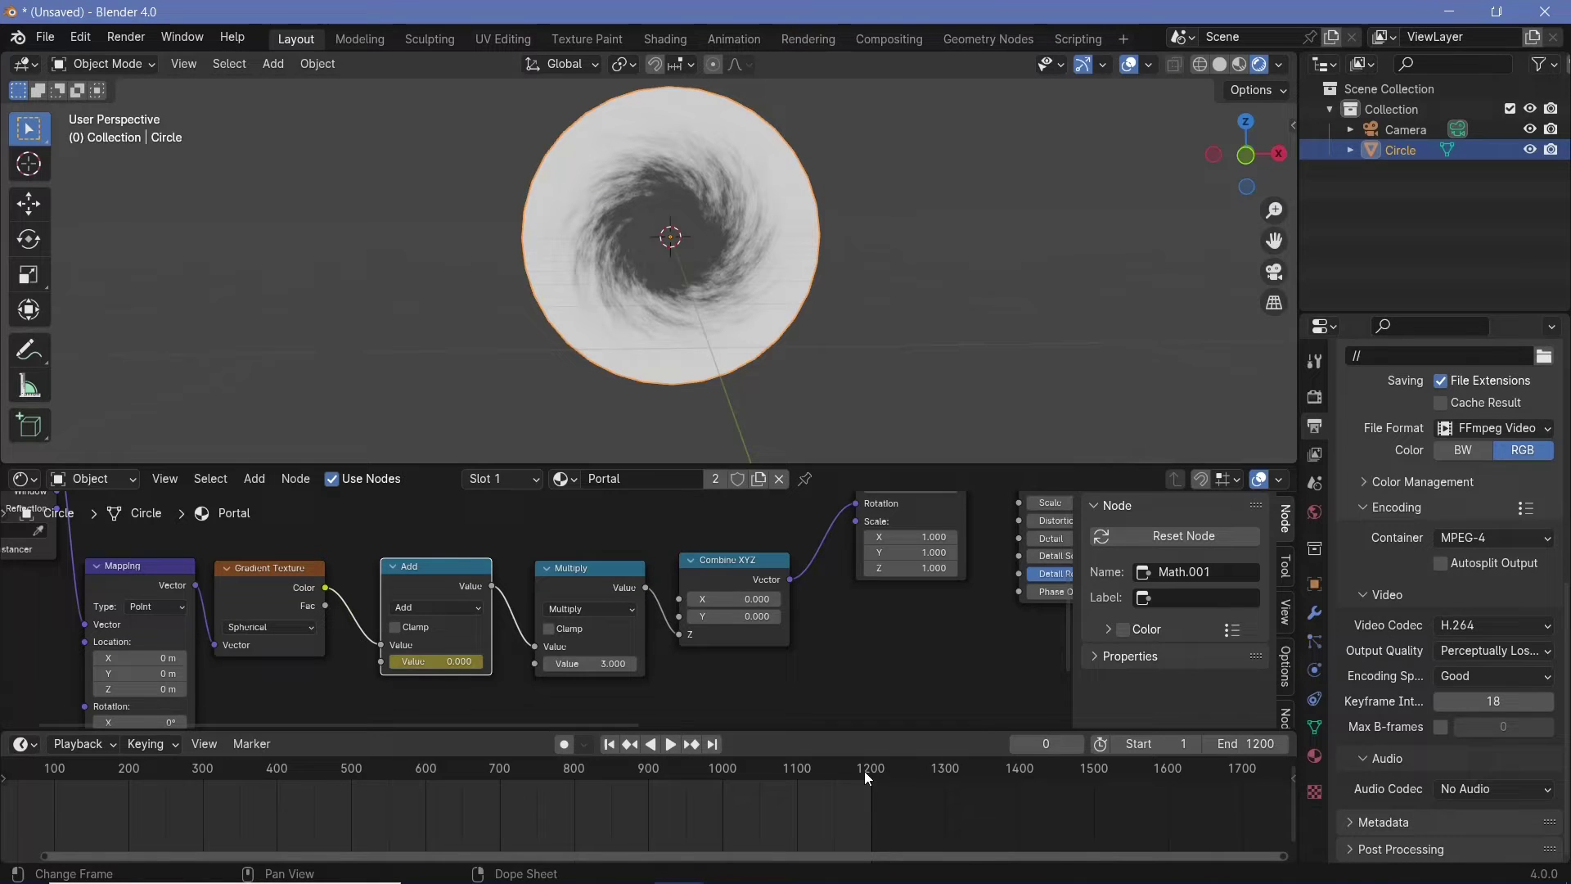
click(864, 771)
click(429, 664)
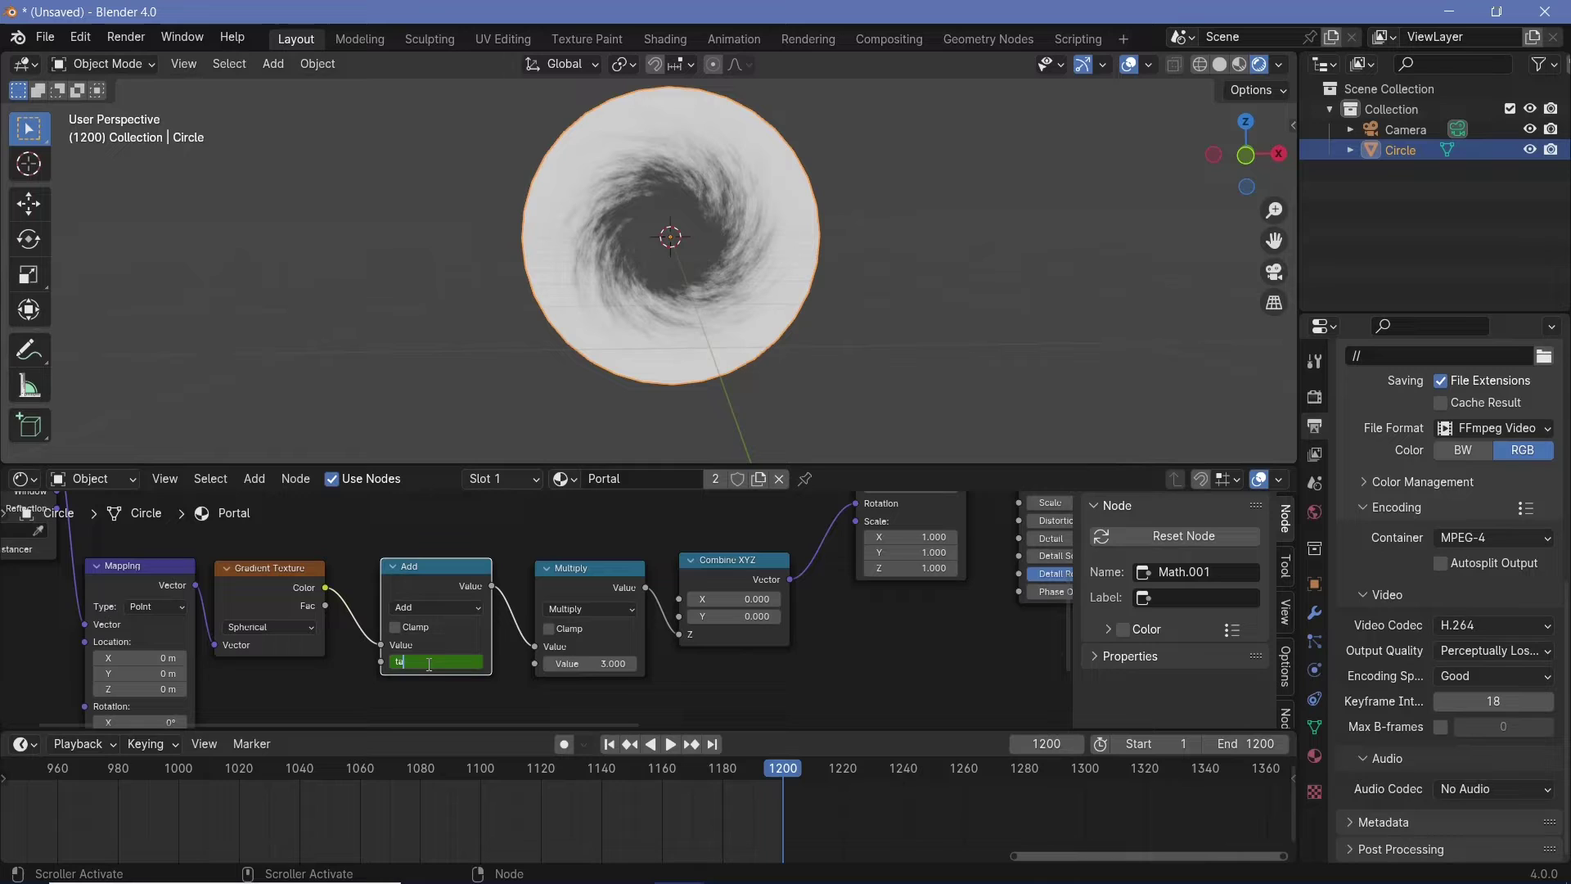
key(Return)
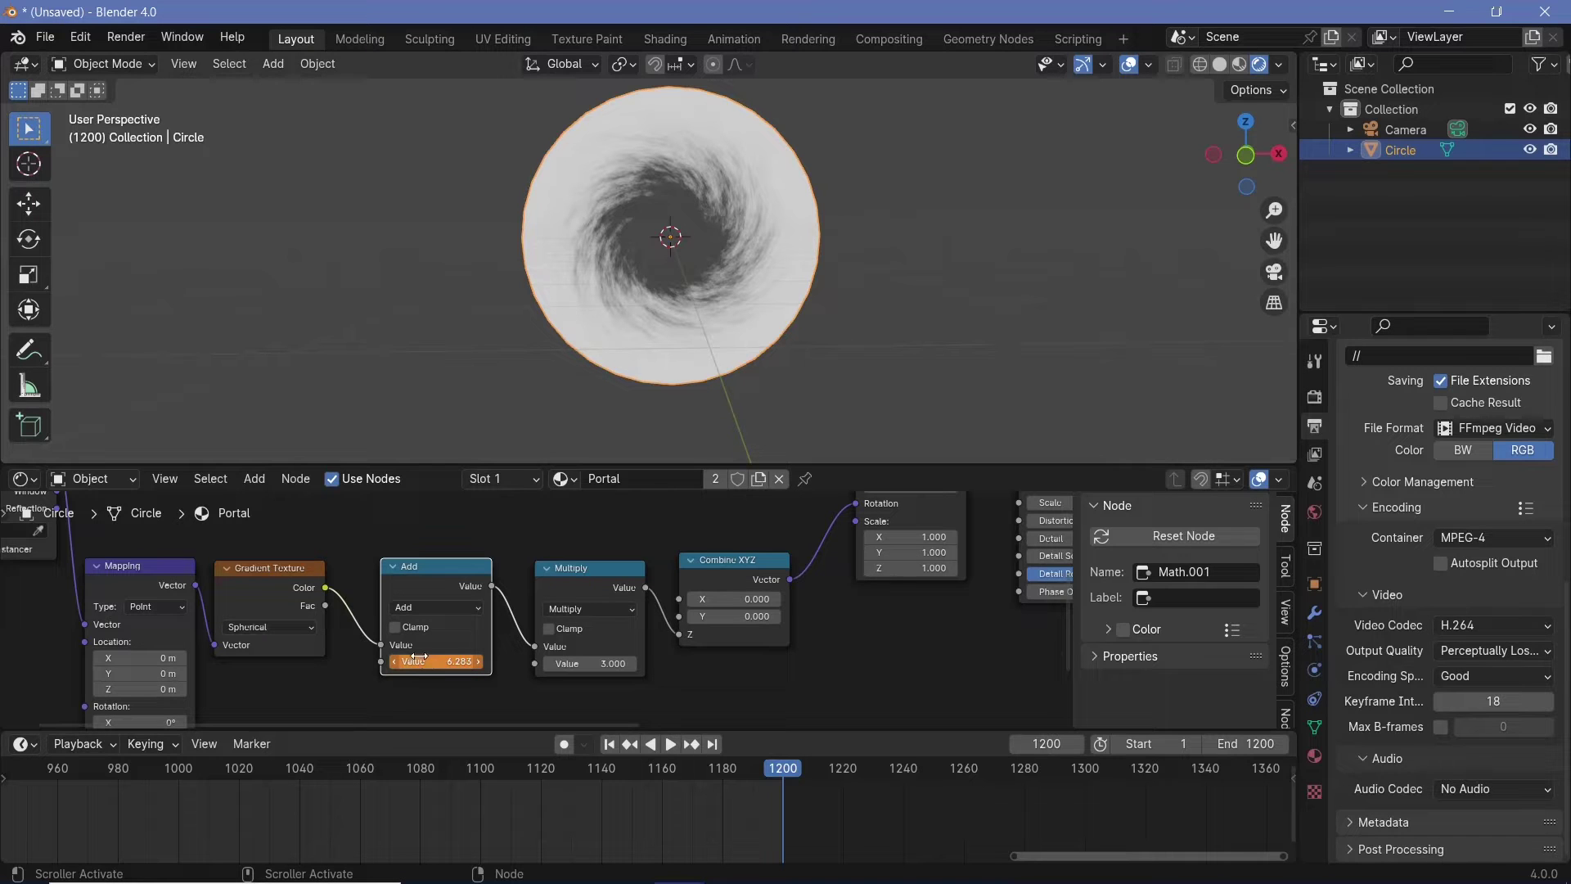
key(i)
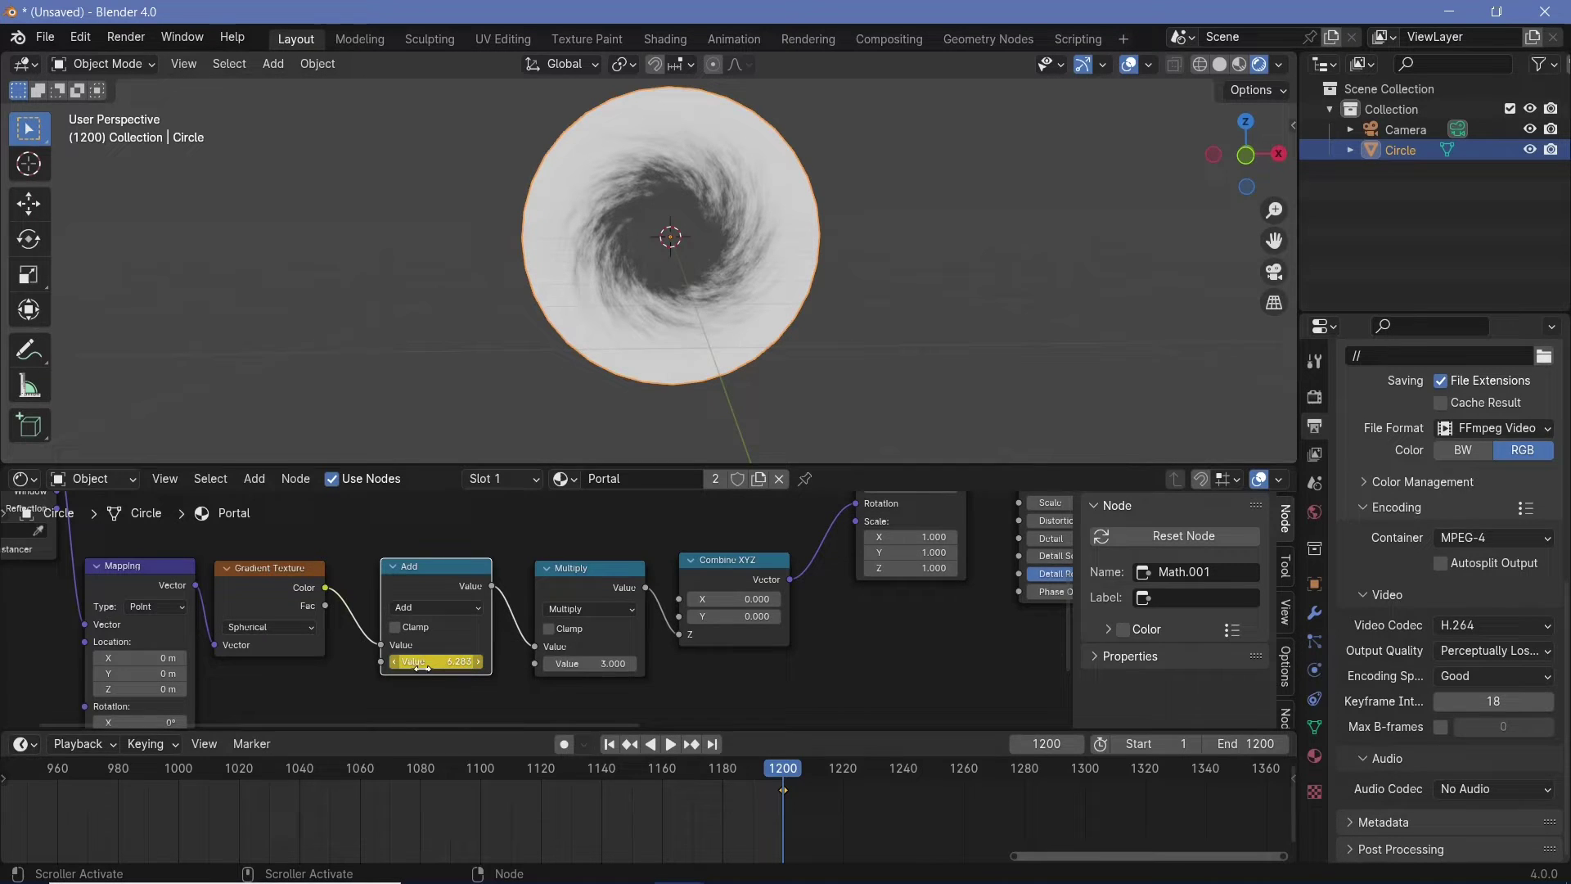
Set the interpolation of the Add node's keyframes to Linear.
scroll(581, 808, down, 9)
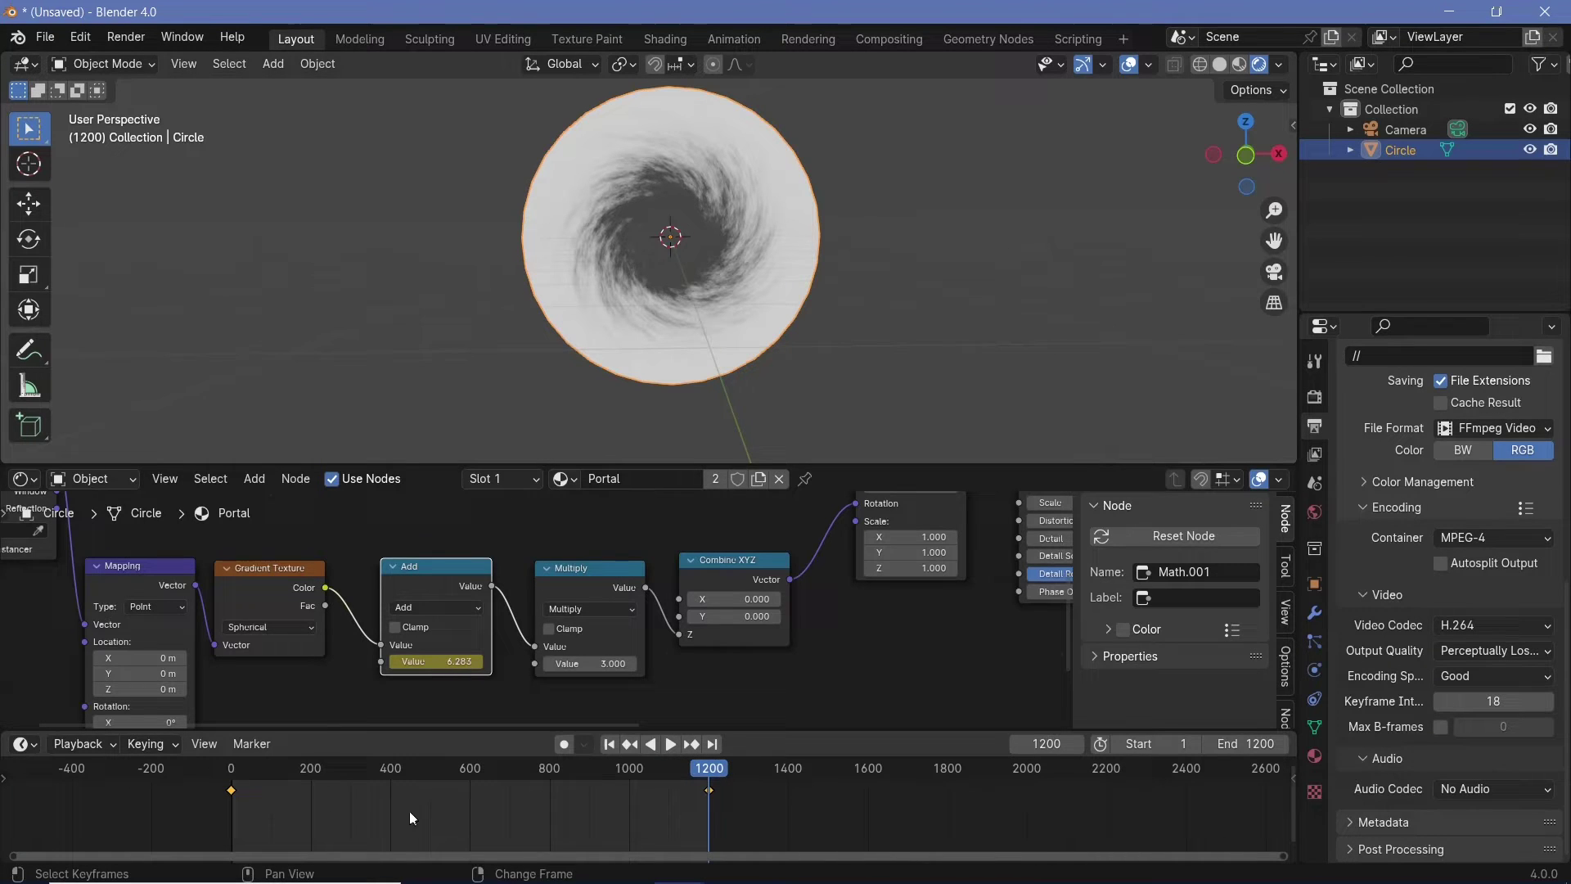
key(t)
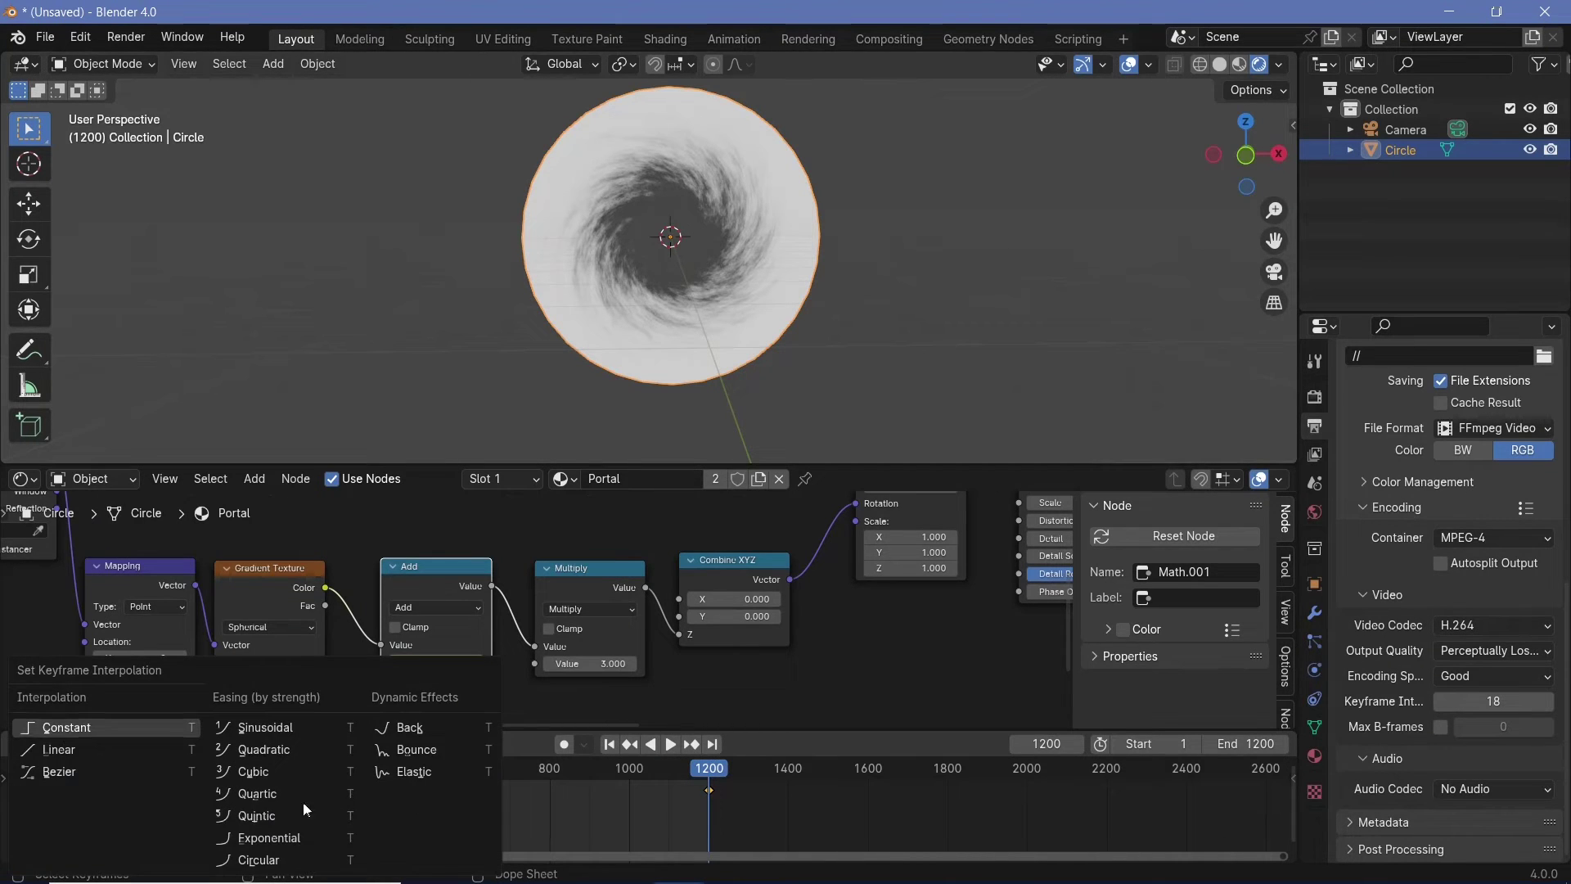
click(123, 744)
Play the animation and inspect the swirling motion of the portal on the circle.
key(space)
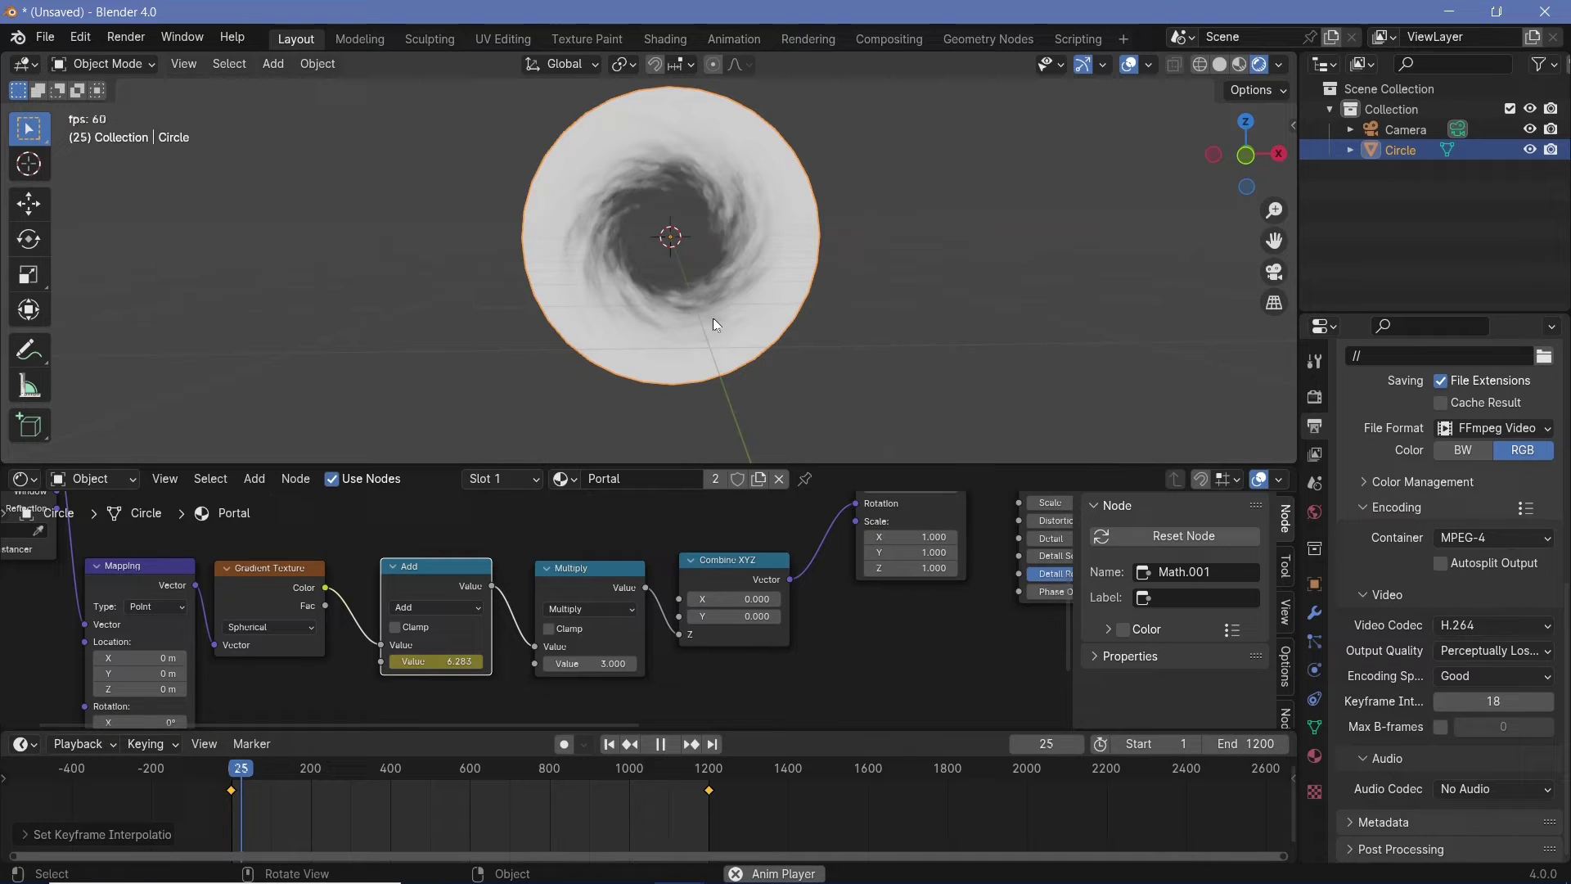
scroll(778, 317, up, 3)
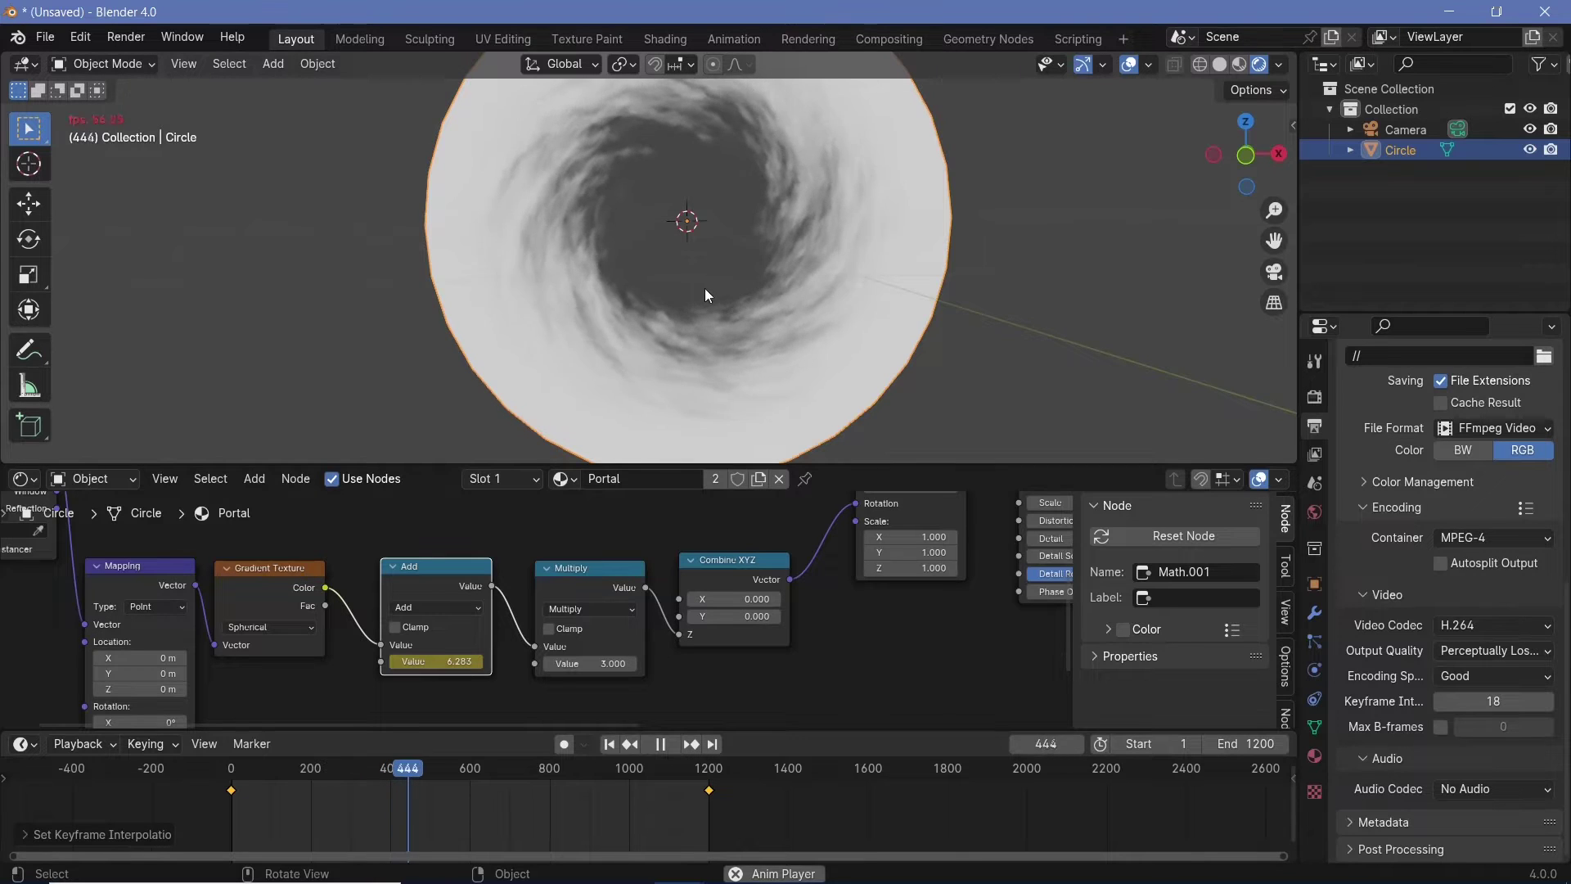
shift+middle_drag(655, 289, 476, 290)
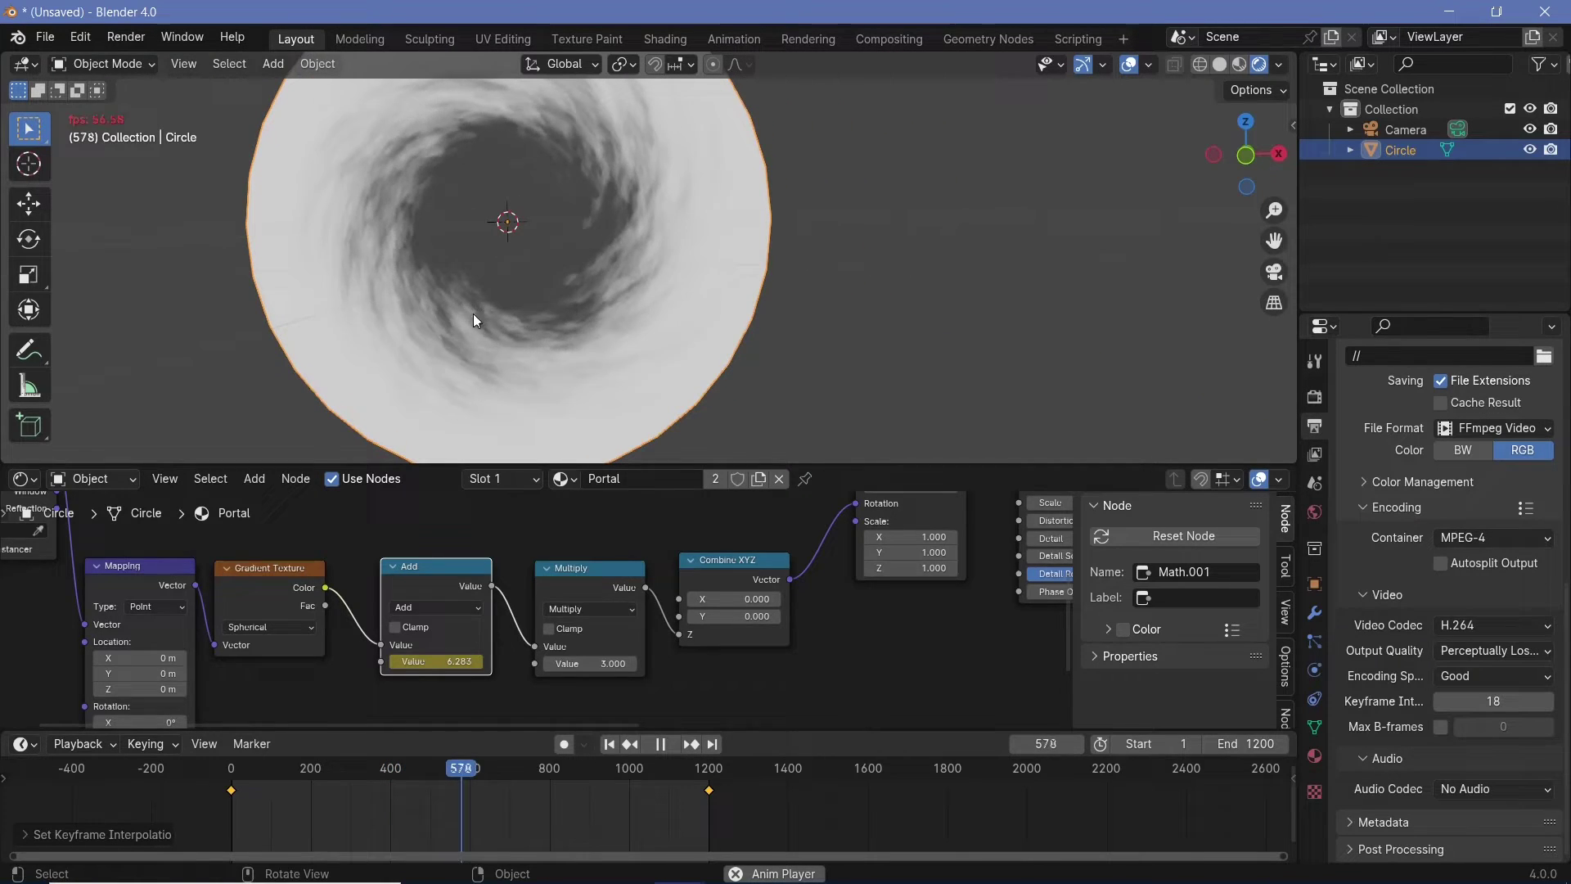
Experiment with the Location of the Mapping node feeding the Wave Texture, setting Y to 4.3 m and Z back to 0 m.
scroll(504, 542, down, 2)
middle_drag(782, 622, 685, 663)
scroll(713, 567, up, 3)
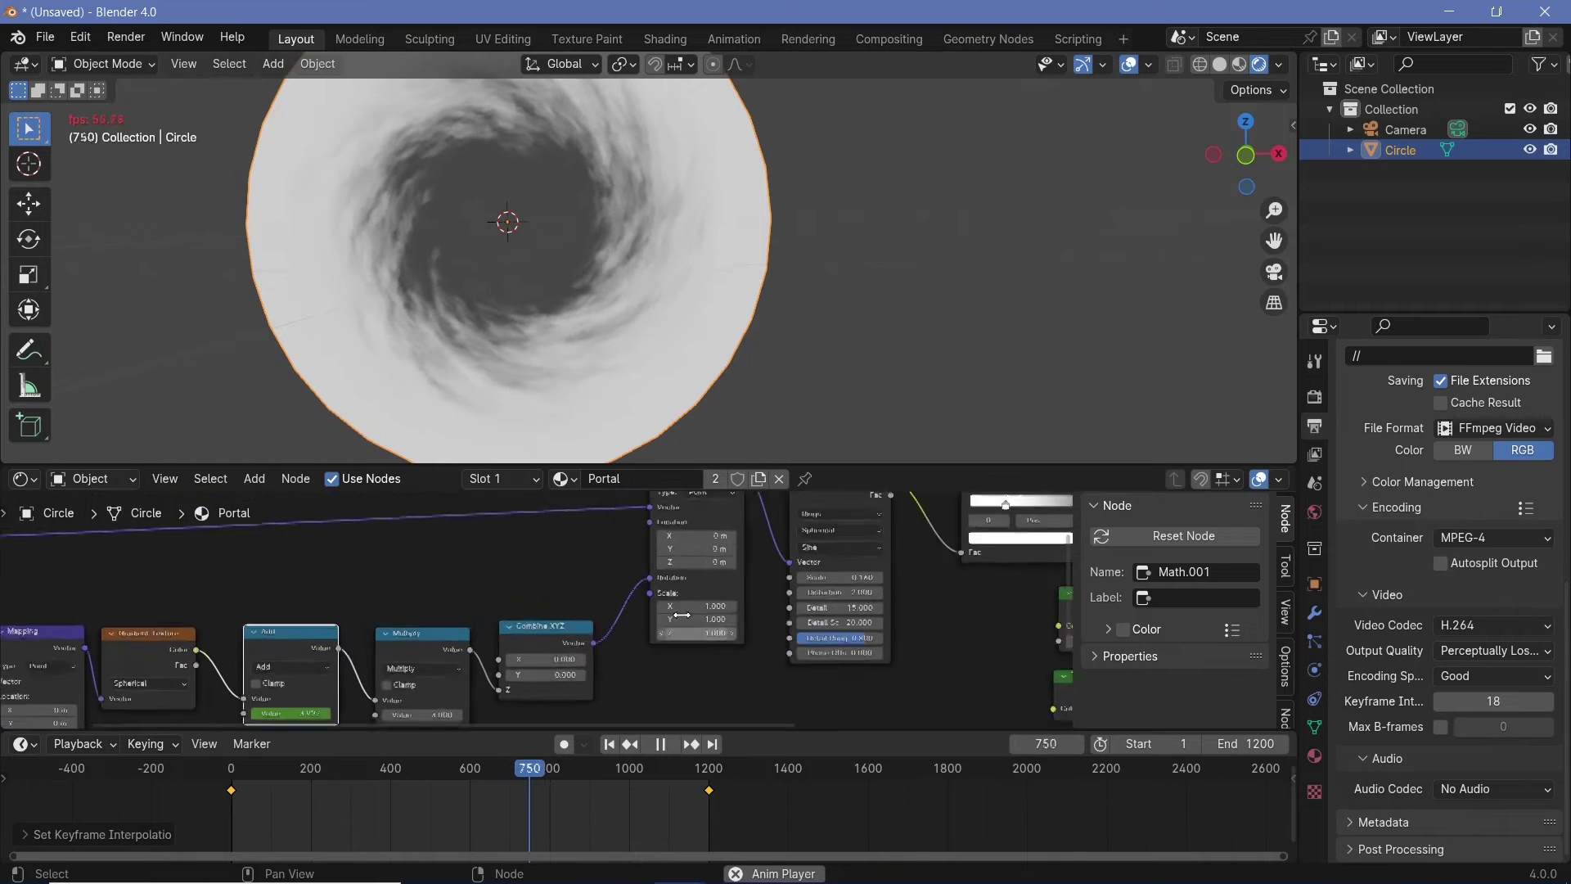
drag(710, 558, 788, 558)
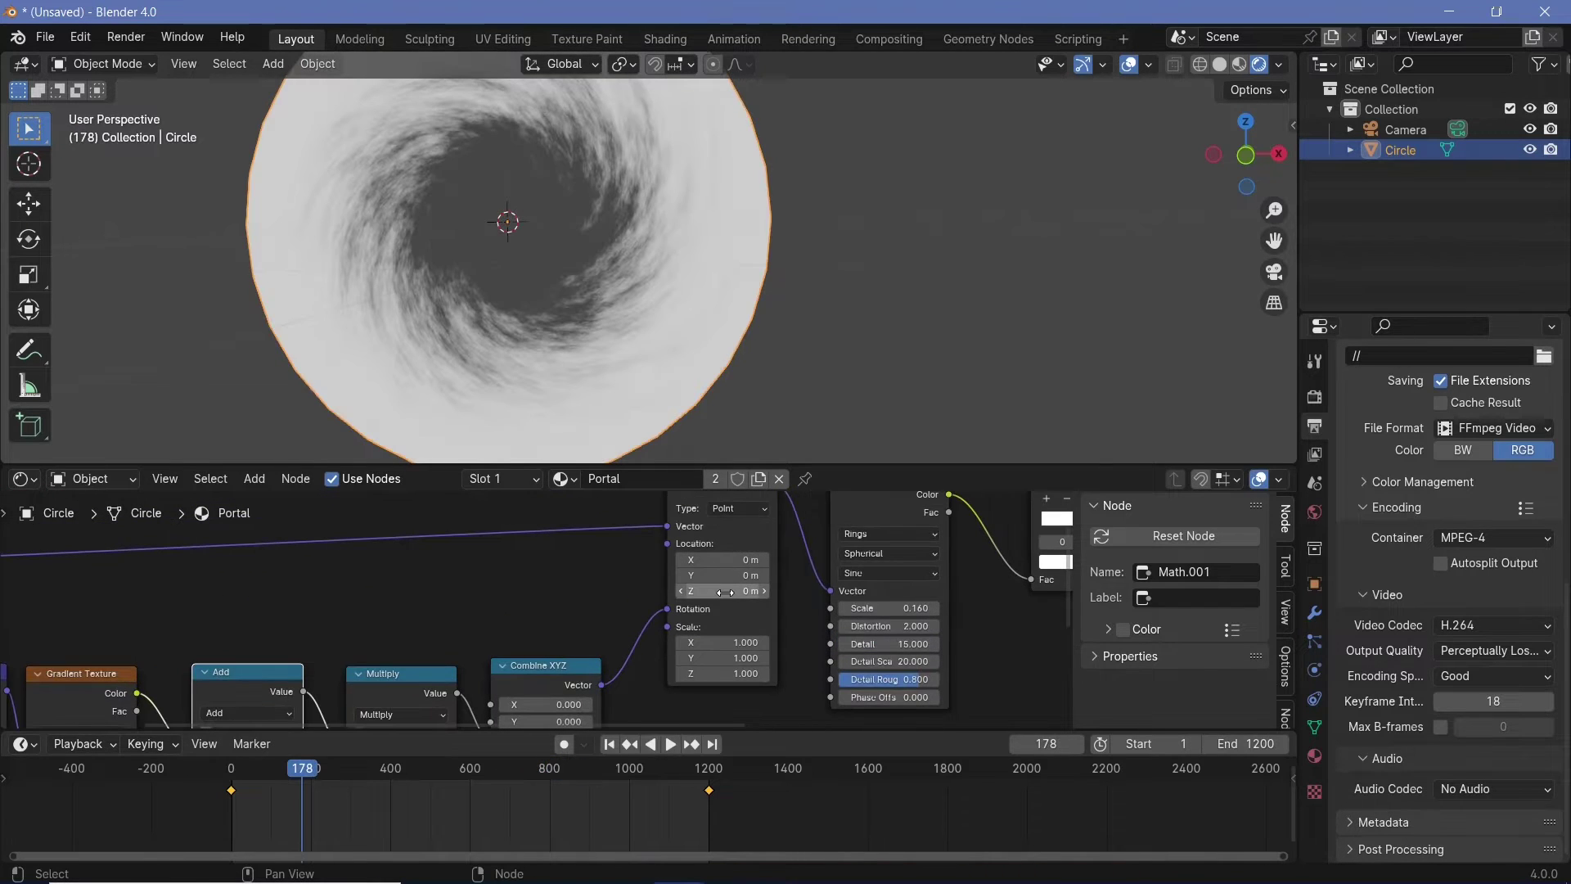
drag(725, 591, 789, 575)
click(725, 592)
text(0)
key(Return)
scroll(685, 317, down, 2)
shift+middle_drag(661, 295, 616, 370)
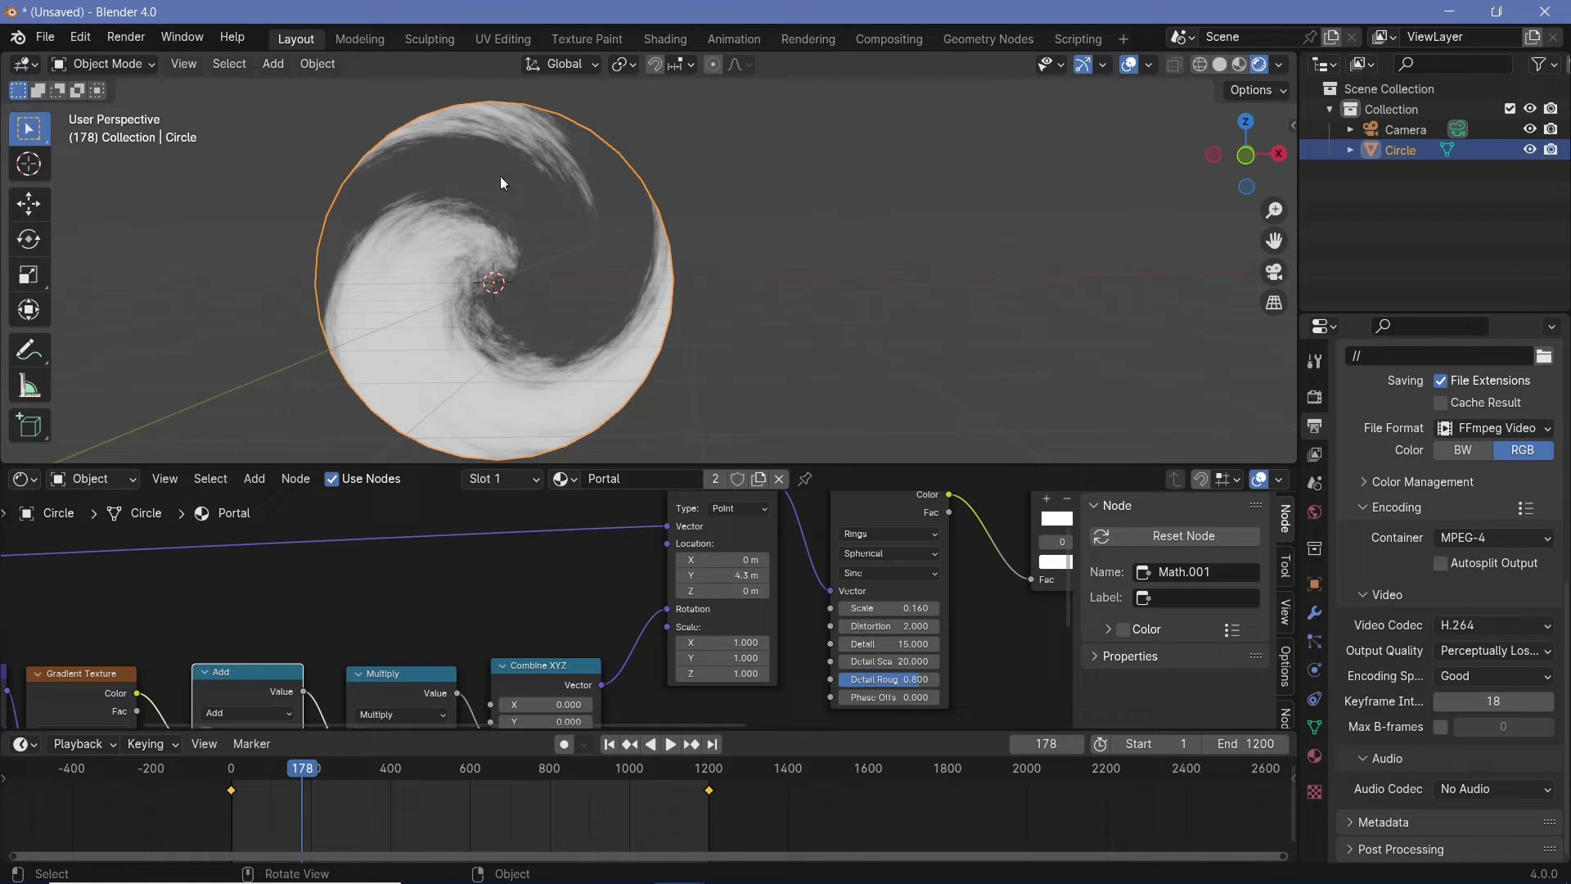
Return the Mapping node's Location Y to 0 m, and set its Location Z to 1.6 m and Scale Z to 0.
click(717, 574)
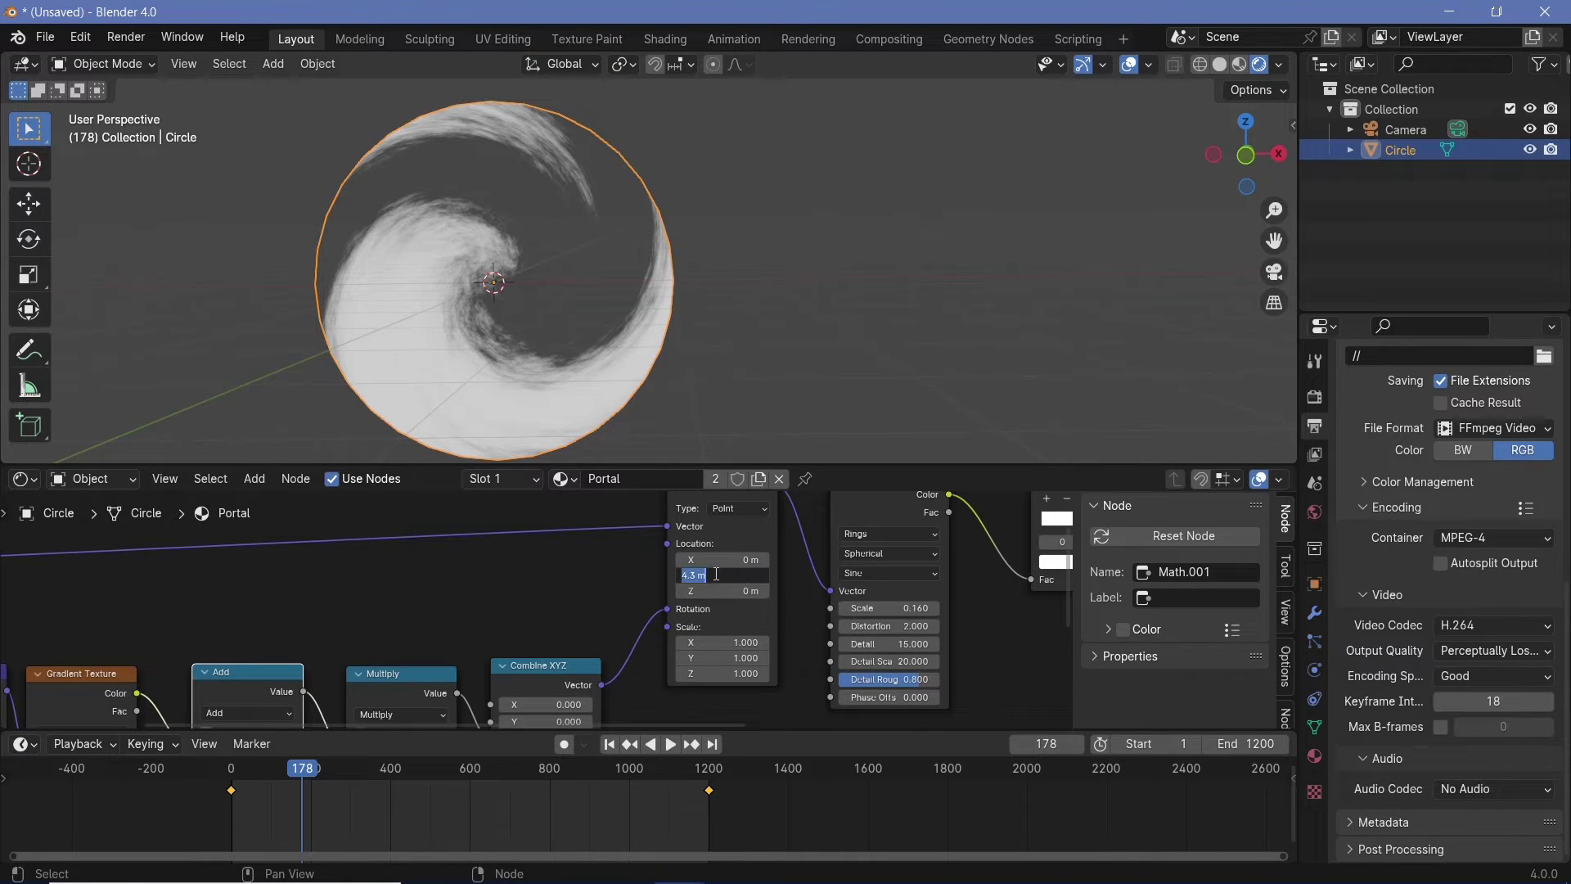
text(0)
key(Return)
drag(712, 560, 720, 591)
key(Escape)
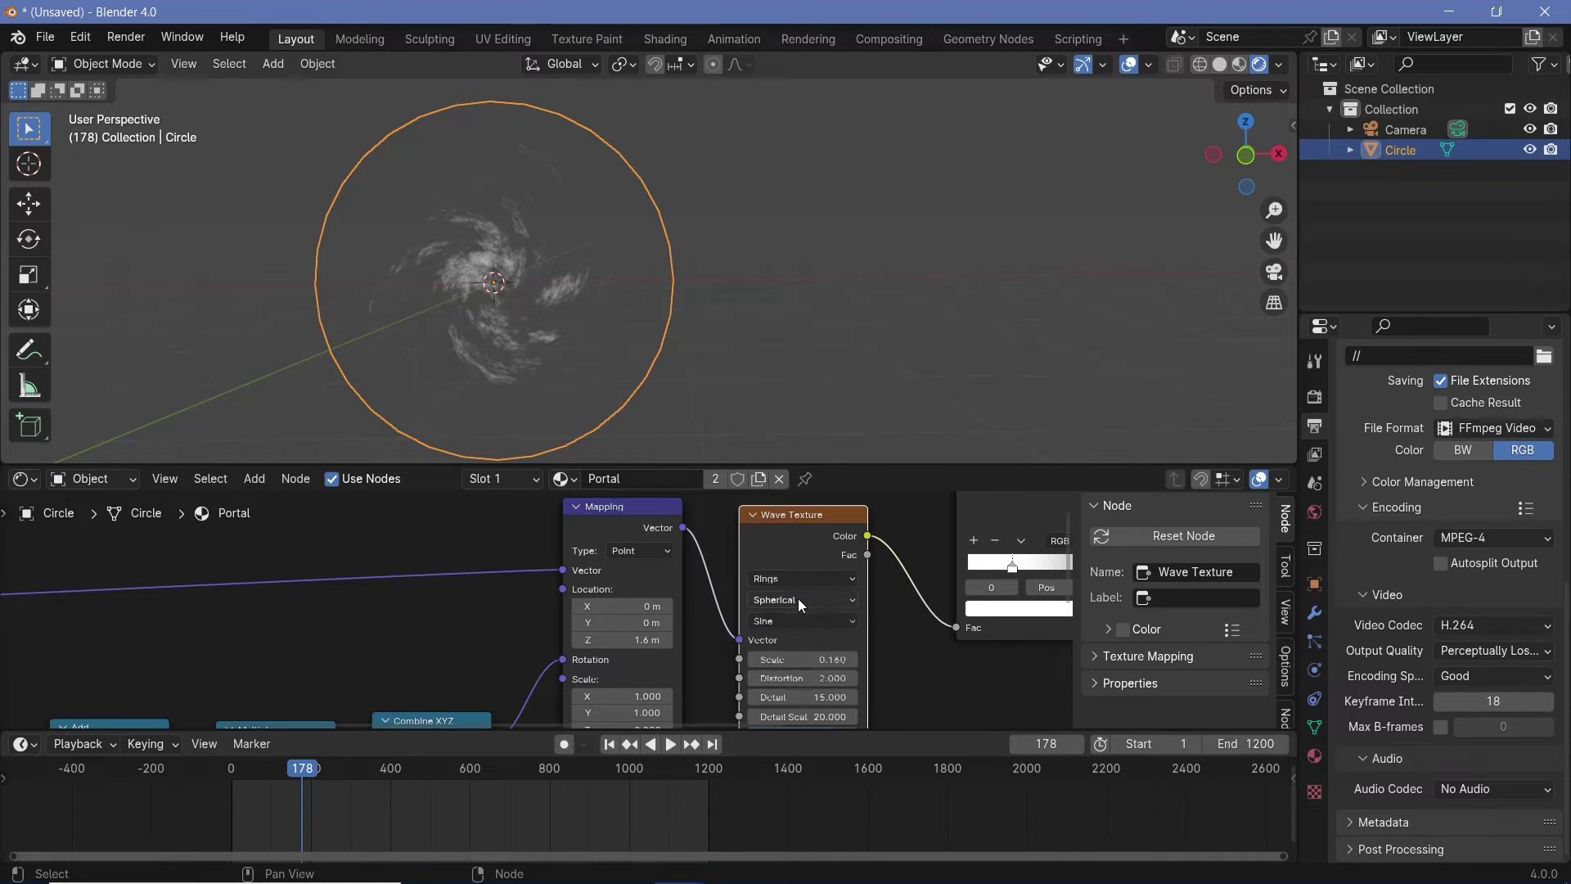
Change the Wave Texture's rings direction to Z and try a Location Z of 8.2 m on the Mapping node.
click(798, 597)
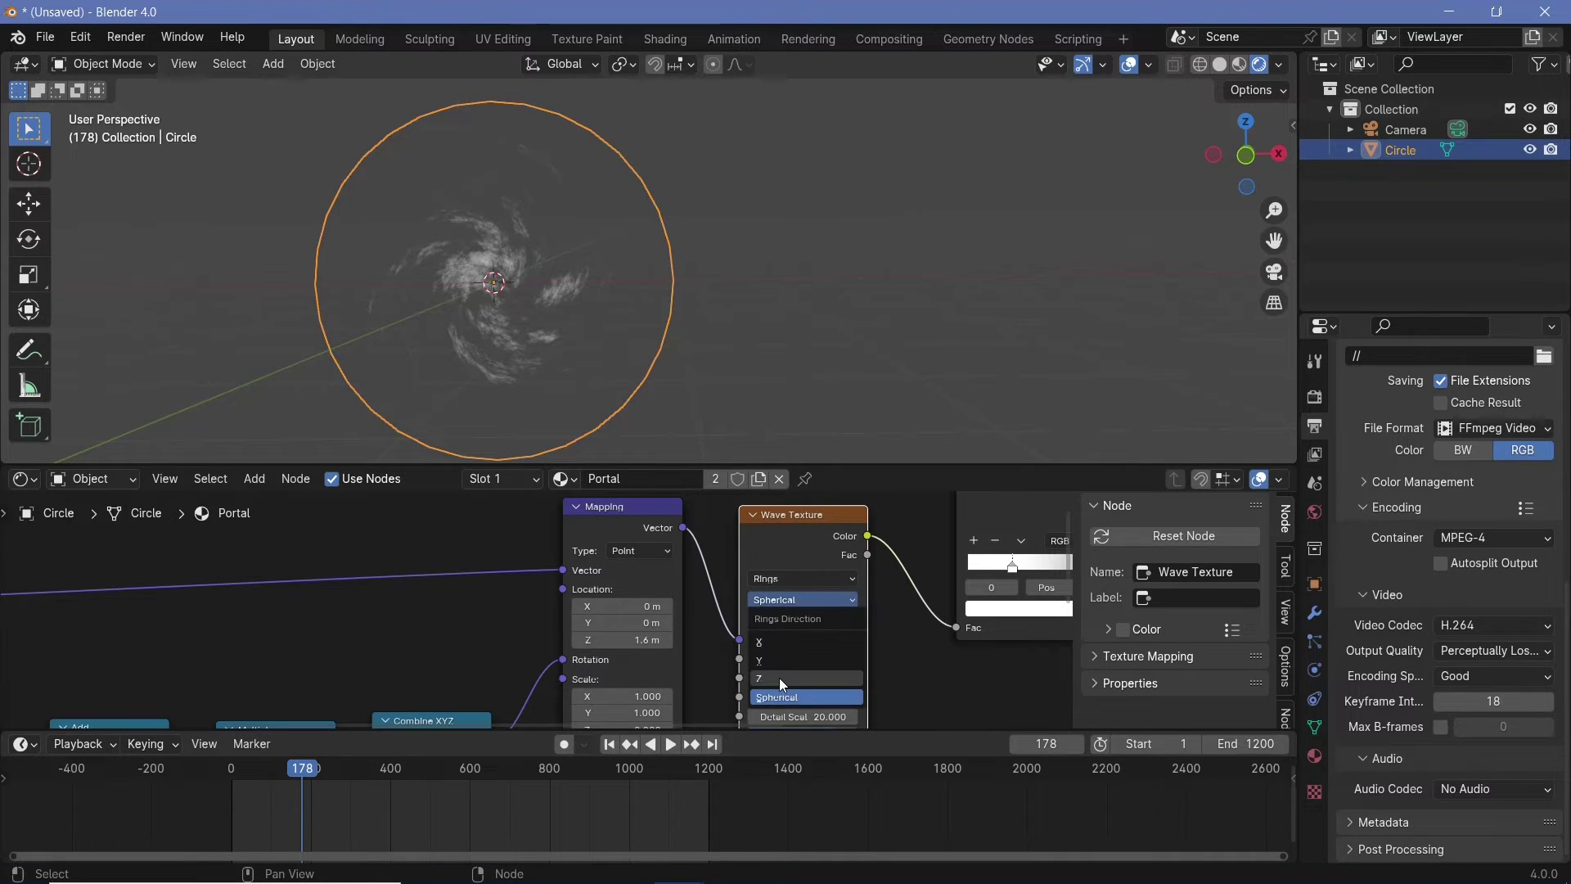
click(779, 678)
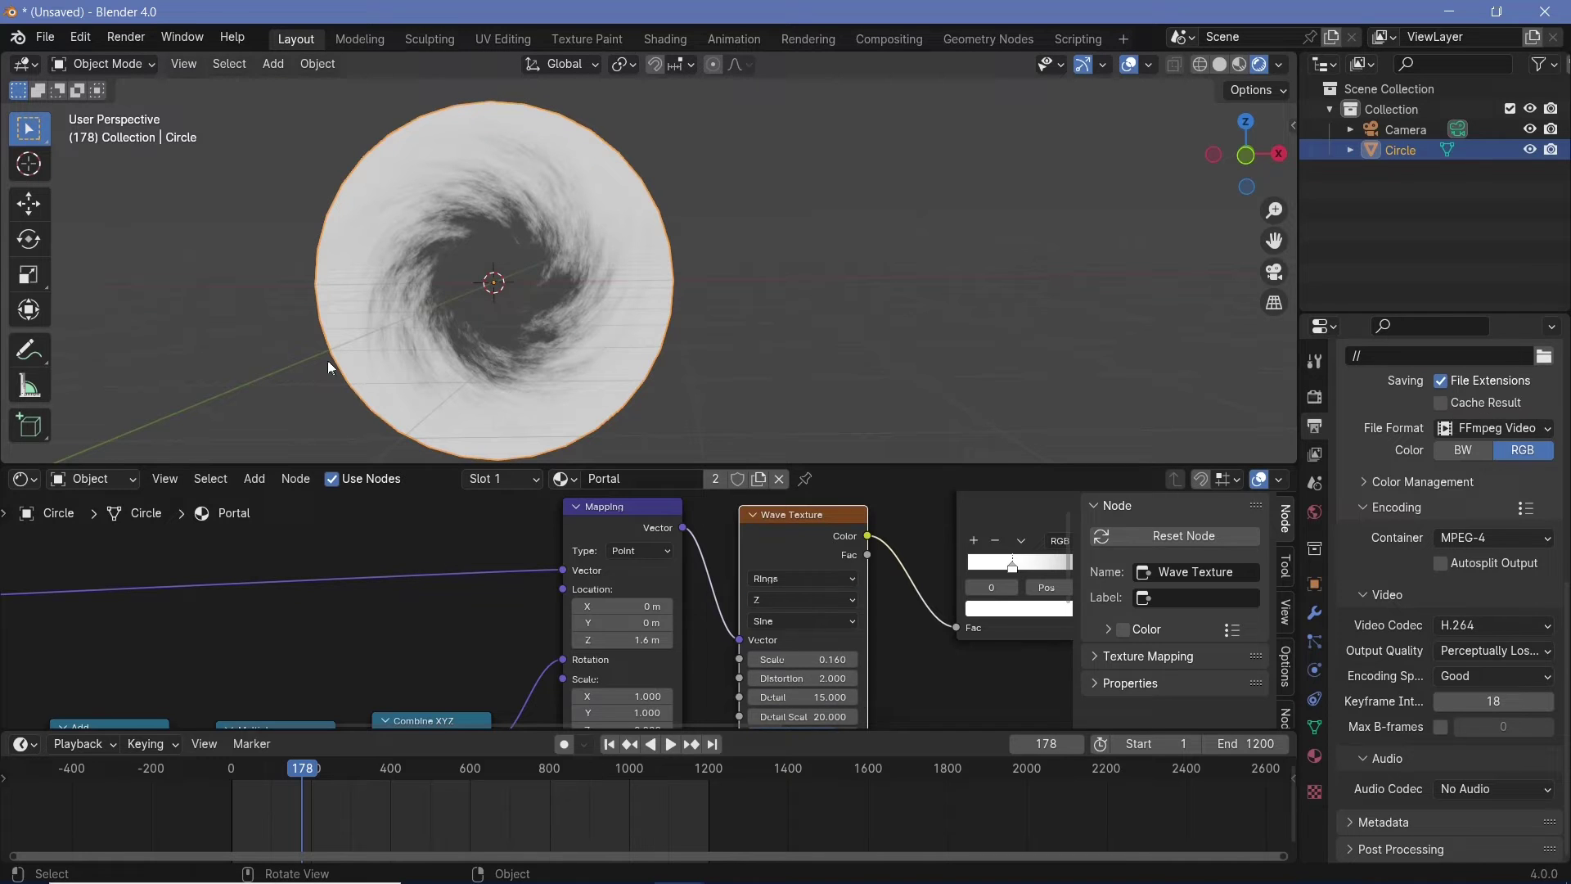
middle_drag(622, 639, 684, 605)
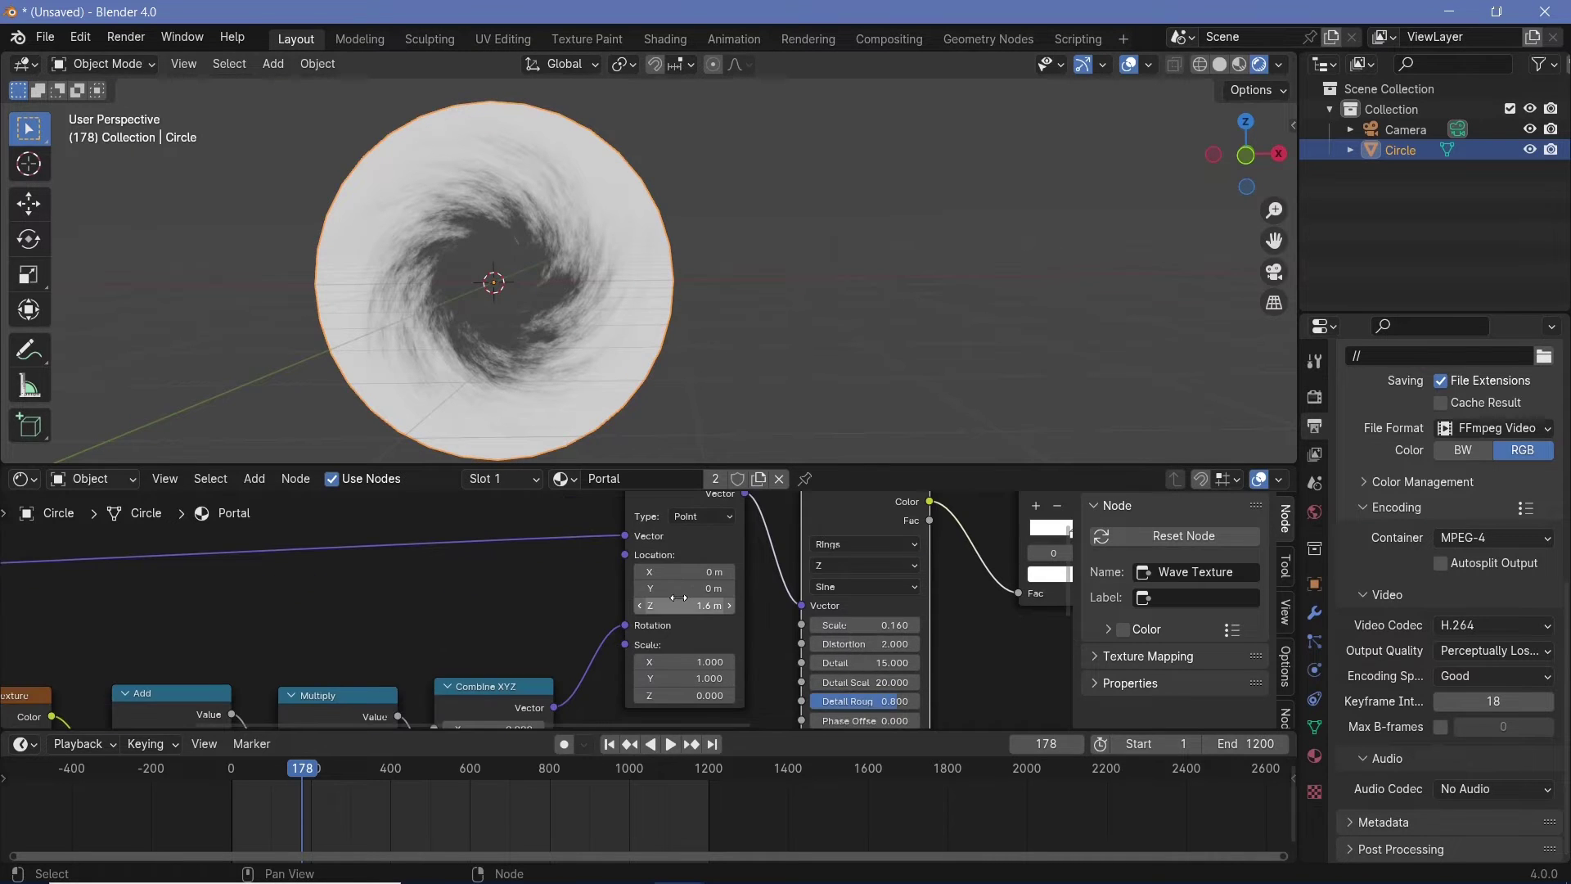
drag(684, 605, 1076, 604)
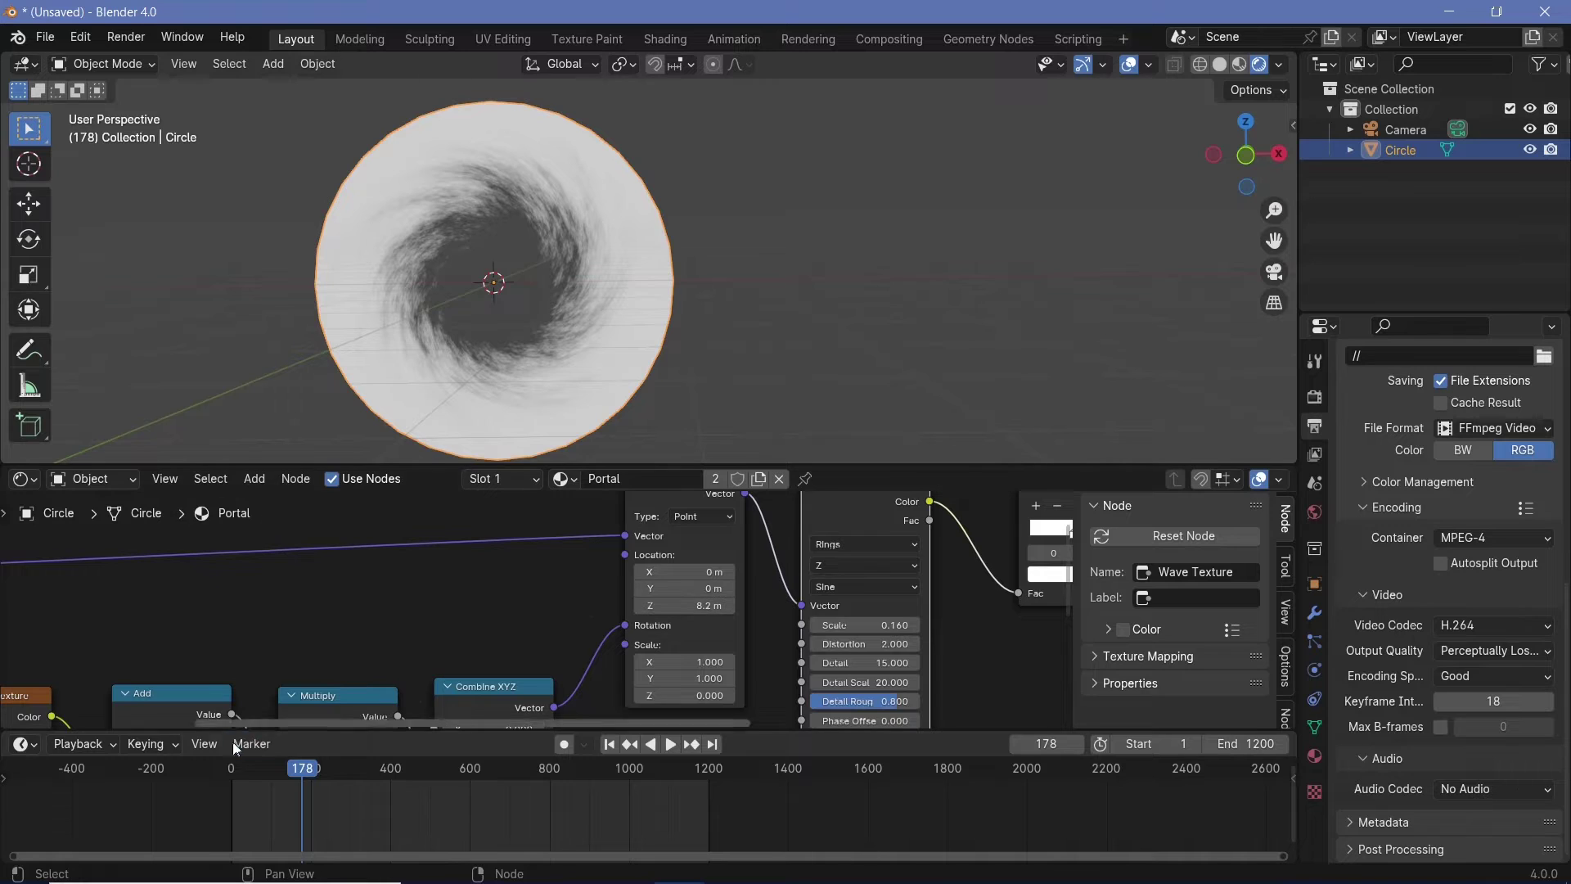
Keyframe the Mapping node's Location on frame 0 with Z at 0 m.
click(233, 765)
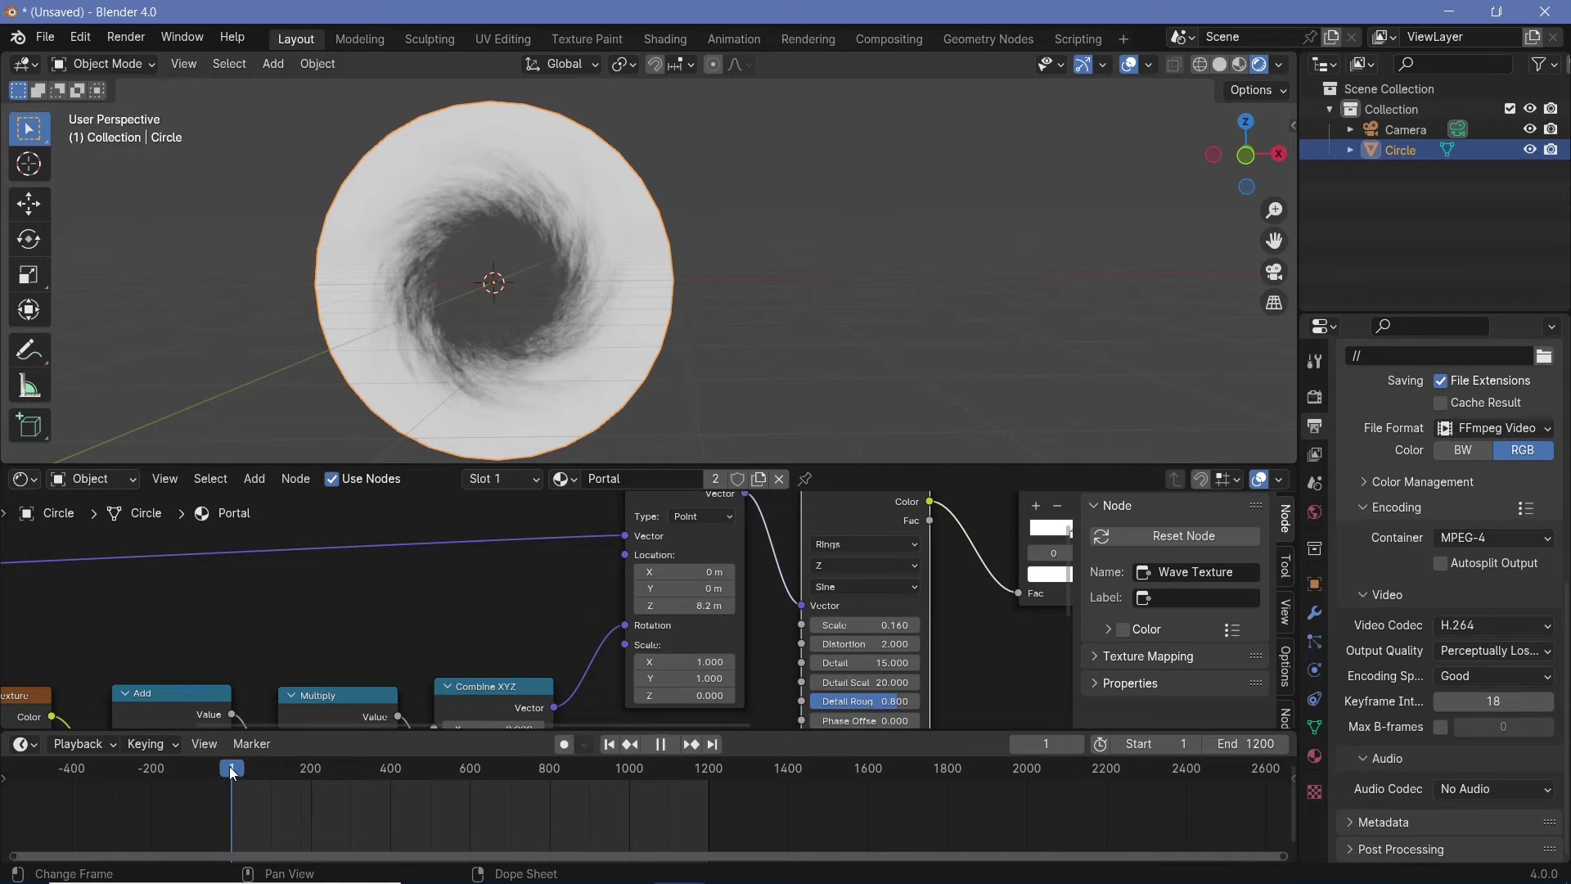
click(708, 606)
text(0)
key(Return)
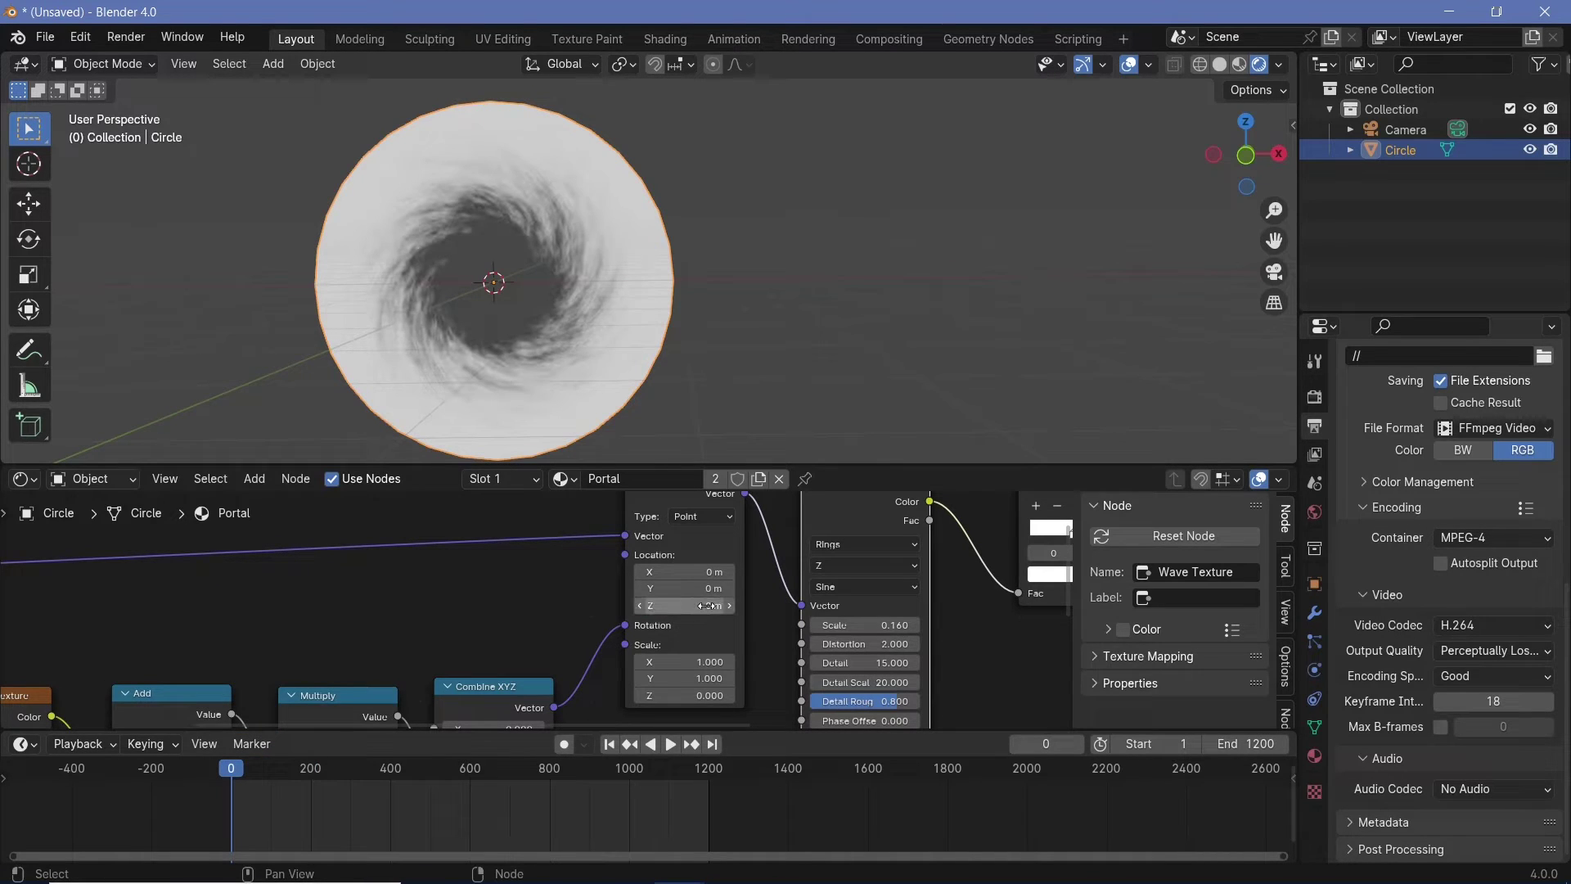
key(i)
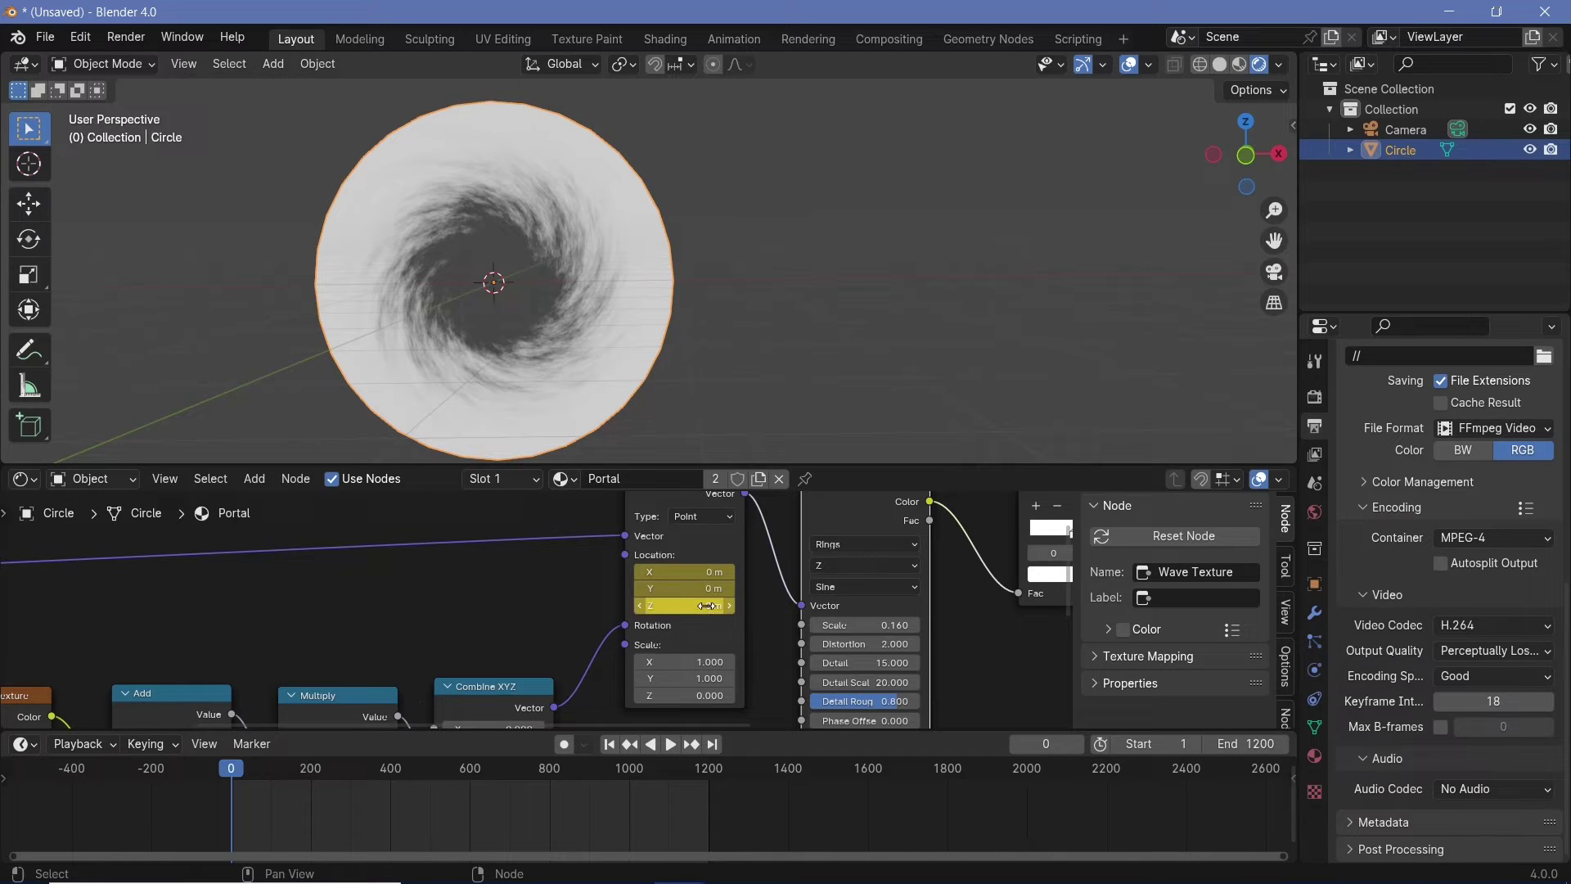
Keyframe the Mapping node's Location on frame 1200 with Z at 0 m.
click(711, 769)
key(Left)
key(Left)
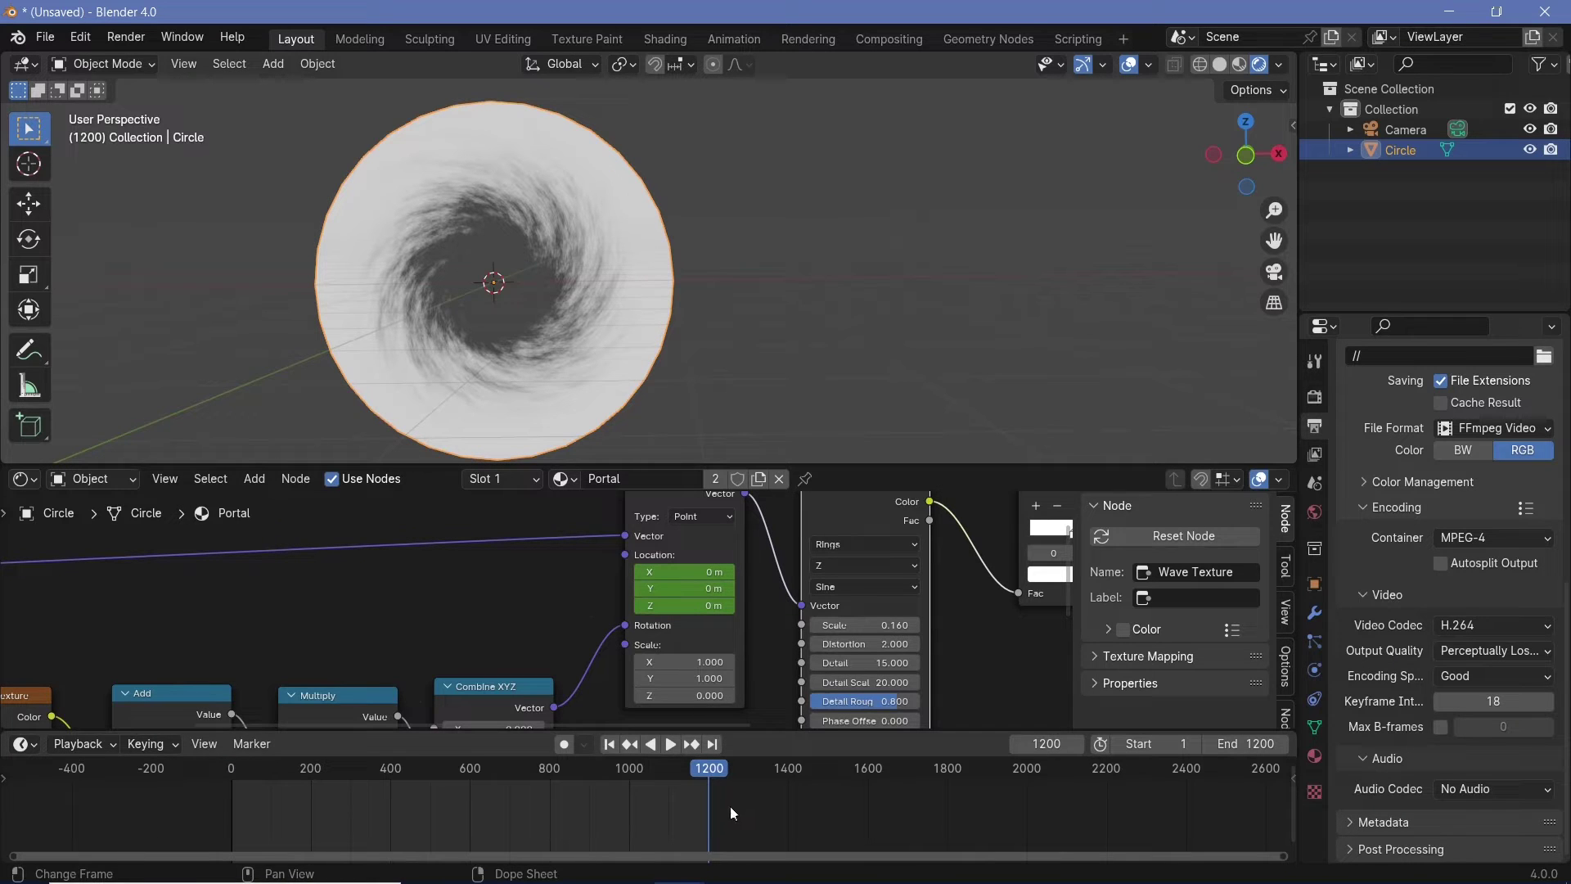
click(678, 605)
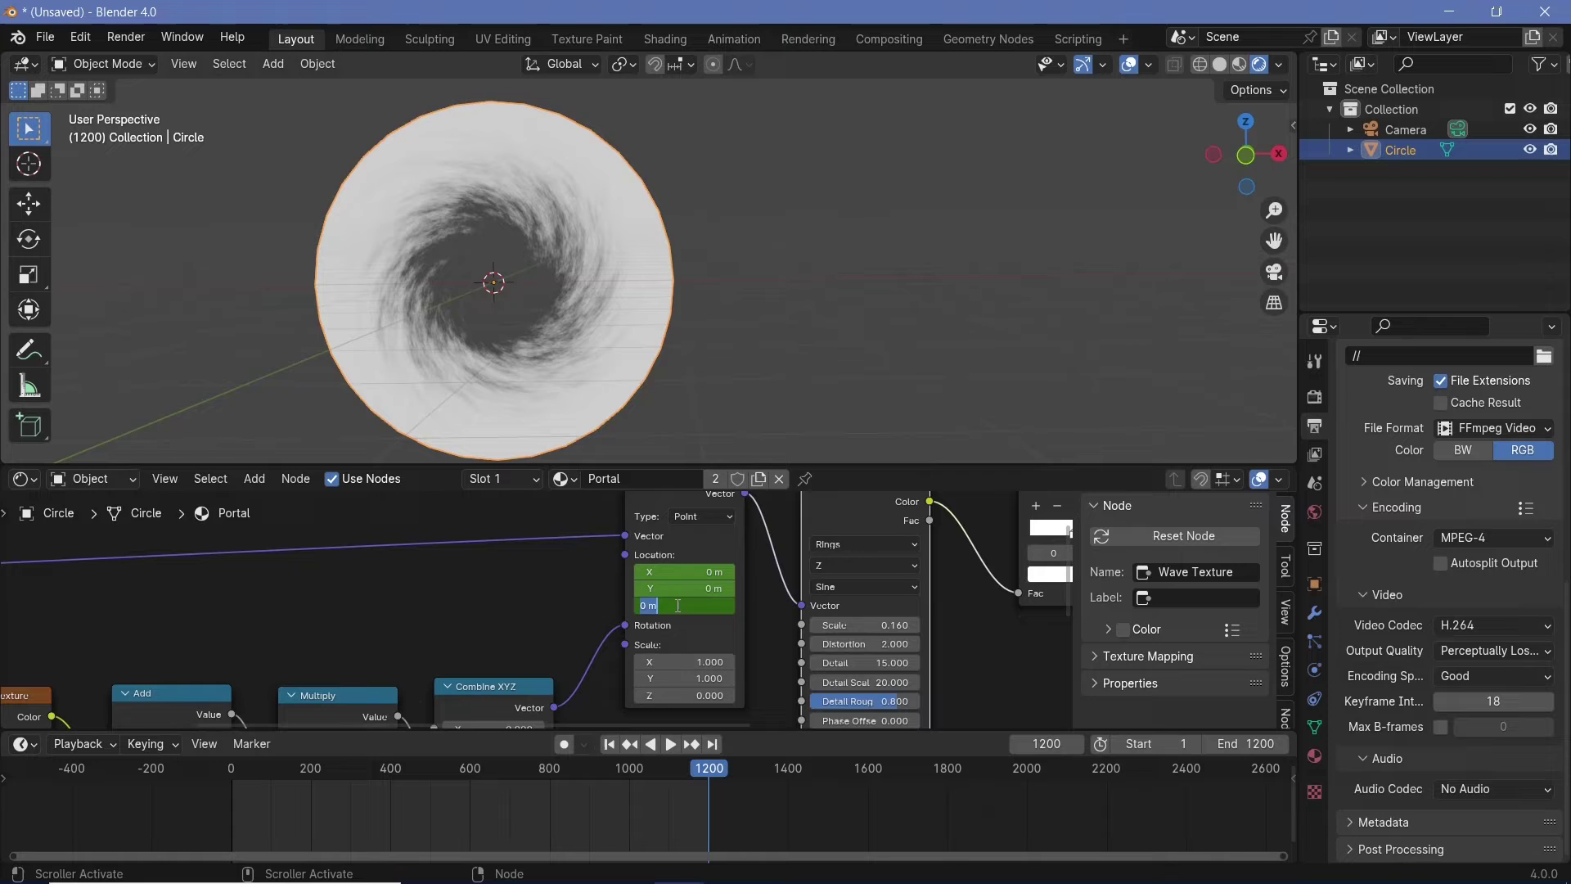
click(761, 621)
key(i)
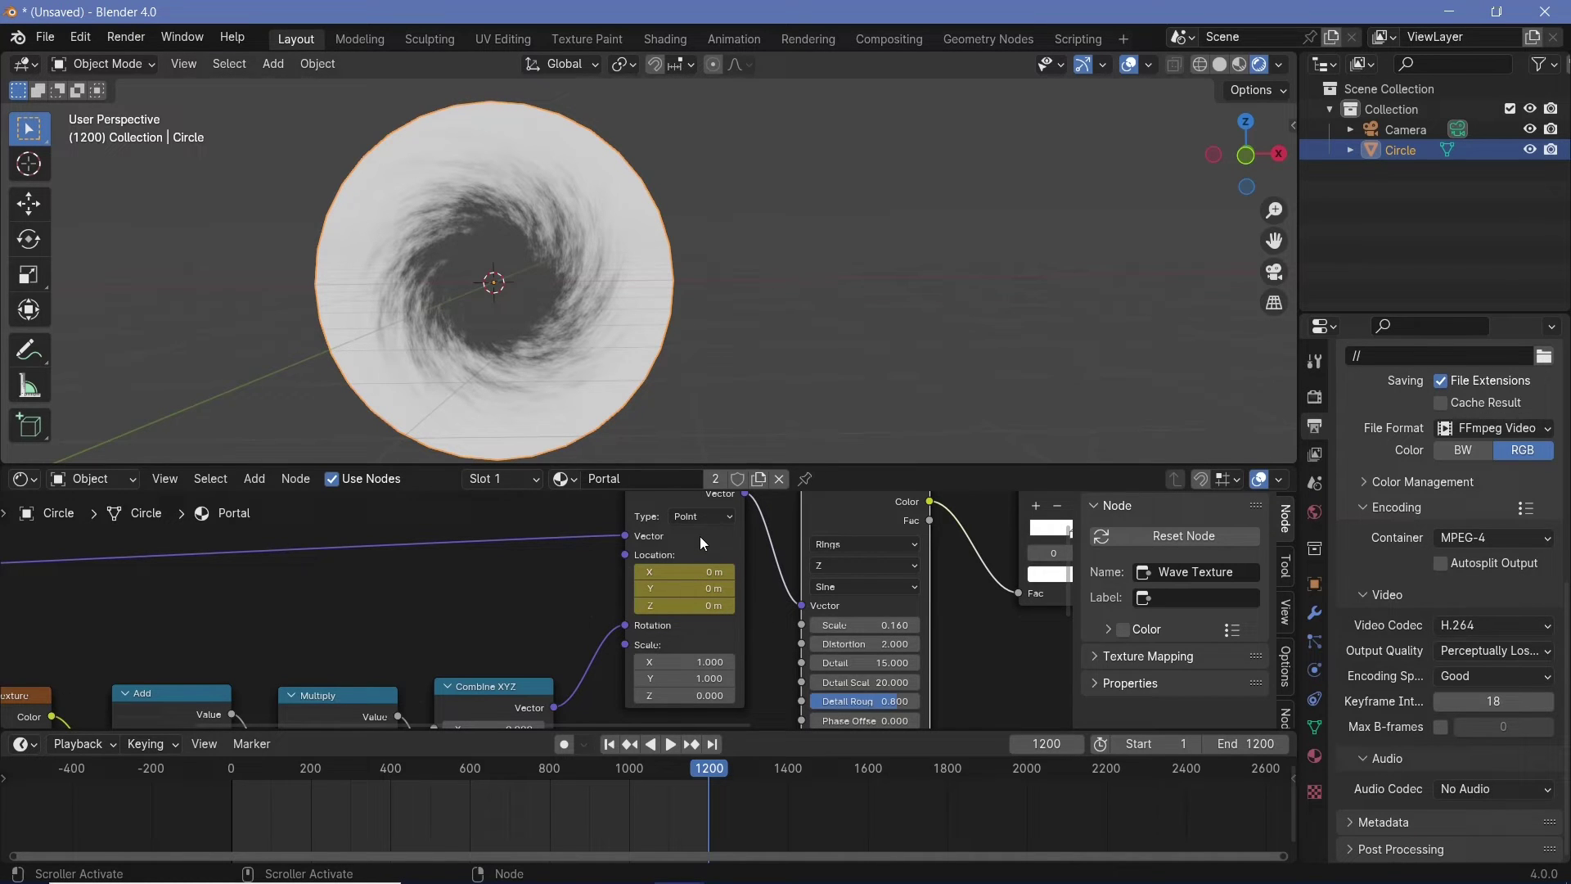
Keyframe the Mapping node's Location on frame 600 with Z at 5 m.
click(468, 776)
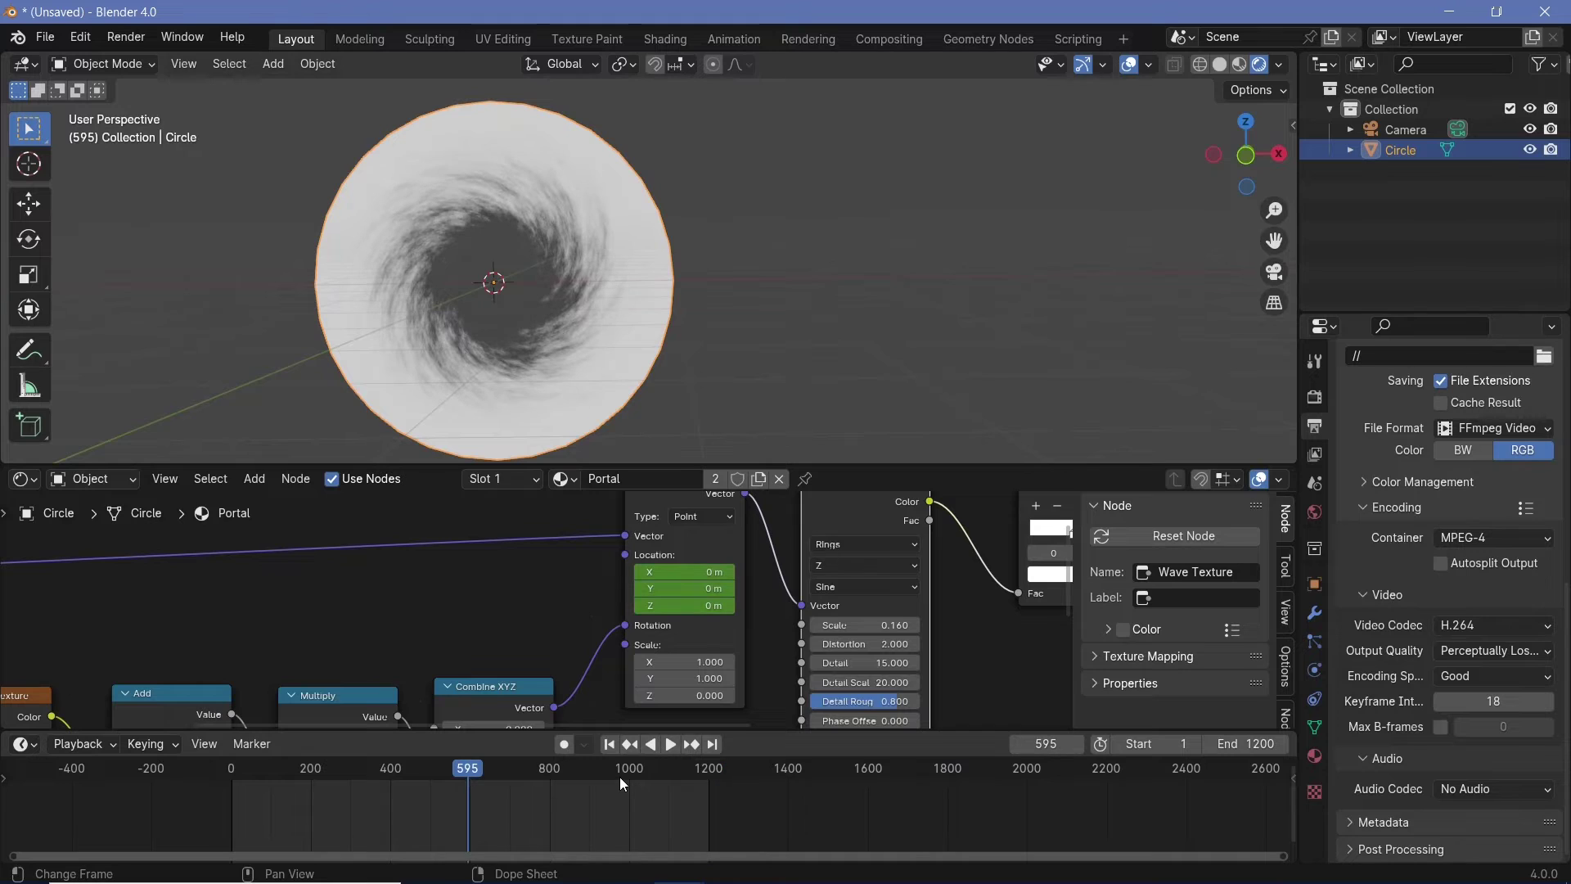
key(Right)
key(Right)
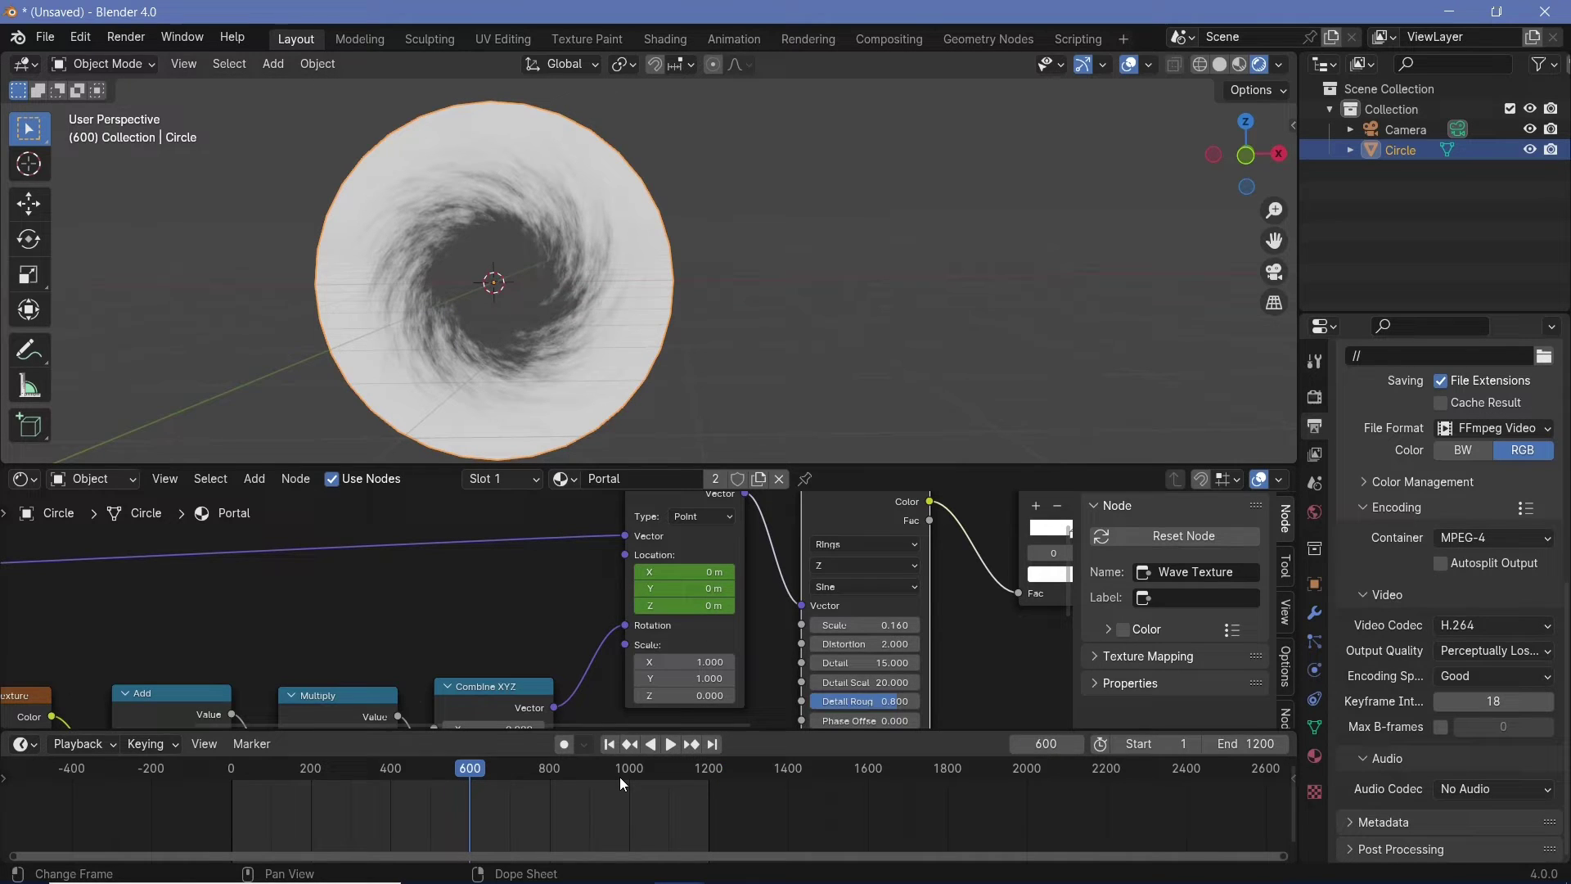
click(699, 605)
text(5)
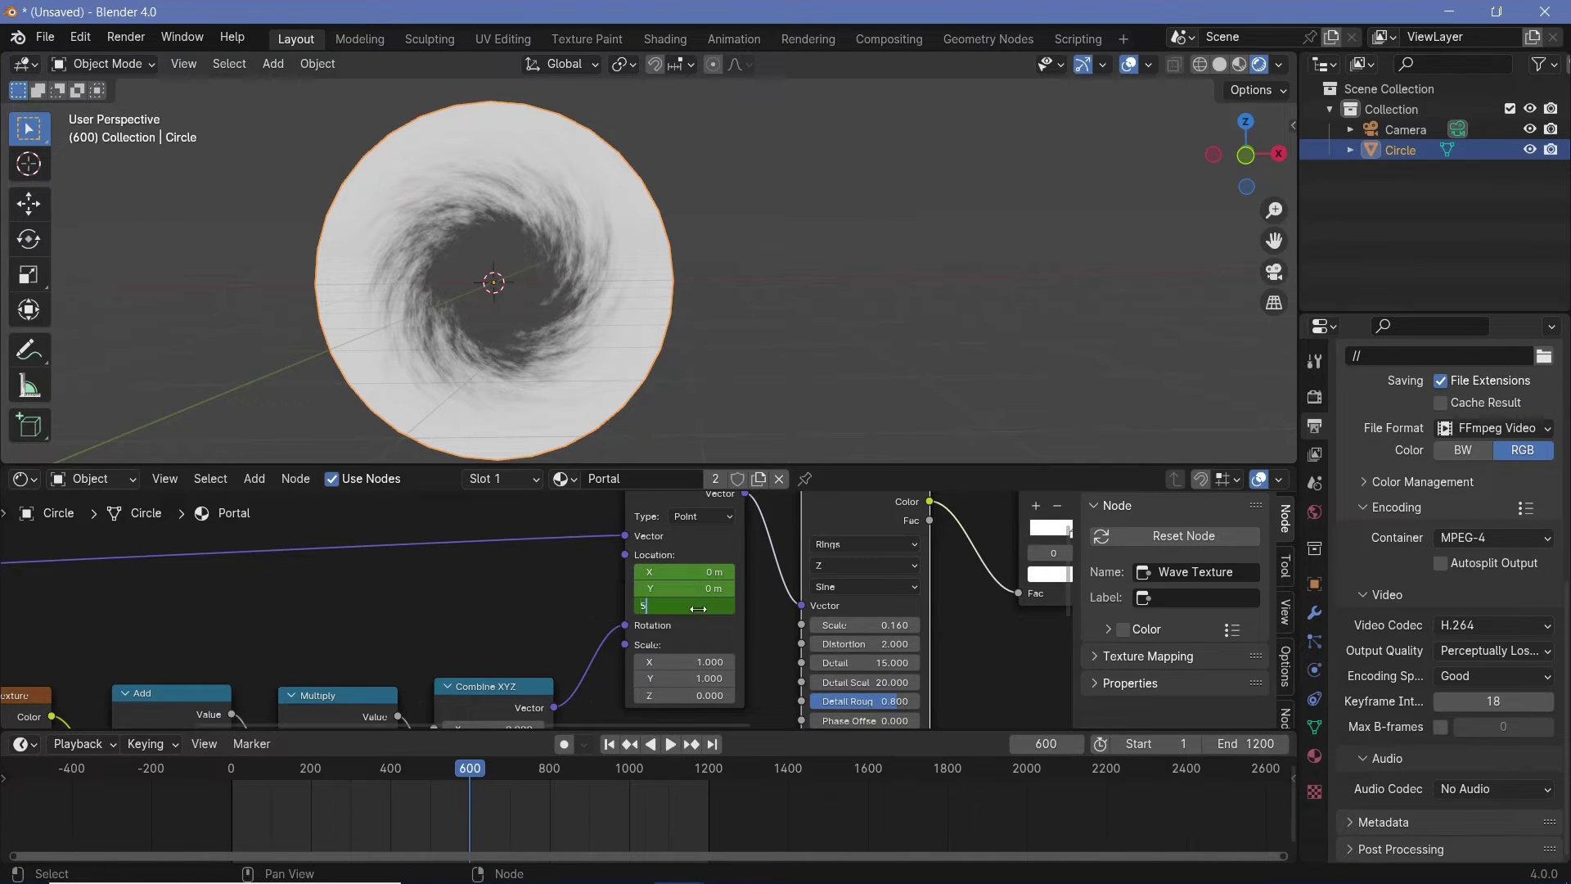
key(Return)
key(i)
Set the interpolation of the Mapping node's Location keyframes to Linear.
scroll(631, 508, down, 1)
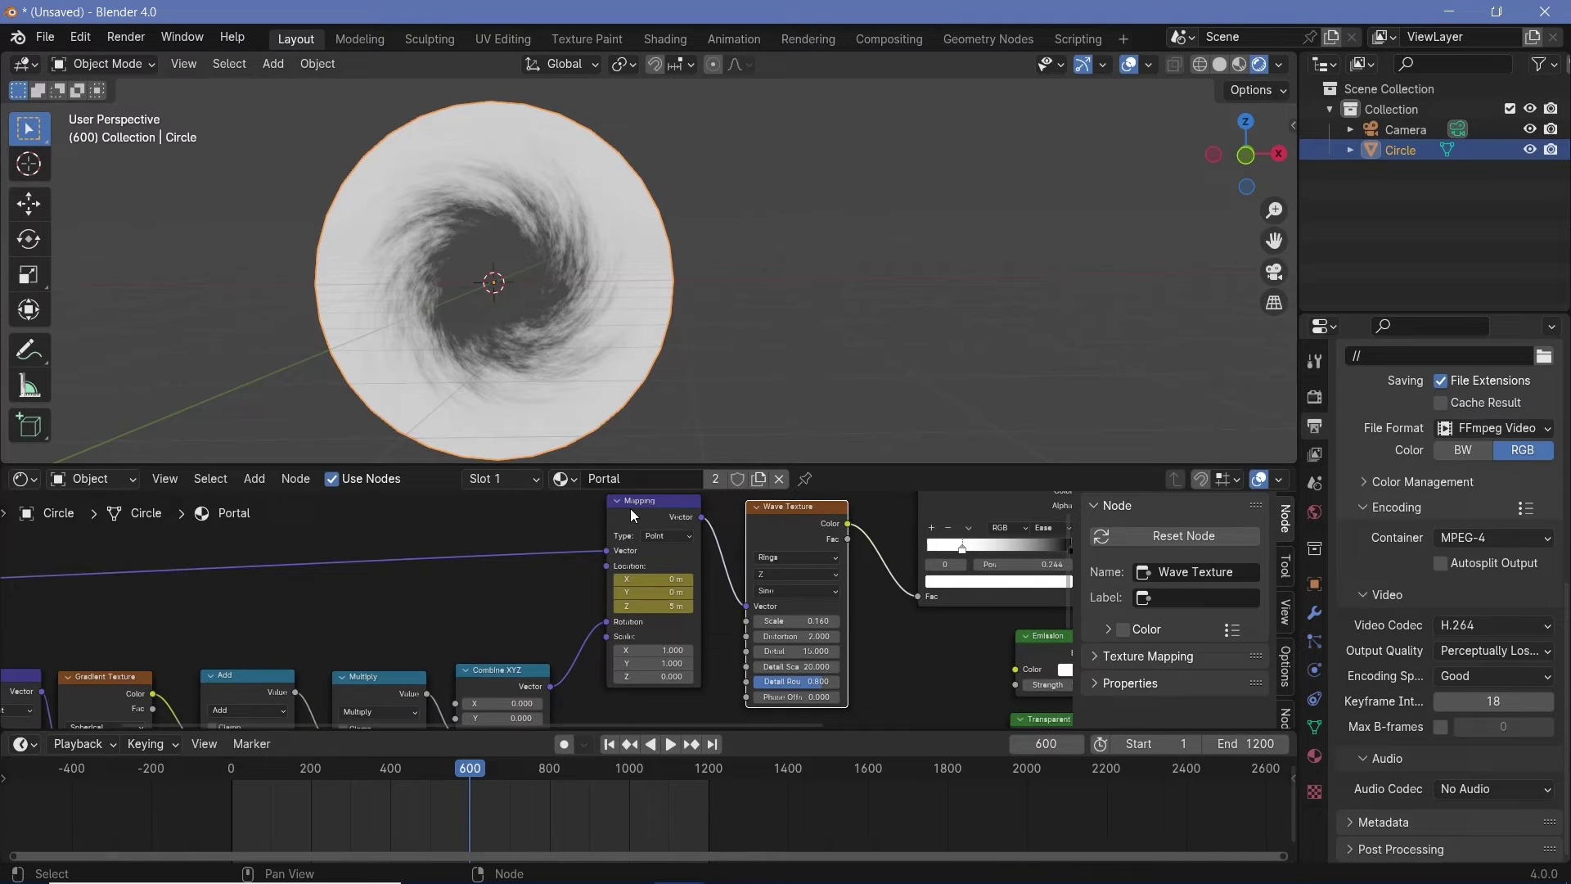
click(630, 508)
key(t)
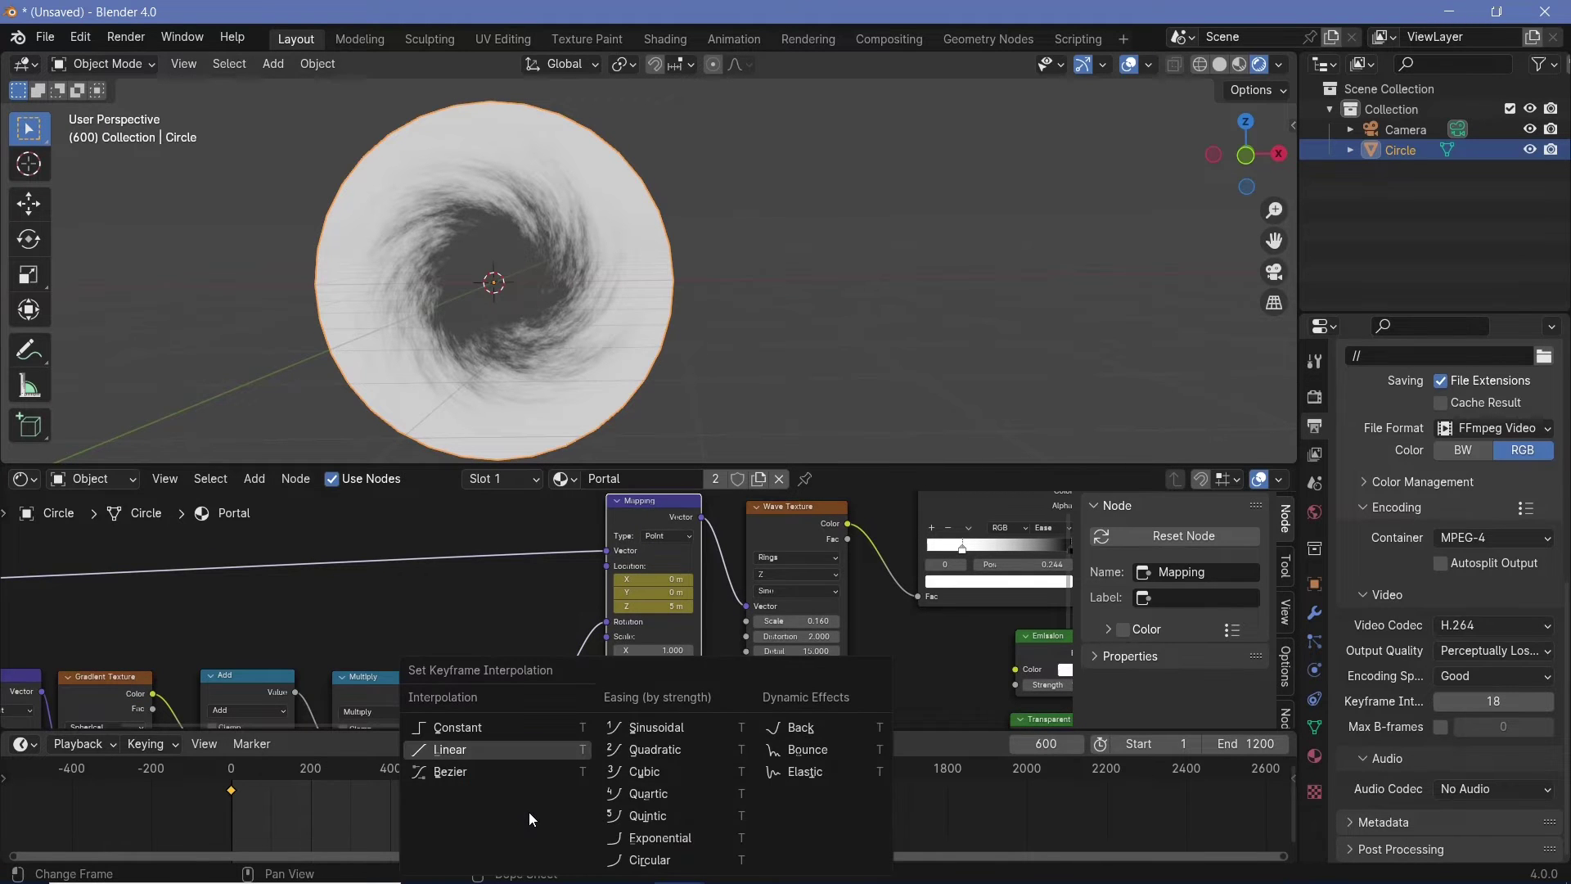
click(498, 745)
Play the animation from frame 0 and inspect the portal's swirling motion up close and from another angle.
click(232, 766)
key(space)
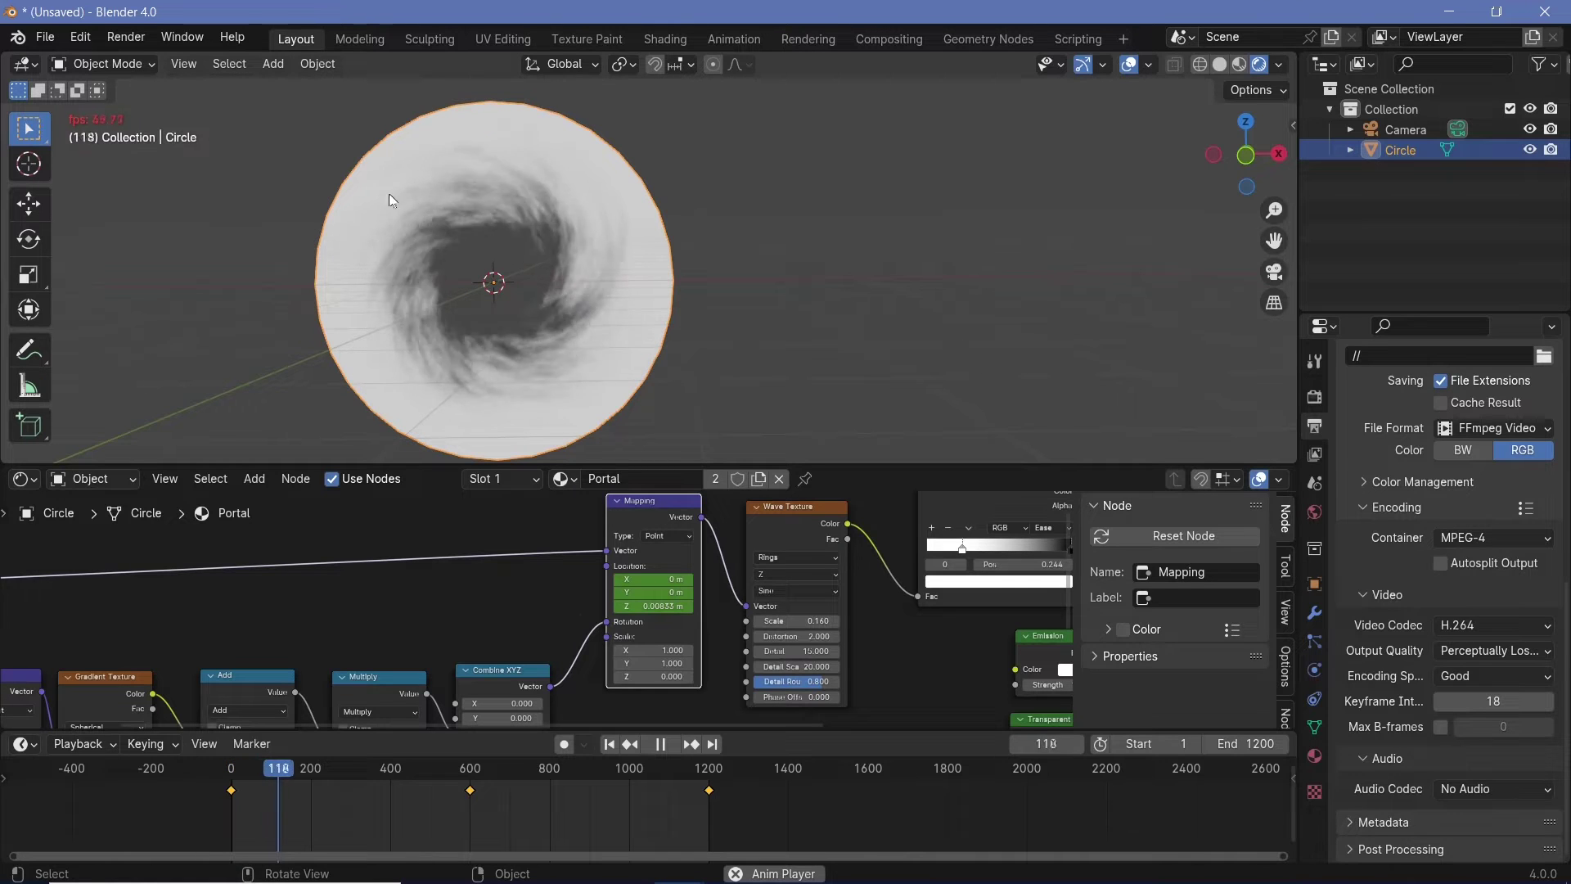
scroll(598, 409, up, 1)
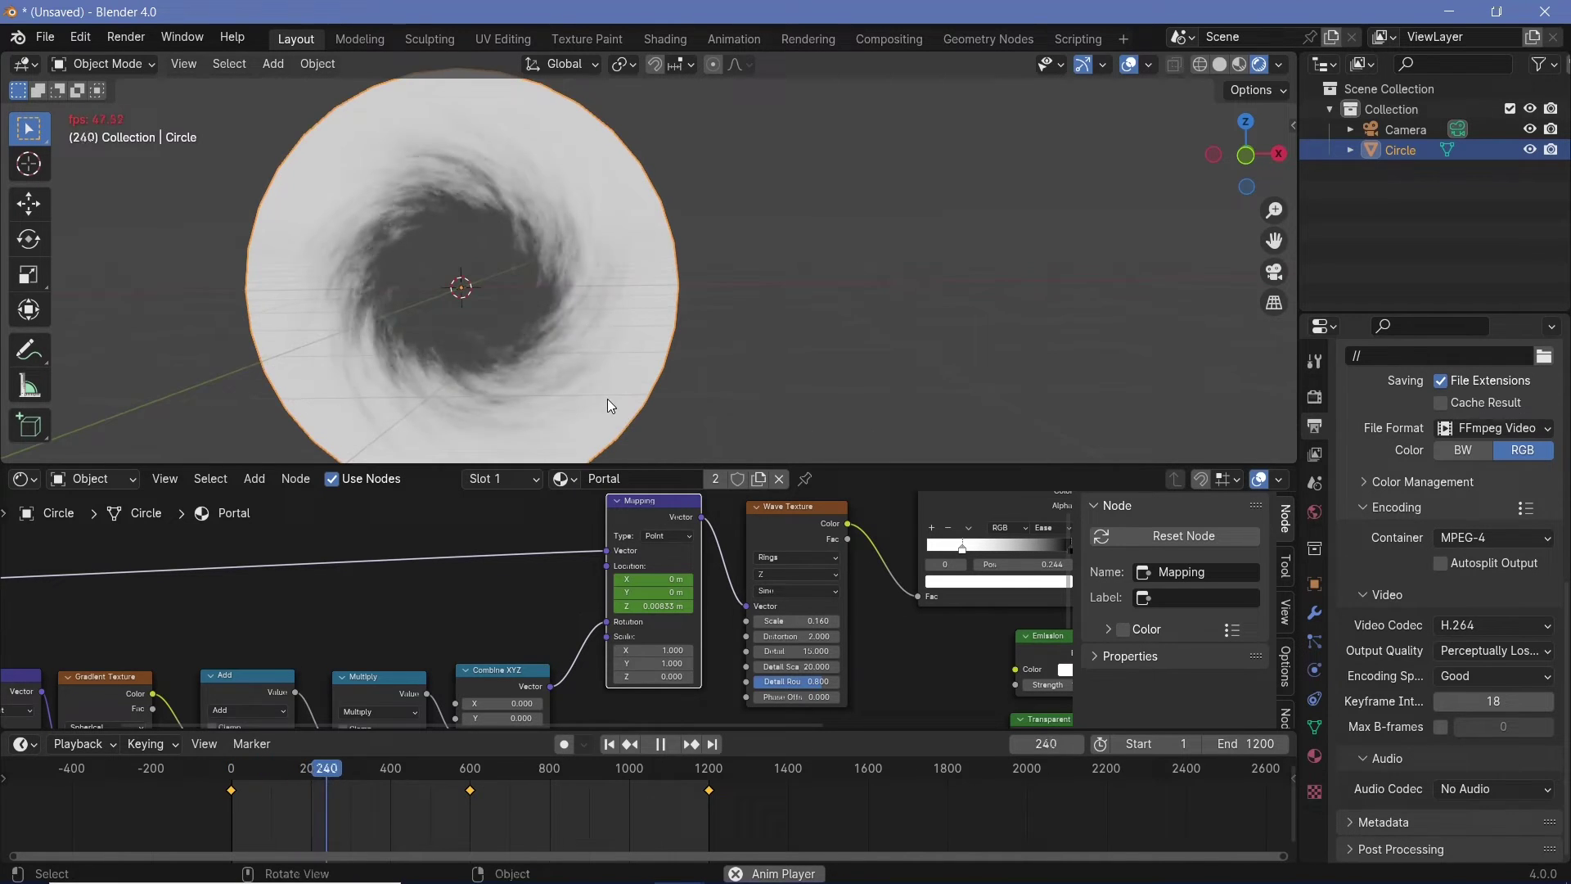
shift+middle_drag(607, 399, 697, 376)
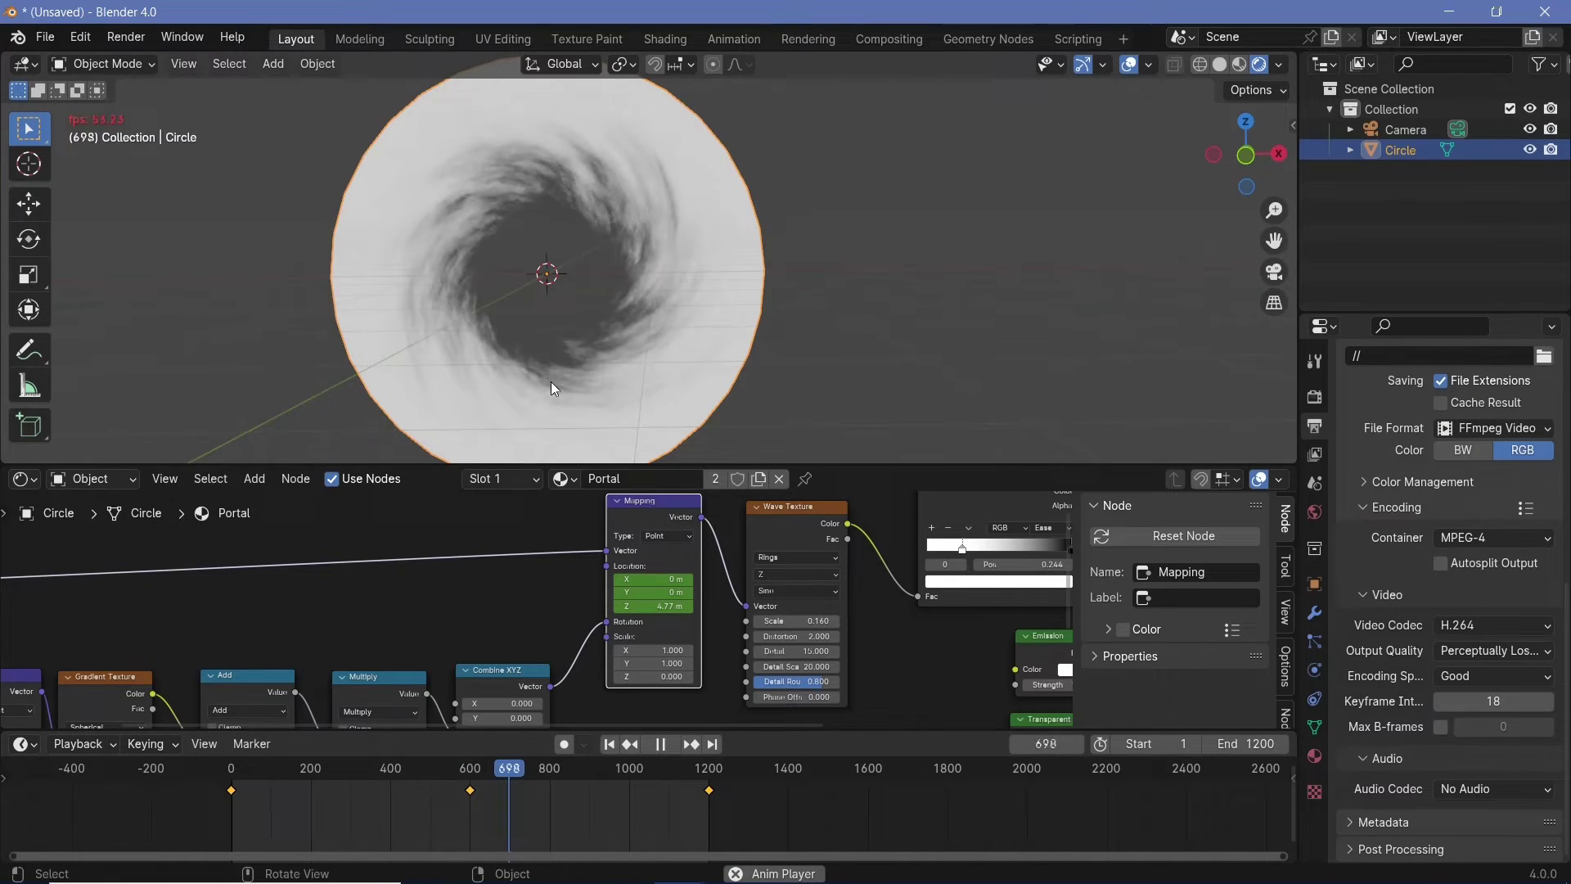
scroll(558, 375, down, 1)
middle_drag(568, 363, 605, 360)
key(space)
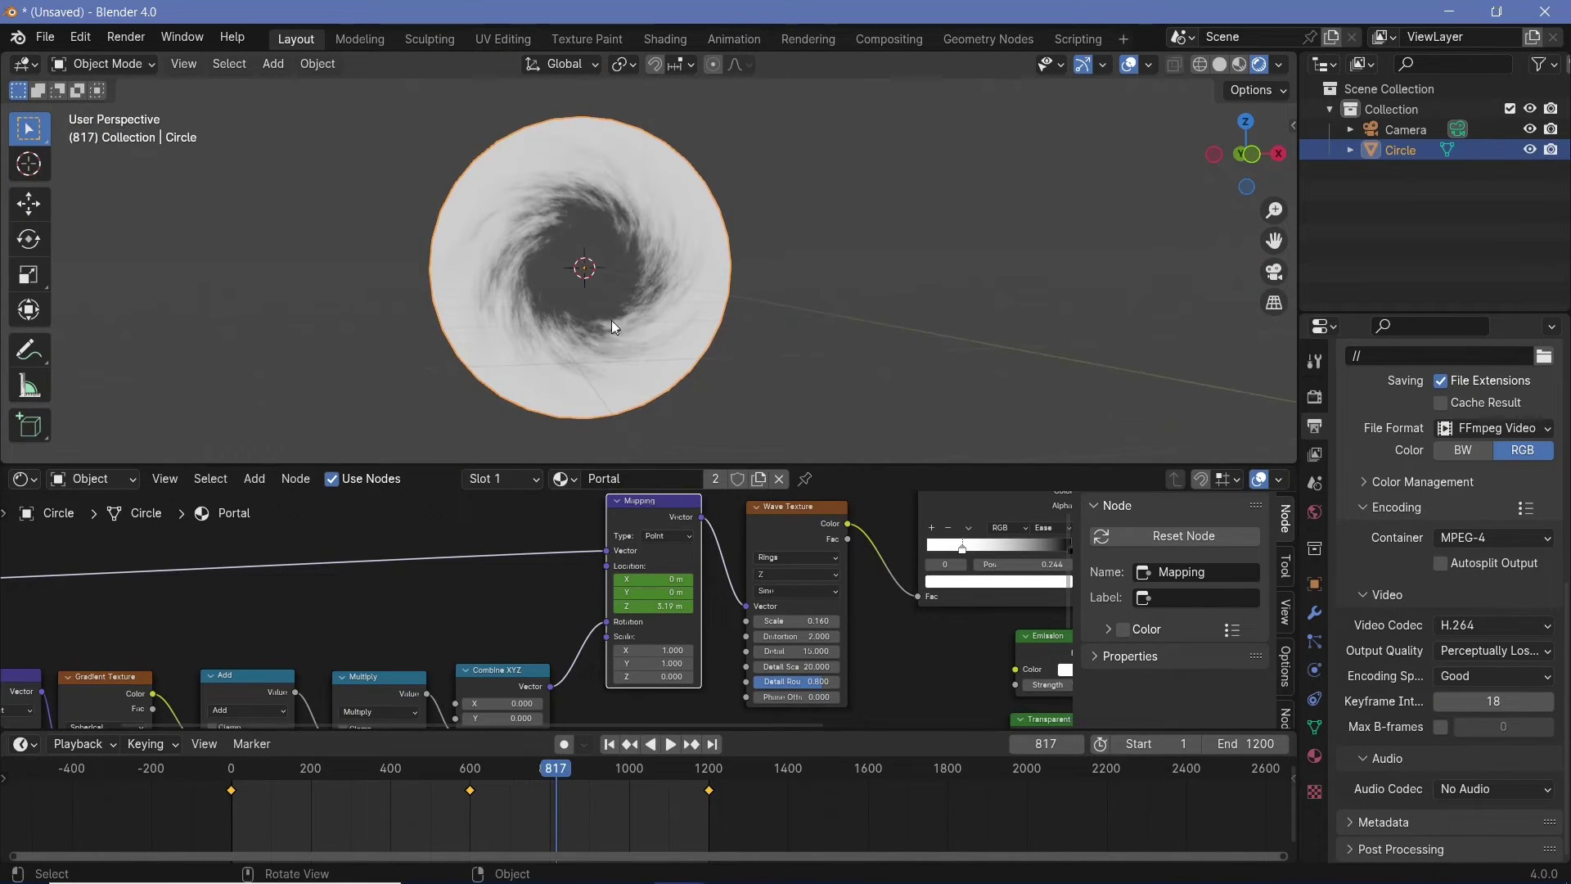
Give the Emission node a pinkish-red color with saturation 0.877 and set its strength to 5.
scroll(851, 622, down, 3)
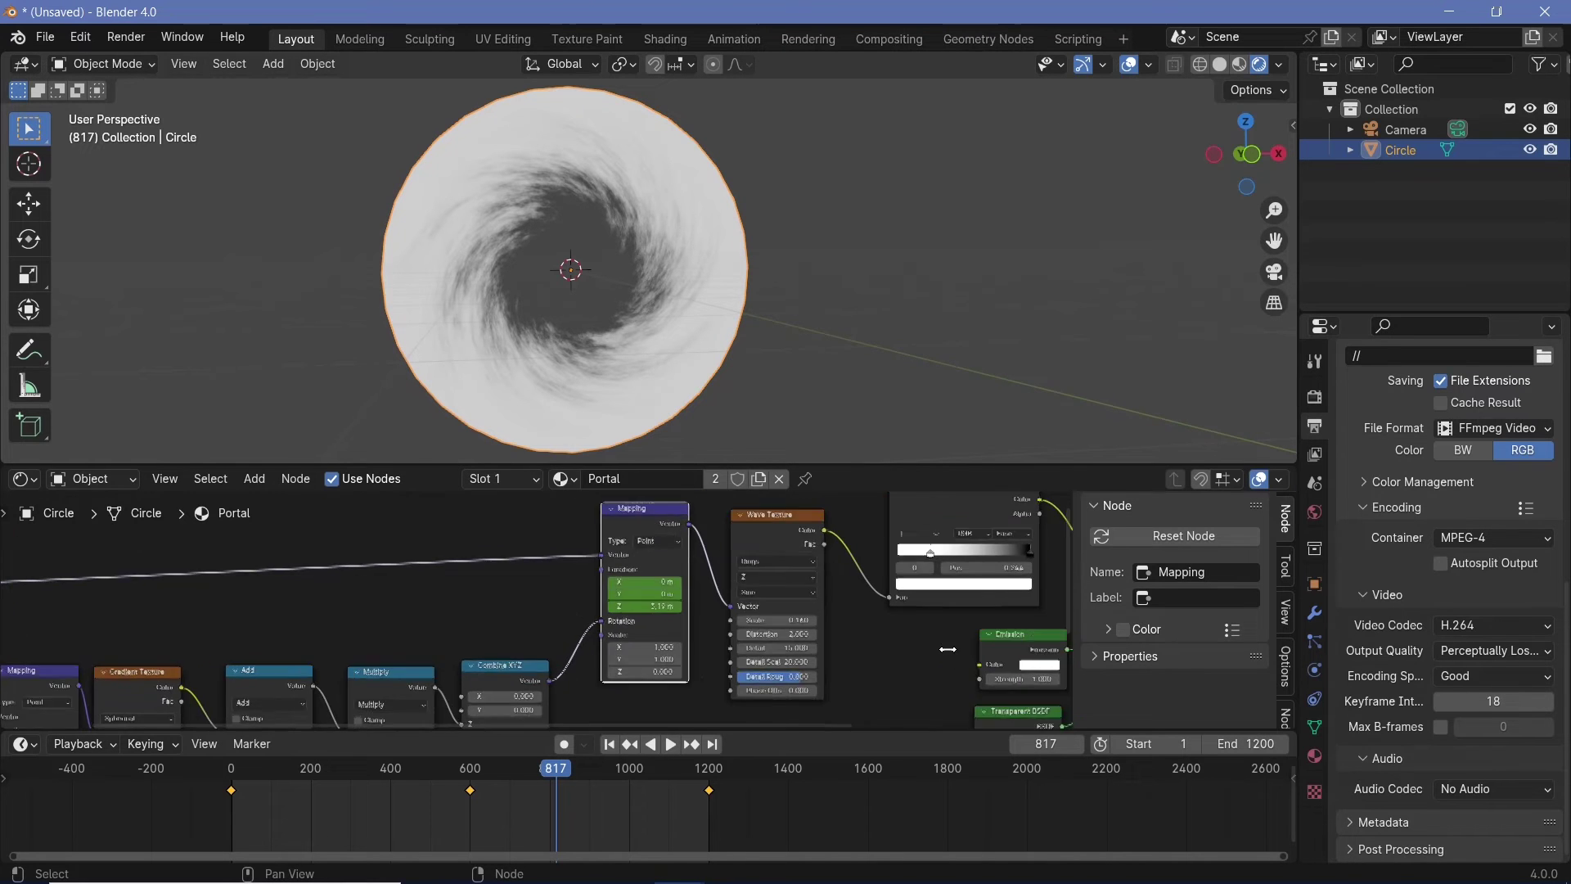
middle_drag(851, 622, 556, 601)
scroll(556, 601, up, 4)
click(709, 624)
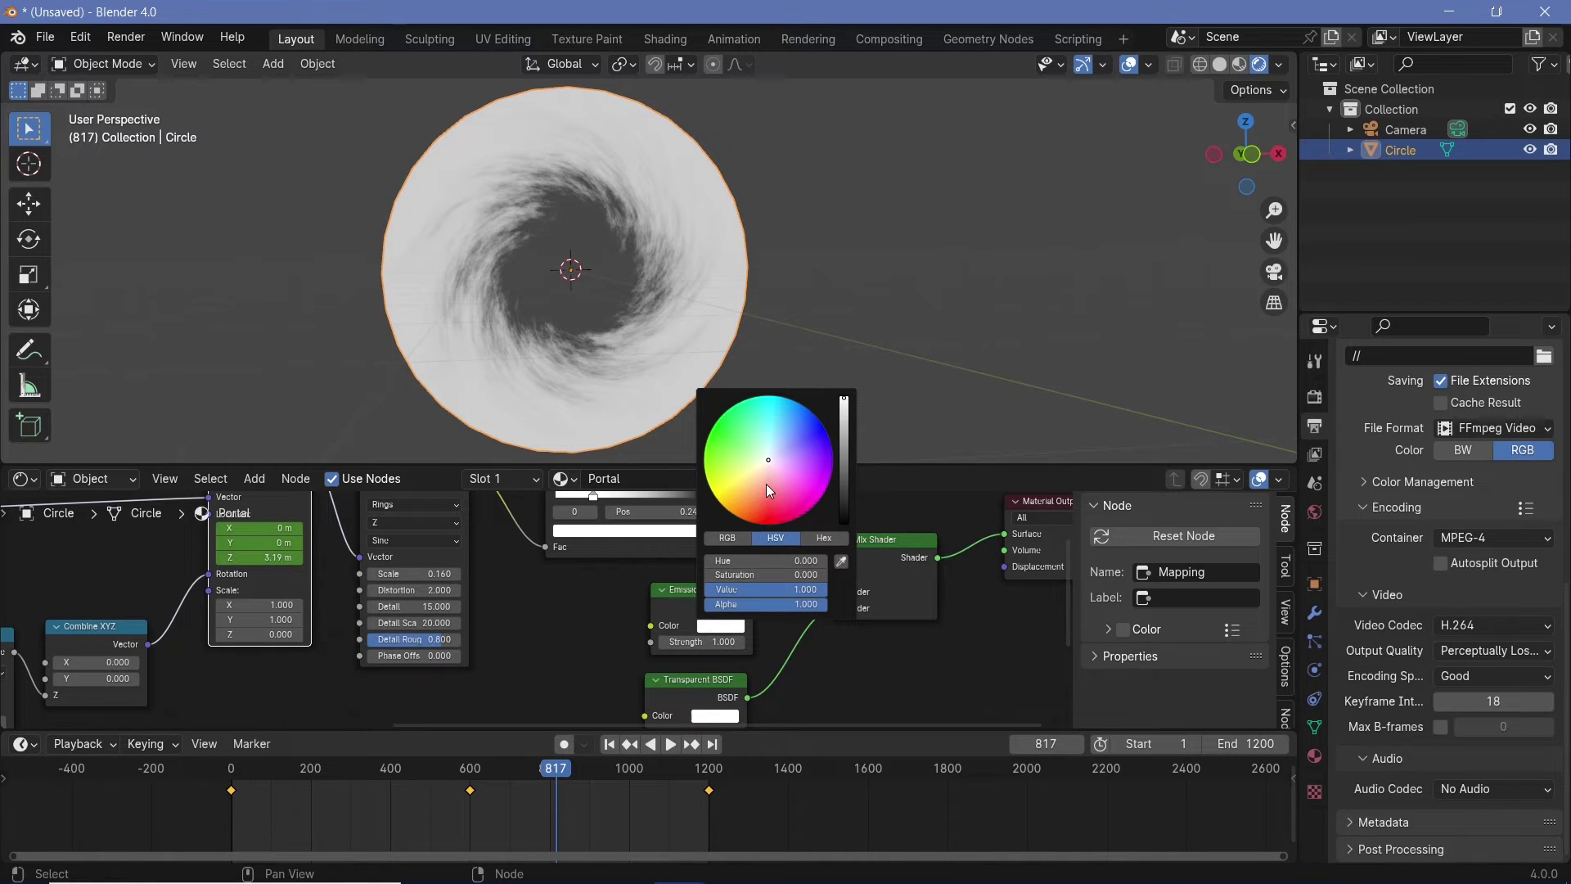
drag(768, 478, 769, 500)
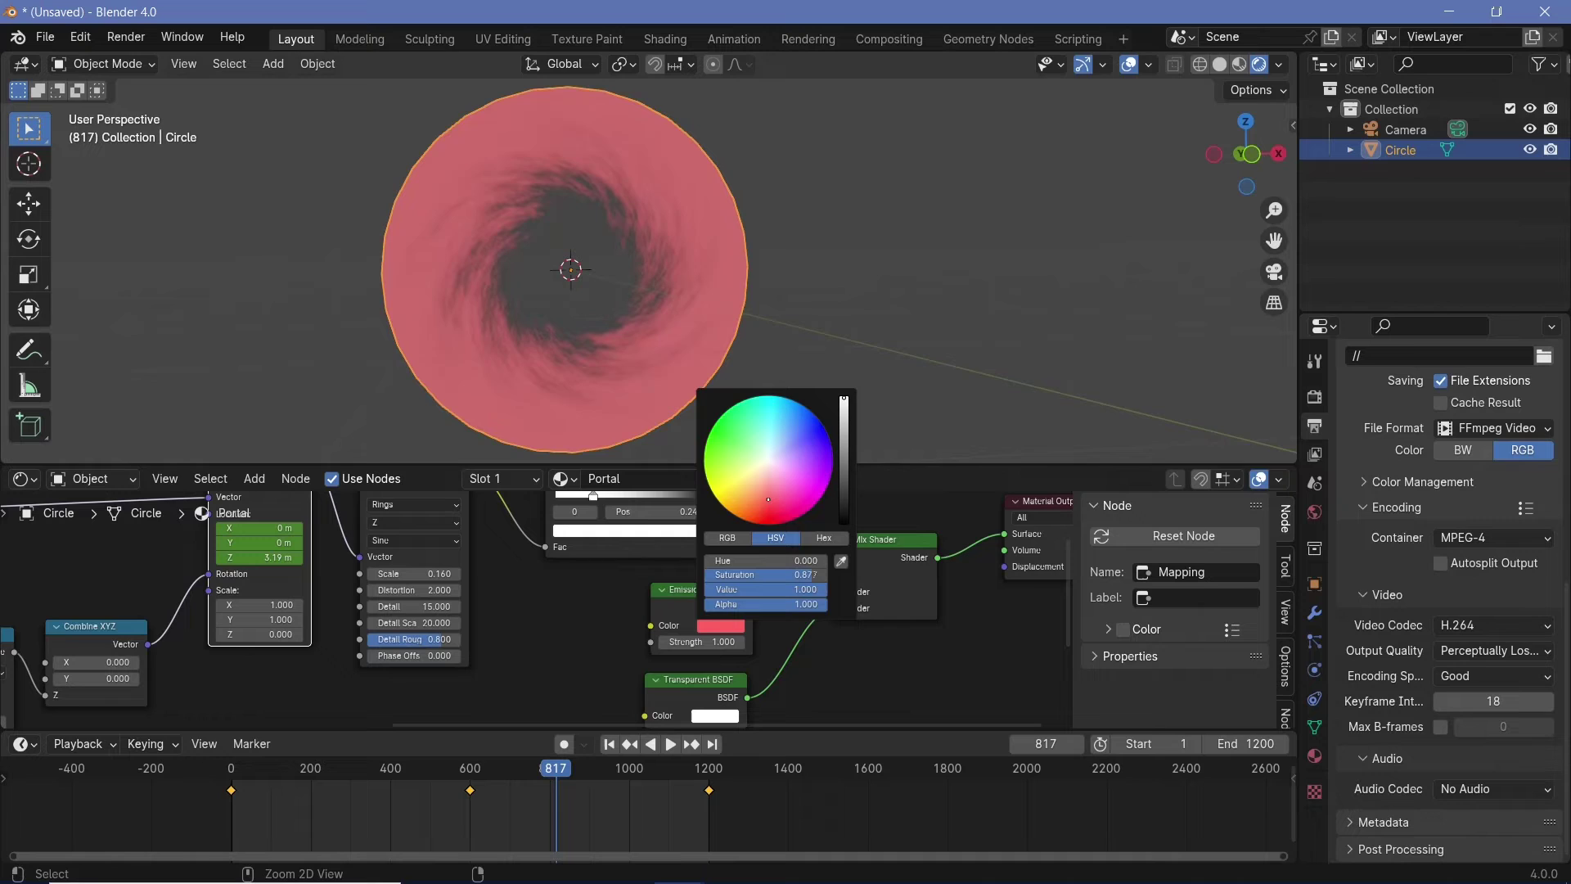
click(701, 643)
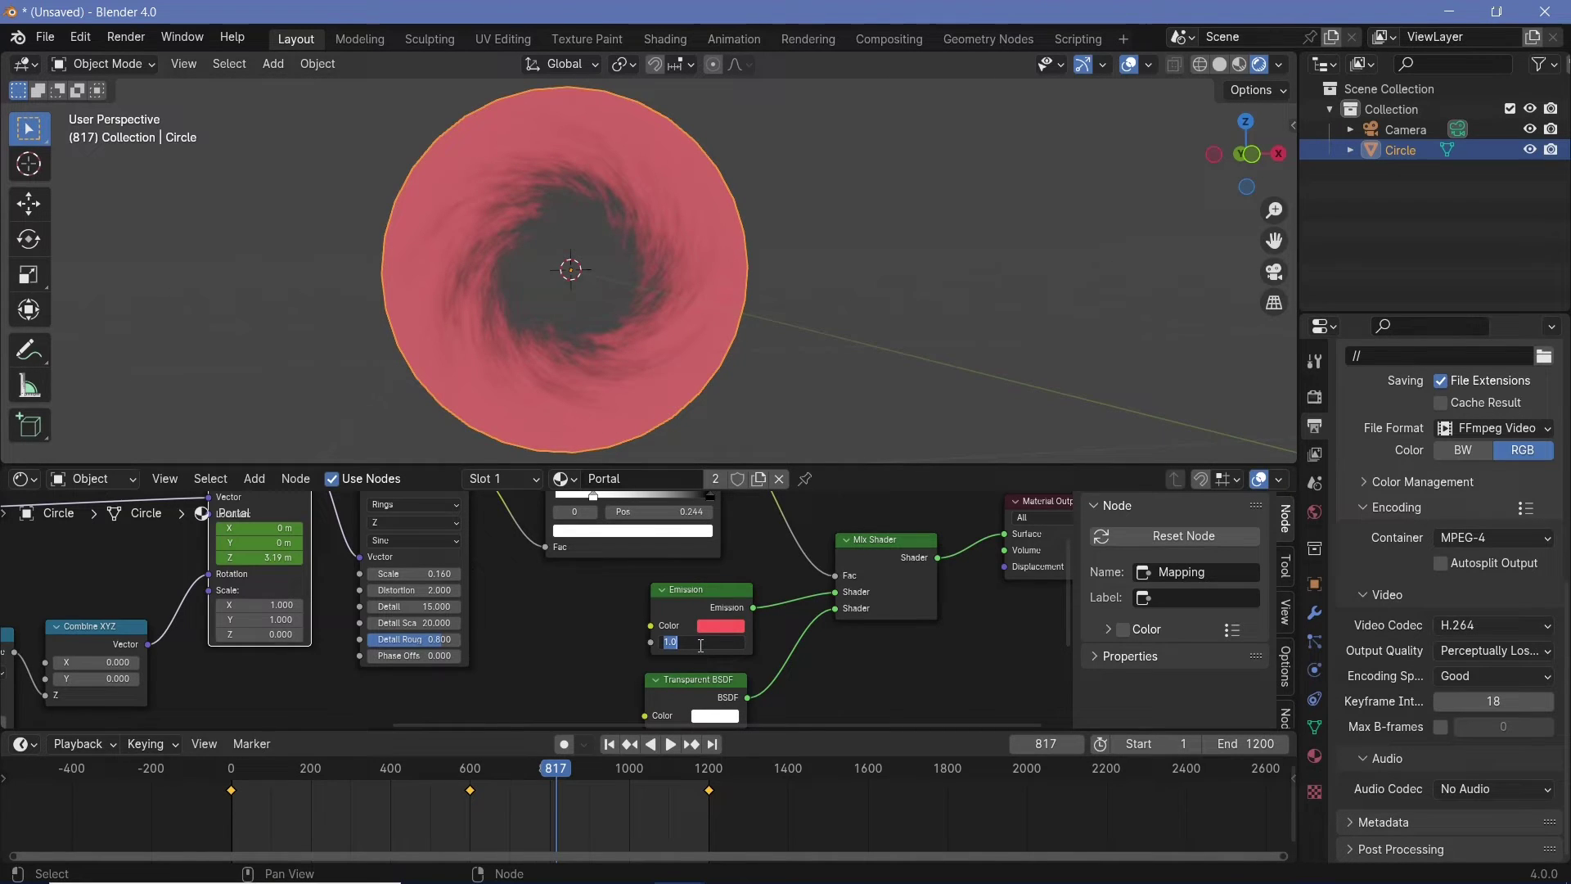
text(5)
key(Return)
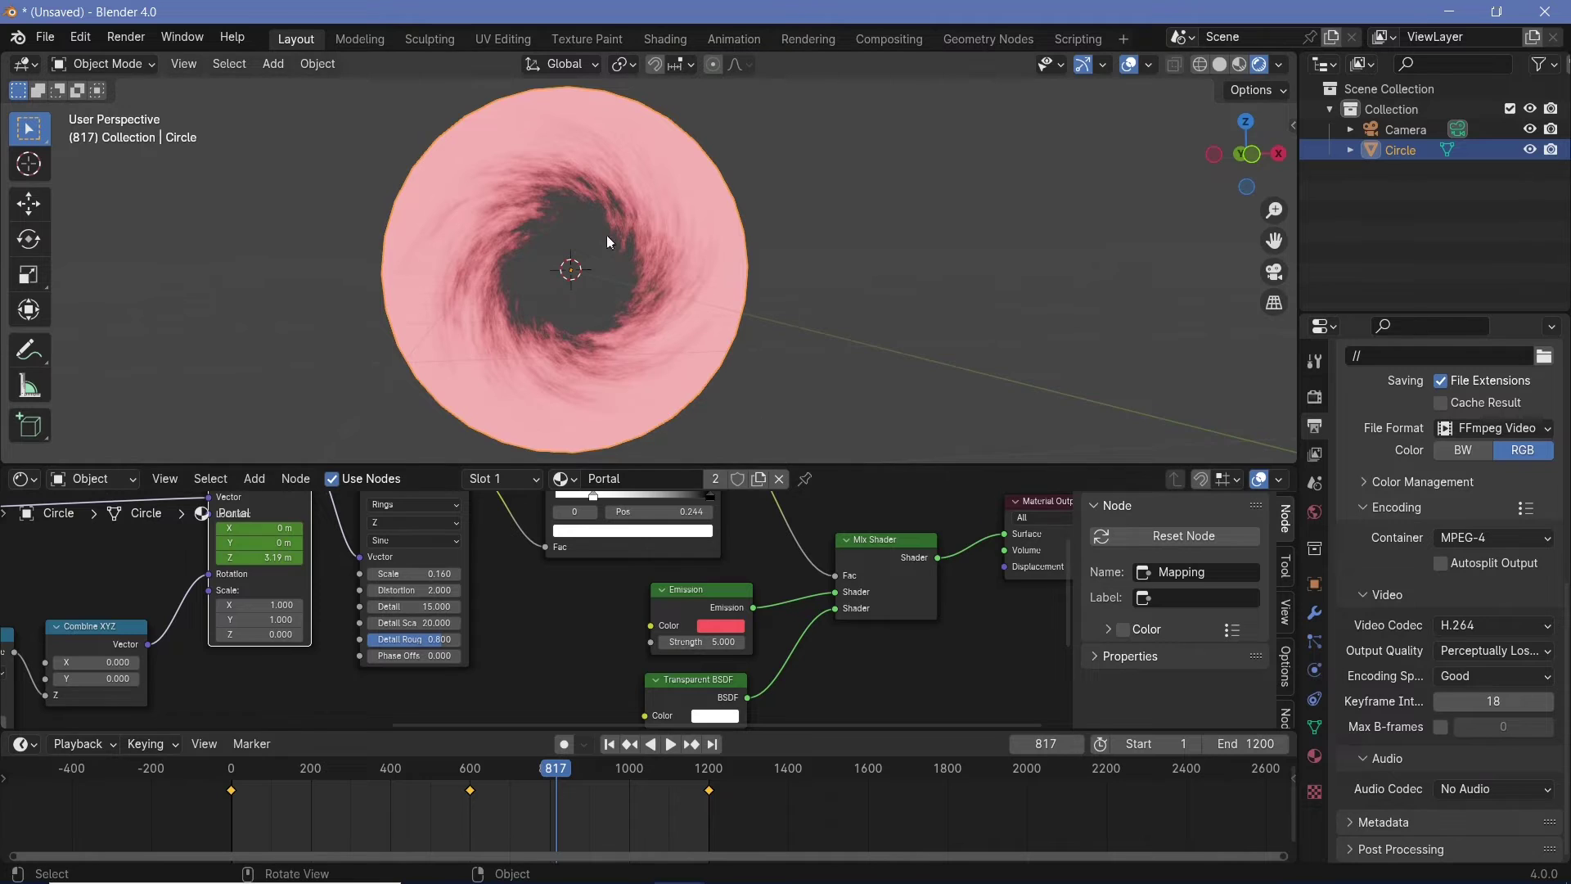
Enable Bloom and Screen Space Reflections in the render settings.
click(1315, 396)
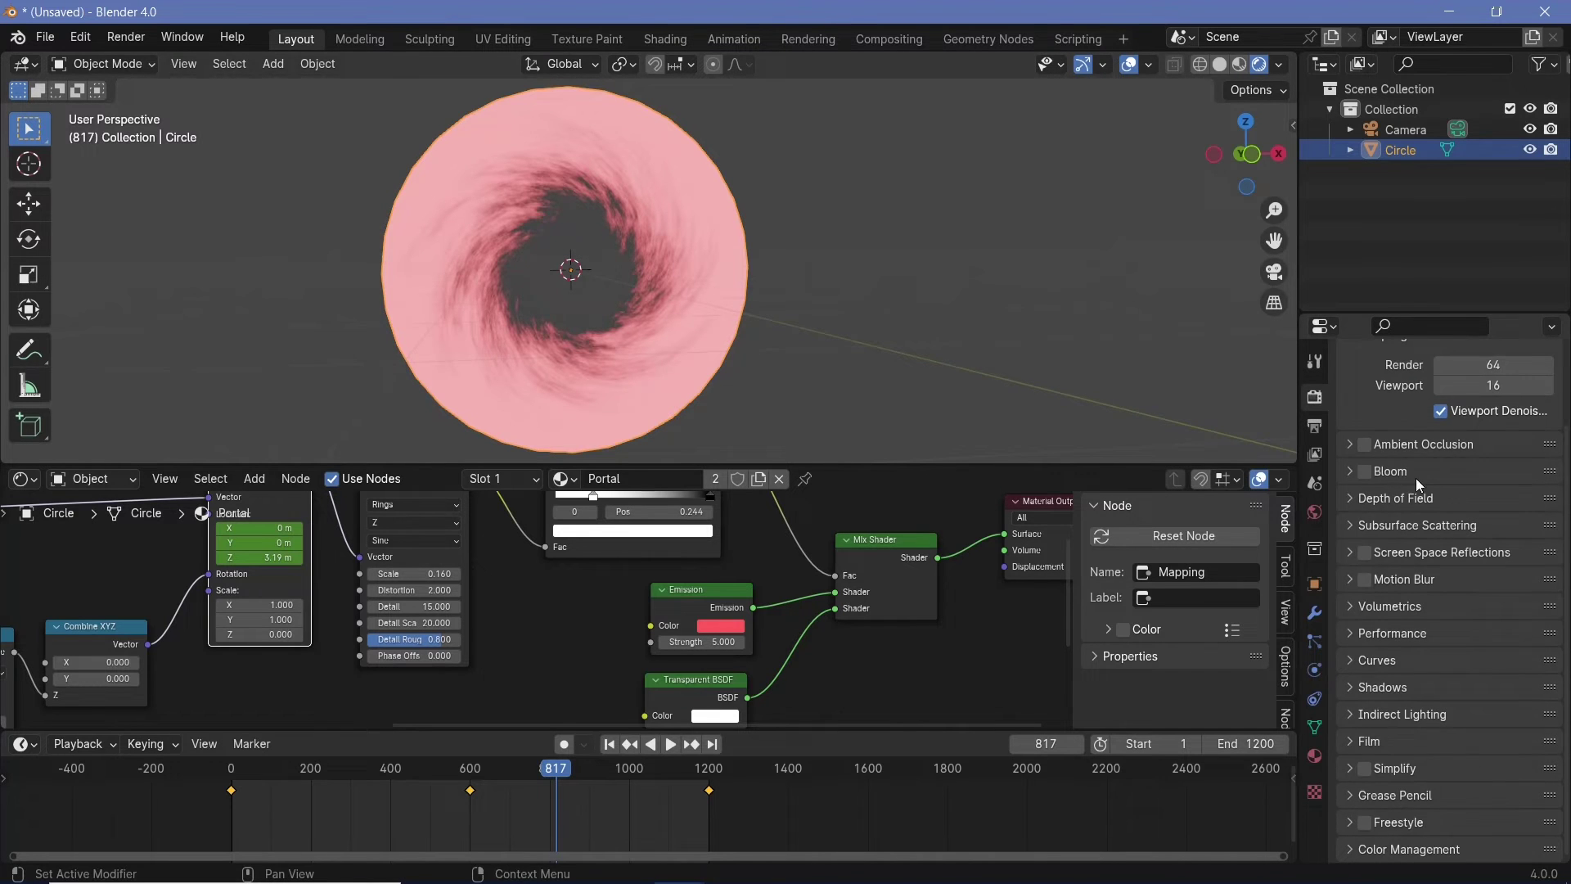
click(1366, 473)
click(1365, 553)
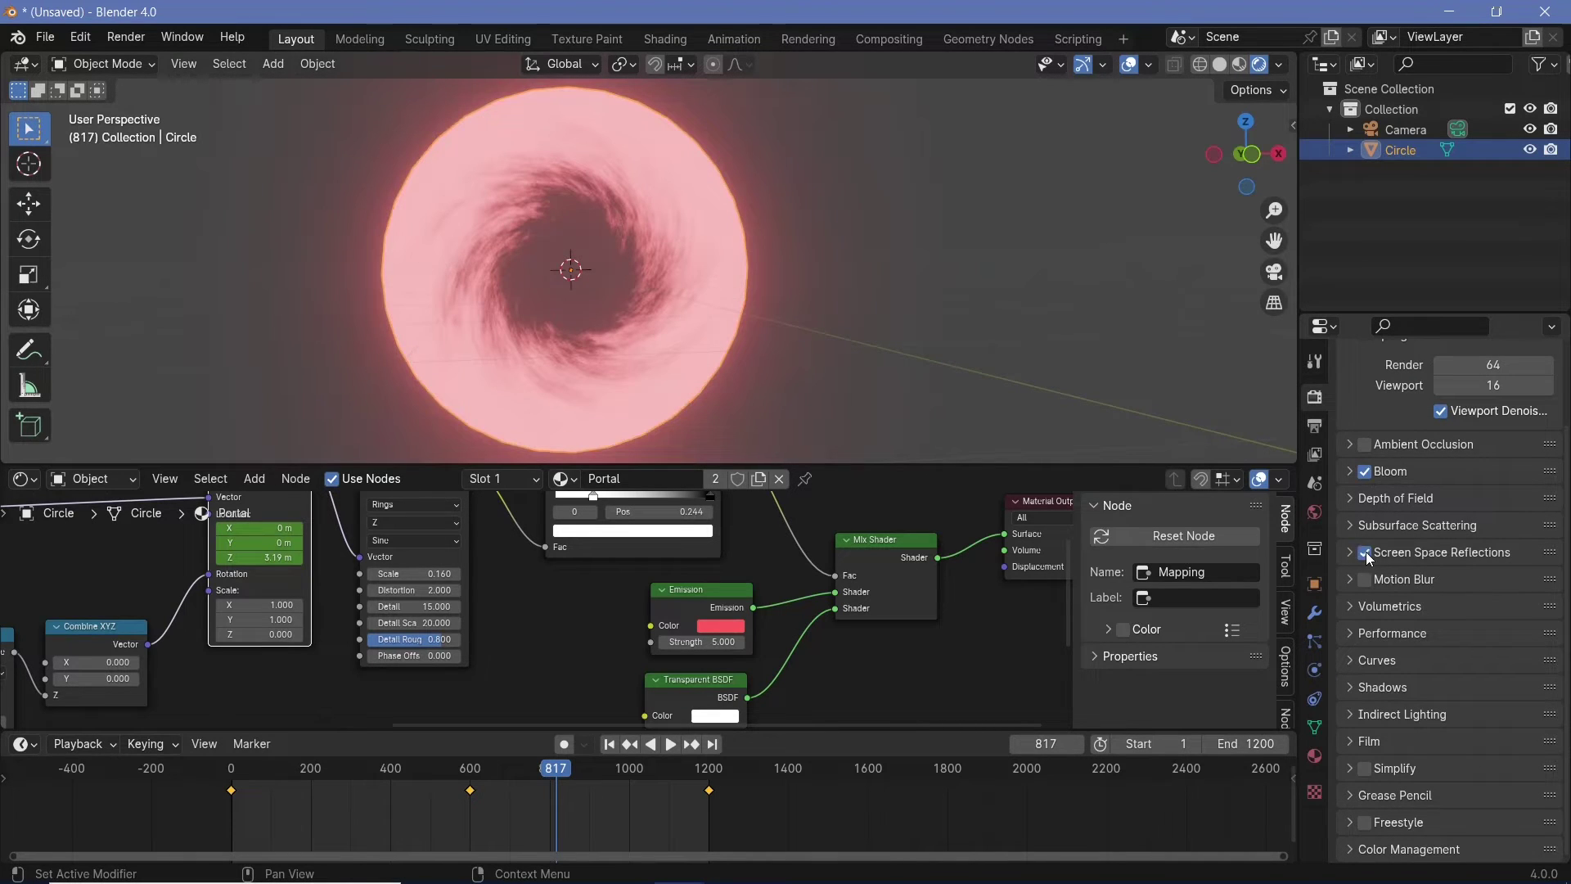
Set the color management view transform to AgX.
click(1393, 849)
scroll(1392, 817, down, 5)
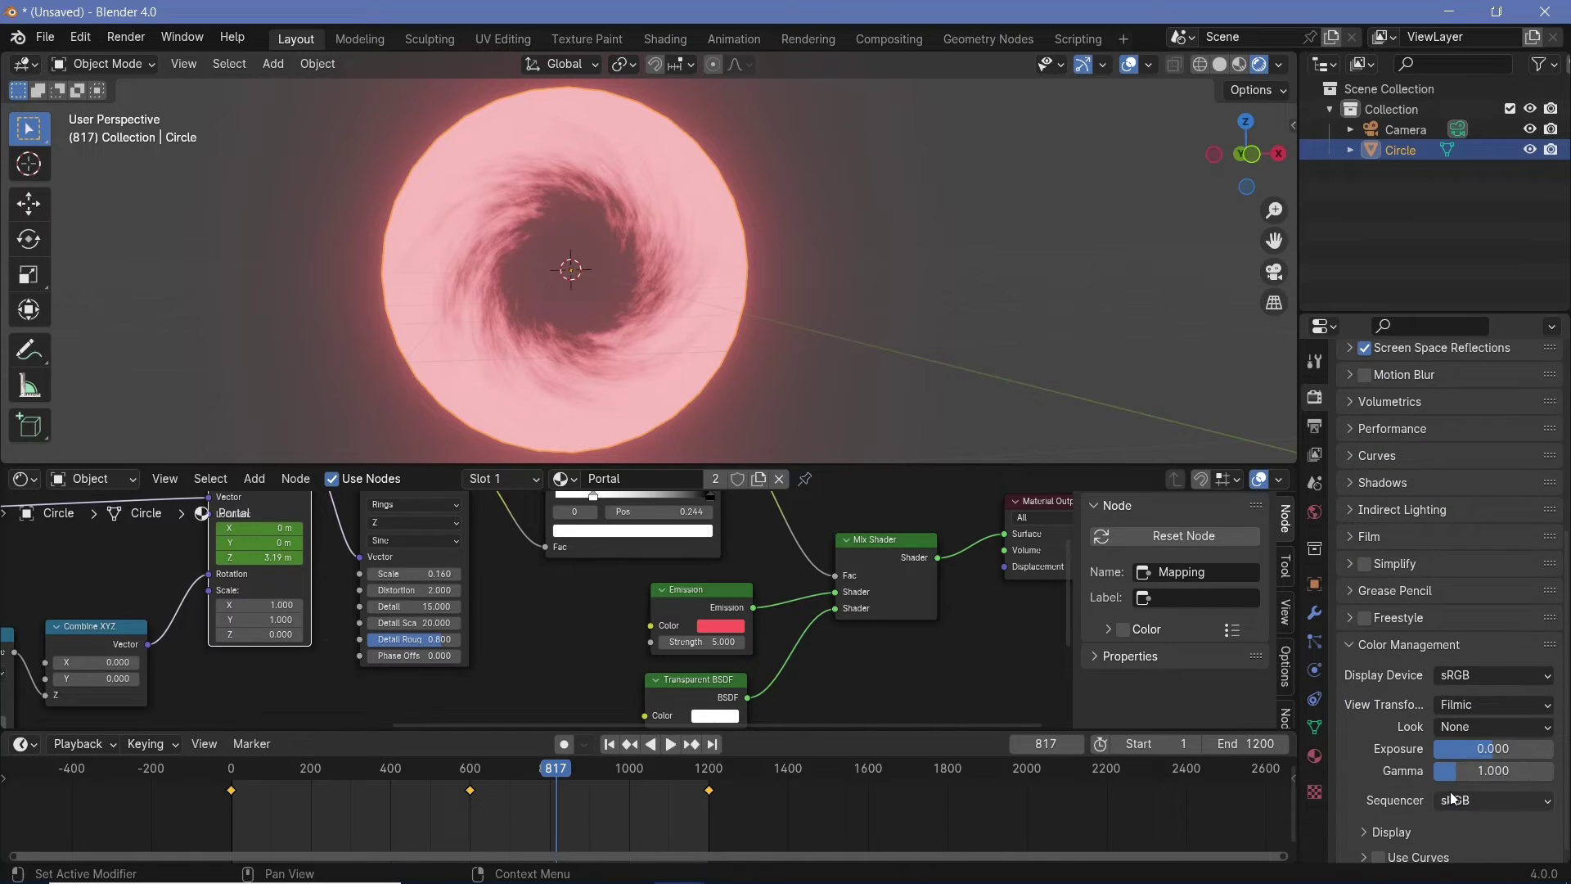
click(1457, 708)
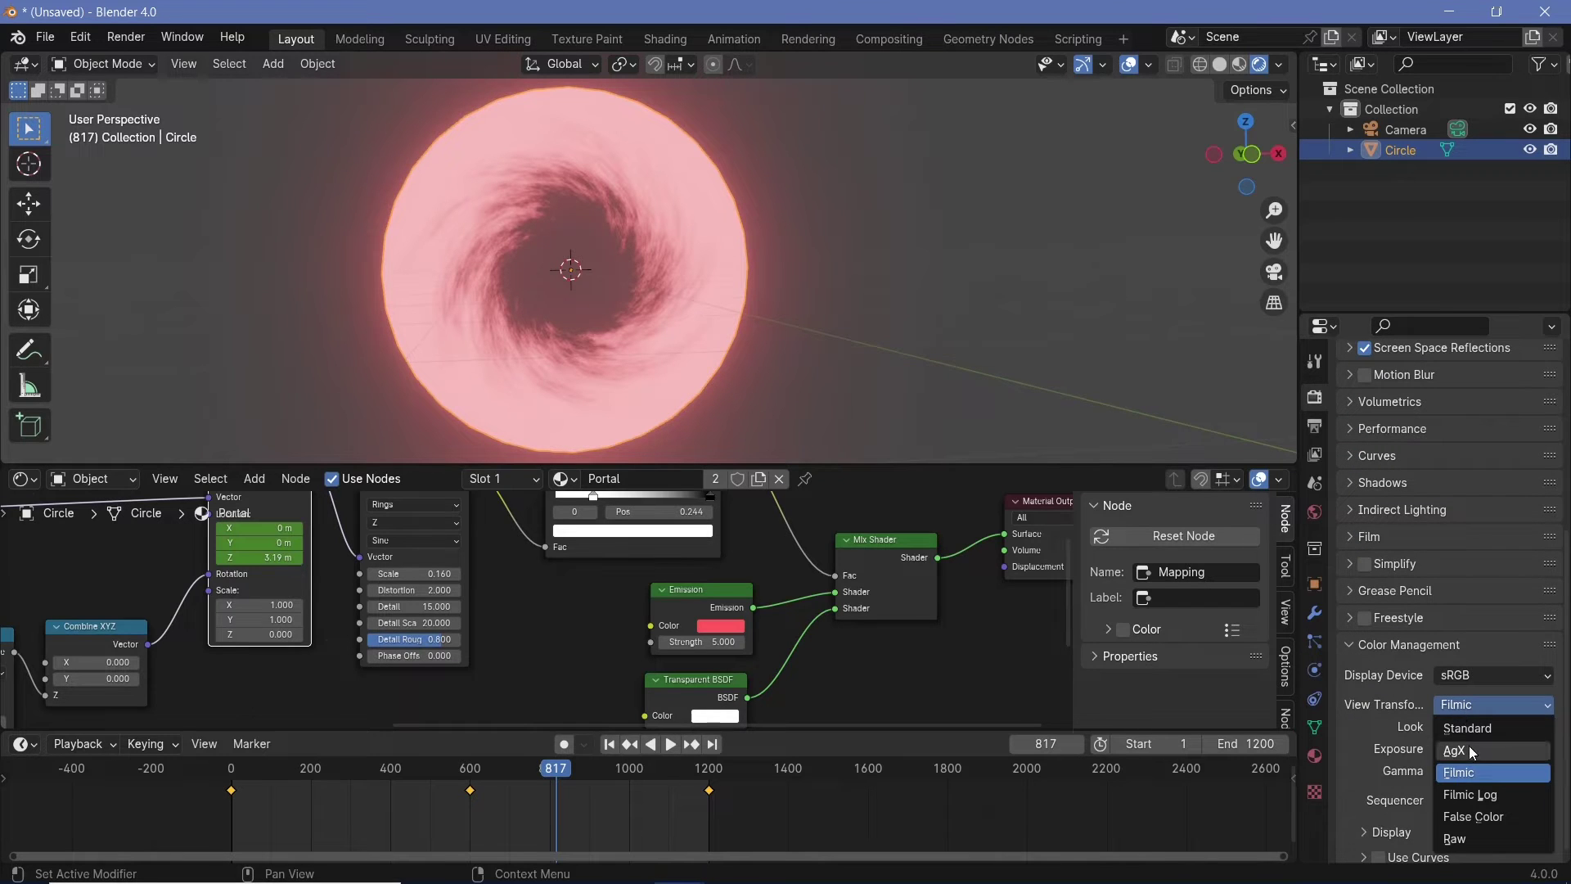
click(1470, 748)
Move the color ramp's white stop to position 0.465 and play the animation briefly to check the wider portal opening.
scroll(741, 288, up, 1)
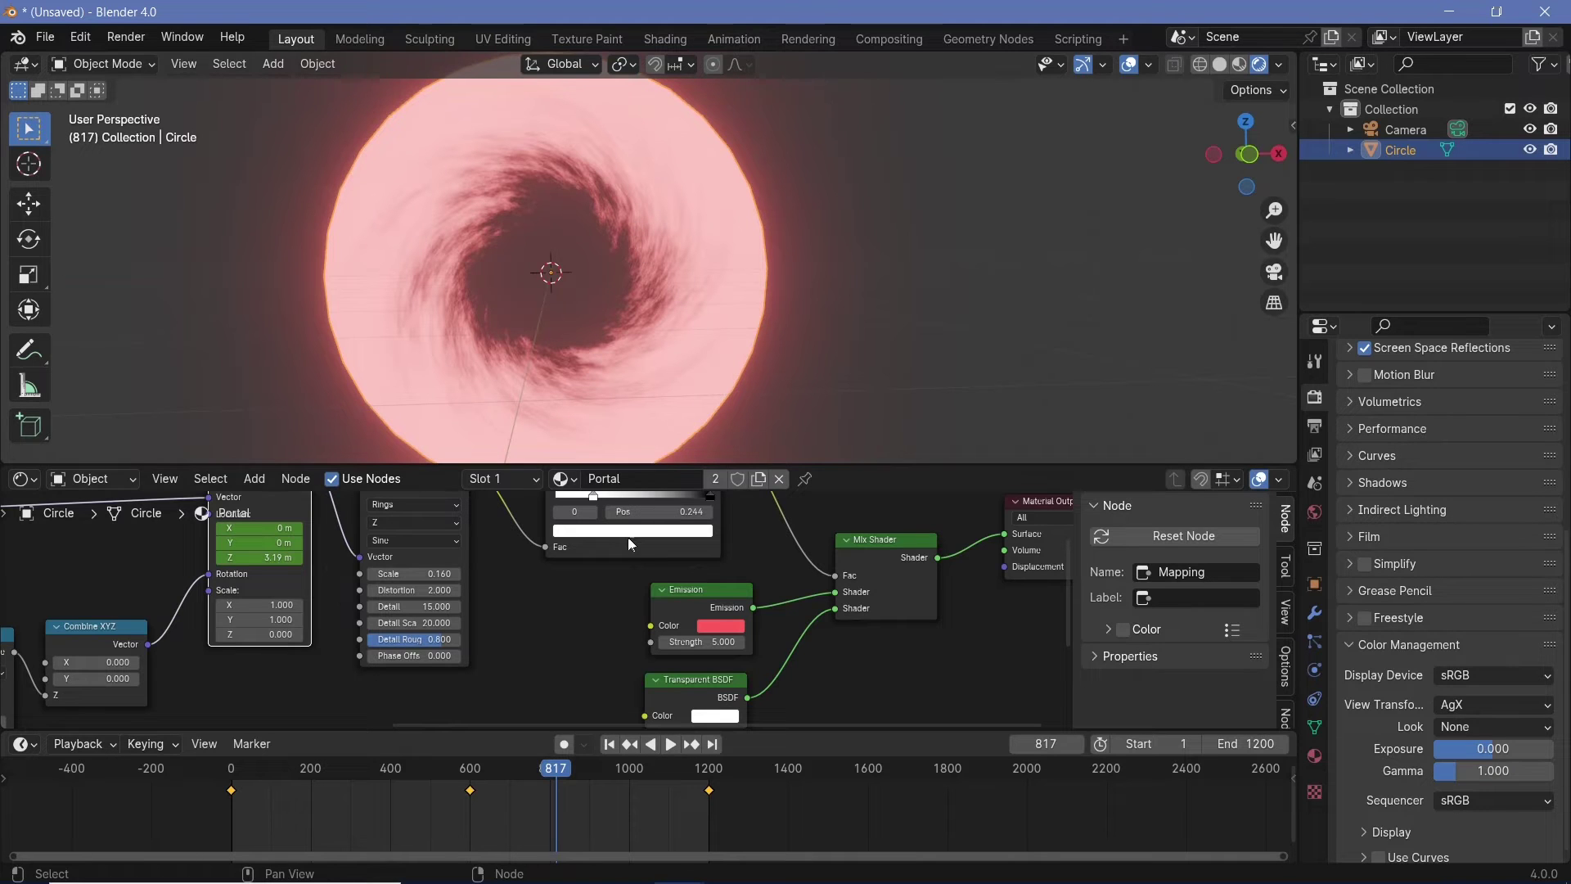
middle_drag(626, 539, 589, 607)
drag(655, 561, 753, 581)
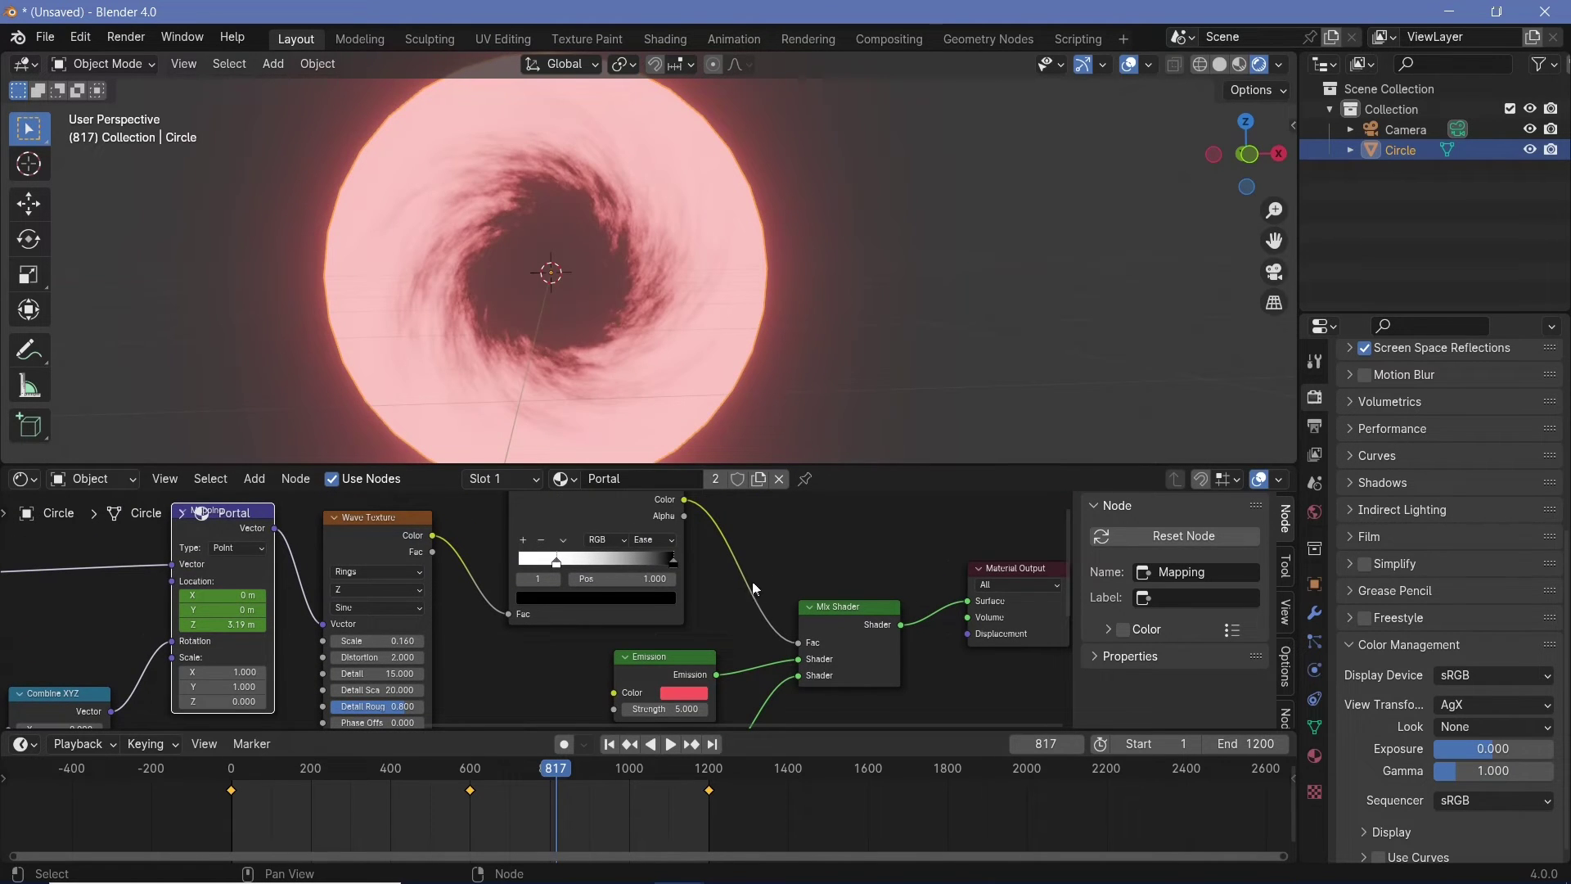
drag(558, 563, 596, 563)
scroll(626, 293, up, 2)
scroll(626, 300, down, 1)
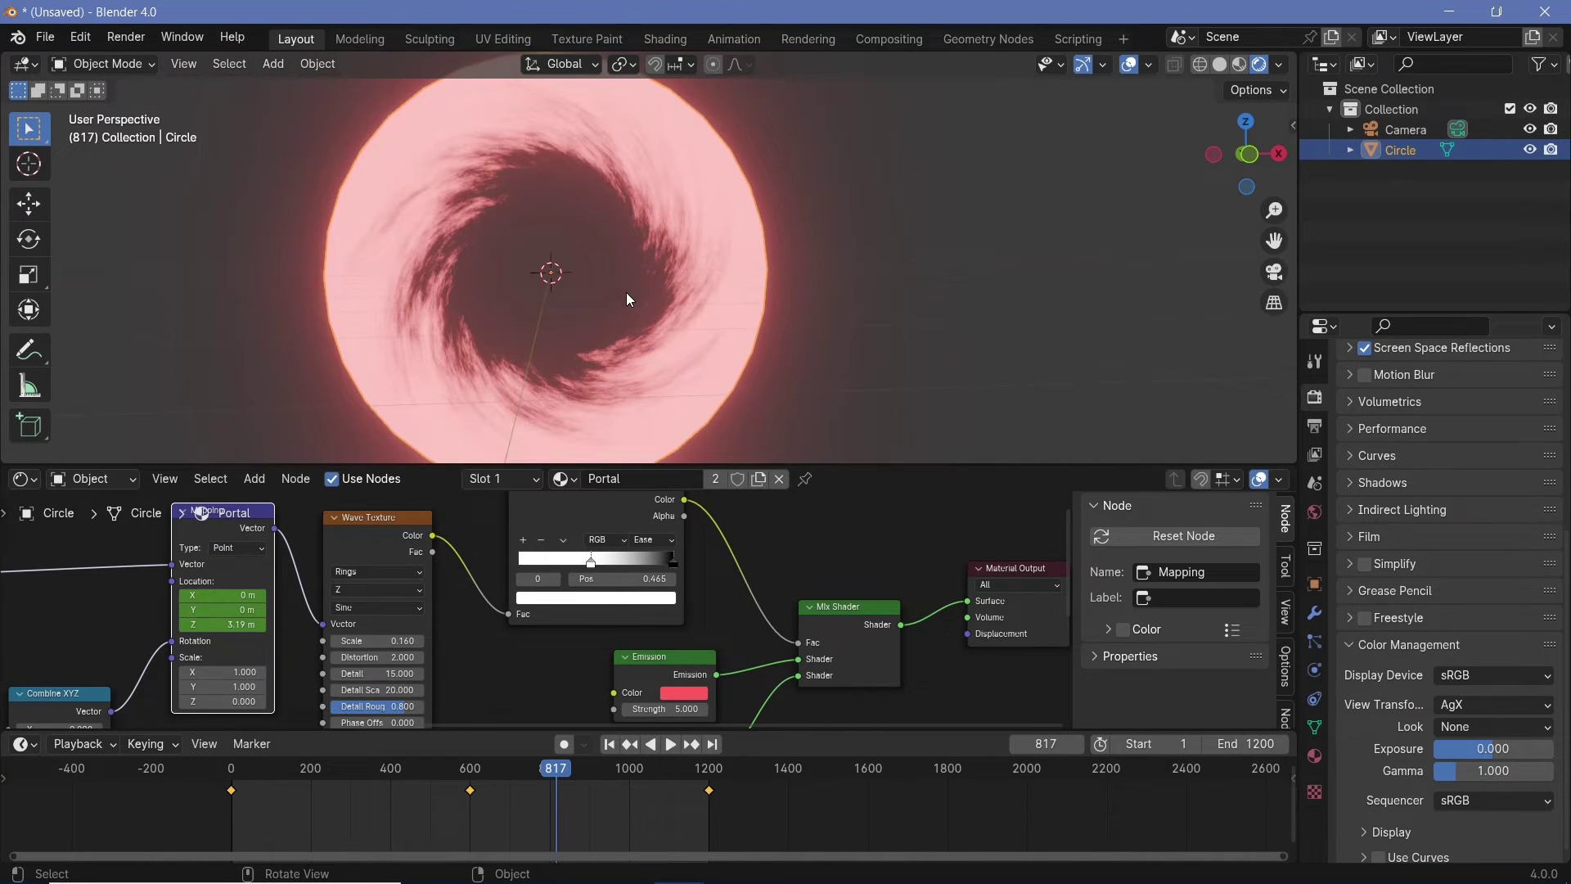
key(space)
key(space)
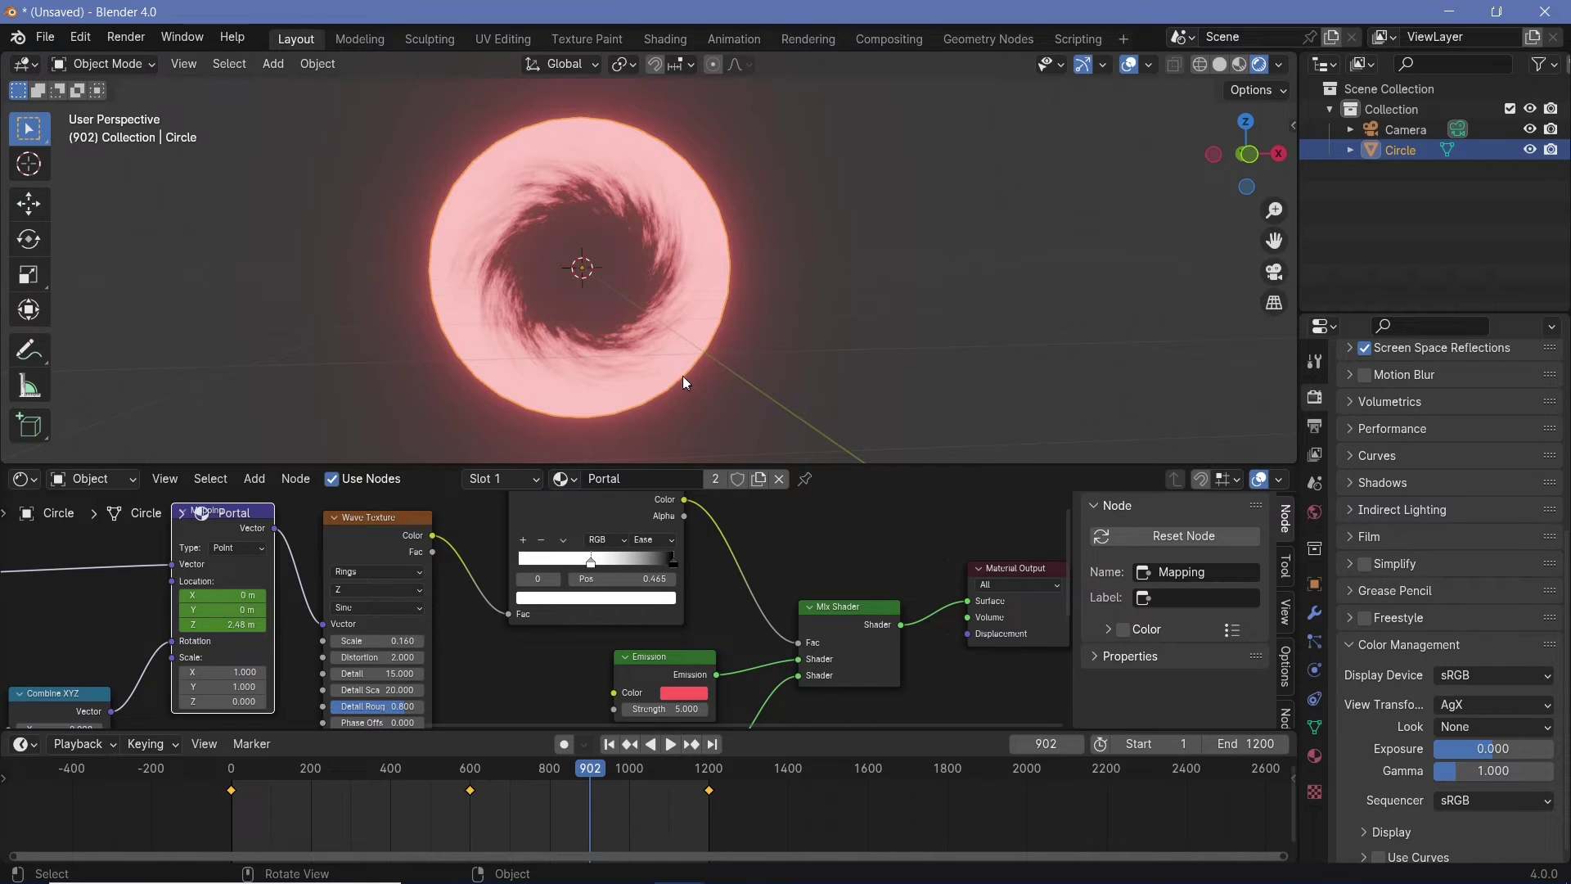
Add a Bezier circle at the portal's centre, rotate it 90° about X and scale it up to match the portal's outer edge.
key(shift+a)
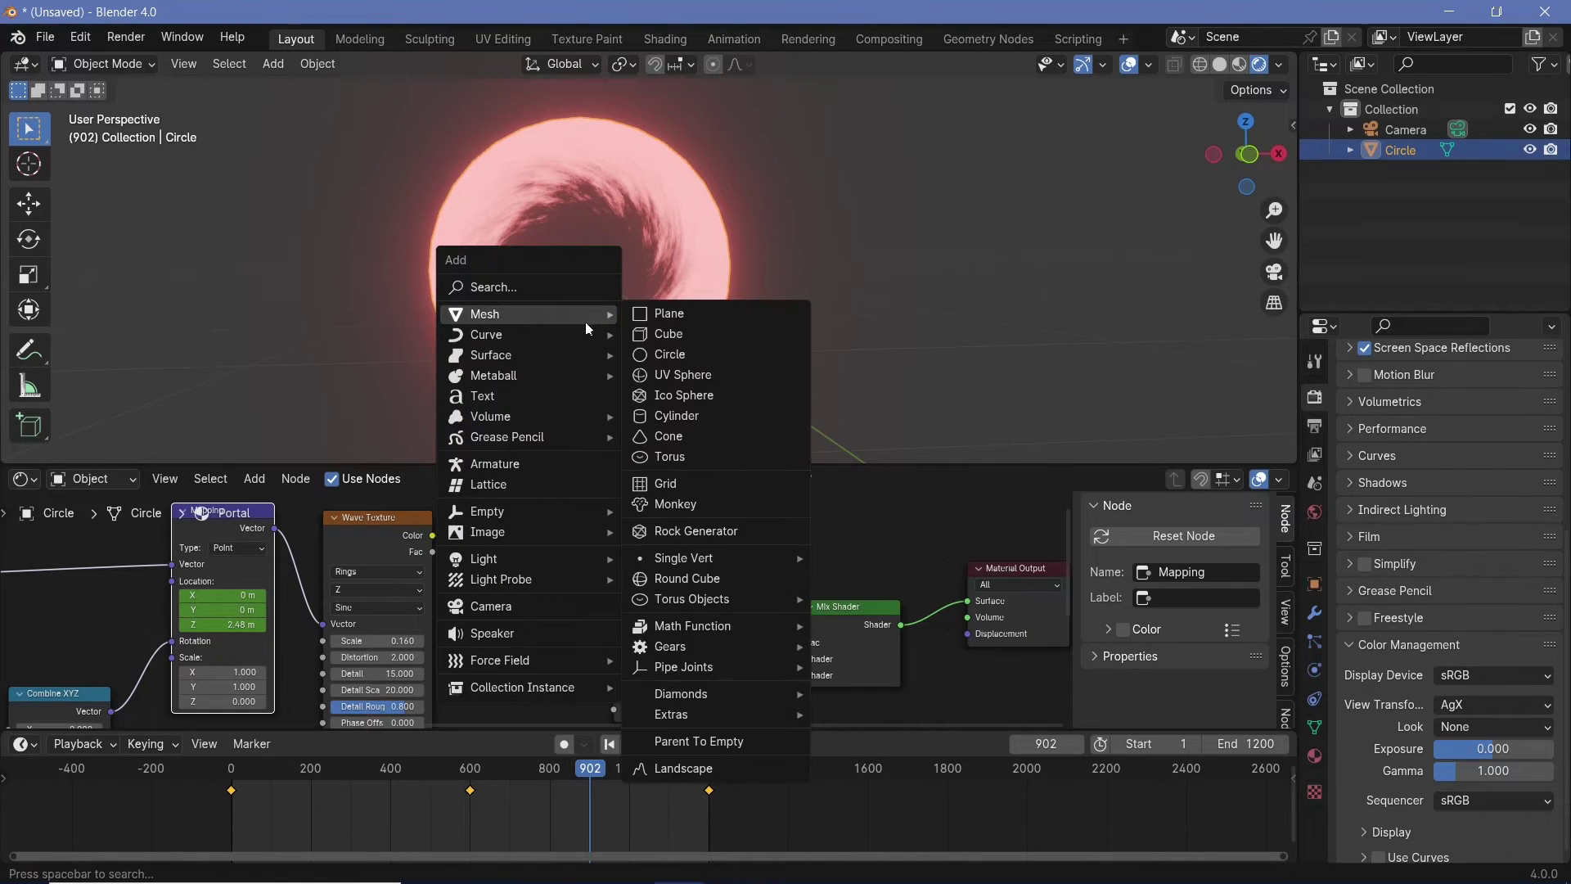
mouse_move(580, 332)
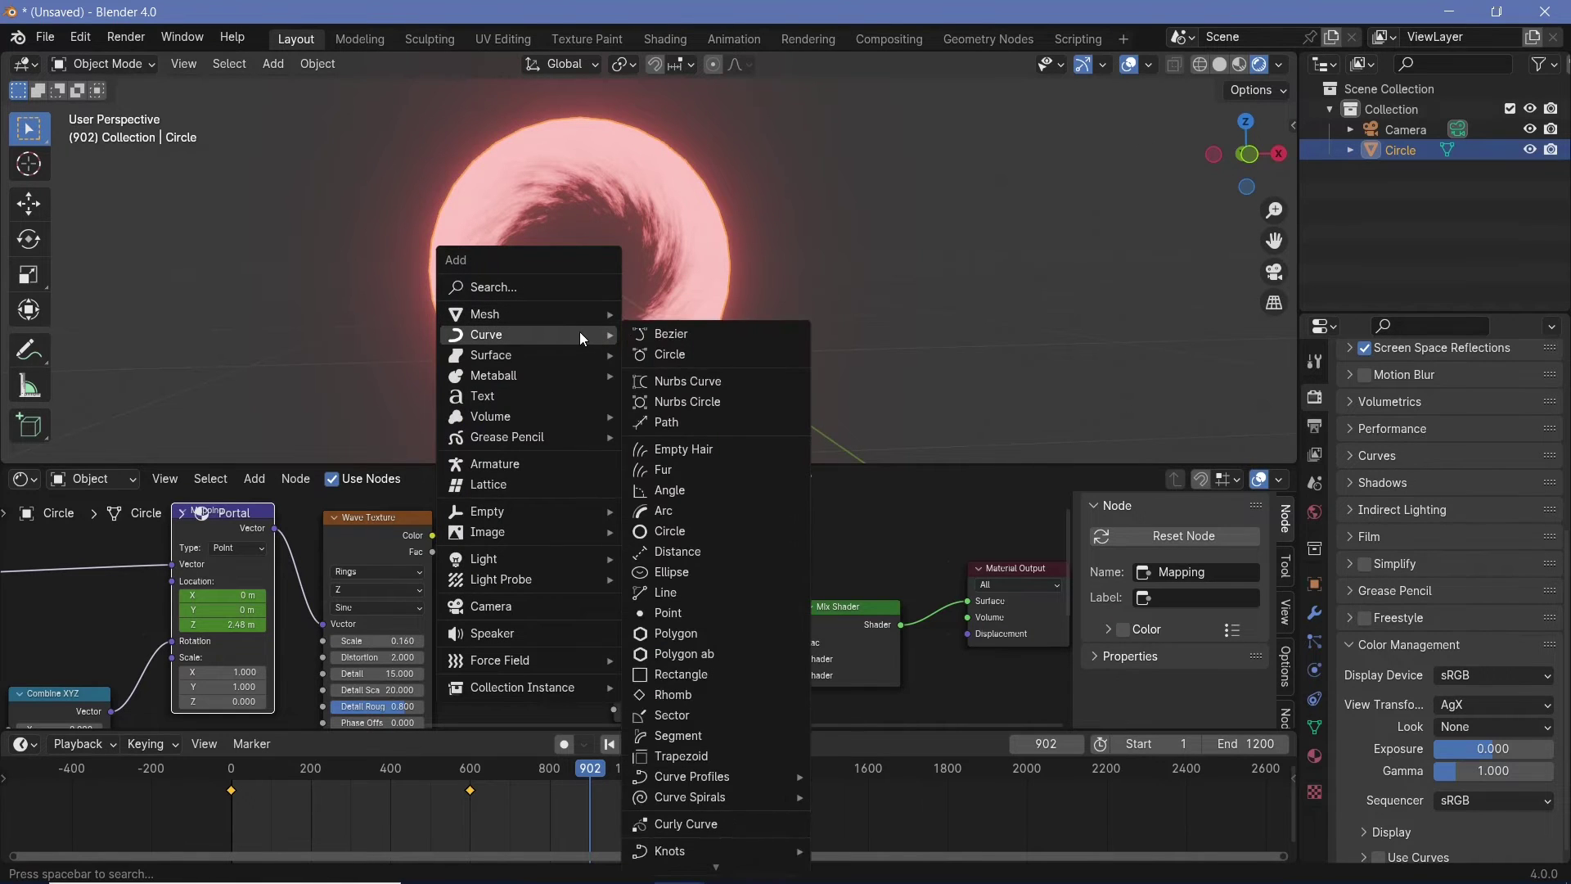
click(664, 355)
text(rx90)
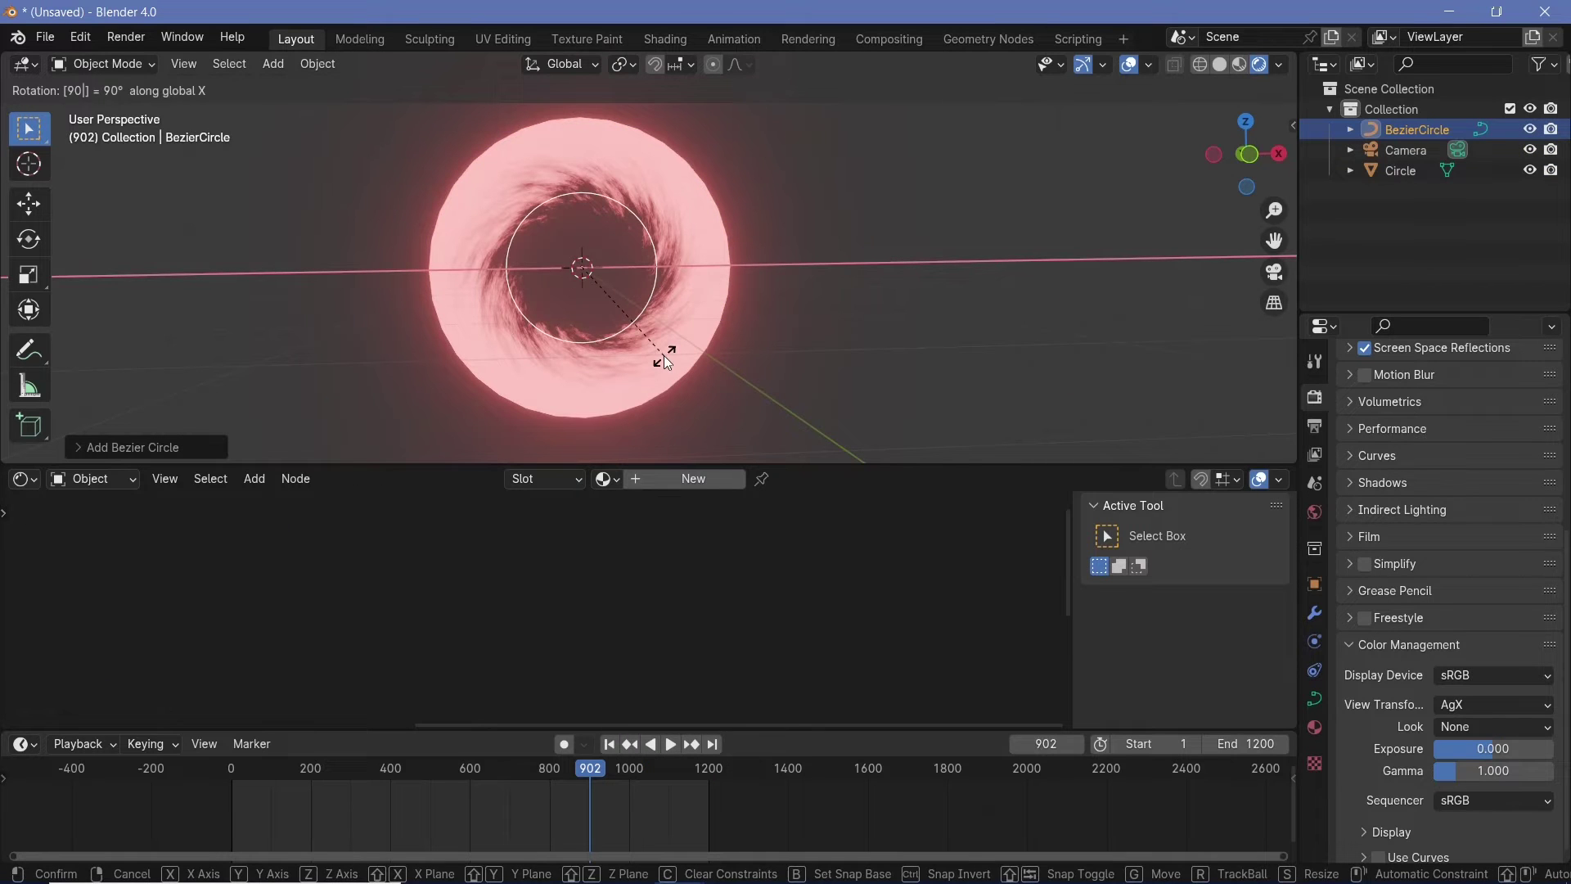
key(Return)
key(s)
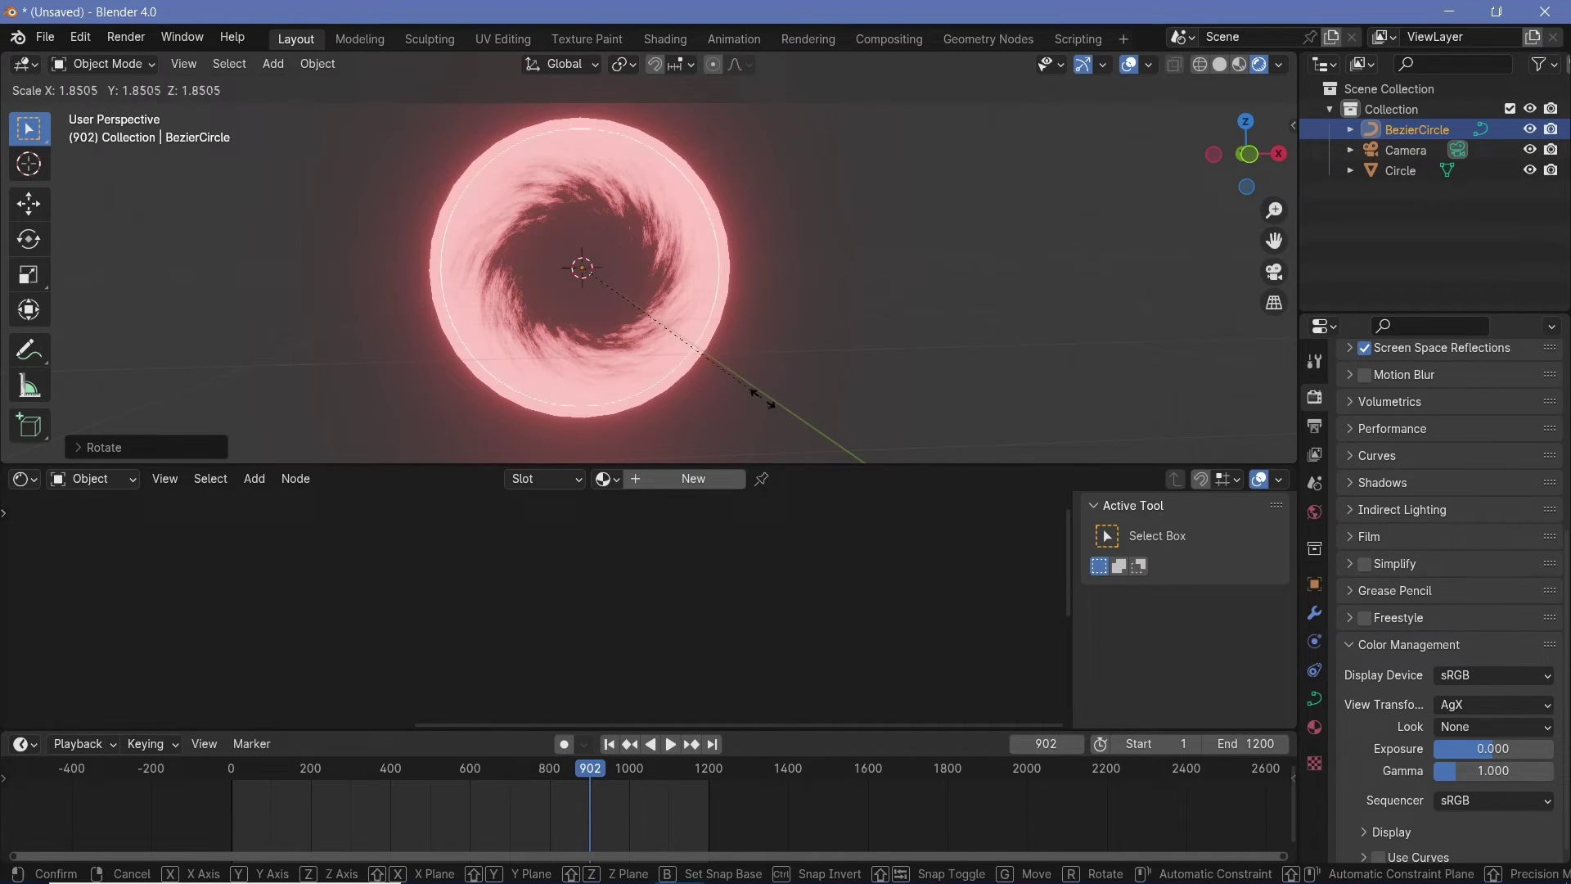
click(777, 406)
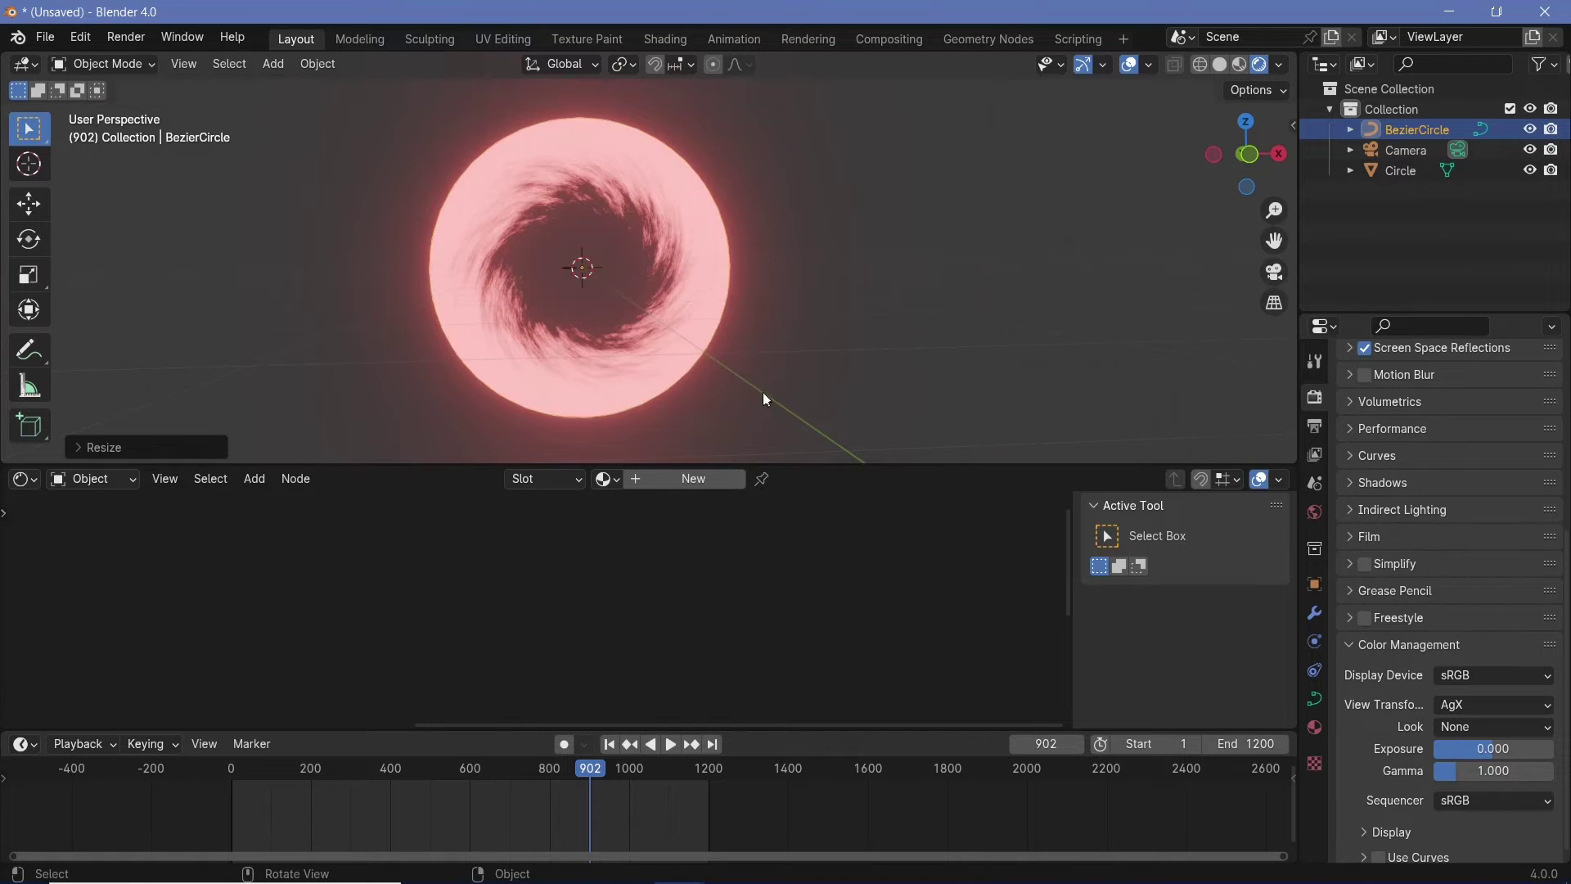
scroll(852, 311, up, 8)
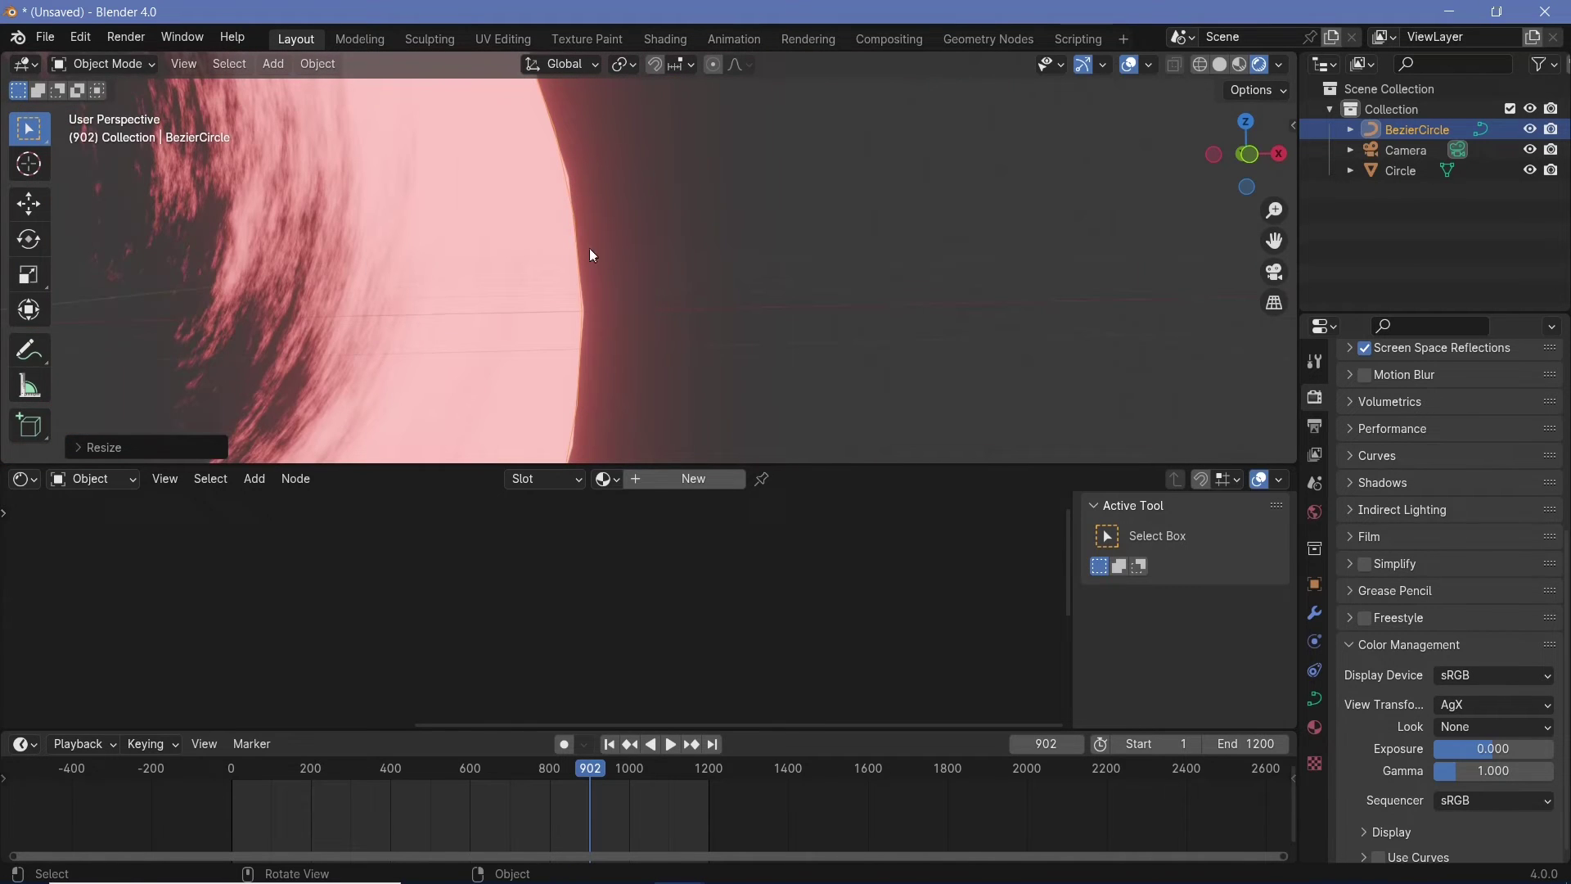
scroll(581, 385, down, 5)
scroll(525, 350, up, 3)
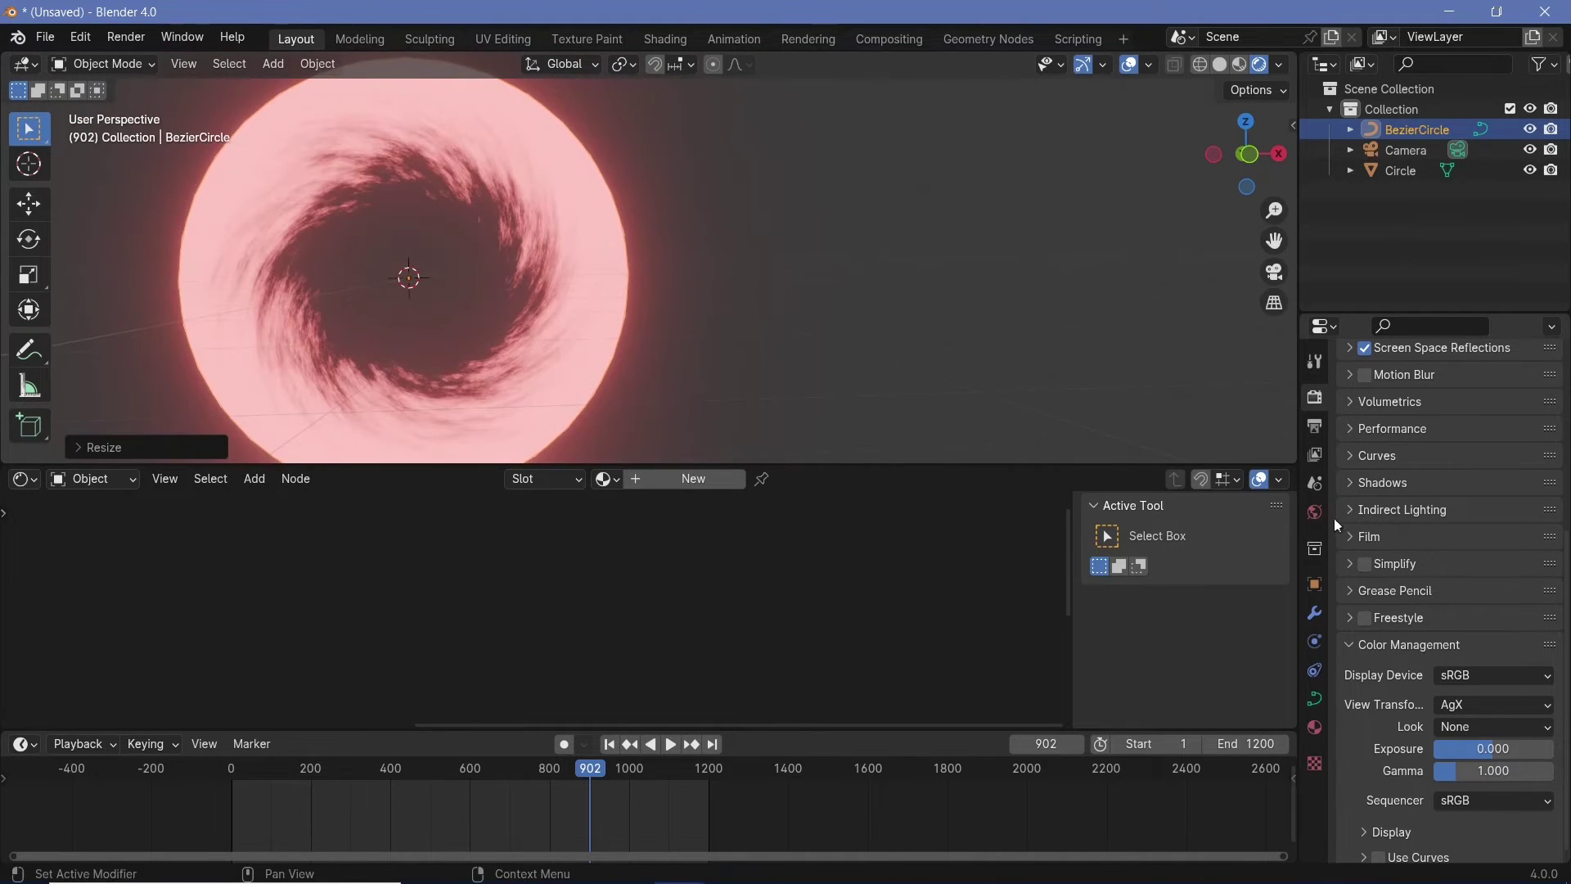
Give the Bezier circle a round bevel with a depth of 0.1 m to form a ring around the portal.
click(1315, 699)
scroll(1392, 566, up, 4)
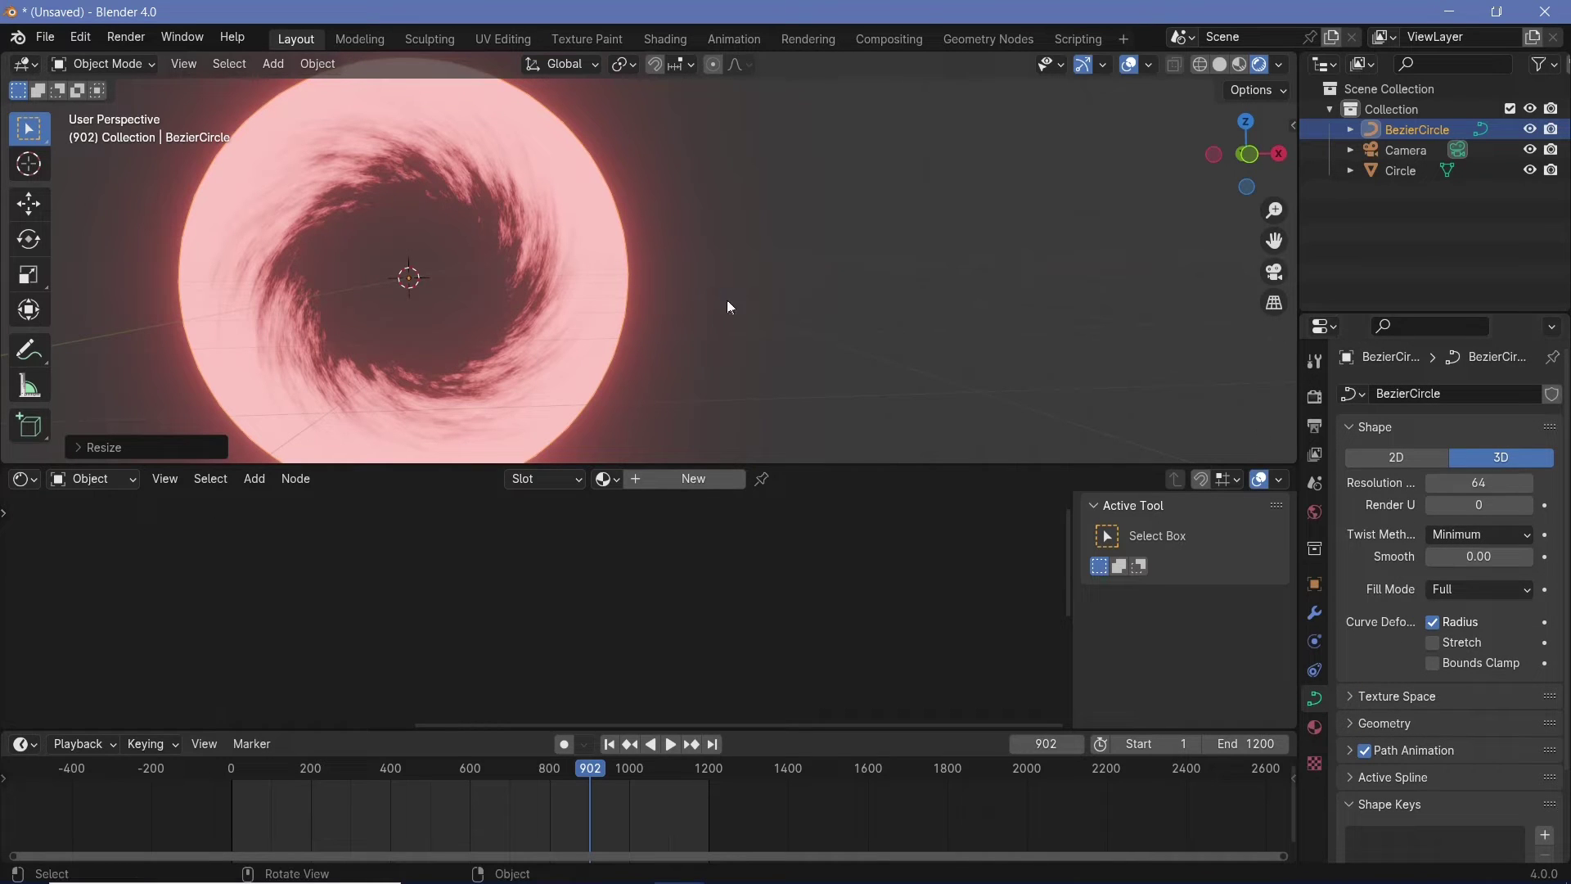
scroll(1391, 606, down, 1)
click(1380, 684)
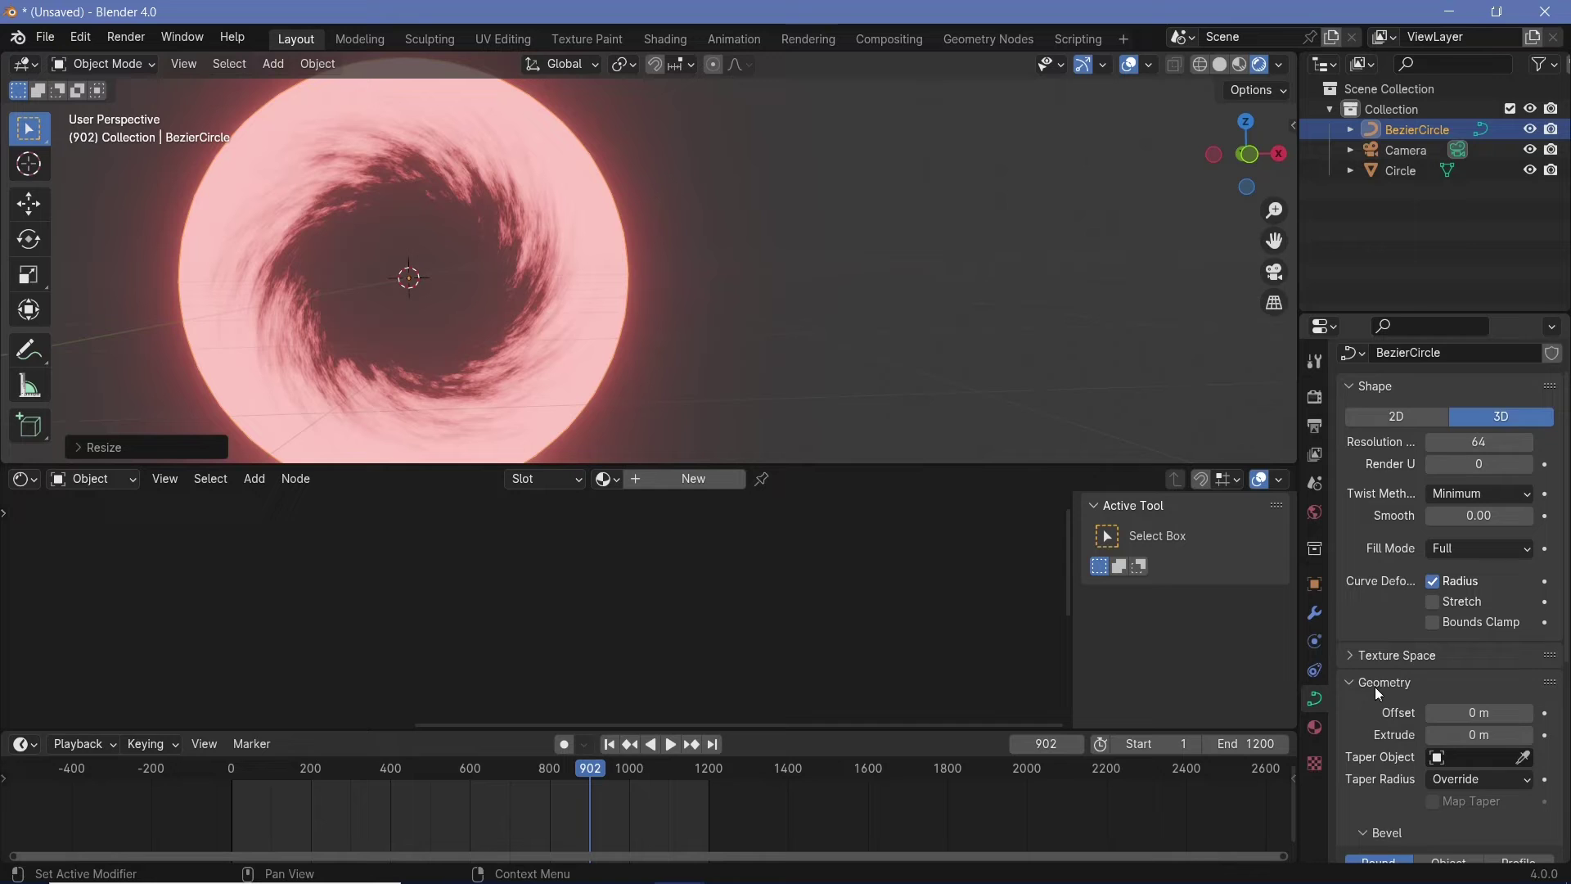
scroll(1395, 676, down, 2)
scroll(1440, 655, down, 4)
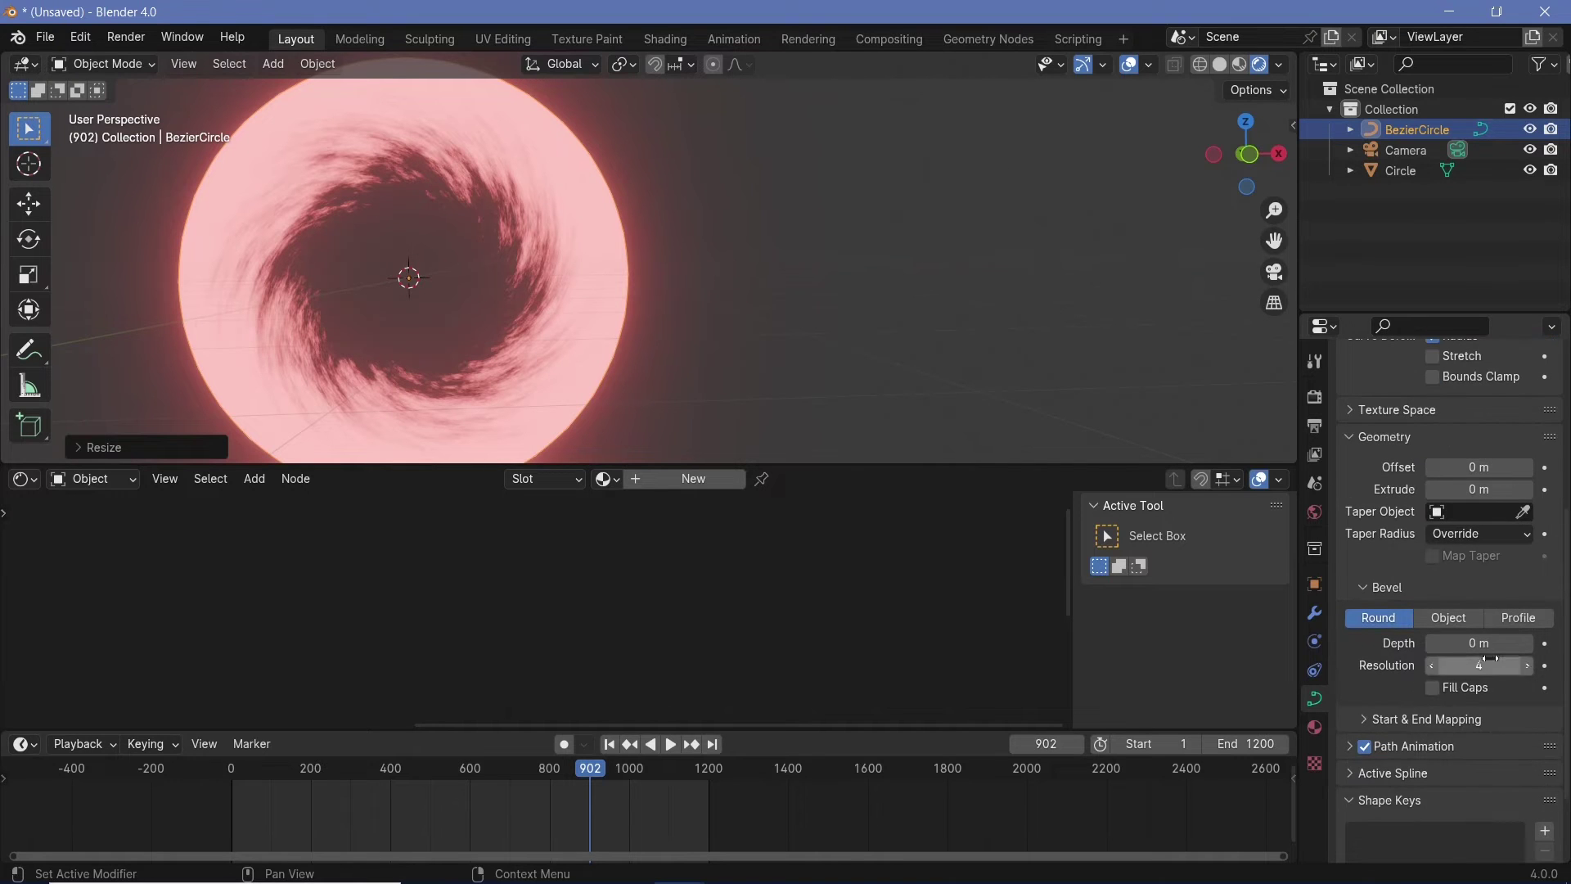
drag(1486, 646, 1553, 646)
middle_drag(907, 319, 806, 348)
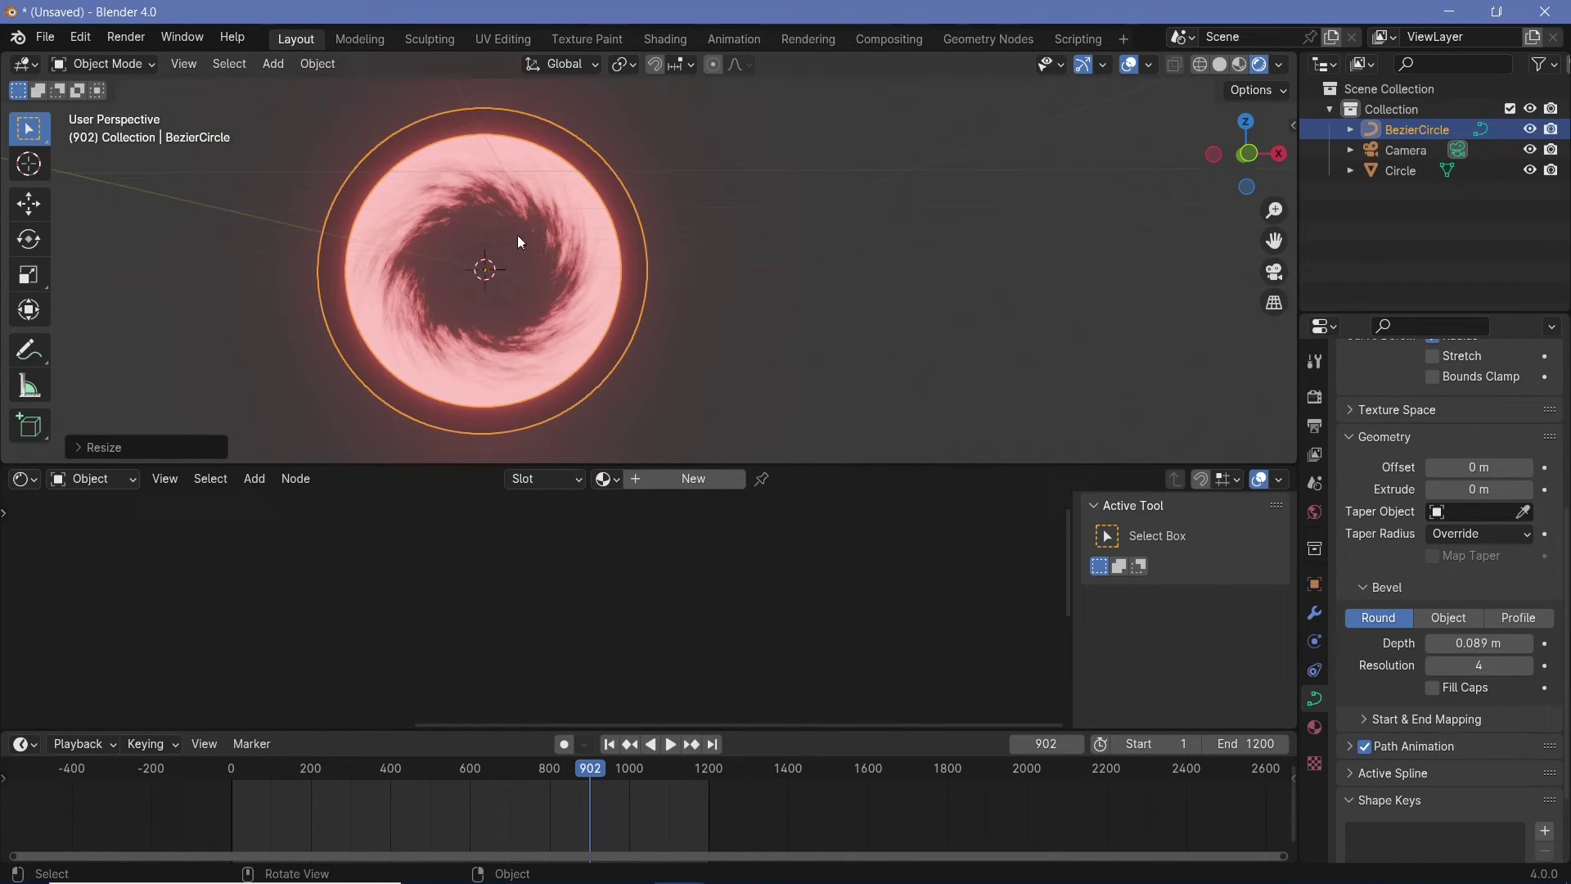
scroll(702, 313, up, 1)
click(1478, 643)
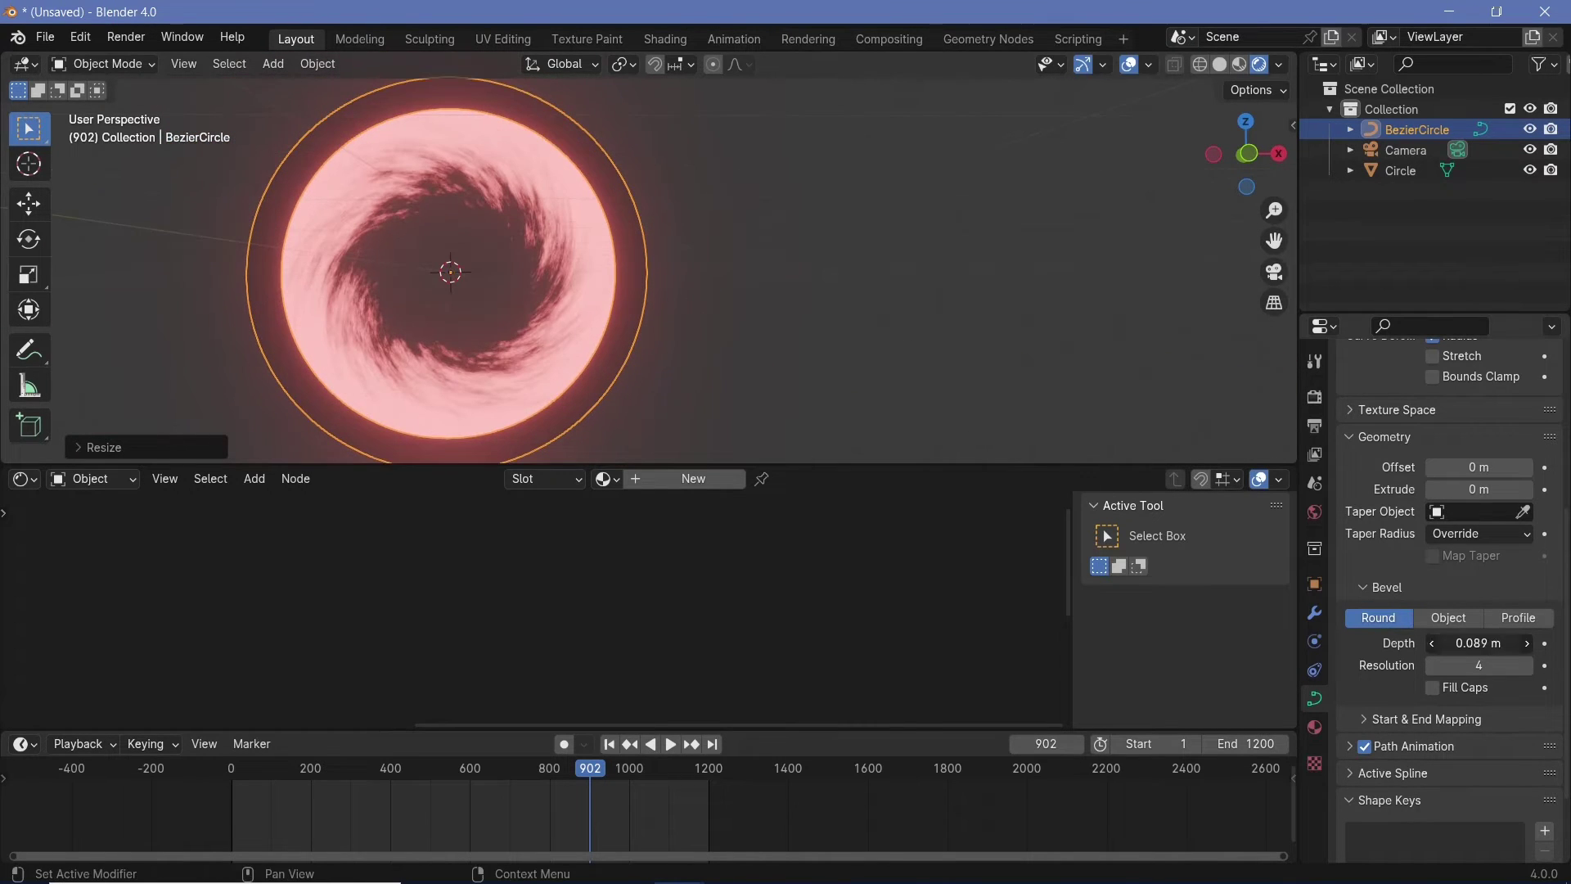
text(0.1)
key(Return)
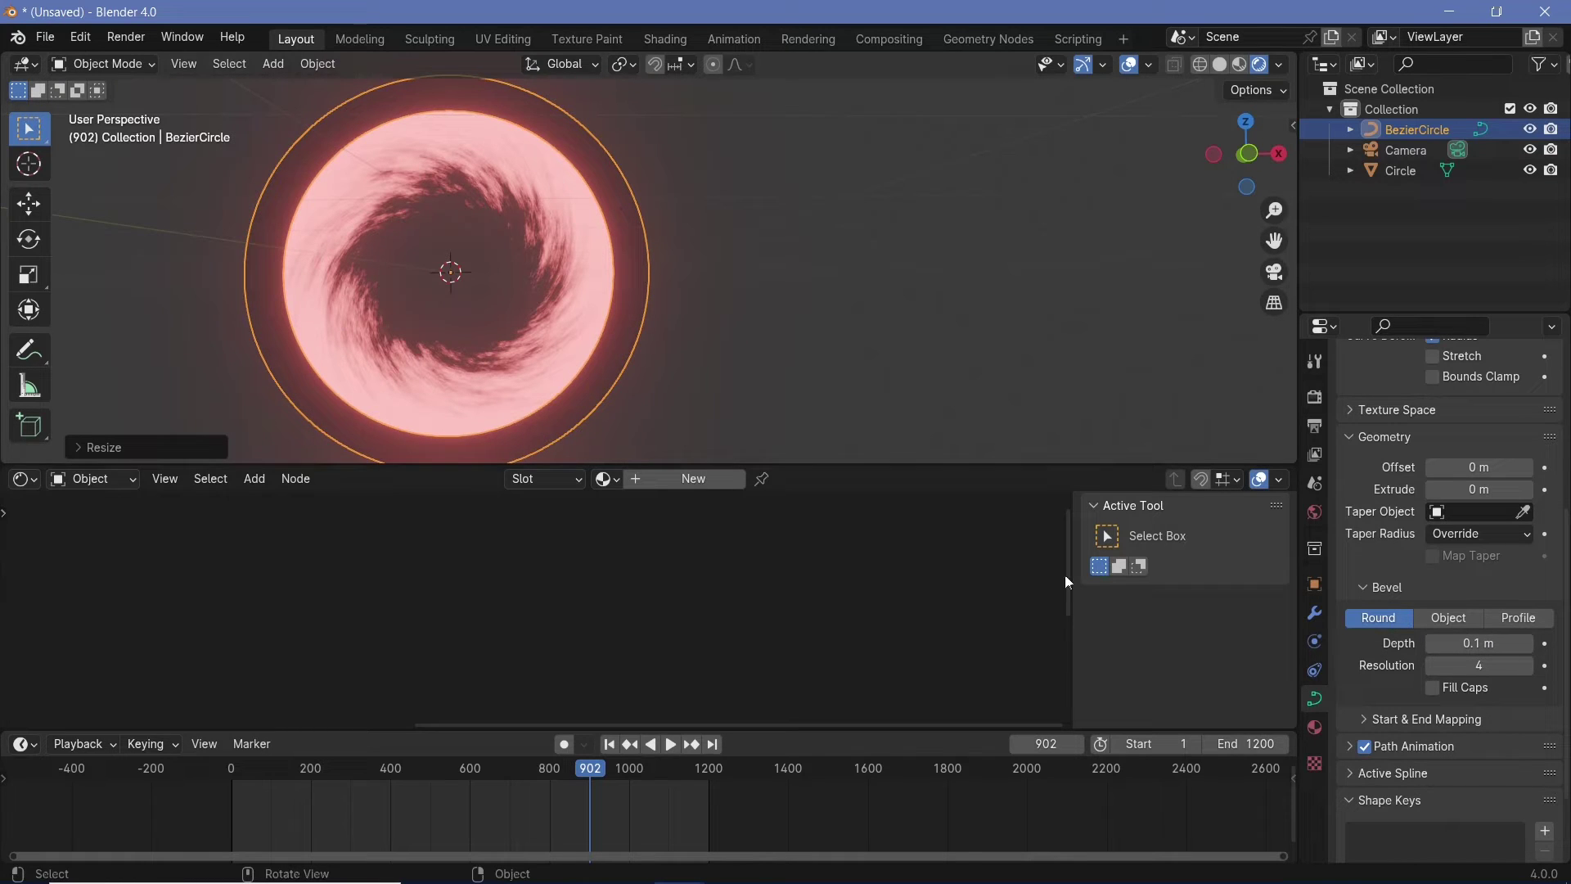
Create a new material on the ring with metallic 1 and roughness 0.2.
click(1315, 728)
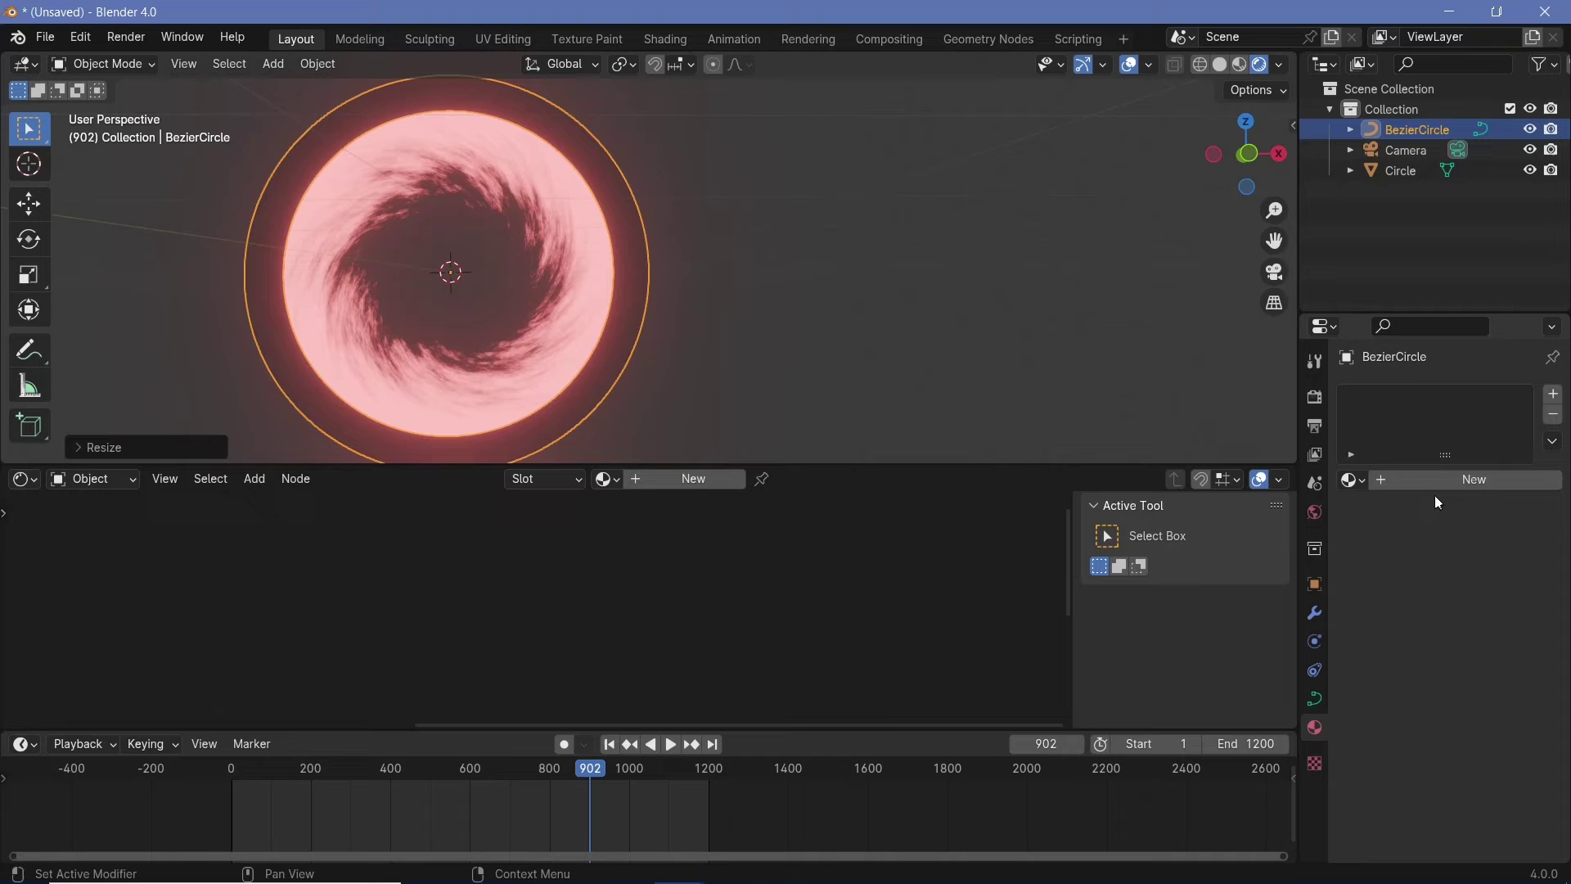
click(1419, 479)
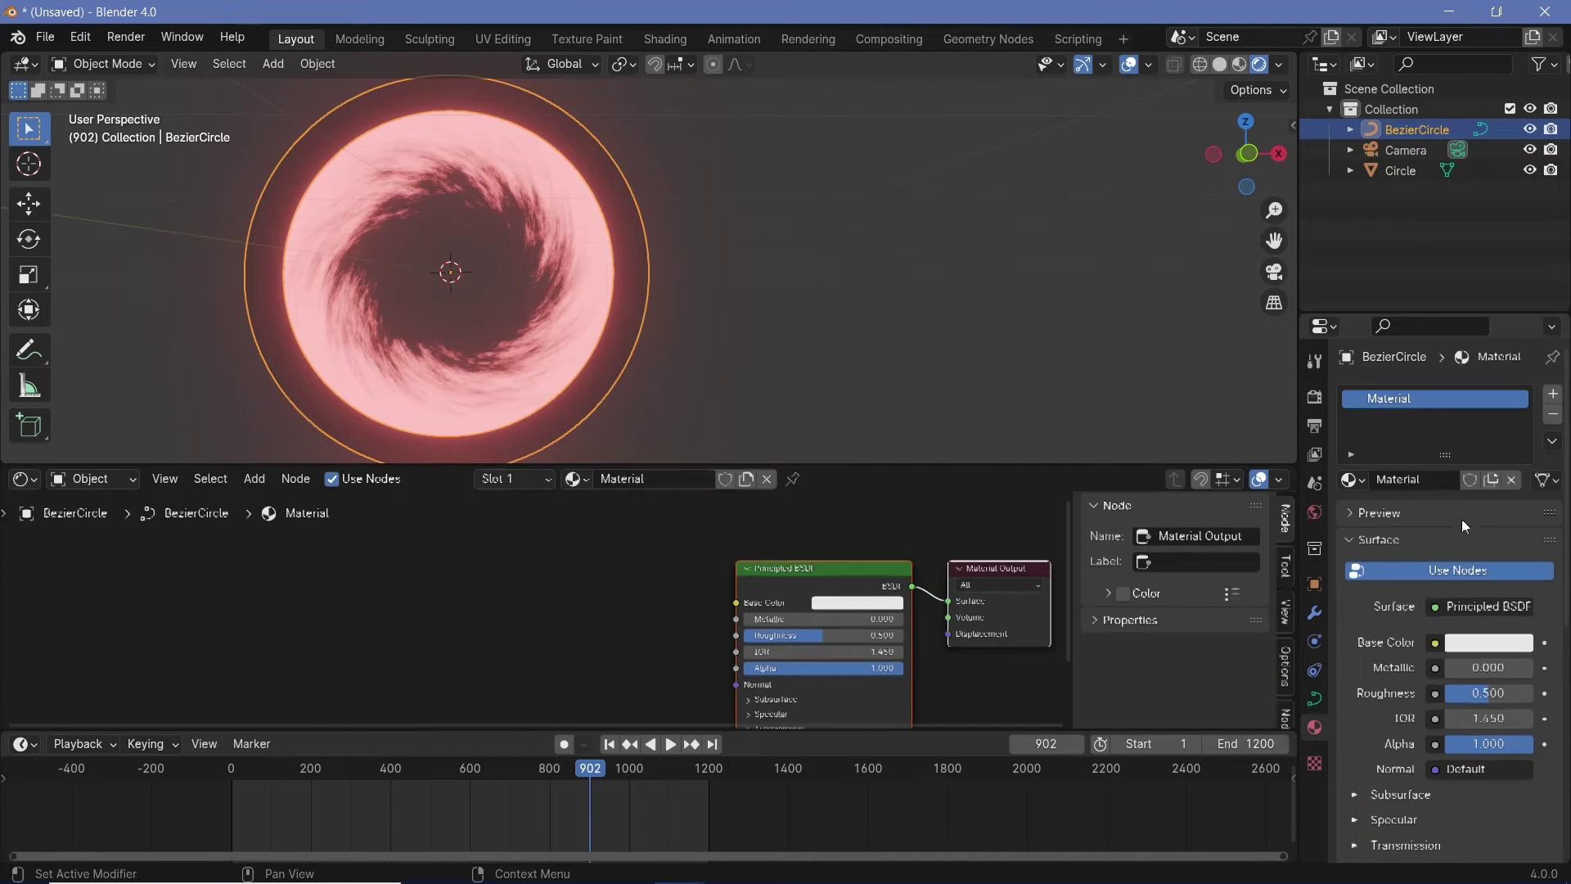
drag(1453, 668, 1539, 671)
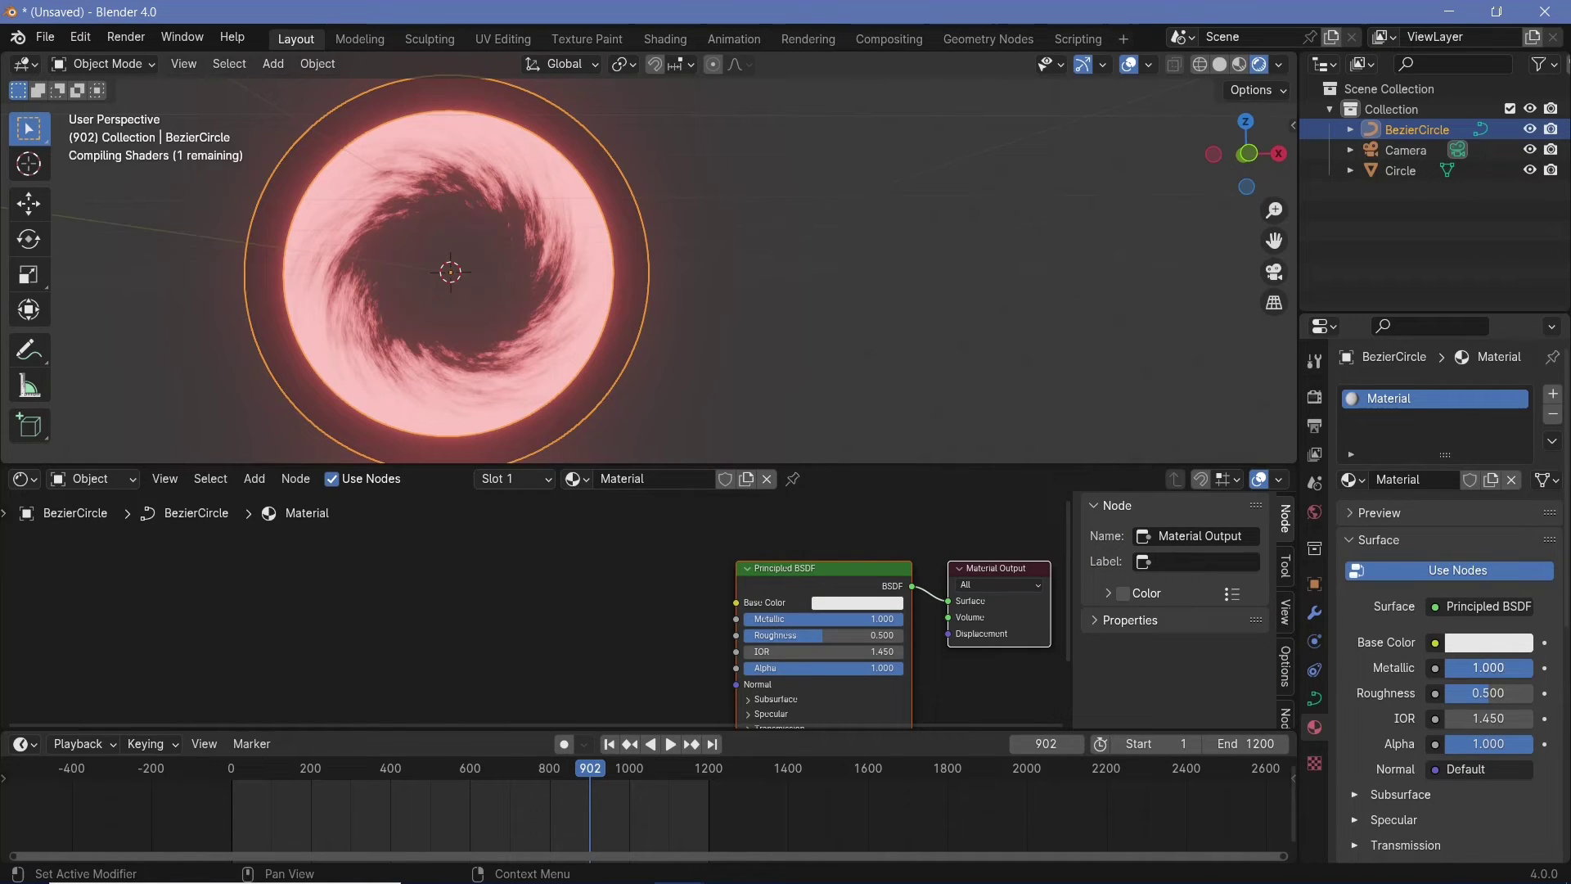
click(1510, 695)
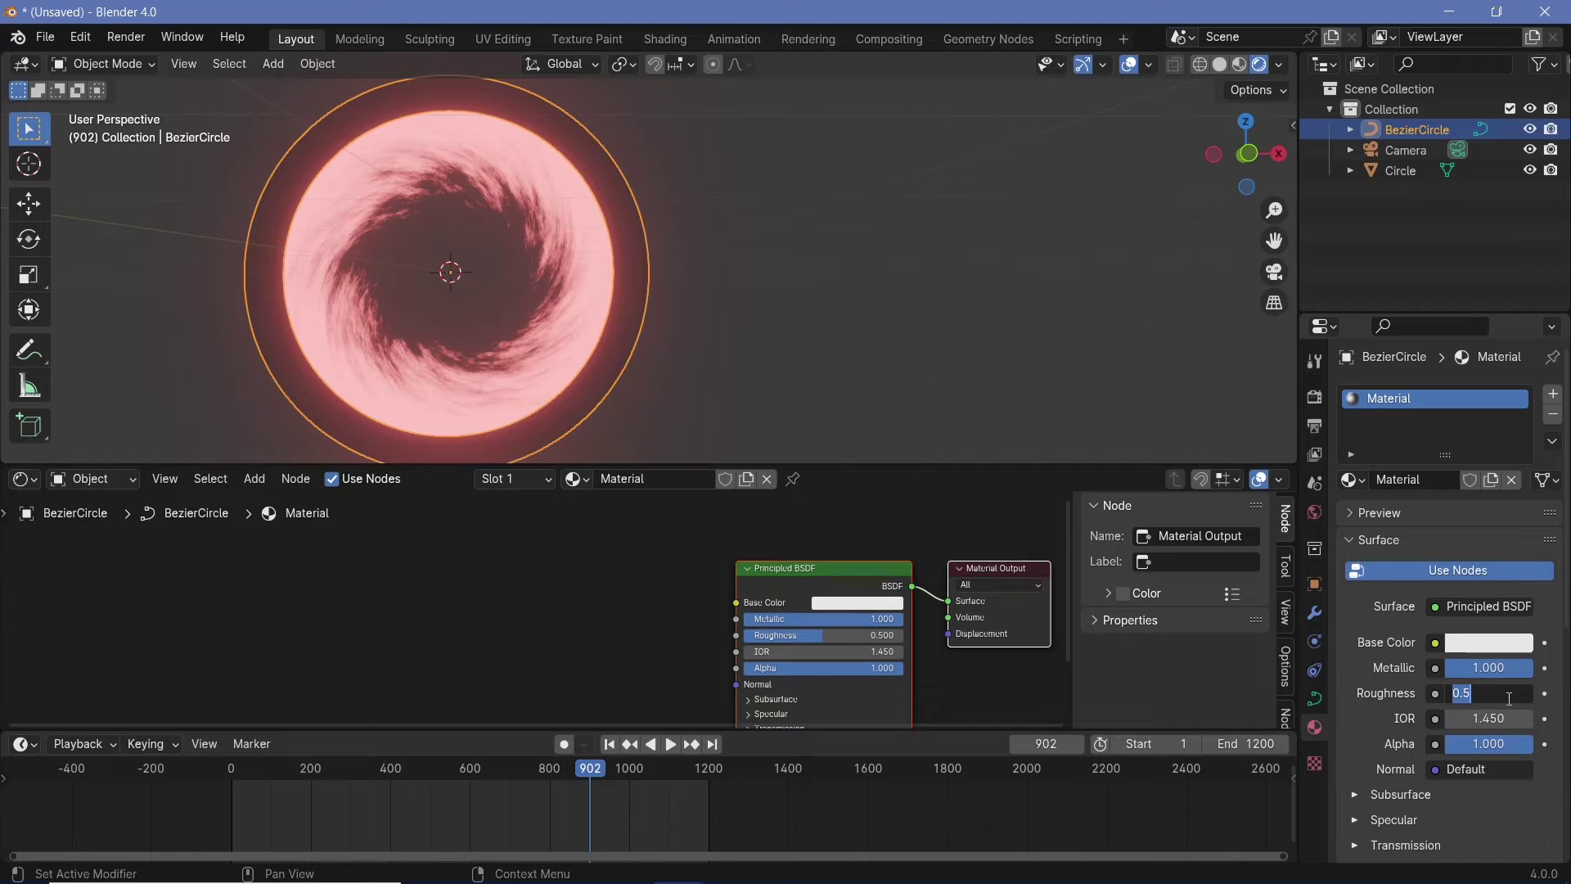
text(0.2)
key(Return)
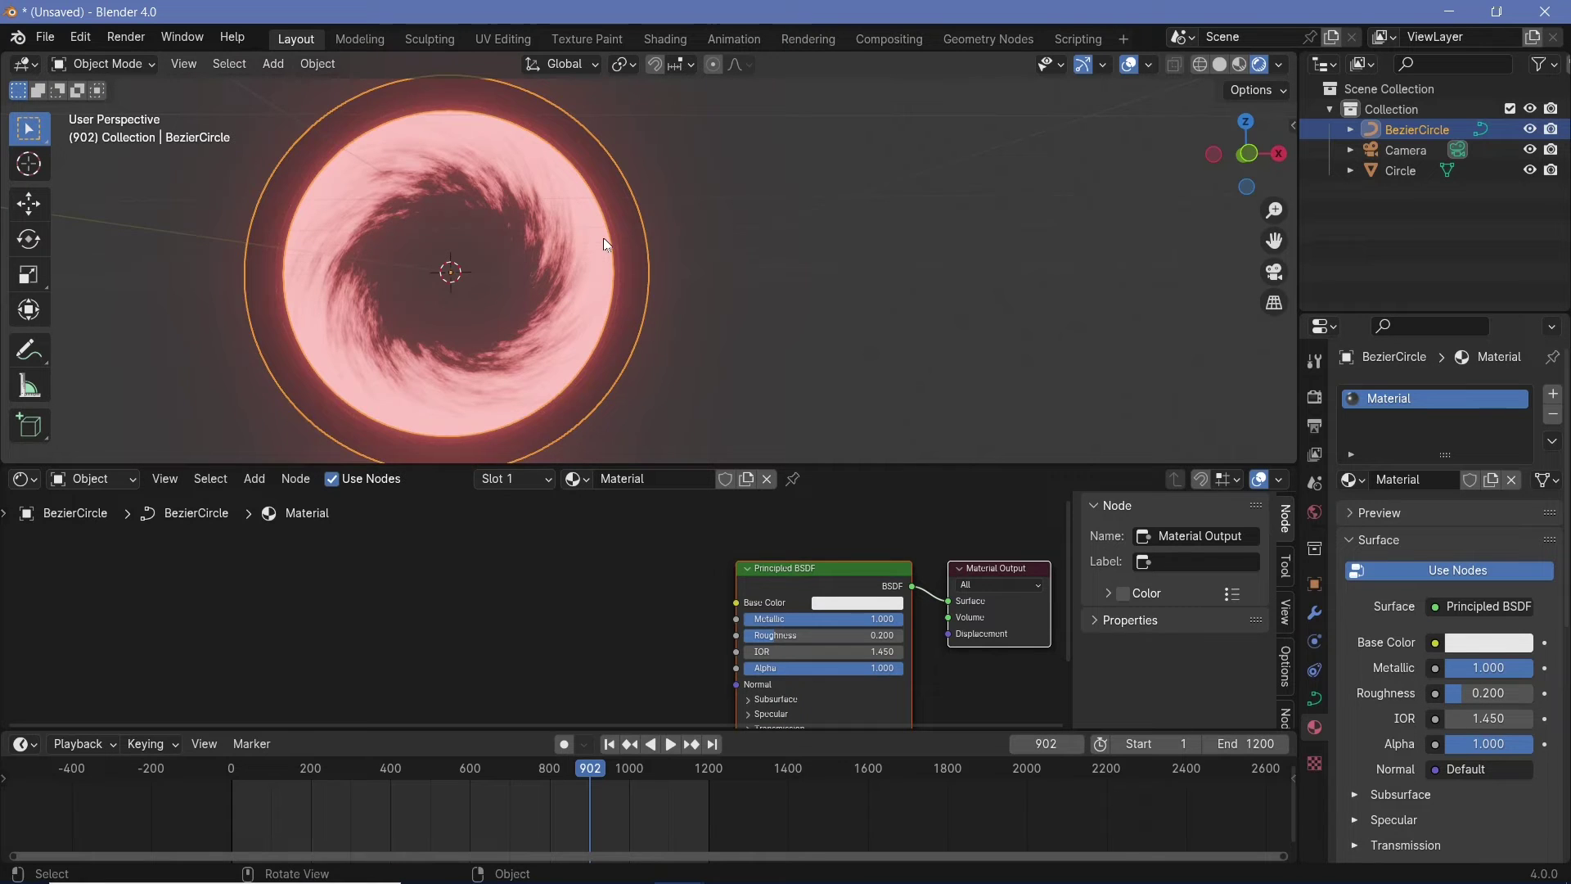
Add a cube at the portal's centre and scale it up about 2.1 times so that it encloses the ring.
scroll(604, 239, down, 2)
shift+middle_drag(630, 234, 759, 257)
scroll(690, 240, up, 7)
scroll(703, 246, down, 6)
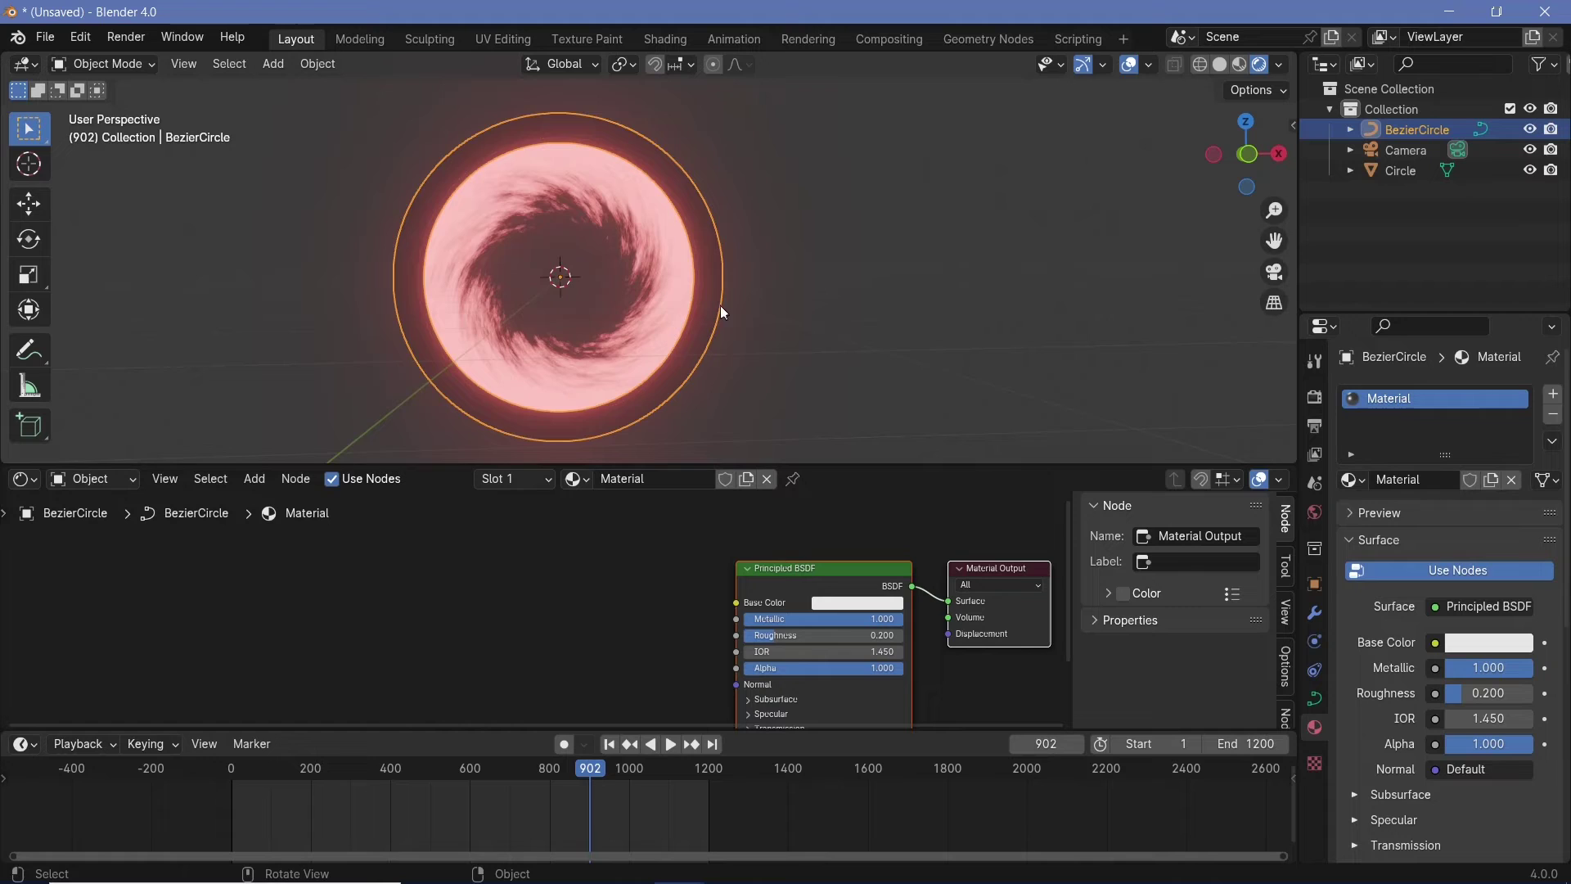
scroll(712, 301, down, 2)
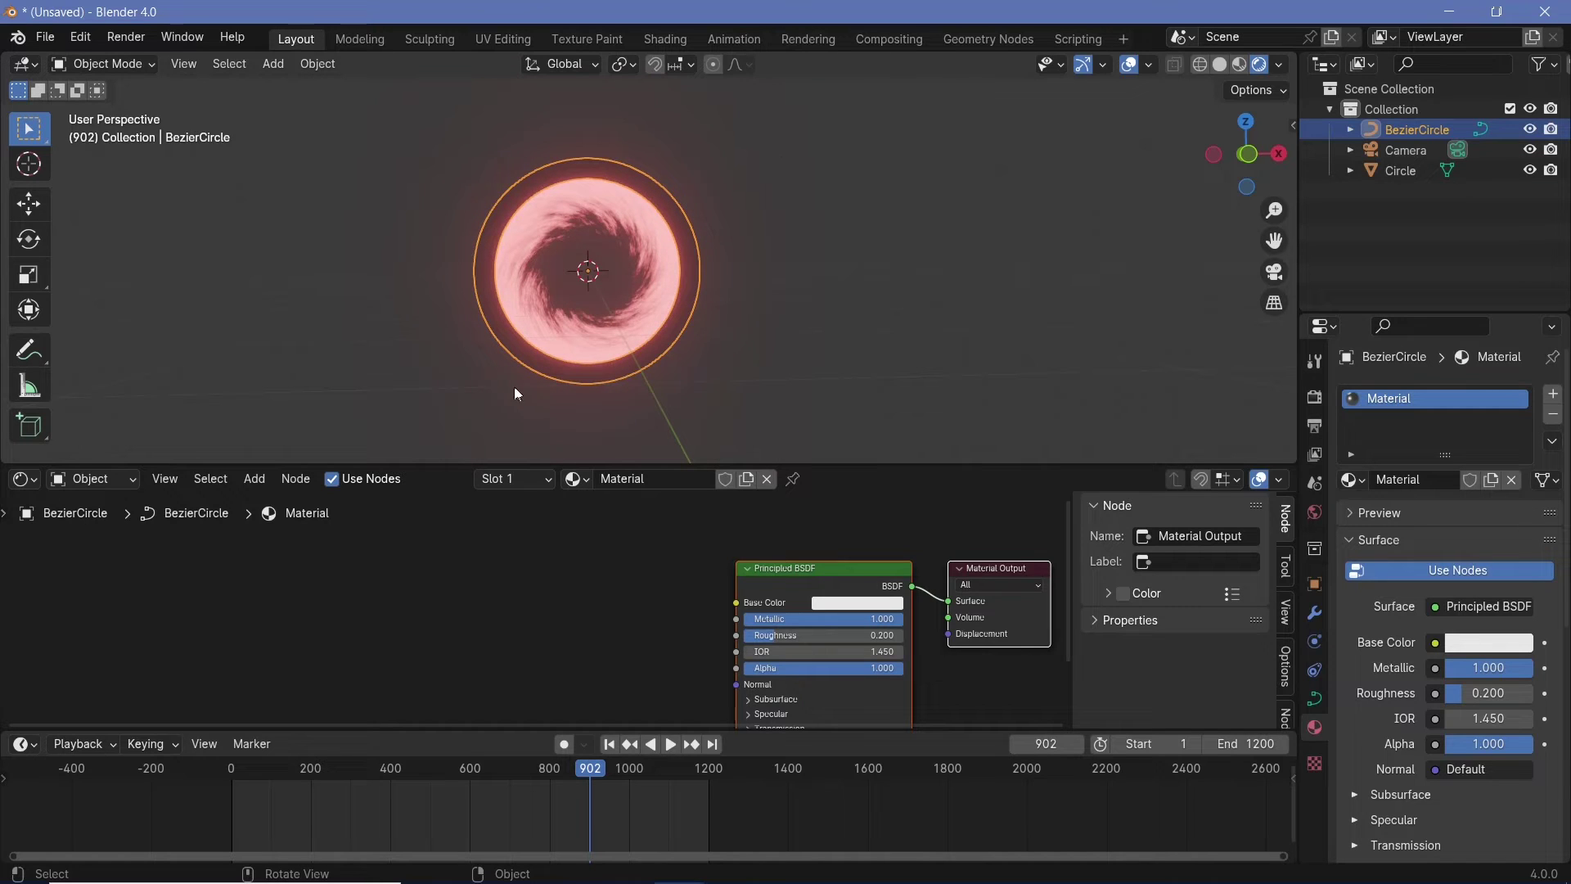
key(shift+a)
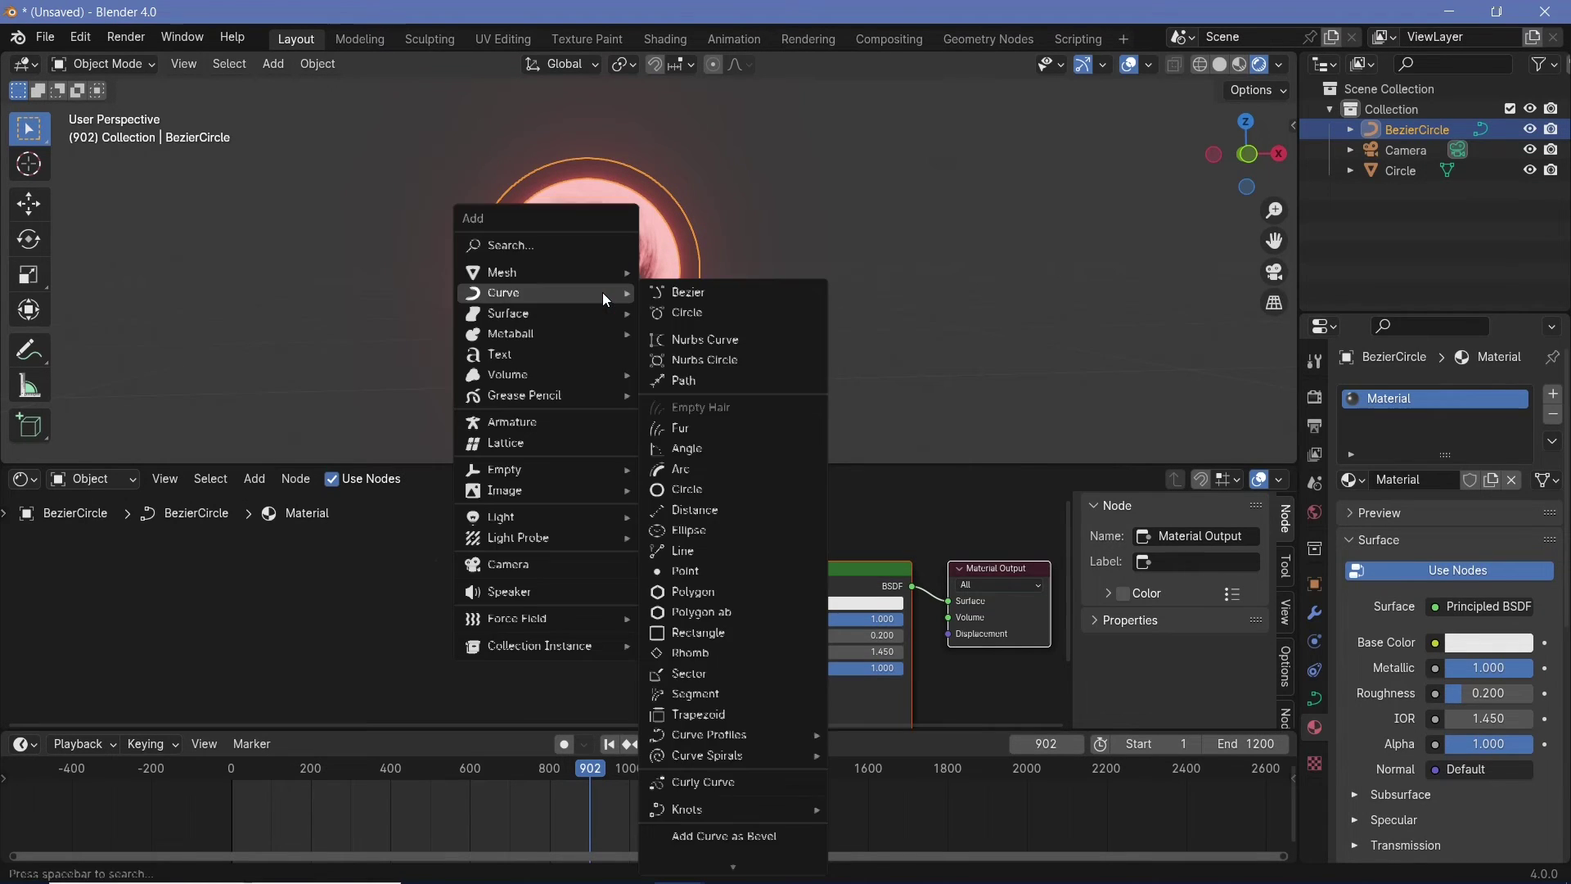
mouse_move(583, 273)
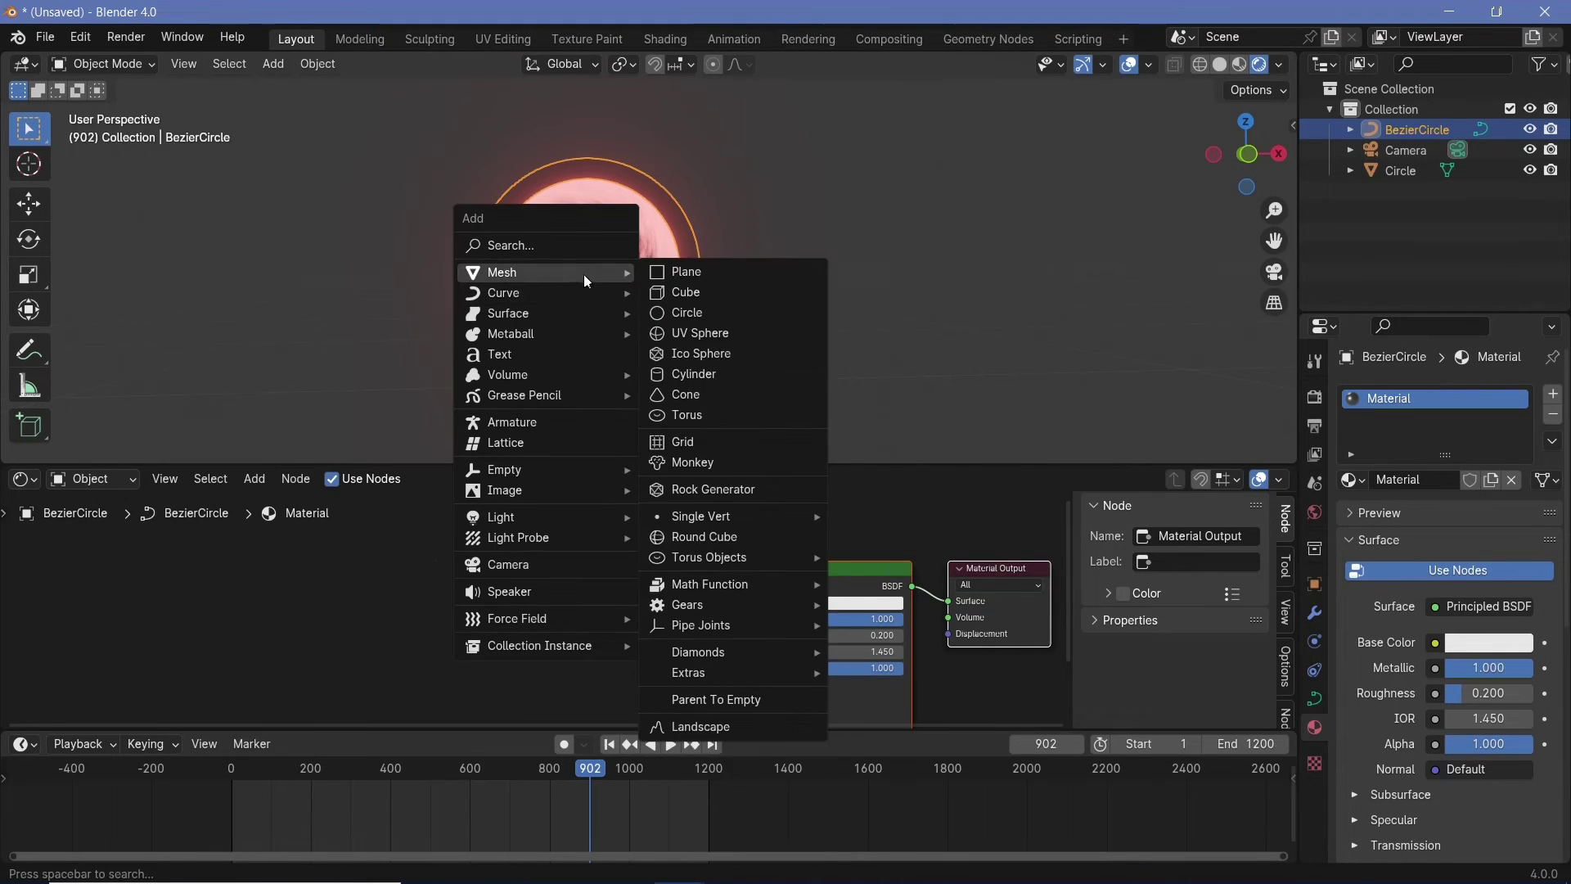
click(725, 294)
key(s)
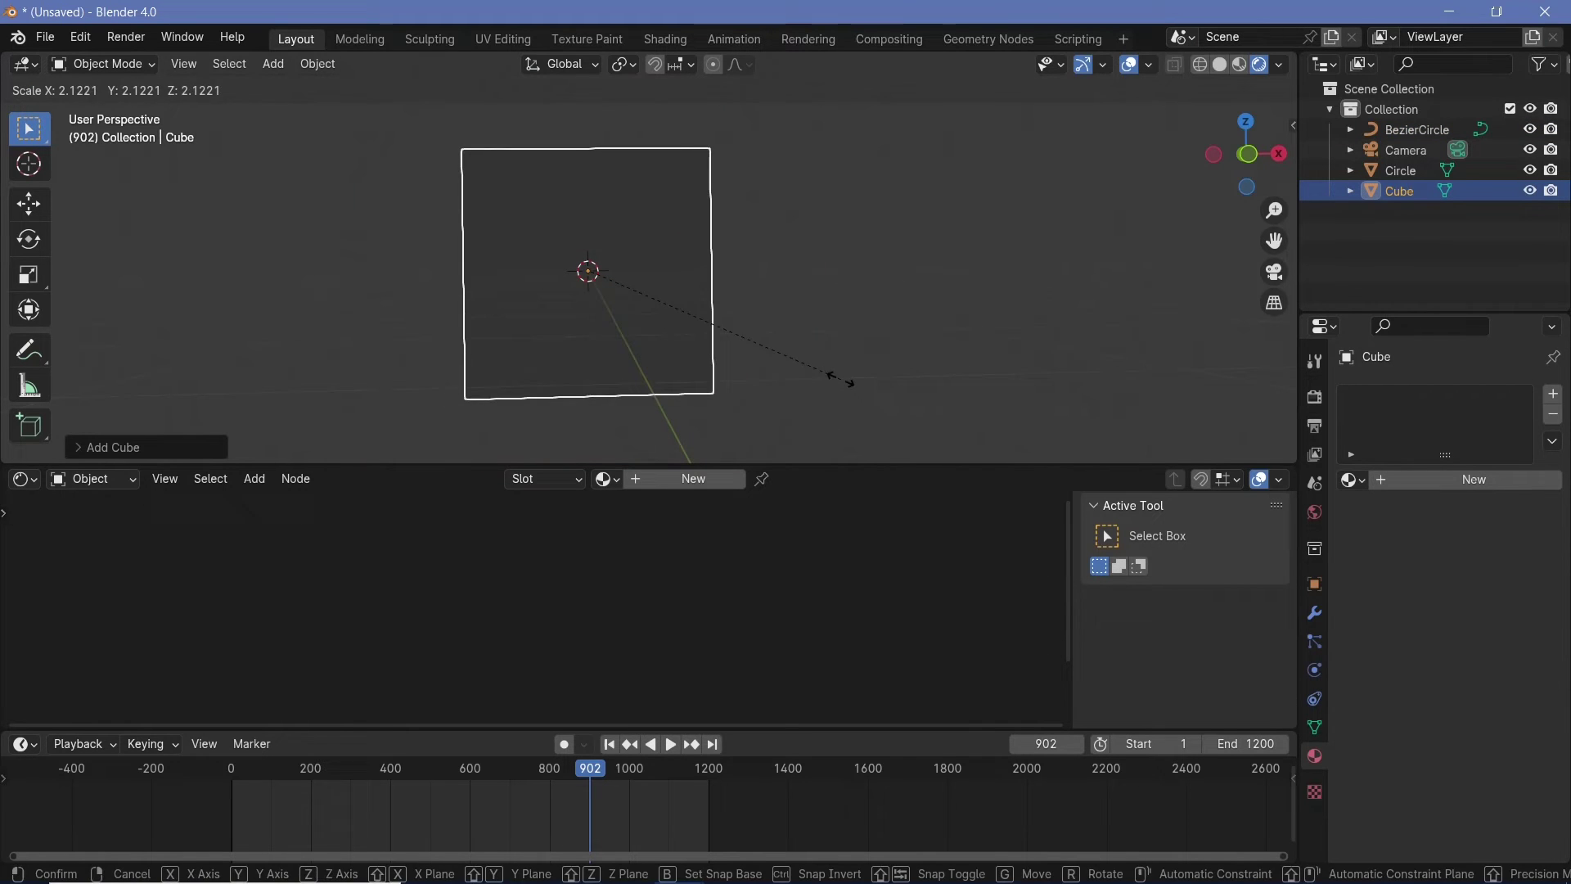
click(840, 378)
Delete the cube's front face in Edit Mode to open the box towards the portal.
middle_drag(673, 319, 697, 292)
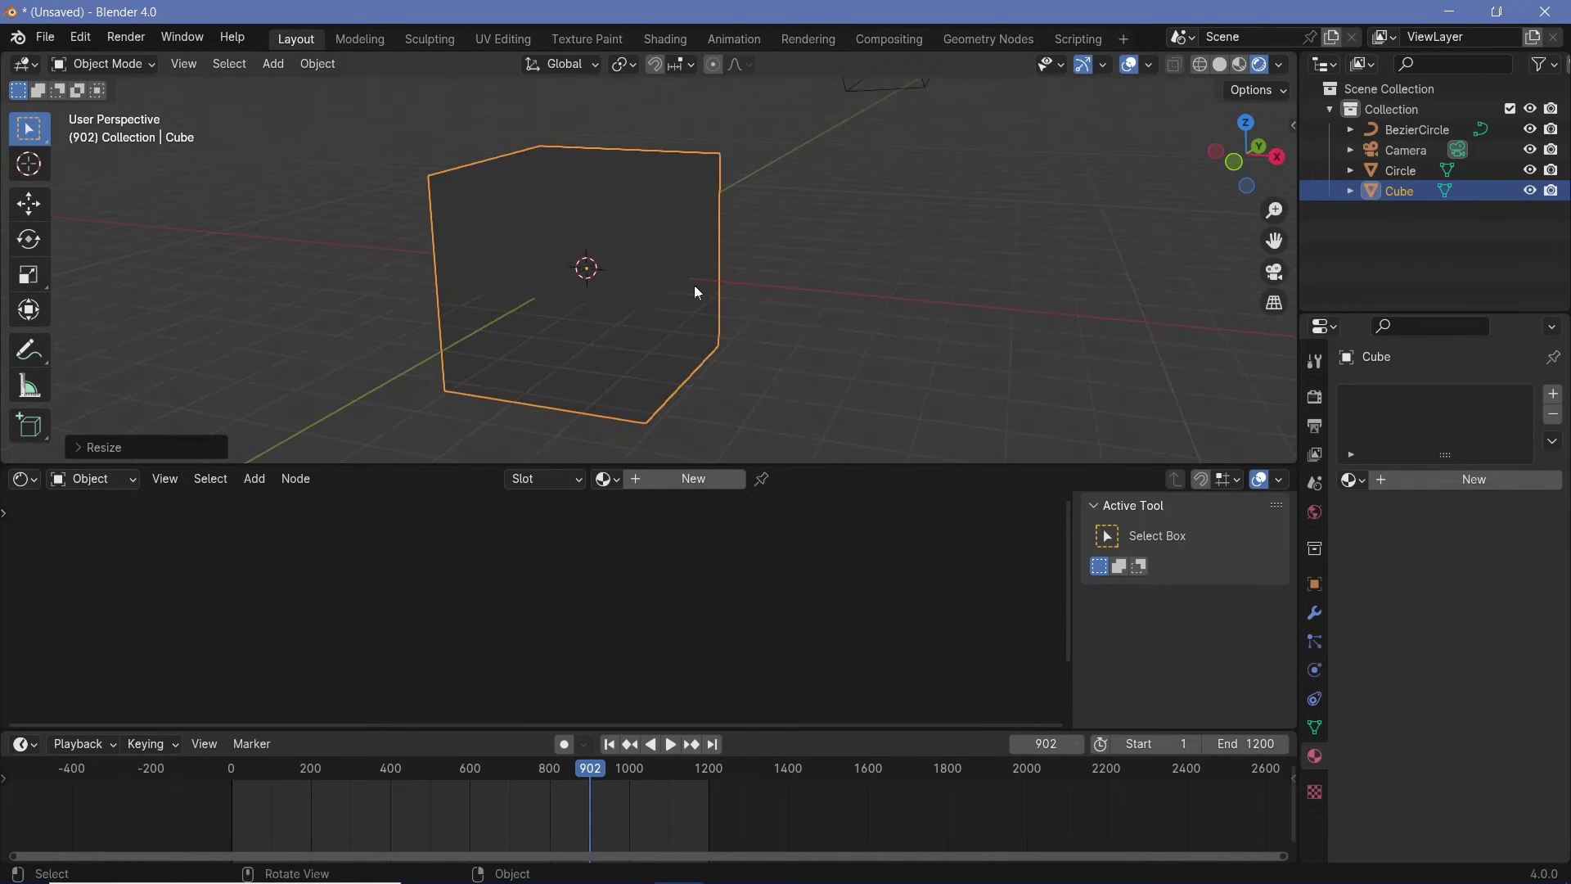
scroll(694, 284, up, 4)
key(ctrl+Tab)
click(727, 278)
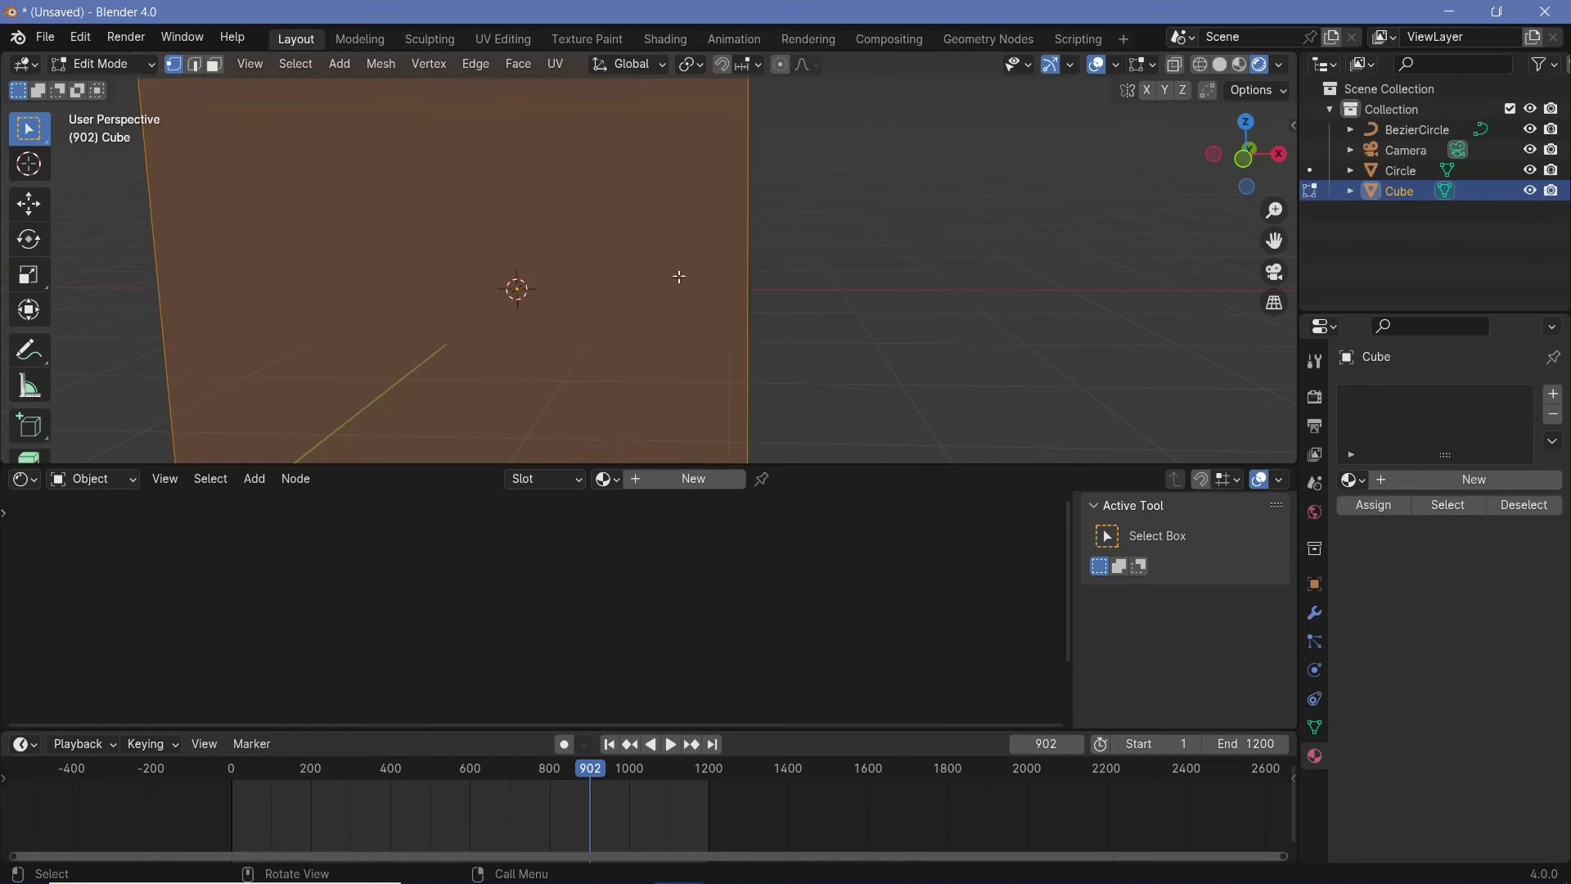
click(217, 65)
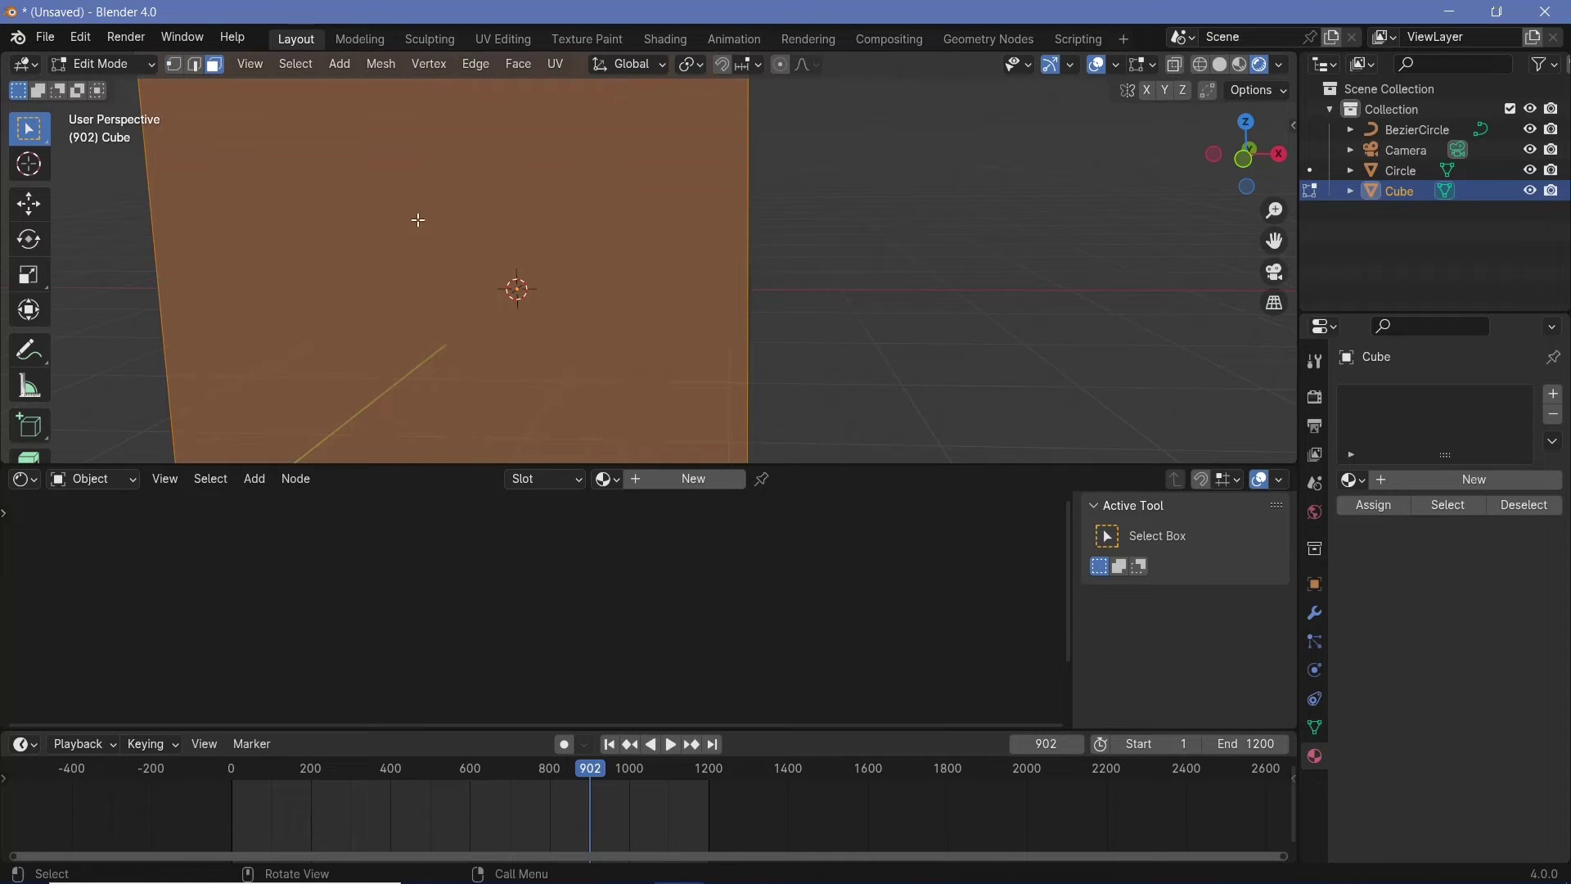
scroll(434, 232, down, 3)
click(457, 239)
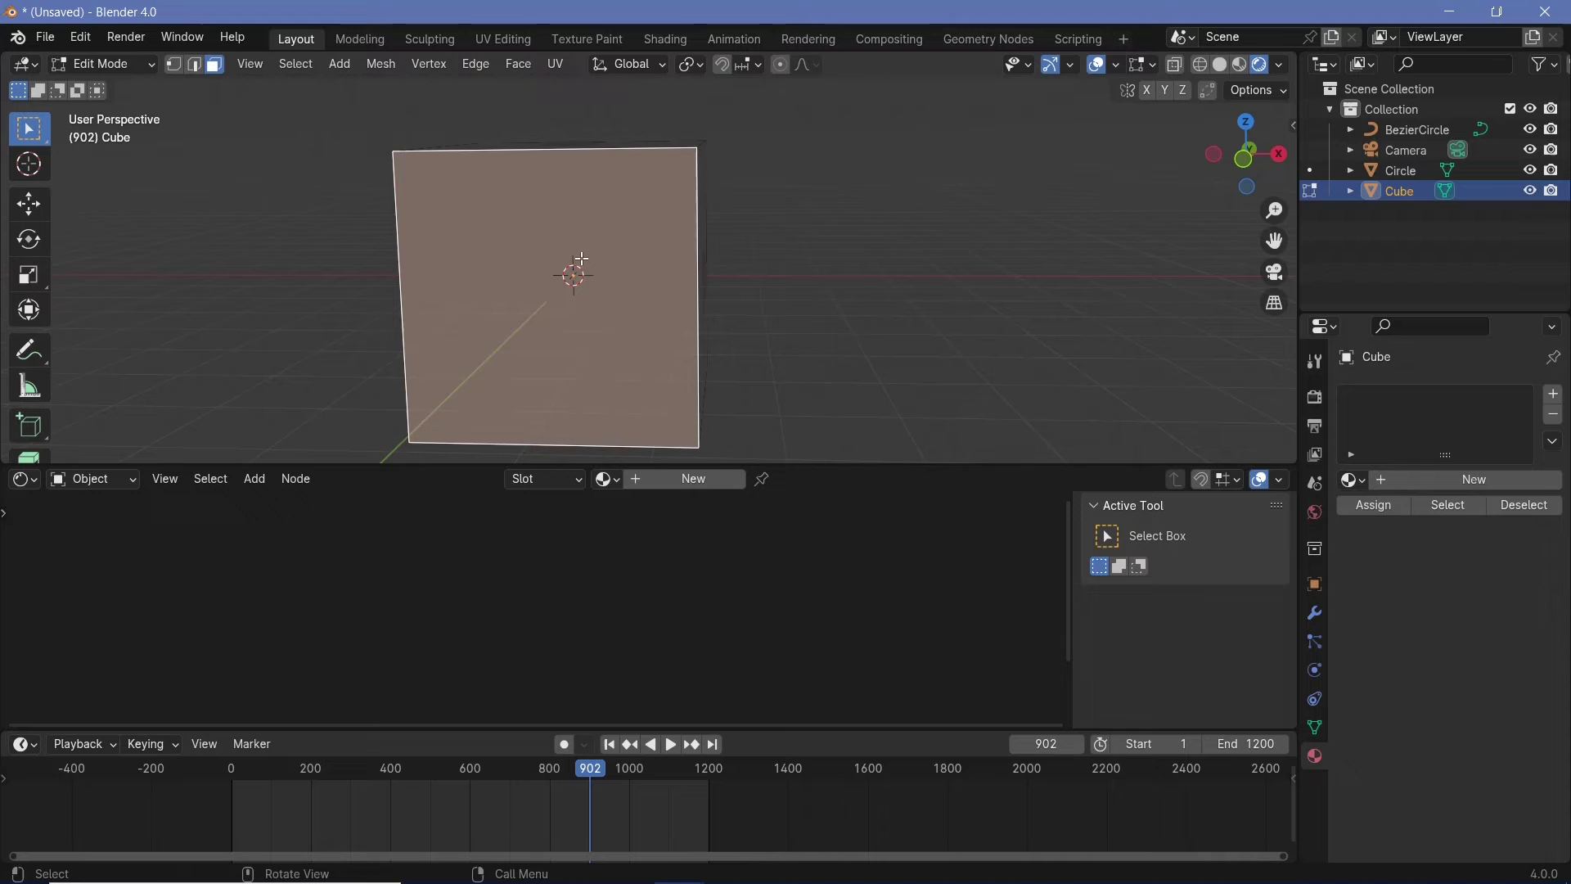
middle_drag(457, 239, 494, 263)
key(x)
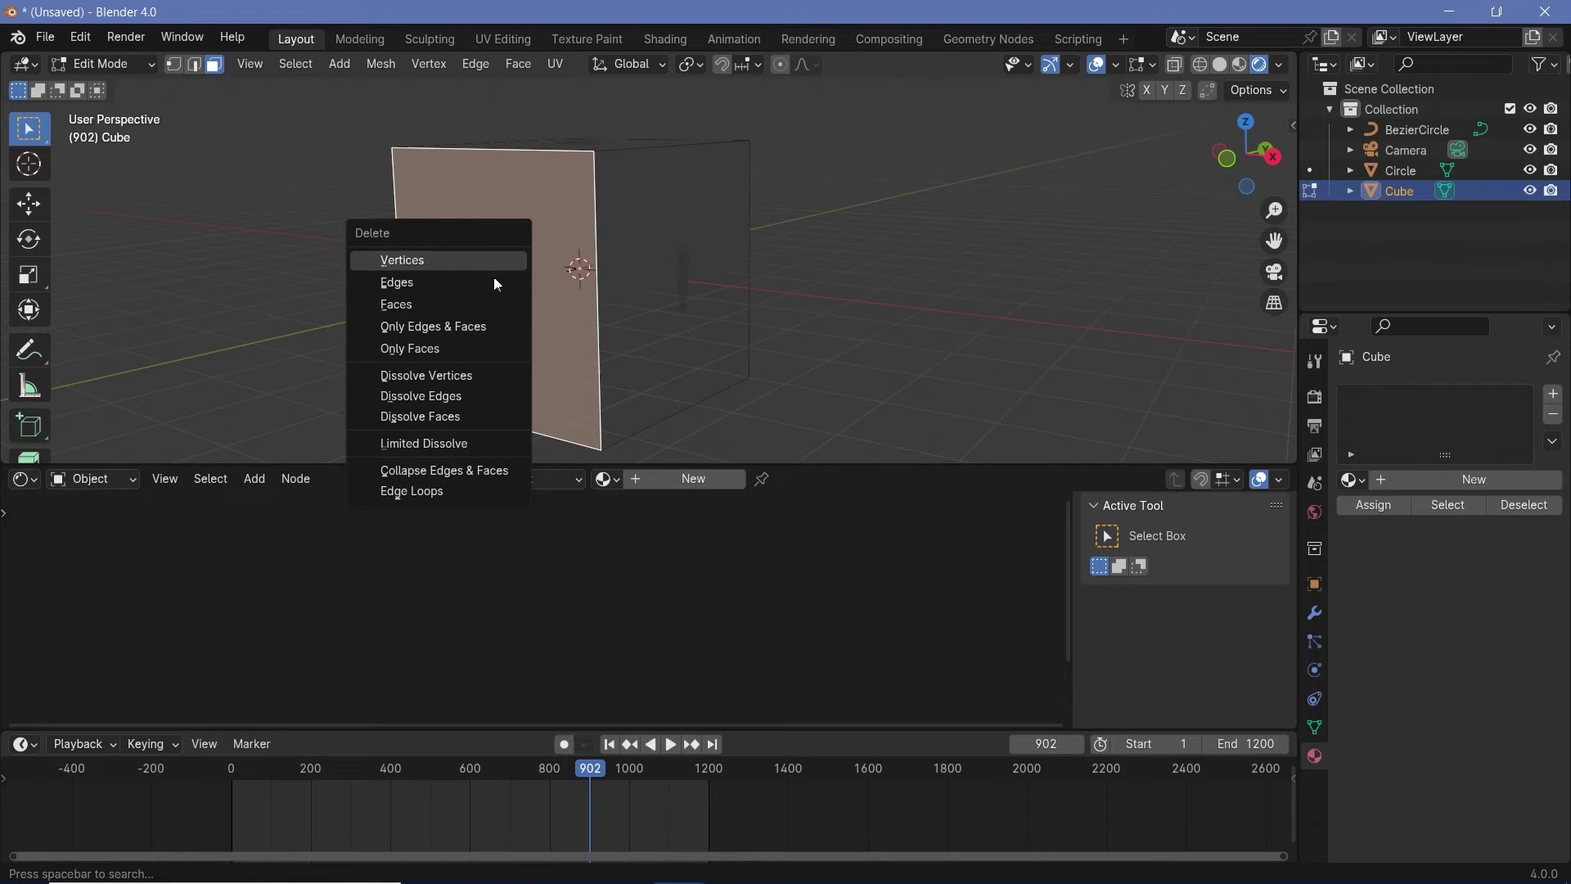
click(471, 303)
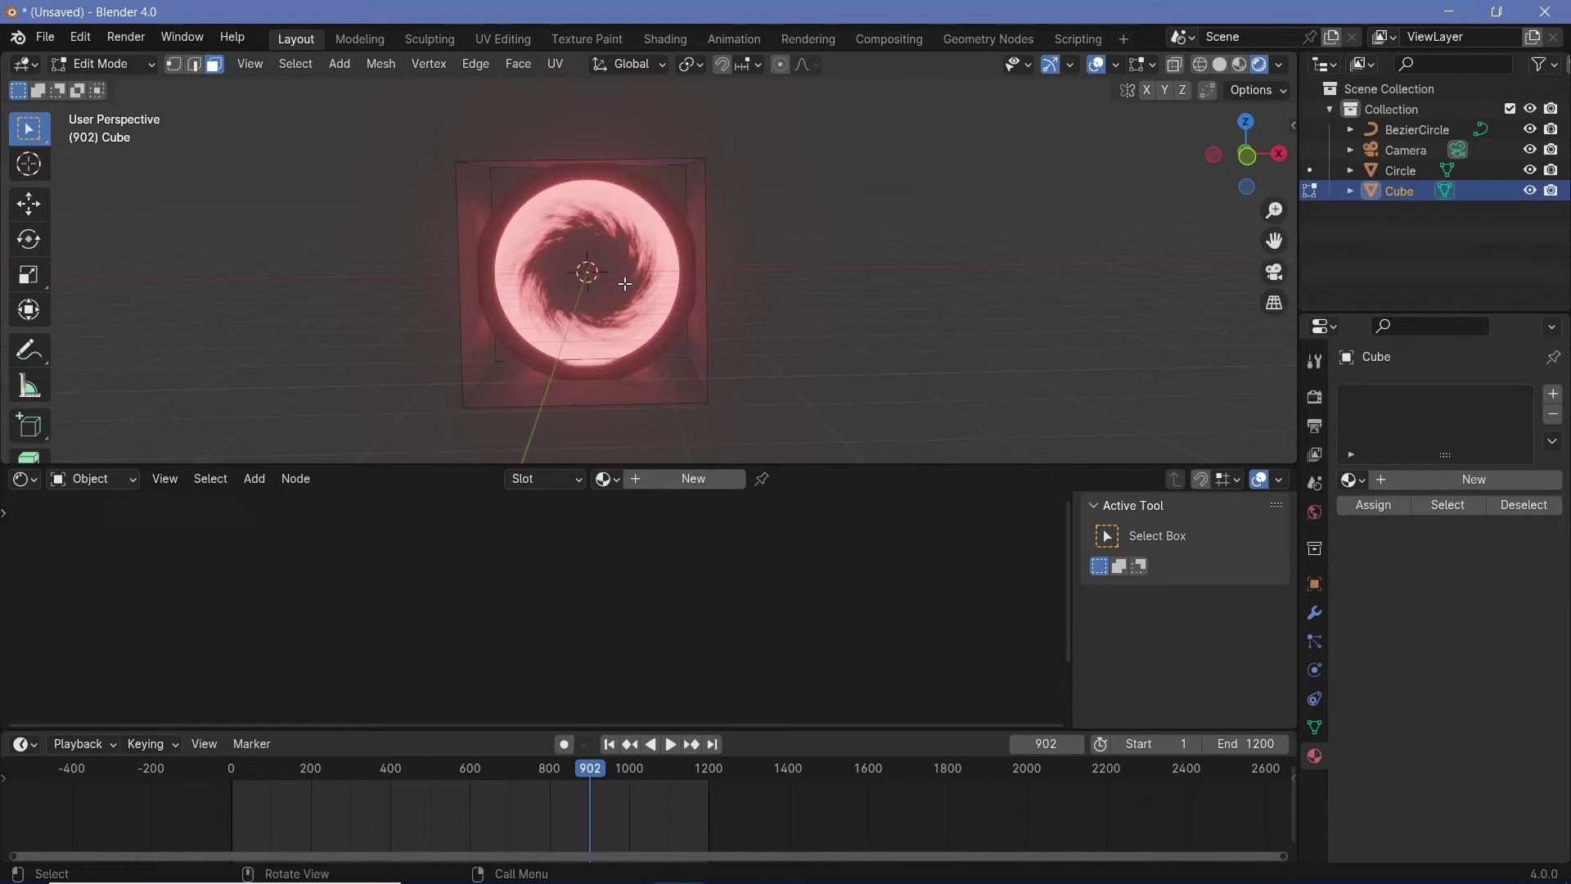
Return to Object Mode and enlarge the open cube to leave more room around the portal.
key(ctrl+Tab)
click(508, 301)
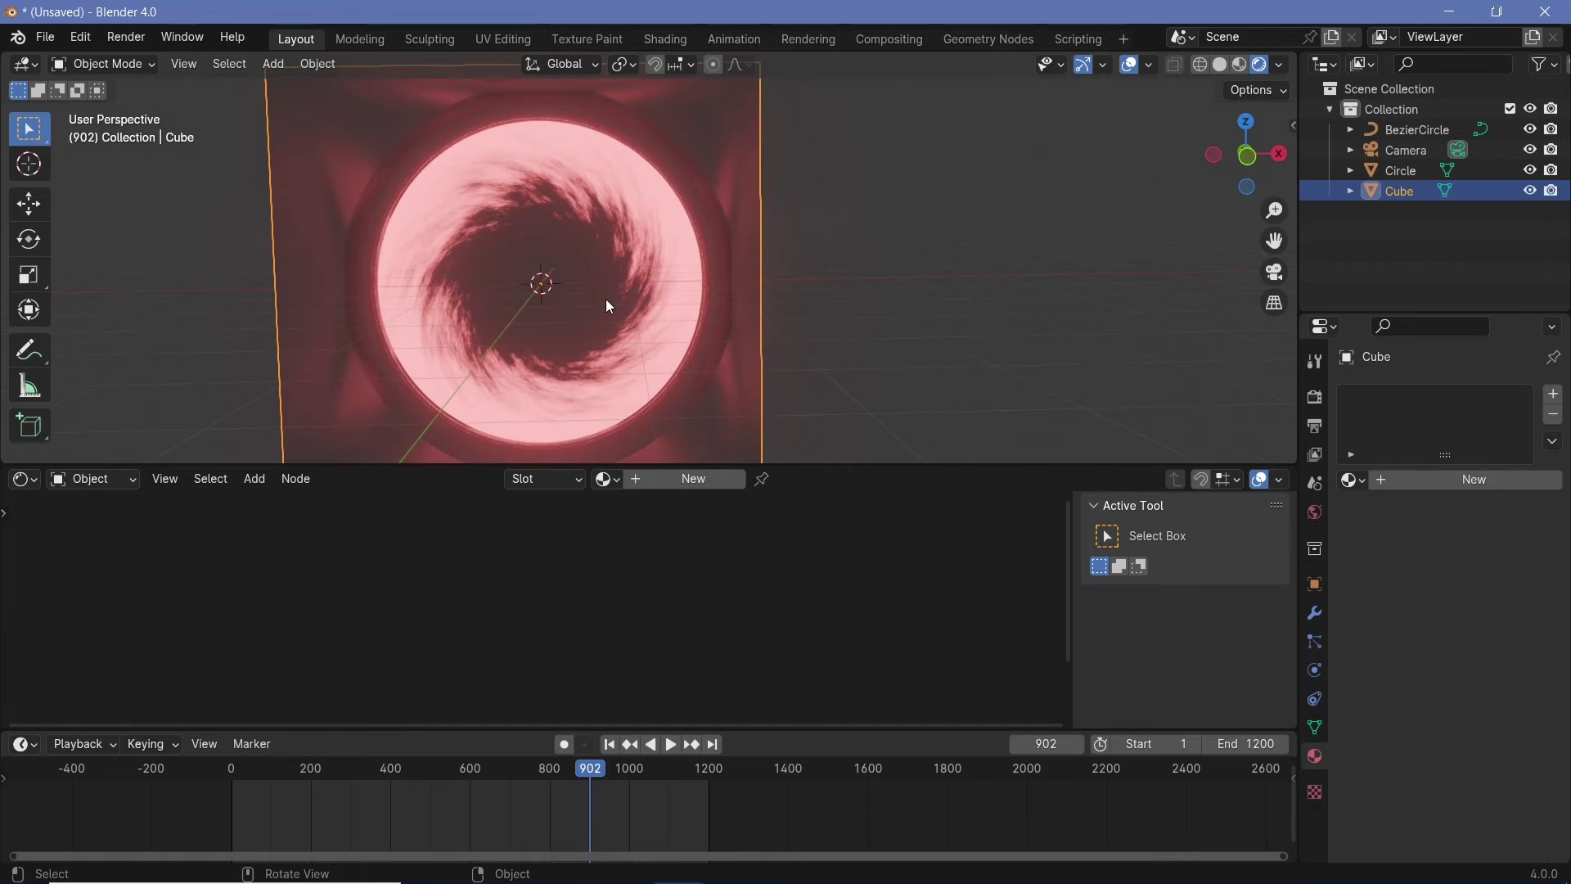
key(s)
click(625, 307)
scroll(625, 307, down, 3)
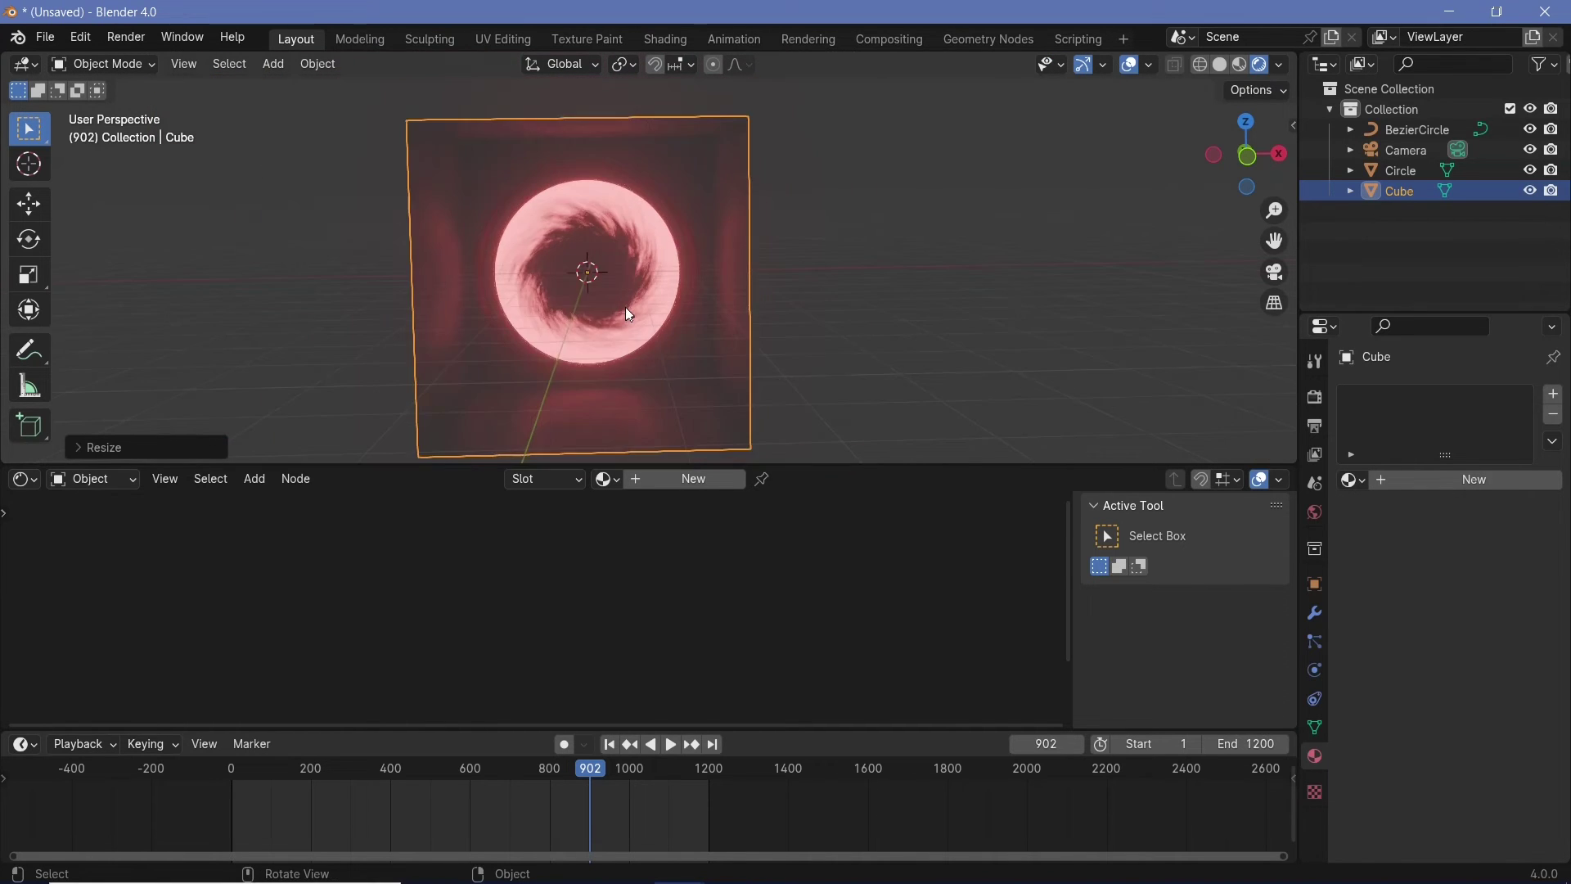
scroll(630, 312, up, 4)
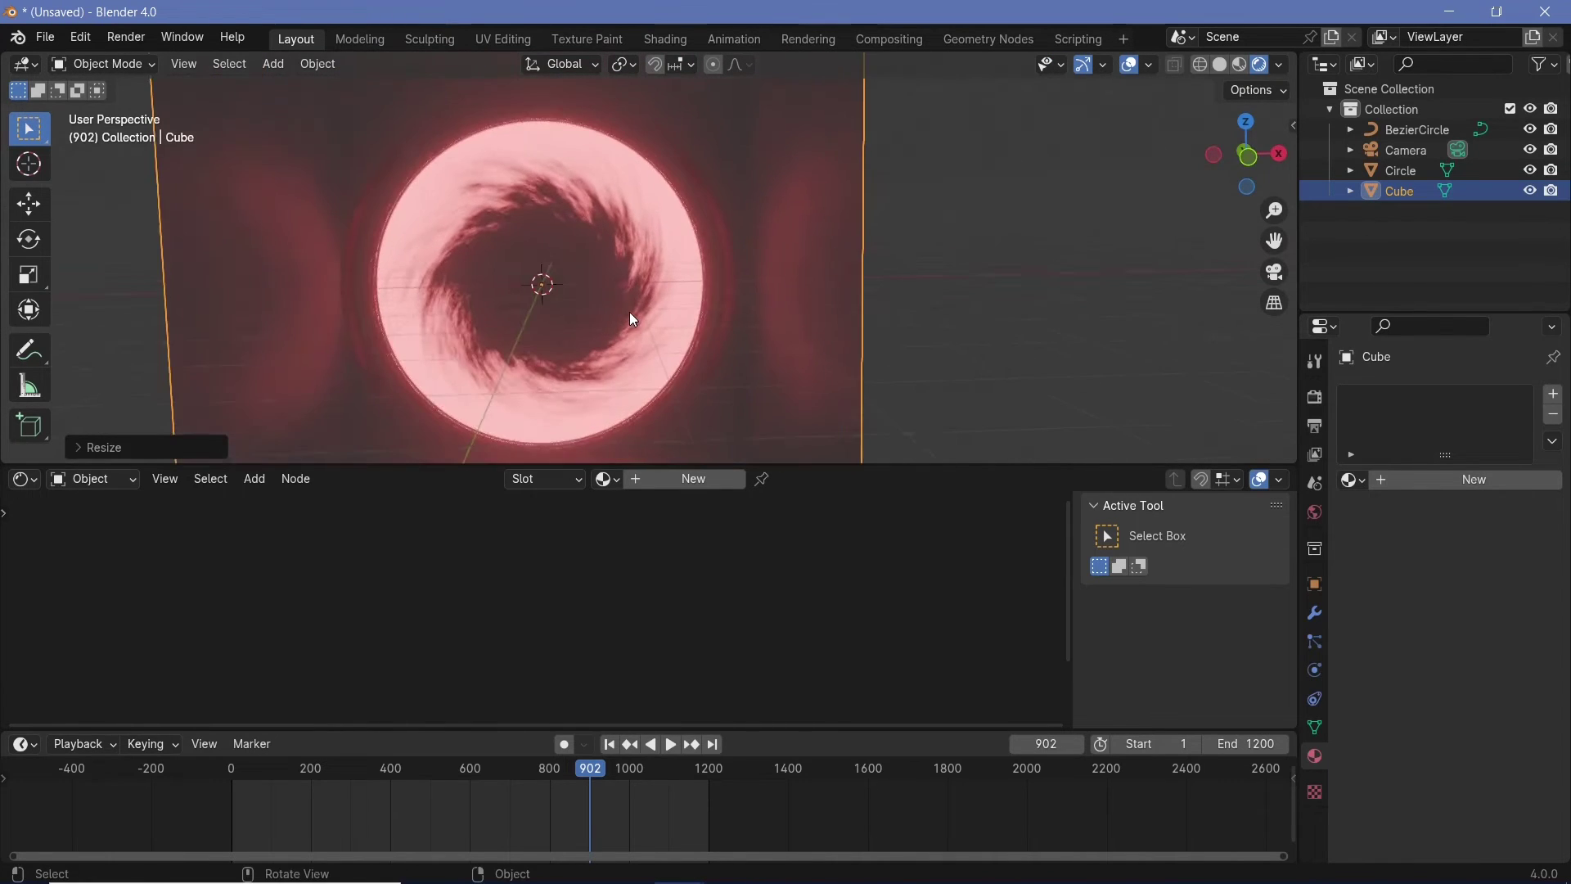
scroll(696, 323, down, 1)
scroll(612, 196, down, 2)
Add a point light at the portal's centre and move it forward along the Y axis, in front of the portal.
key(shift+a)
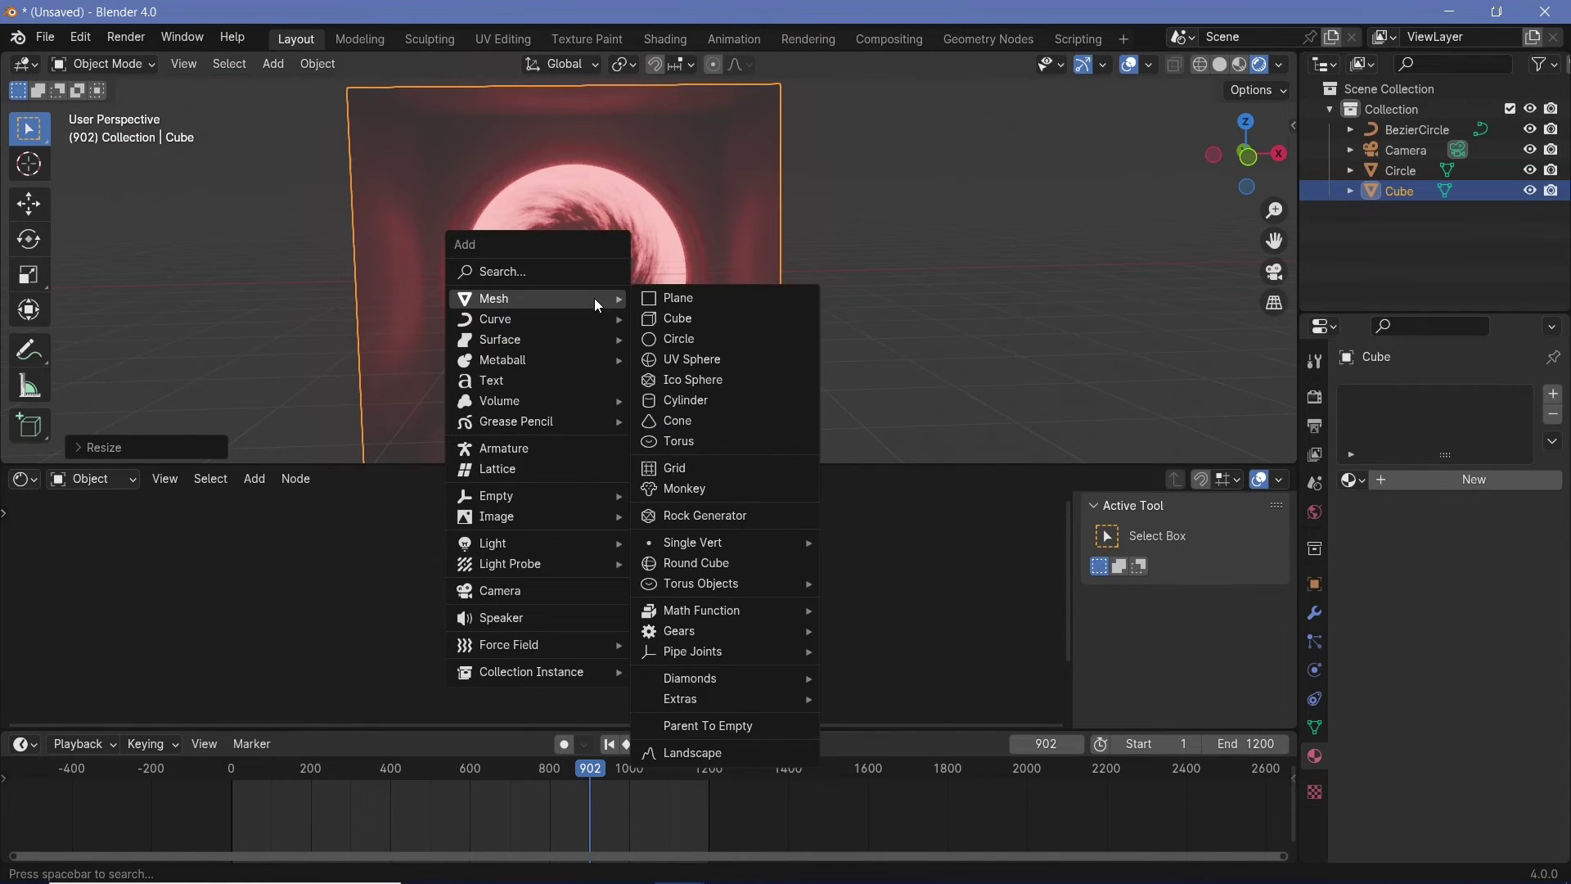
mouse_move(597, 544)
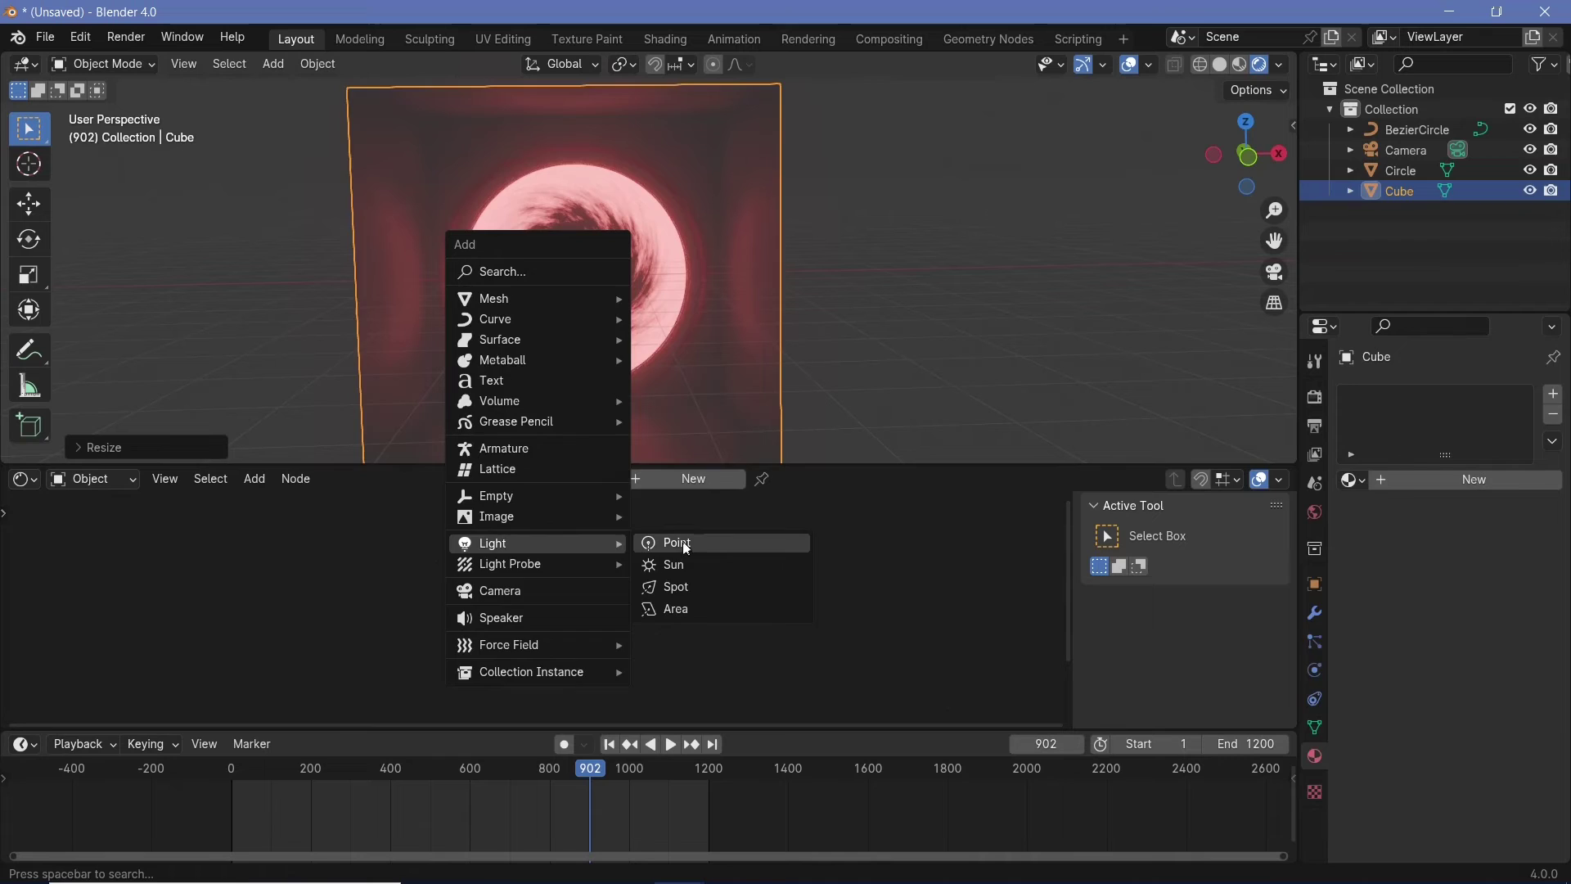
click(682, 542)
key(g)
key(y)
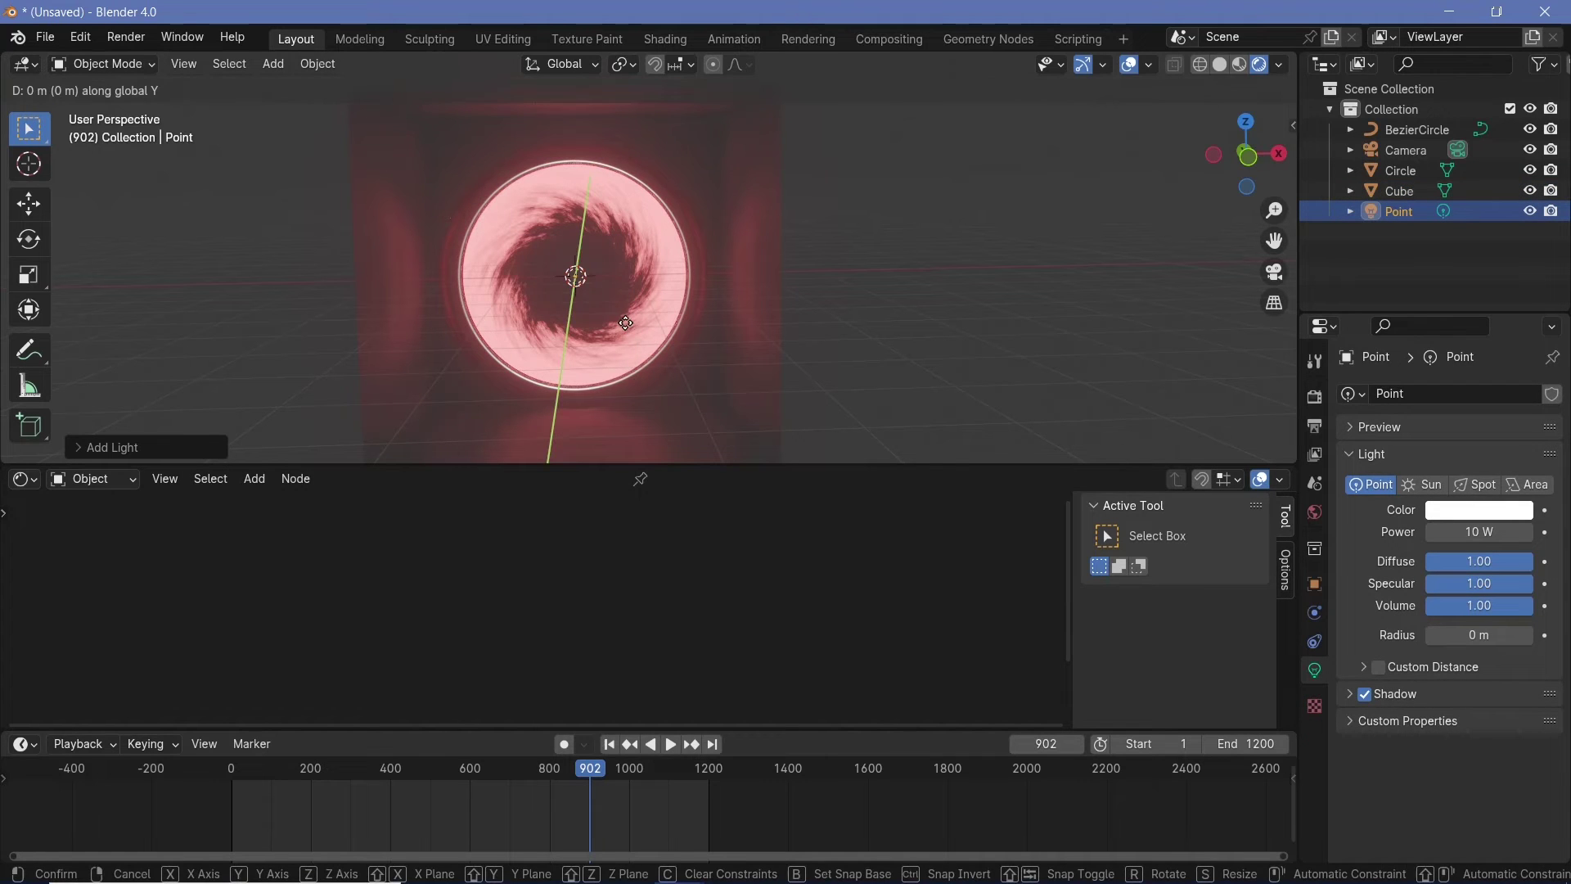
click(603, 365)
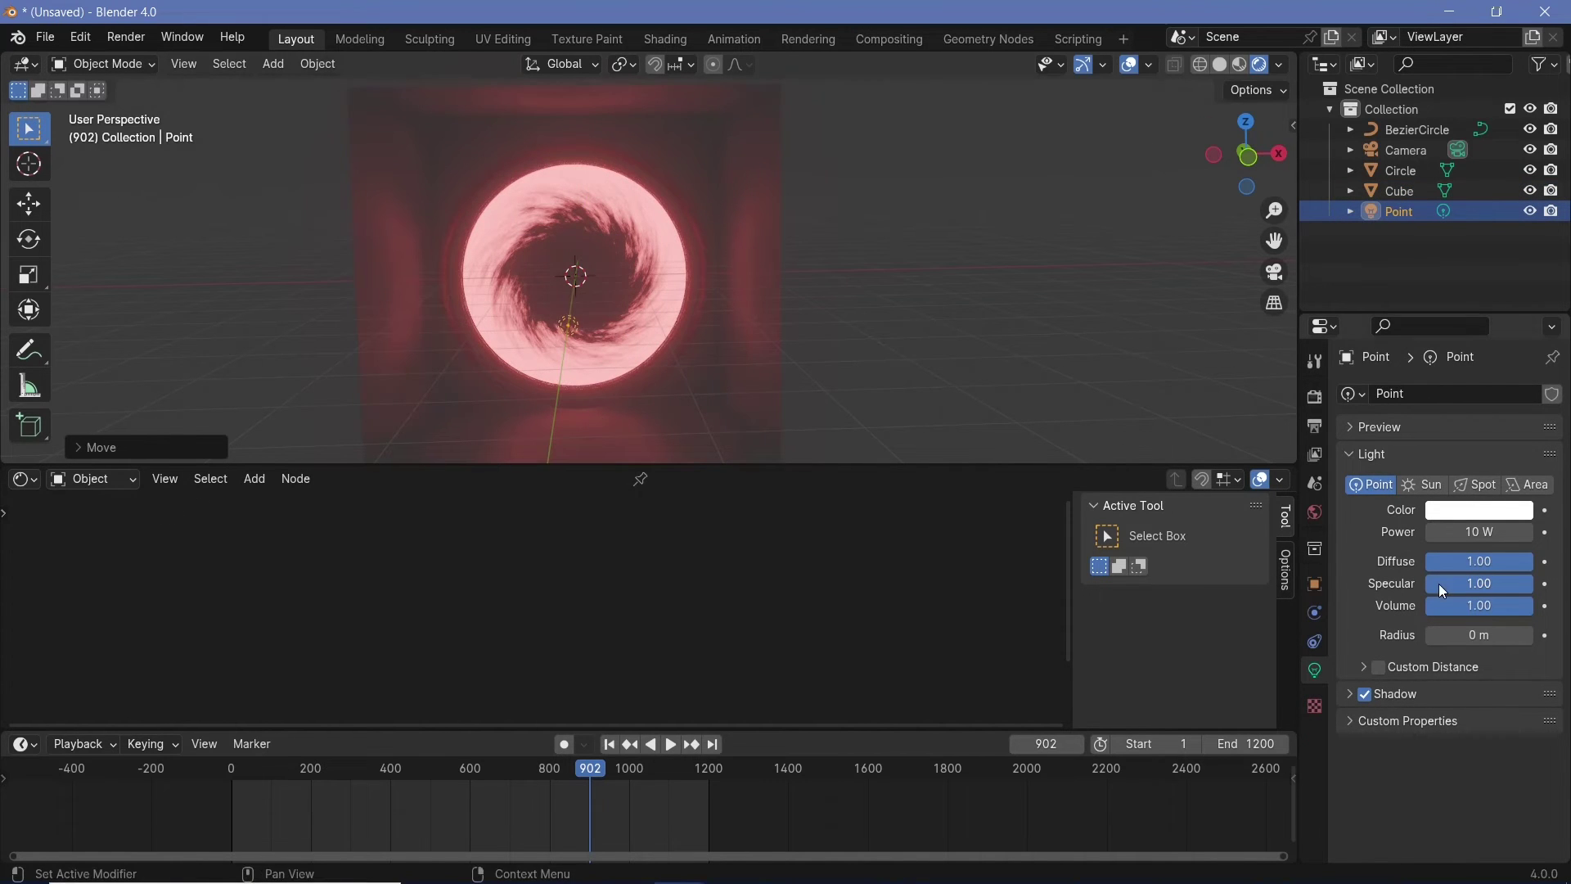
Colour the point light red with hue 0 and saturation about 0.955, and raise its power to about 44.1 W.
click(1465, 510)
drag(1411, 361, 1411, 368)
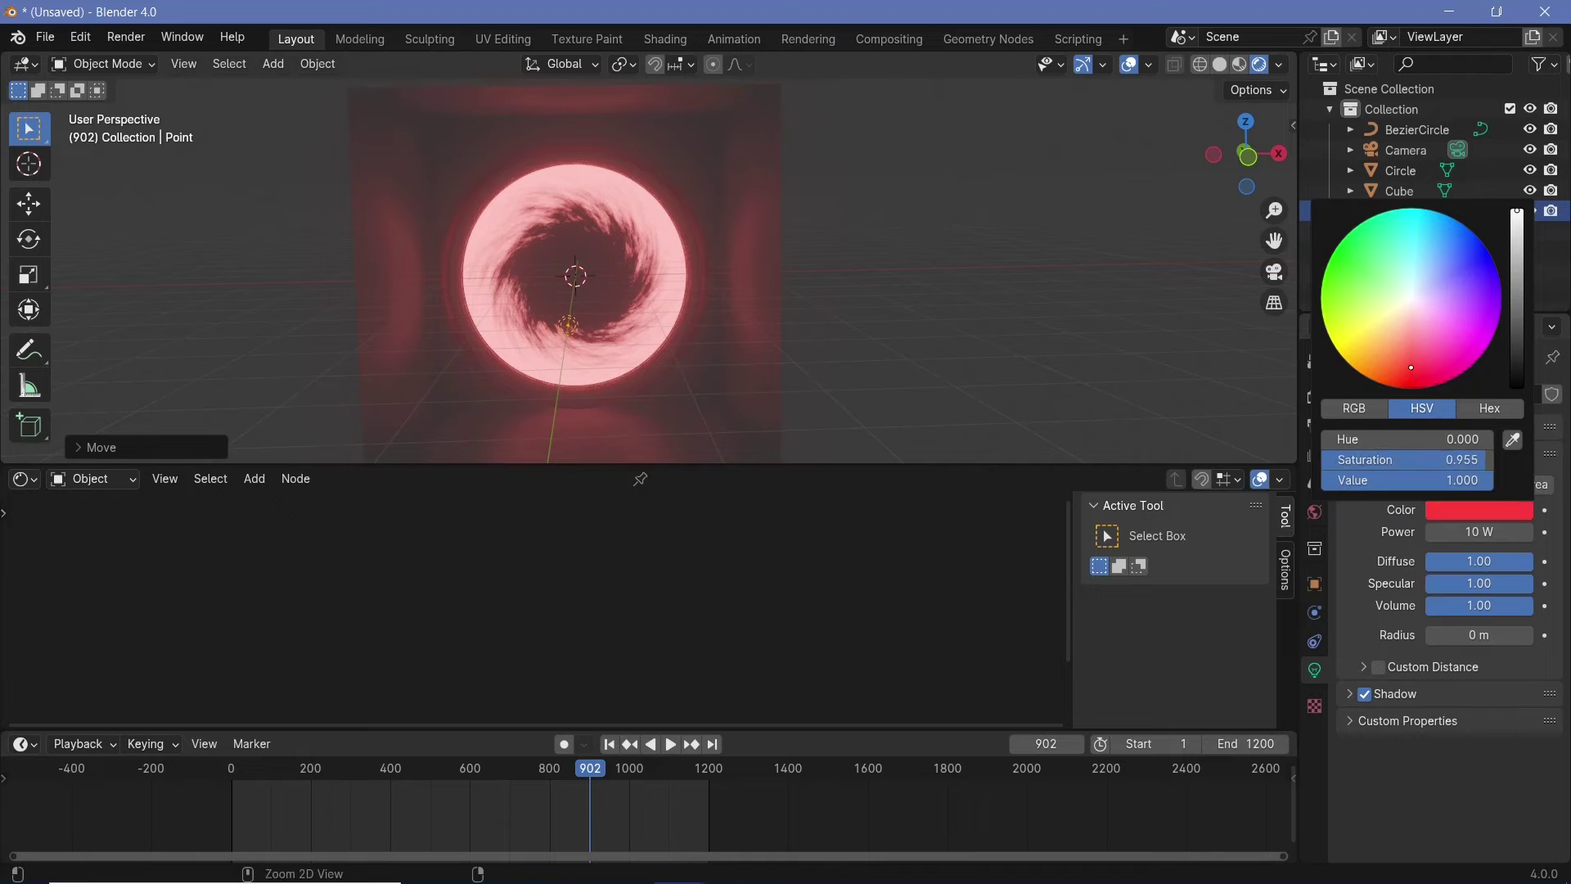
drag(1473, 532, 1539, 532)
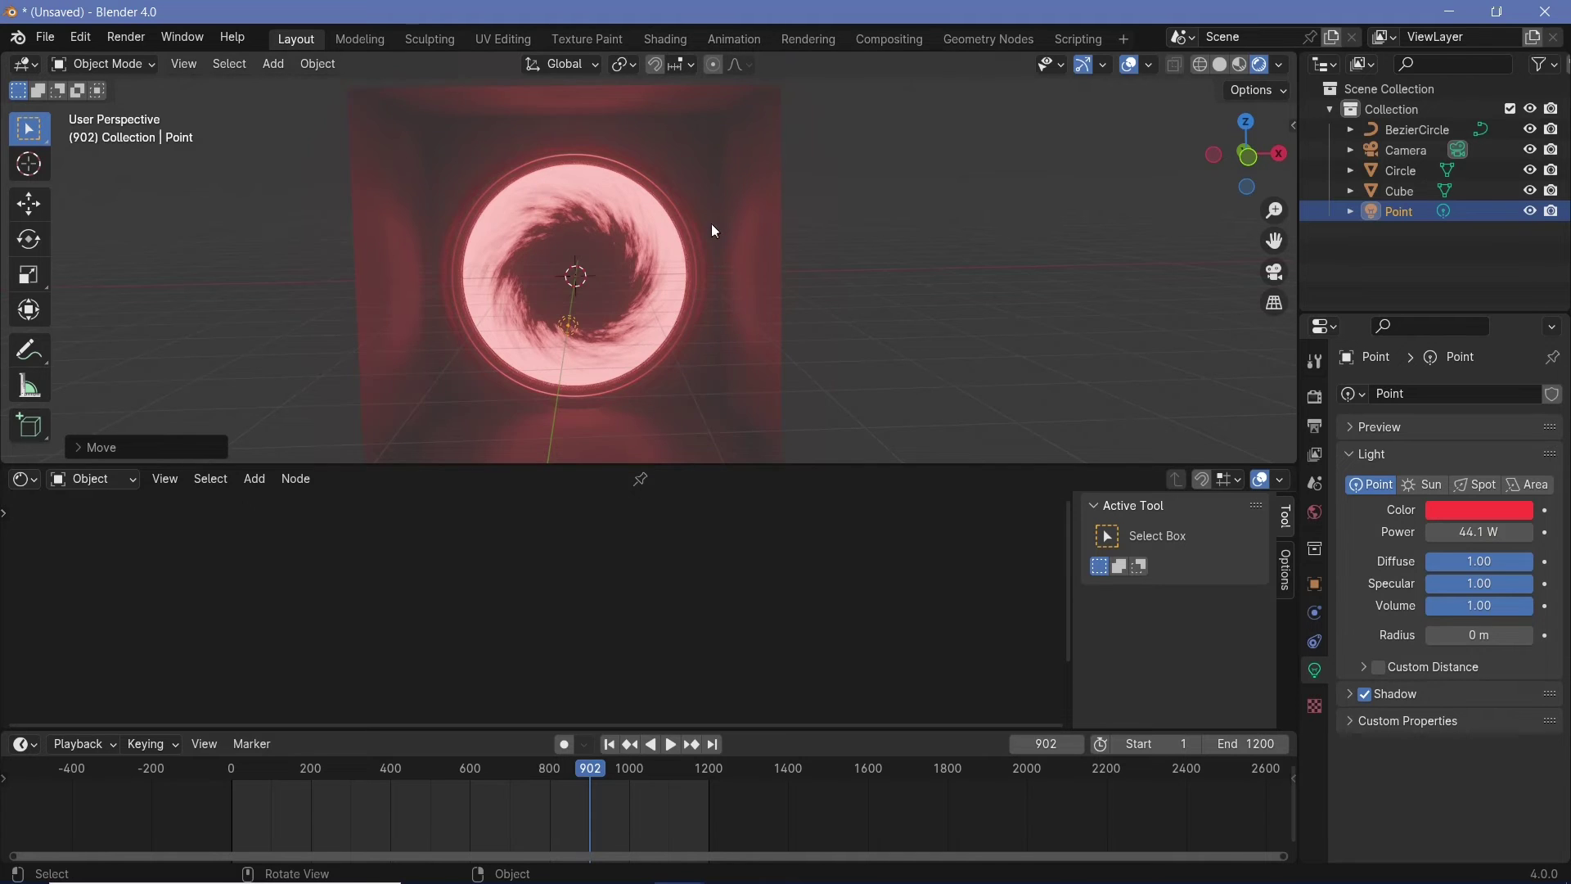
scroll(695, 217, up, 6)
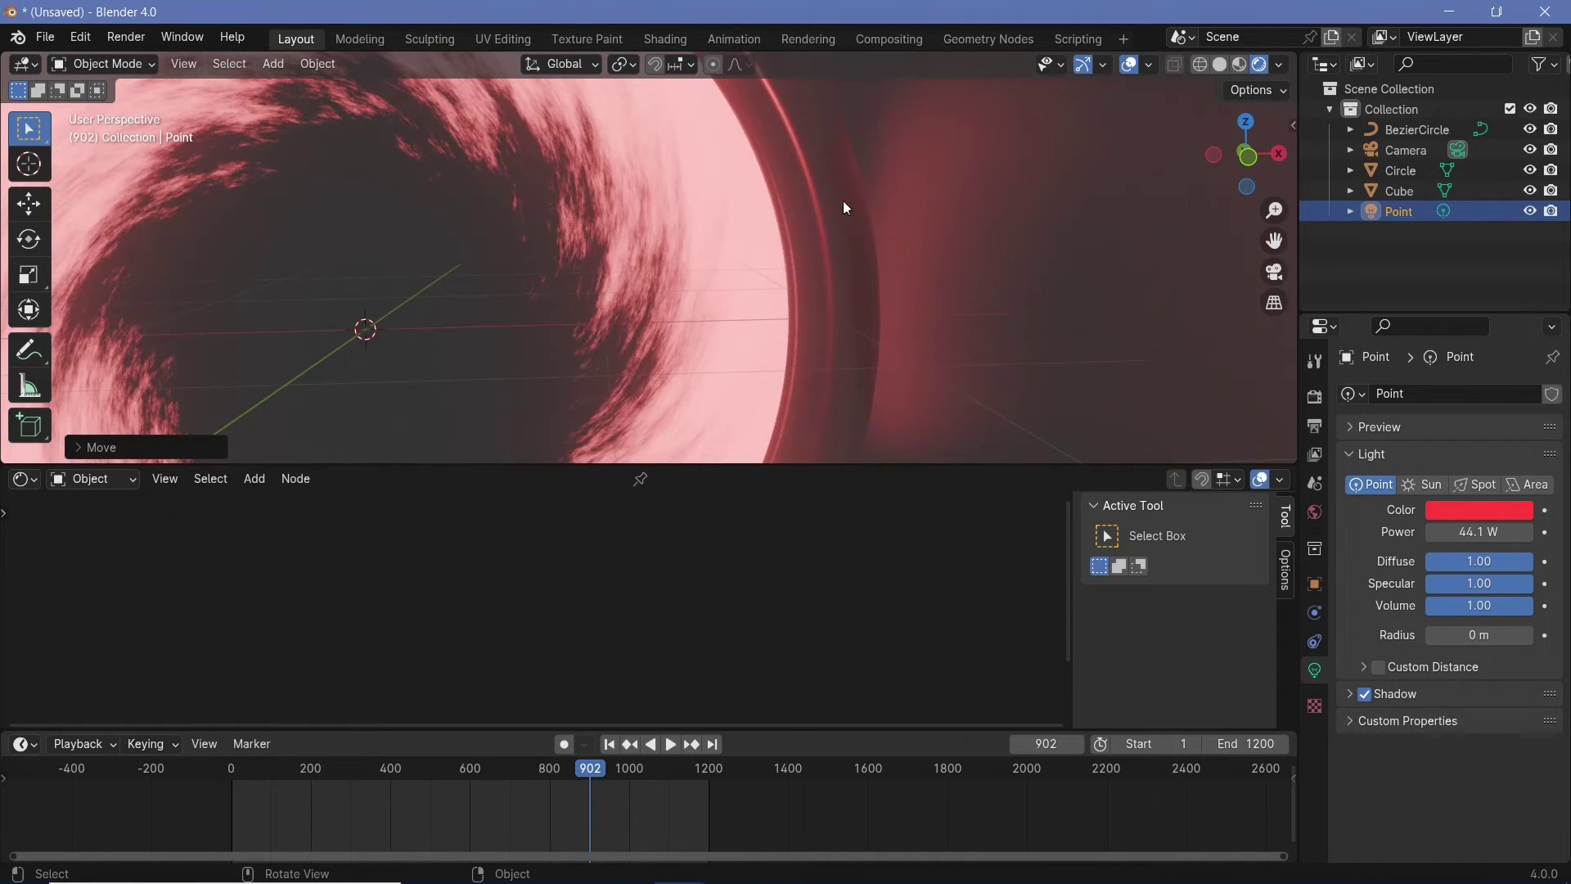
Increase the point light's radius to about 2.12 m.
mouse_move(1479, 635)
mouse_down()
mouse_move(1497, 635)
mouse_move(1473, 635)
mouse_up()
scroll(442, 250, down, 6)
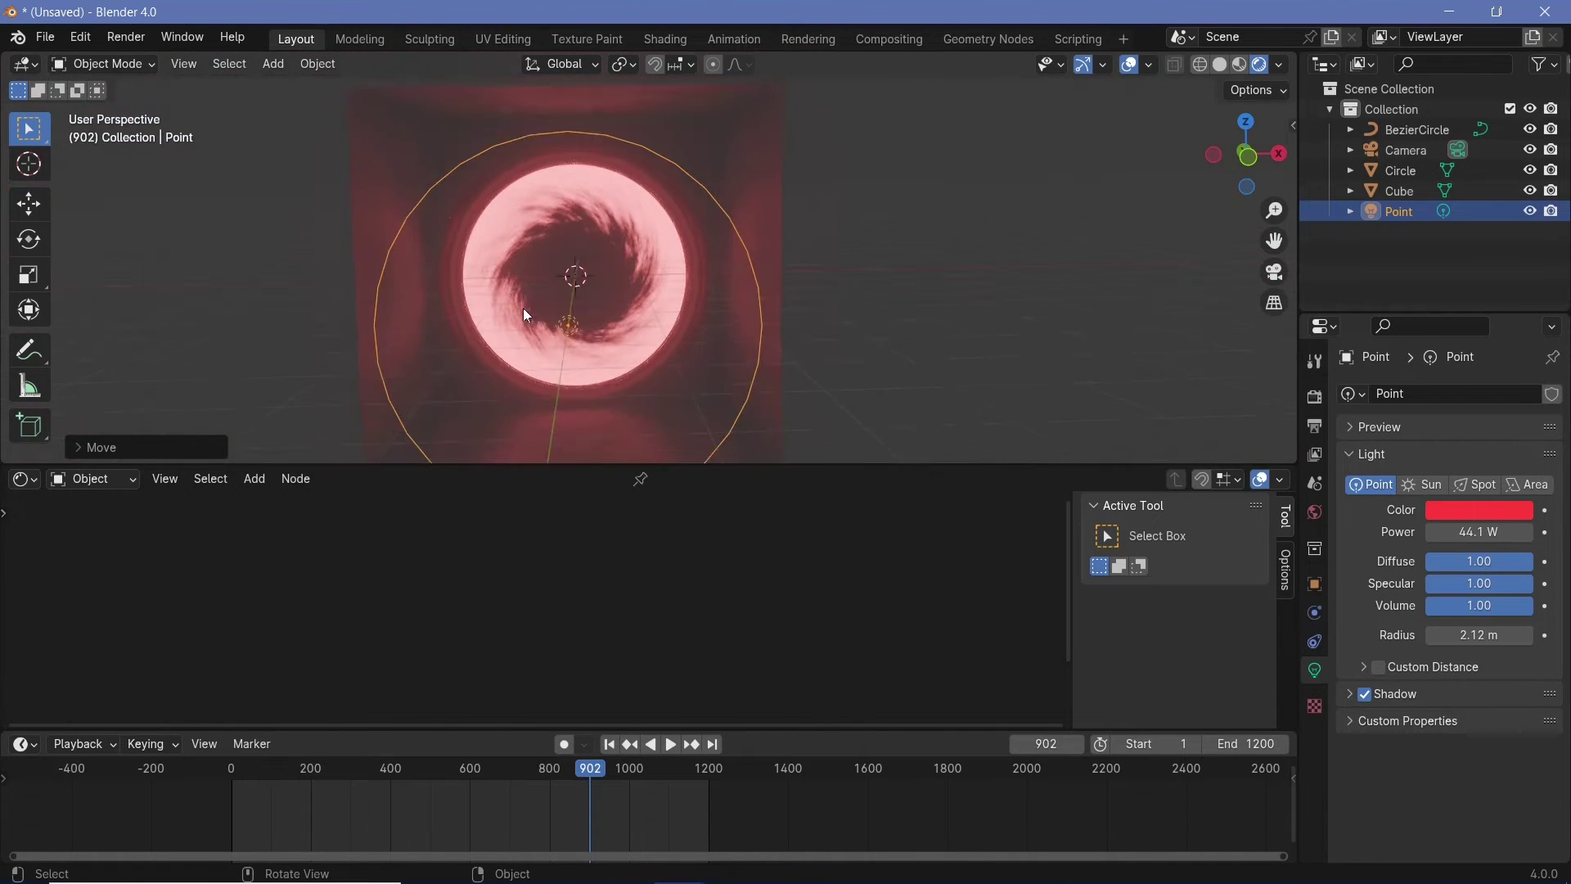
key(g)
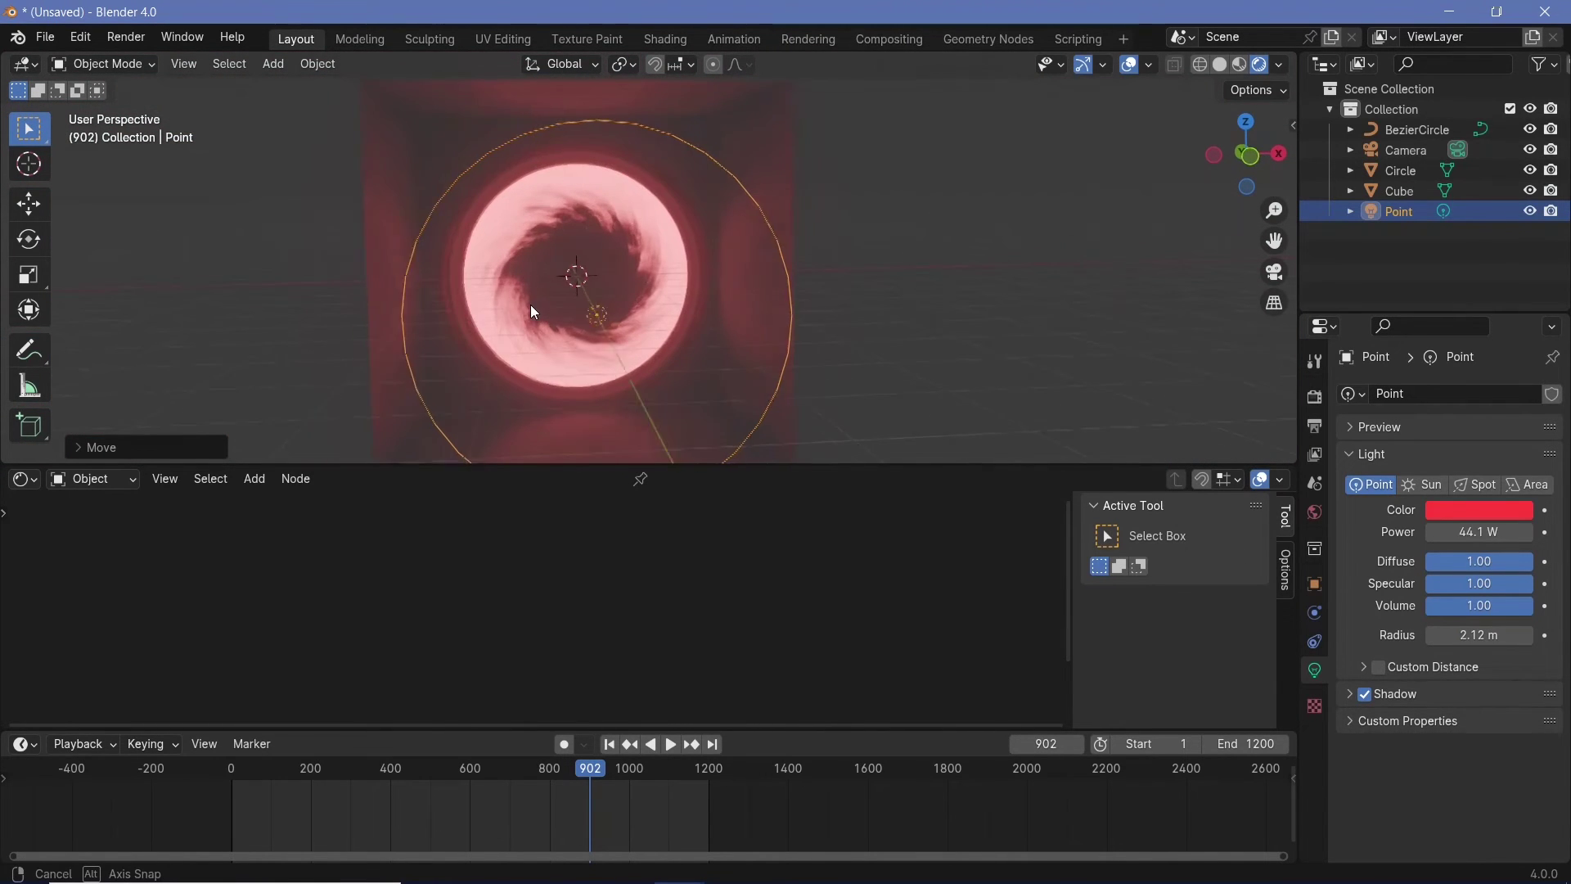
click(532, 309)
Clear the camera's location and rotation and rotate it 90 degrees about the X axis.
click(1406, 150)
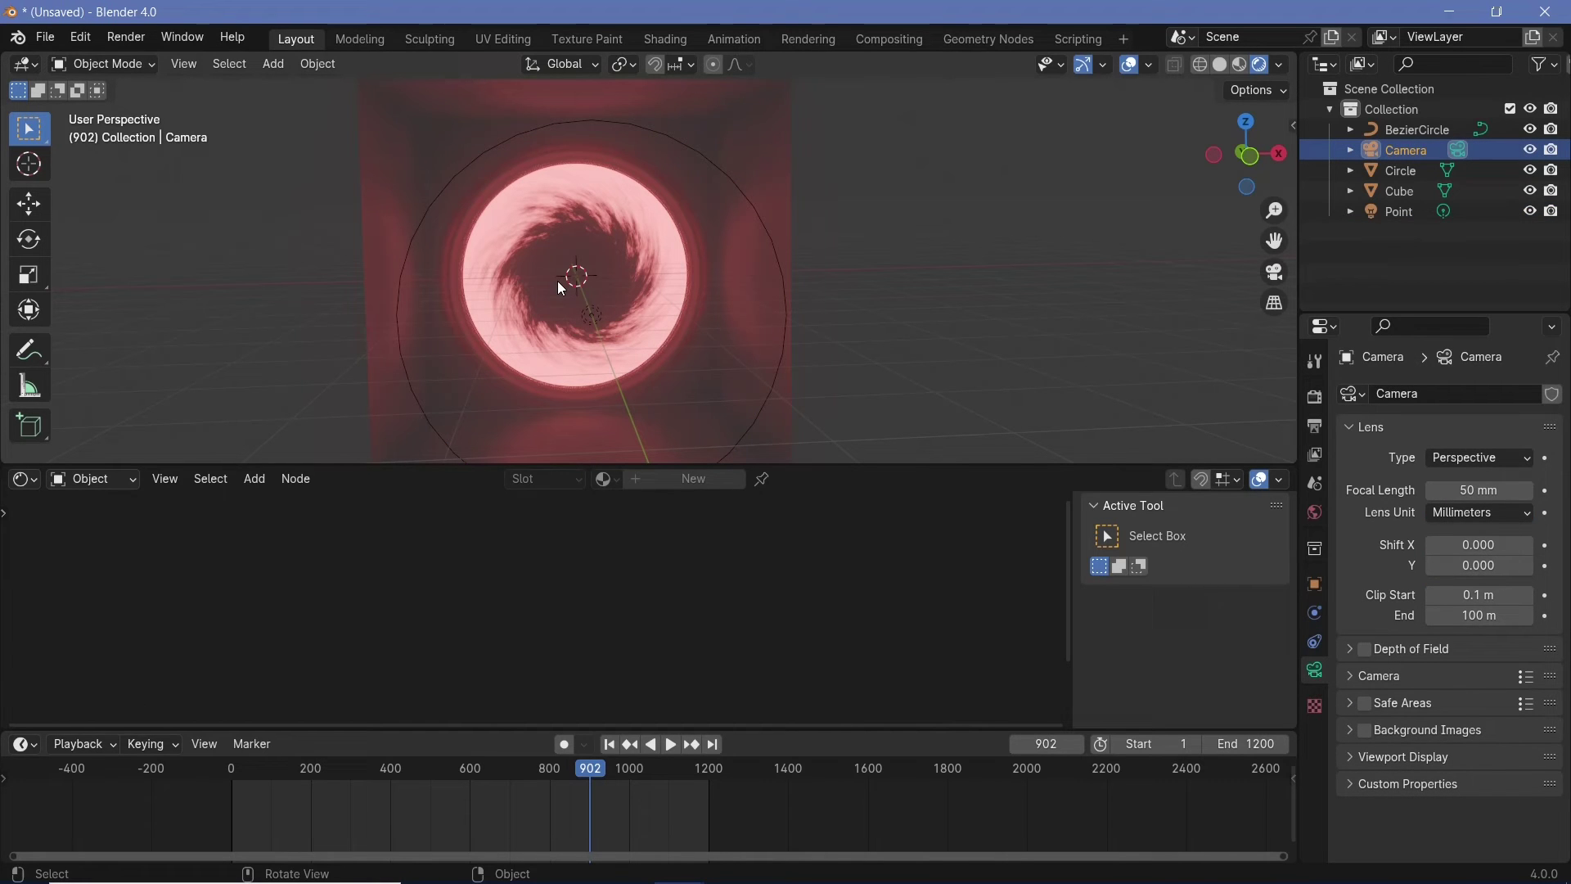
key(alt+g)
key(alt+r)
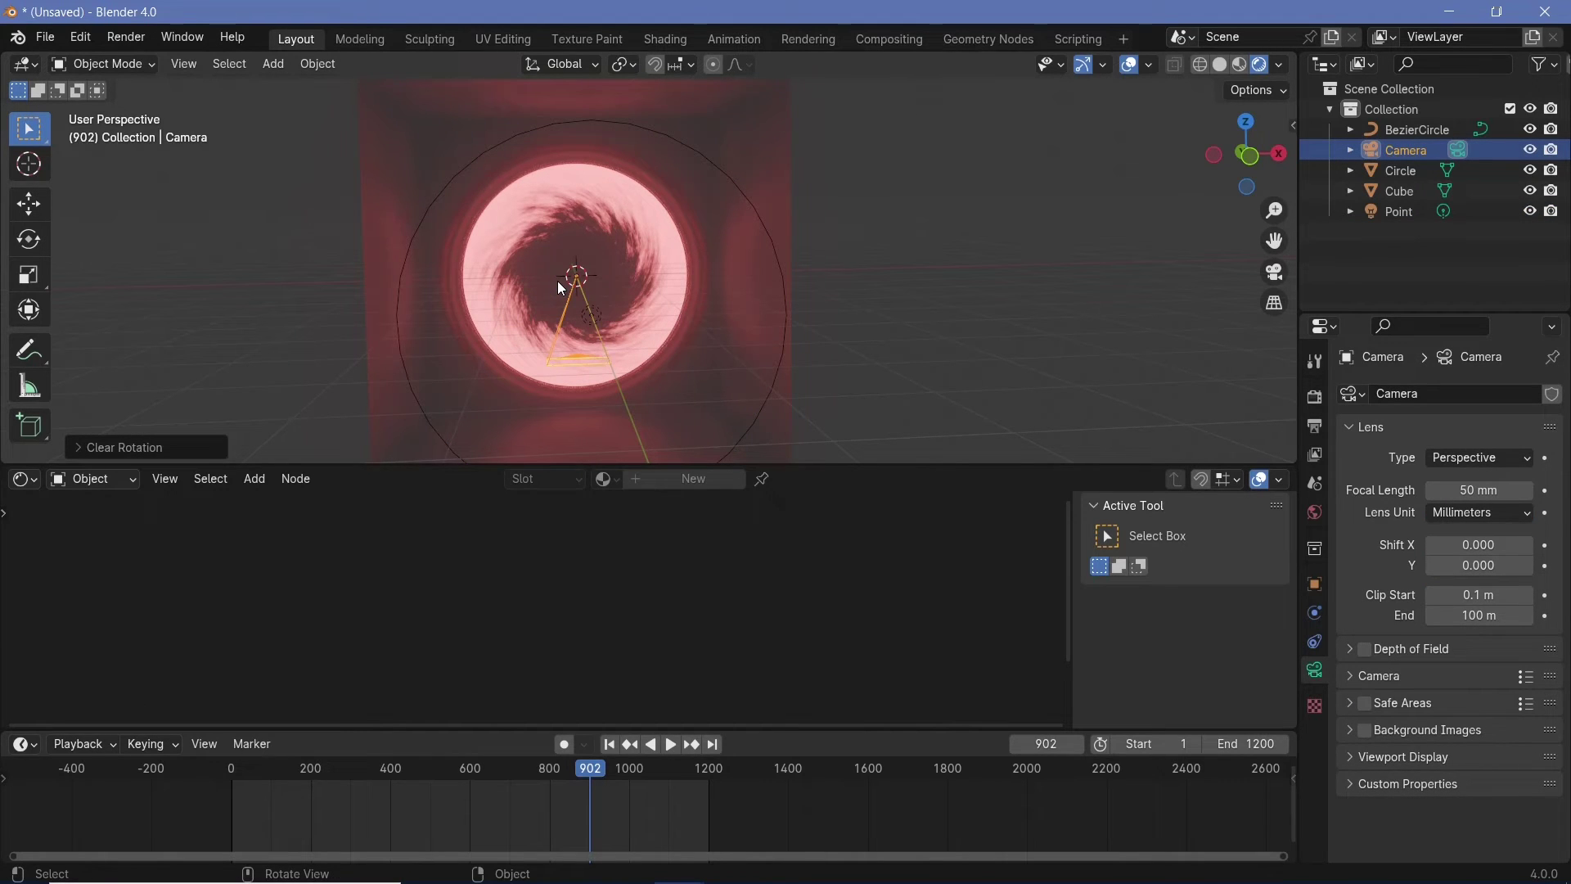
key(r)
key(x)
key(9)
key(0)
key(Return)
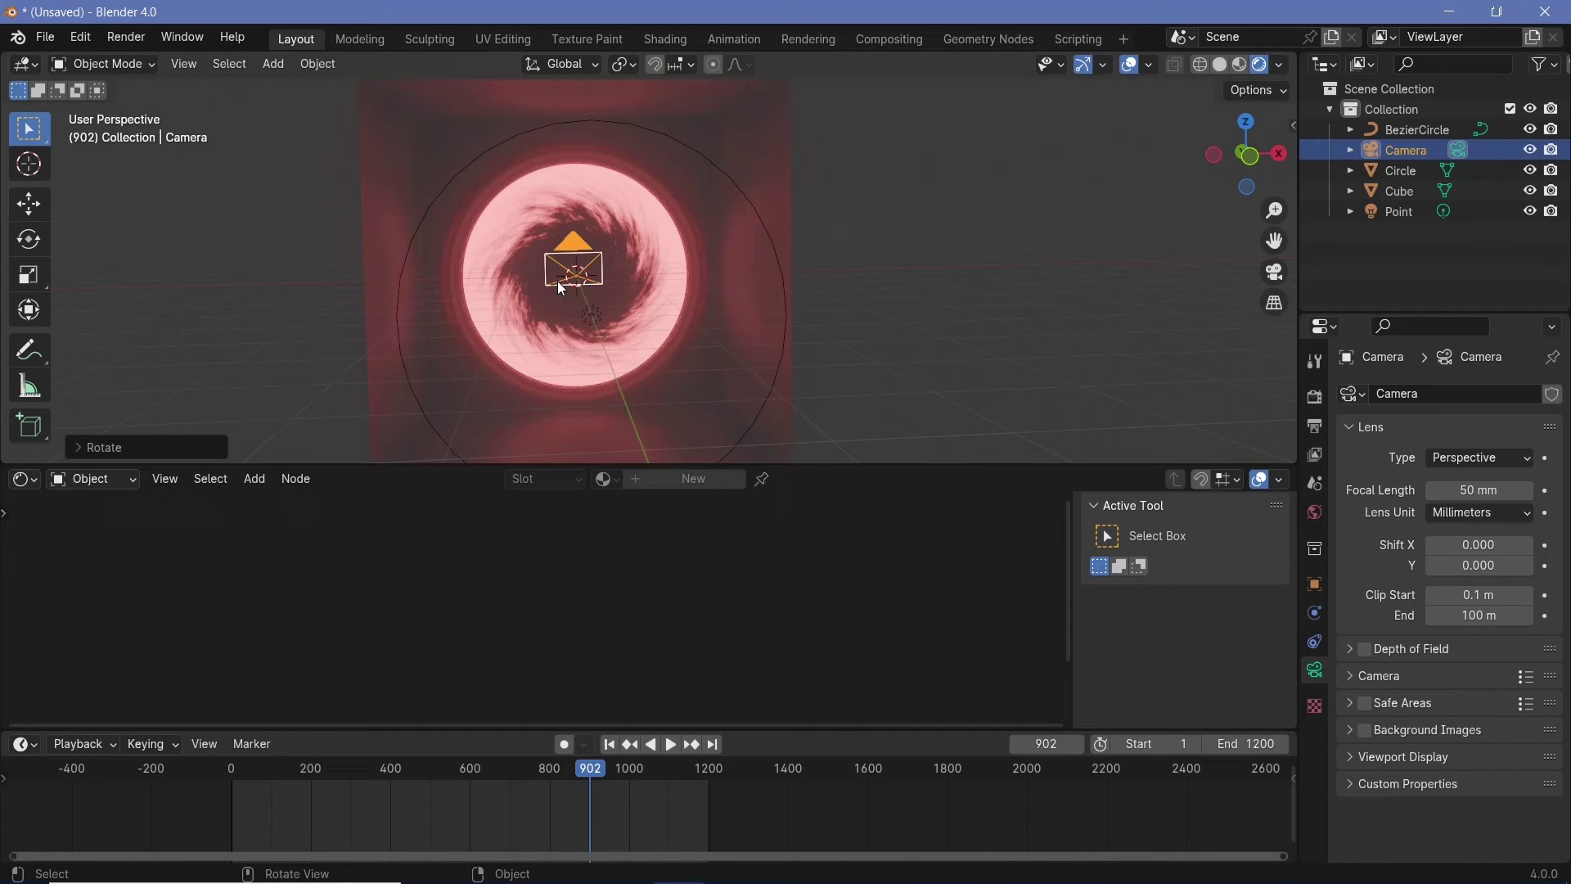
Look through the camera and move it back along the global Y axis until the swirl fills the frame.
key(KP_0)
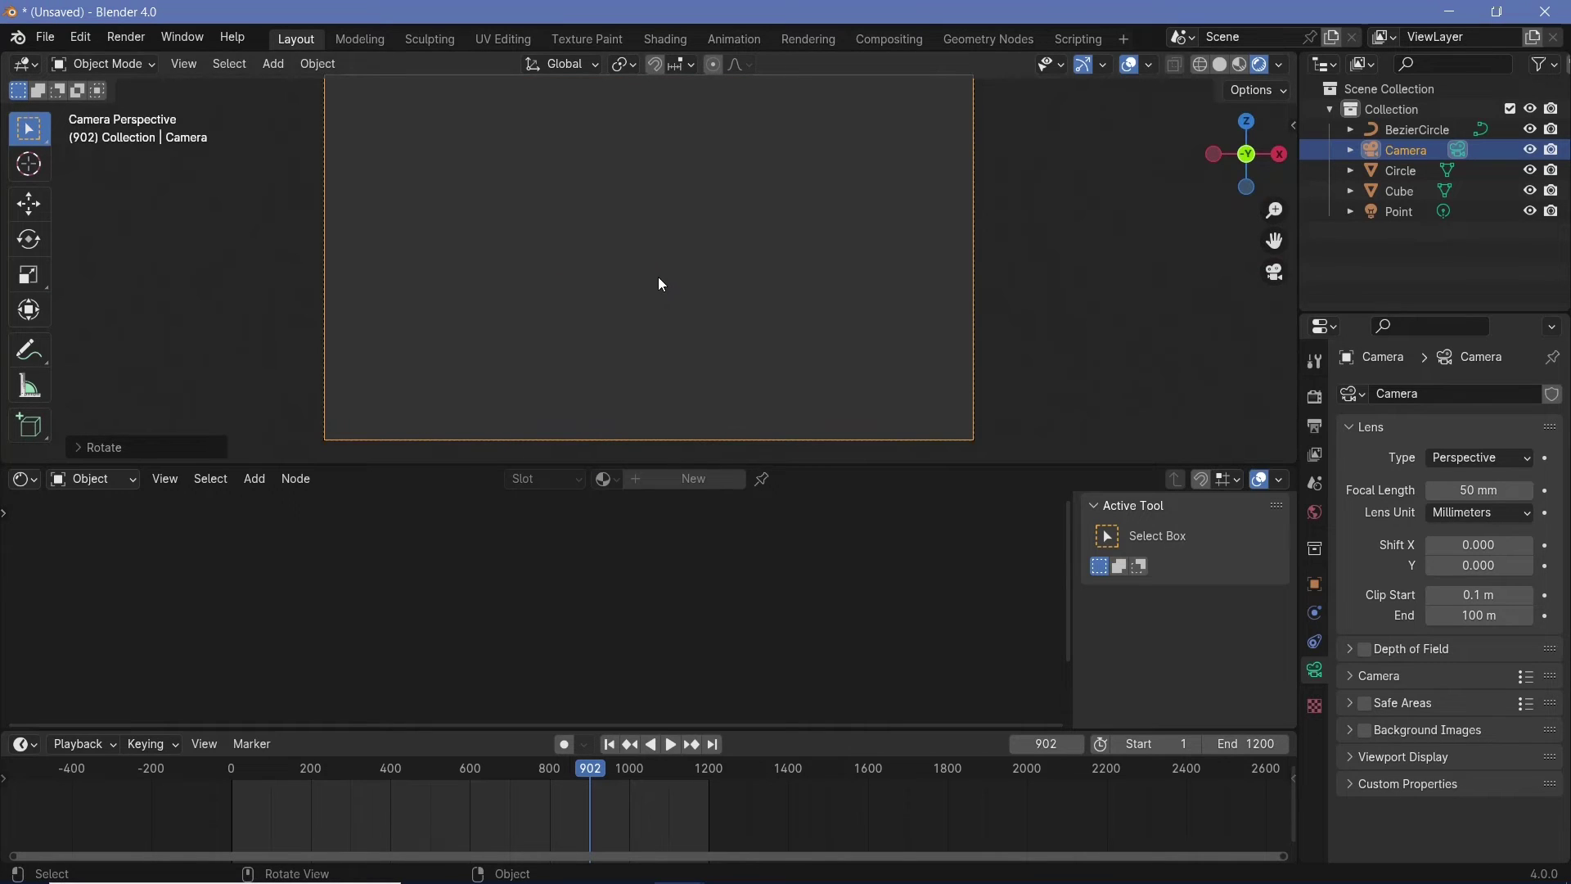
key(g)
key(y)
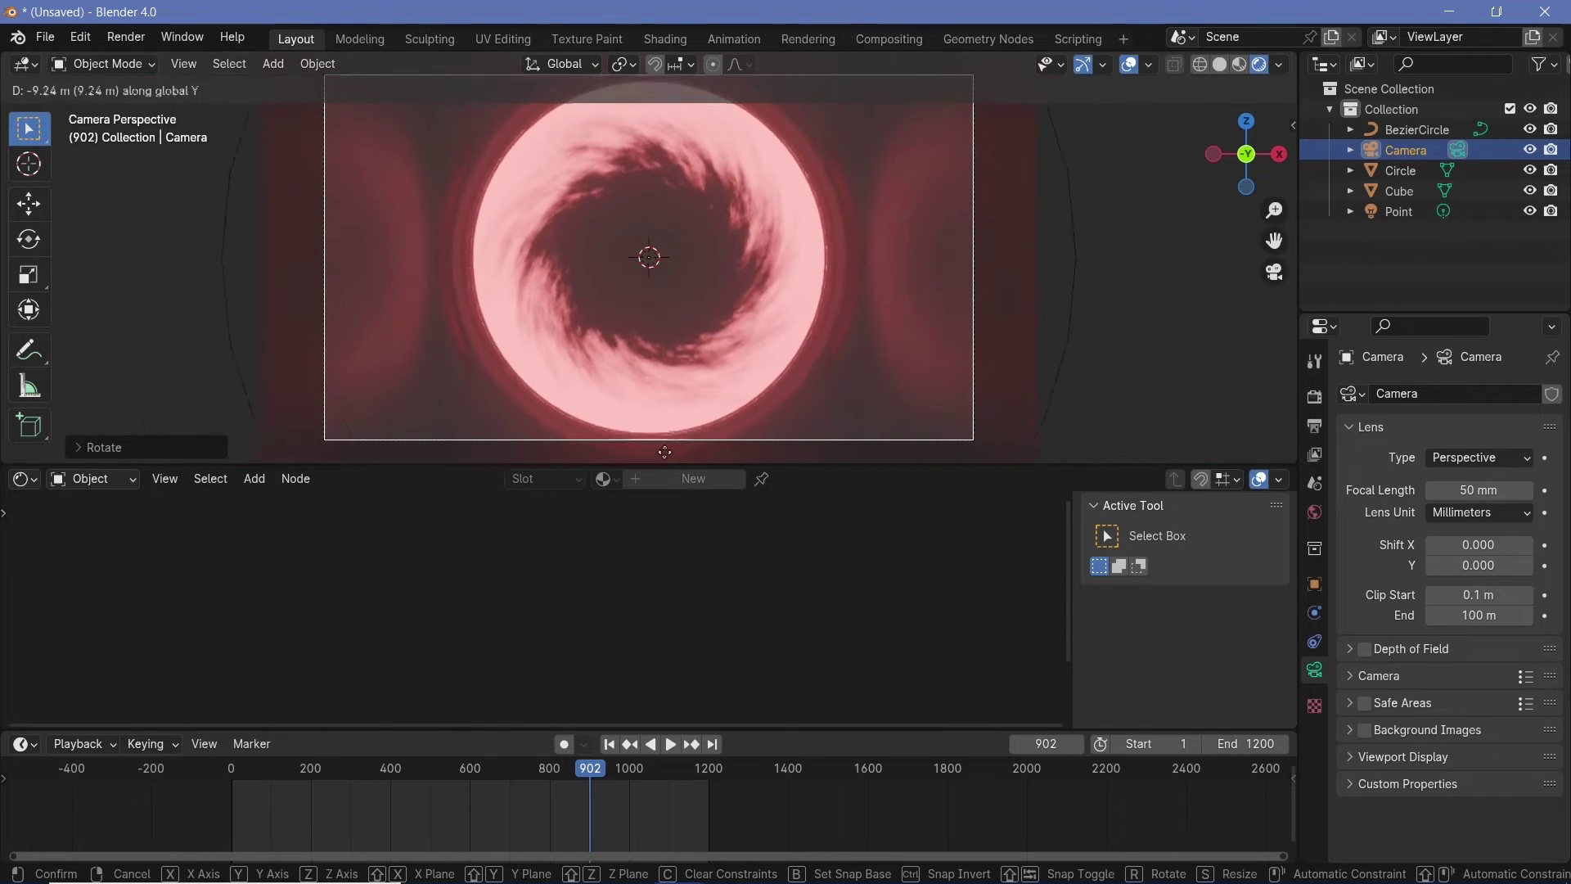
mouse_move(665, 445)
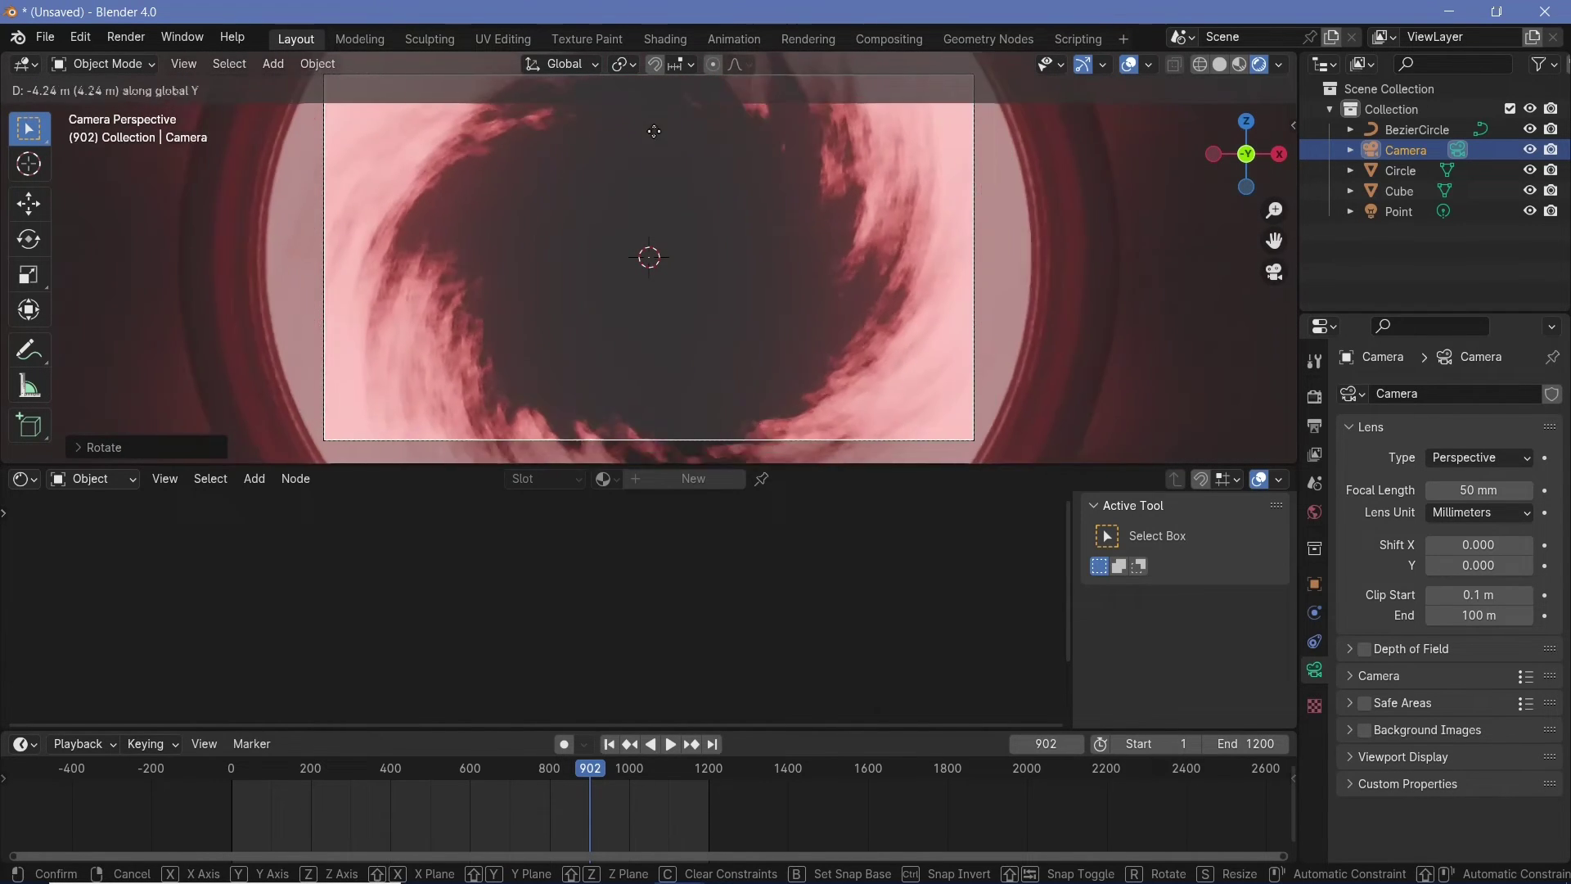
click(930, 360)
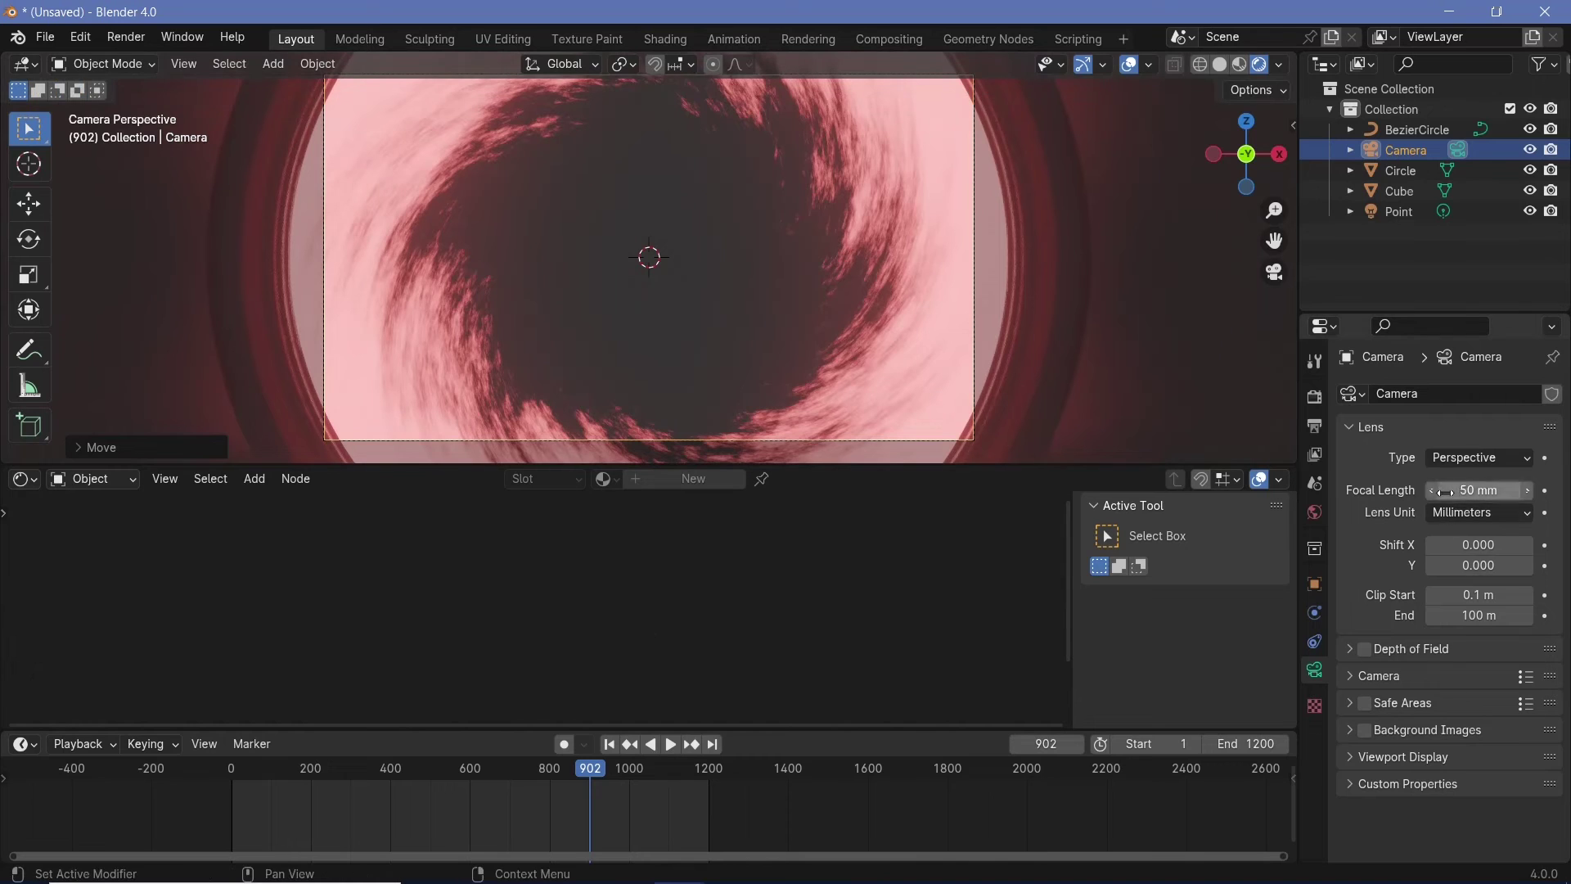
Set the camera's focal length to 18 mm.
click(1442, 490)
text(18)
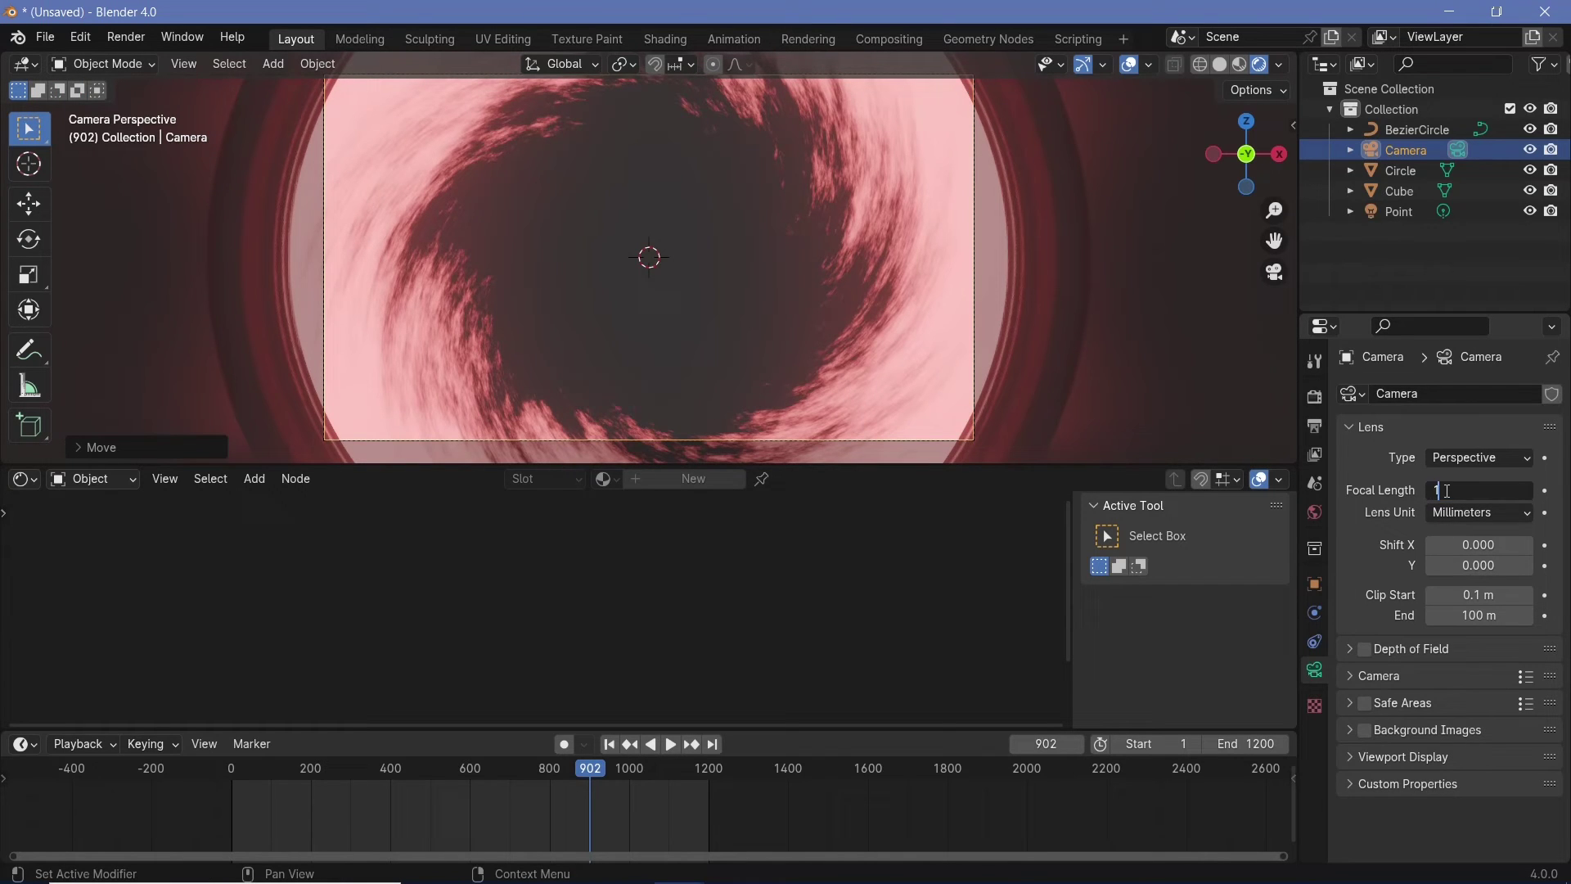
key(Return)
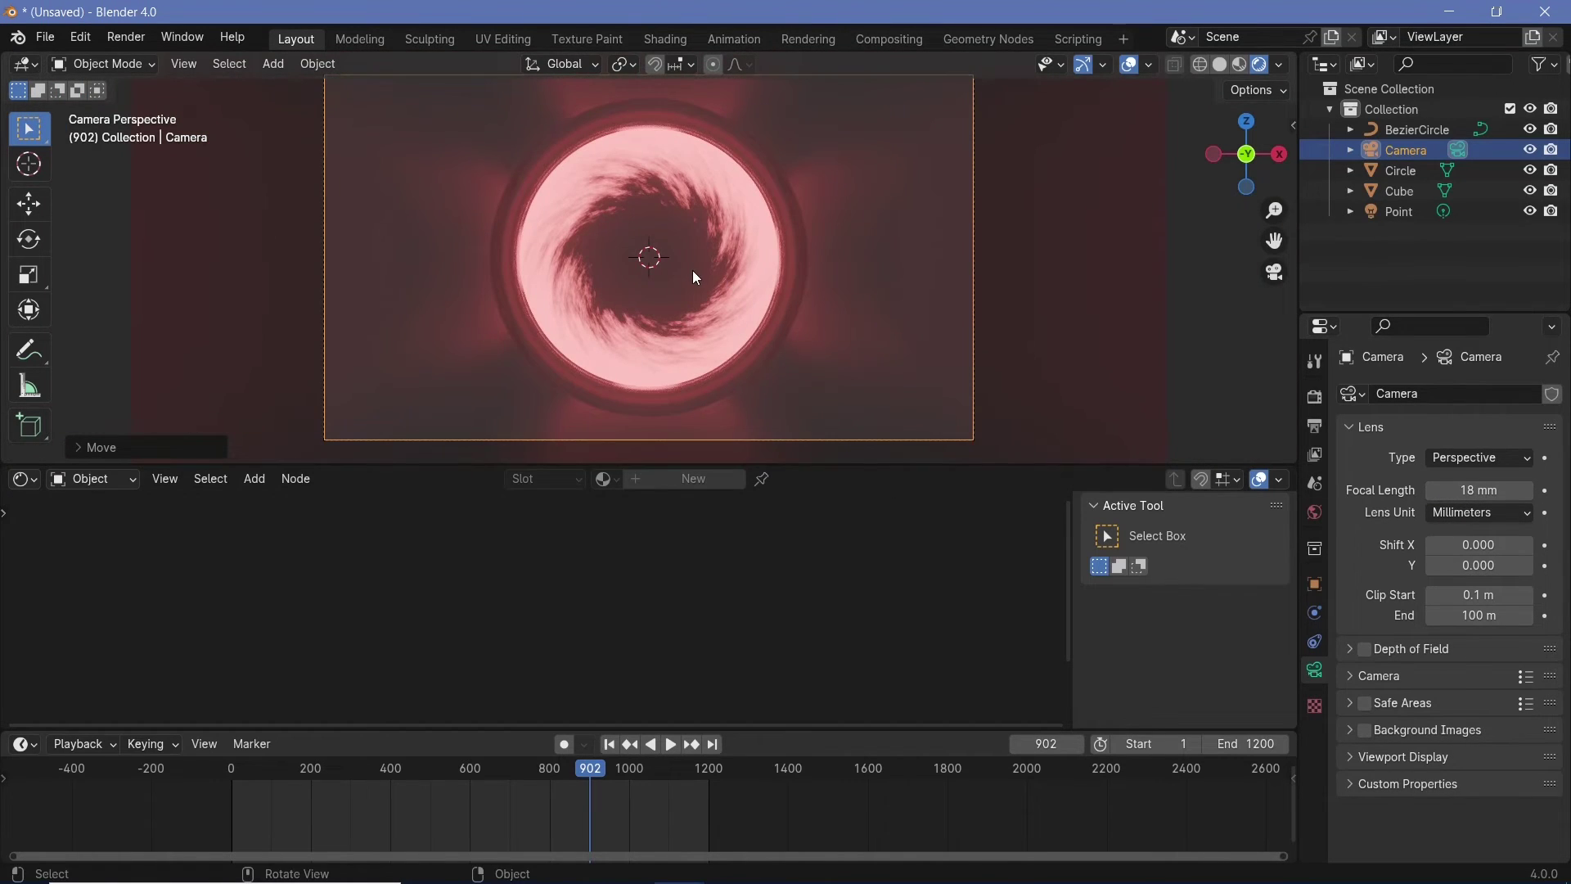
scroll(692, 271, down, 1)
scroll(766, 309, up, 2)
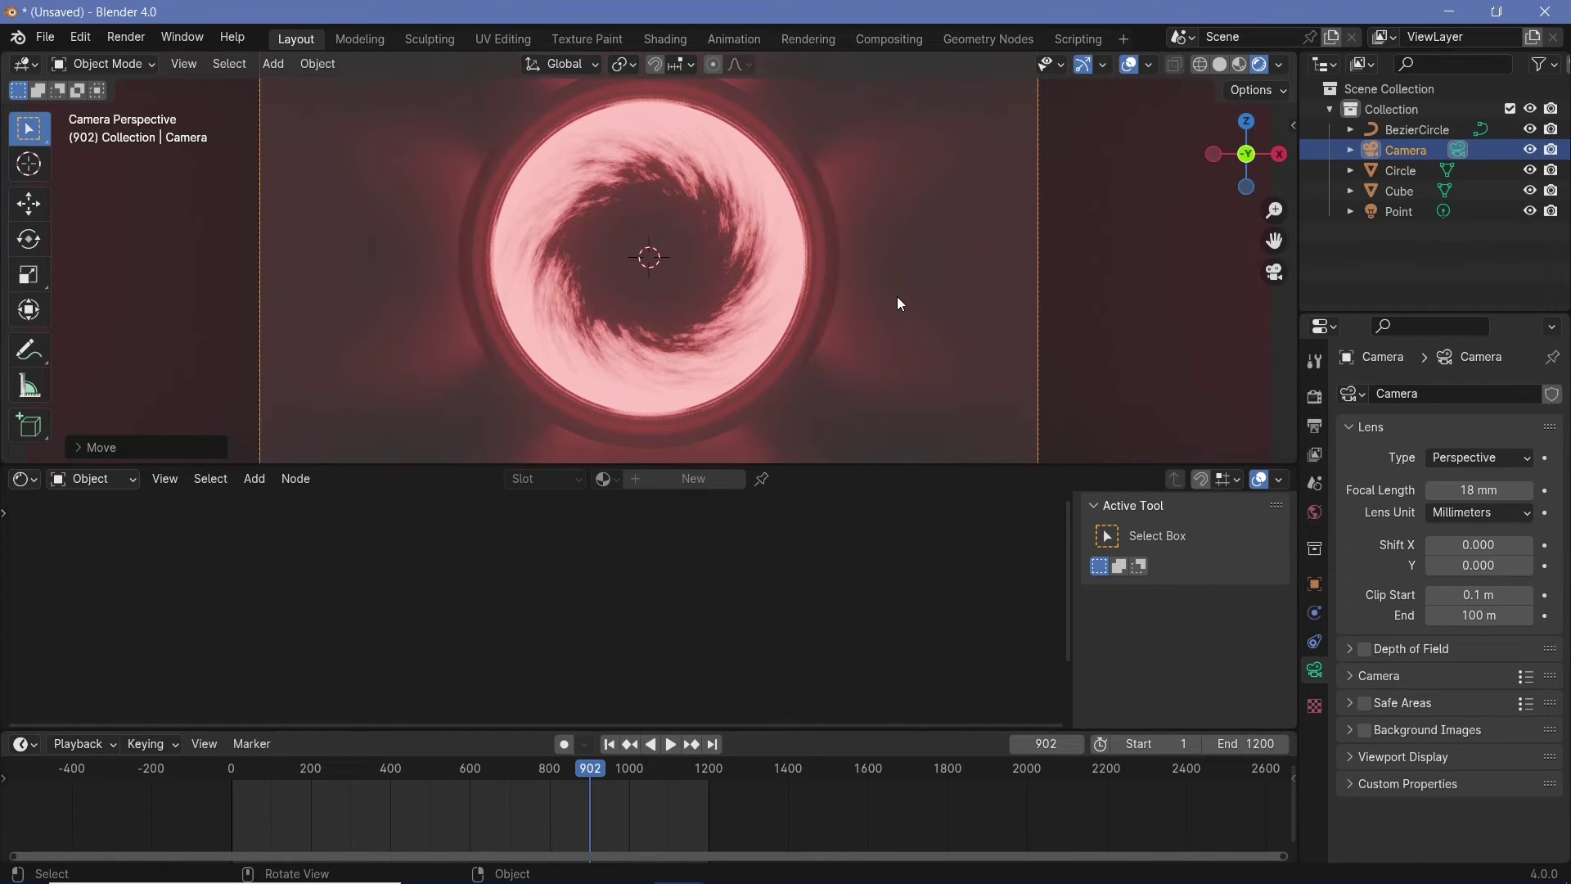
Scale the open cube up slightly so that its walls extend well beyond the camera frame.
click(897, 297)
key(s)
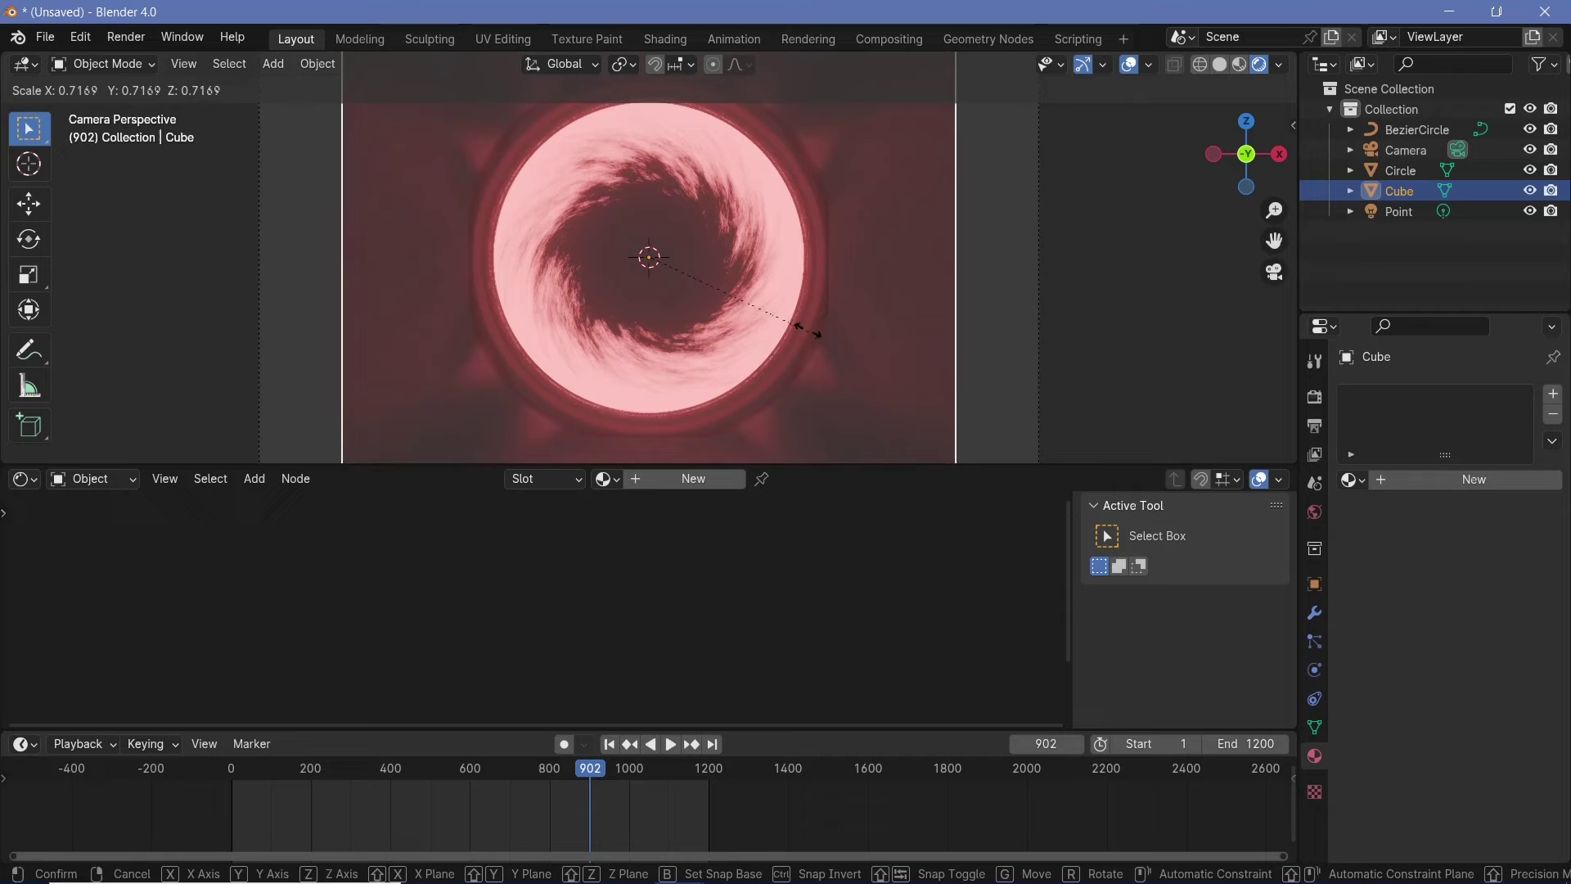
click(872, 399)
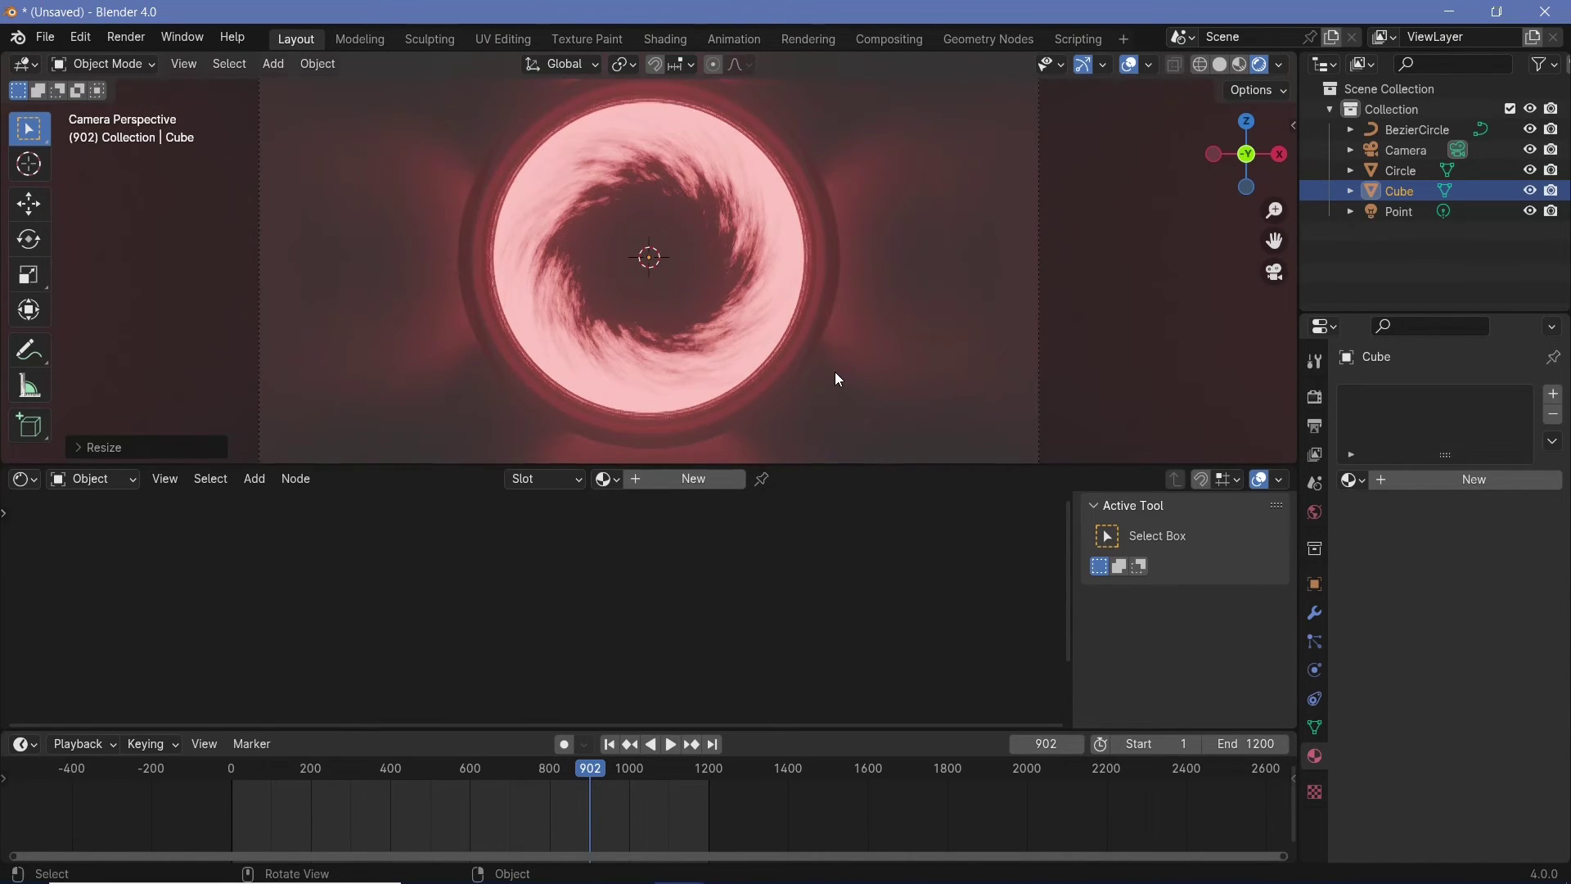
scroll(823, 365, down, 2)
scroll(822, 365, up, 1)
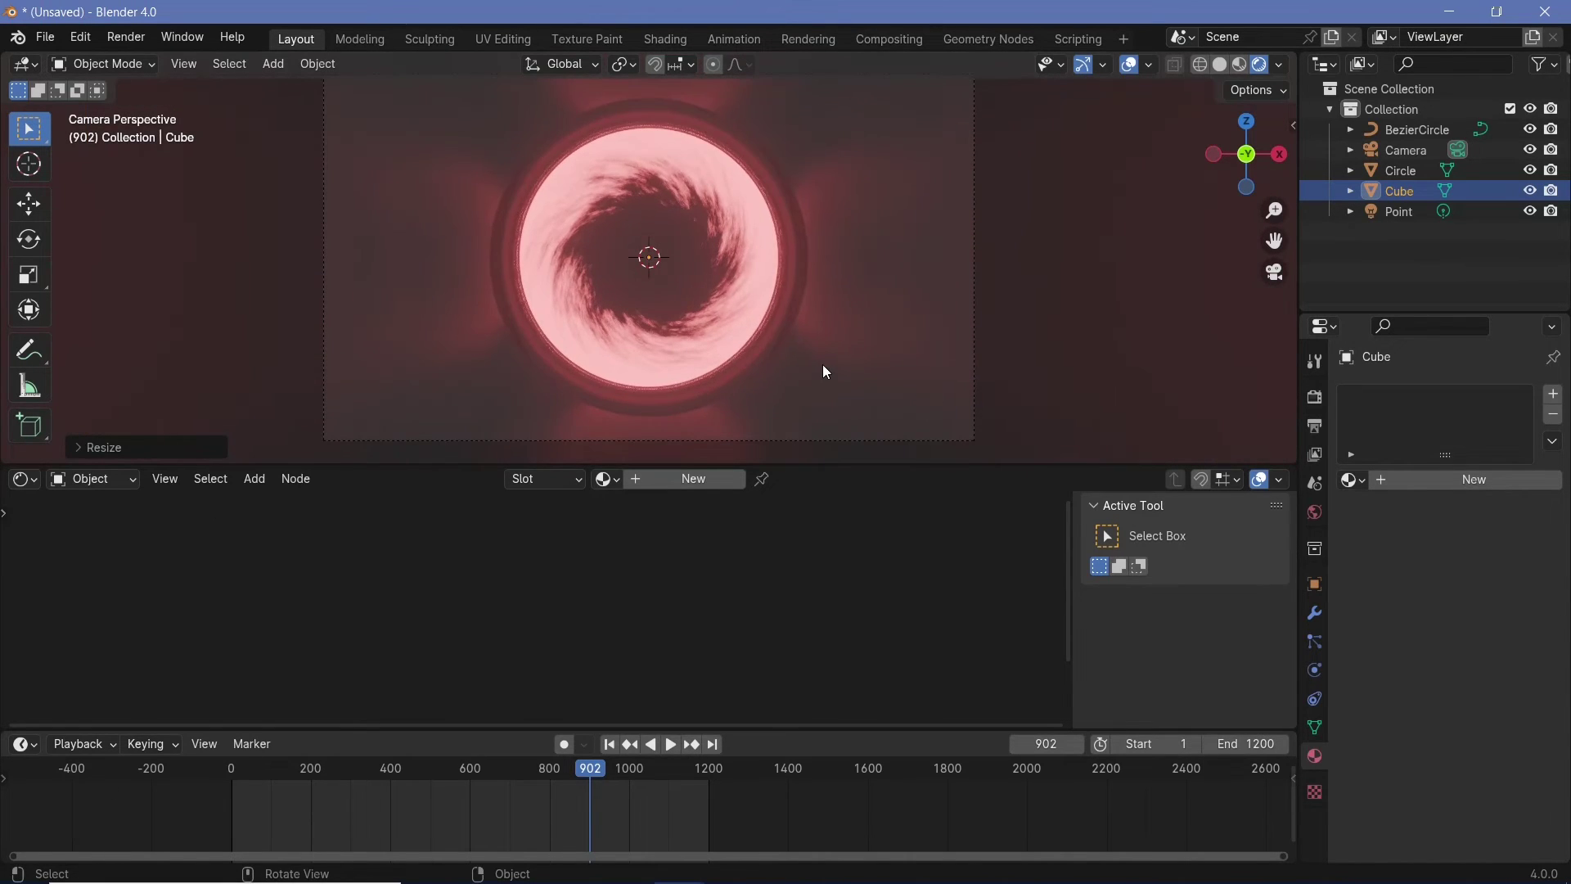
Set the camera's passepartout to 1.000 to black out everything outside the frame.
click(1401, 149)
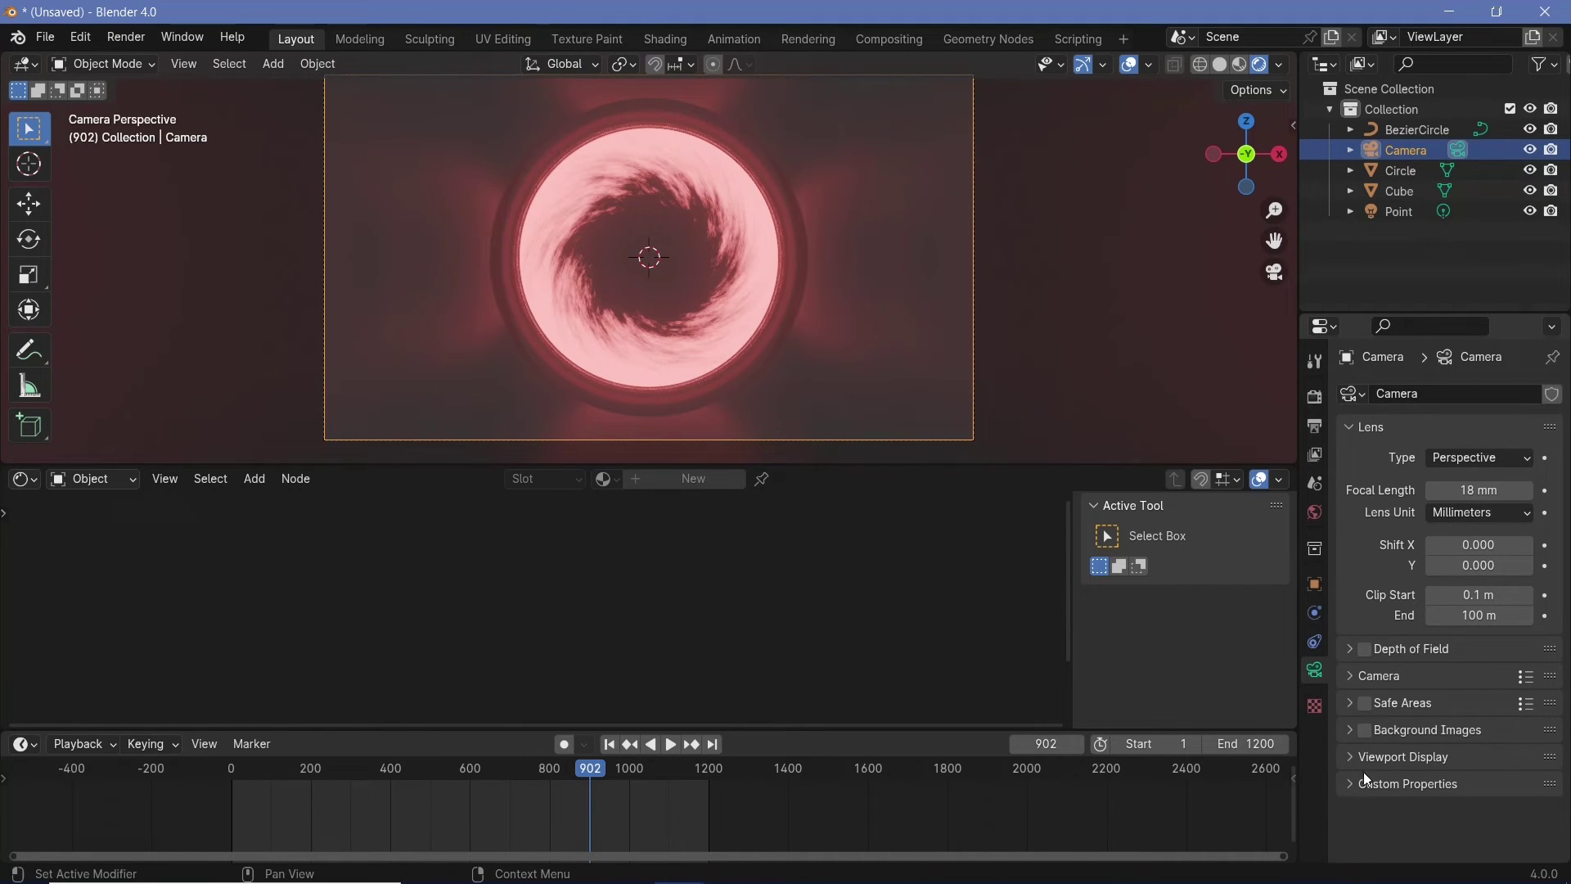
click(1391, 757)
scroll(1392, 761, down, 3)
drag(1489, 790, 1534, 790)
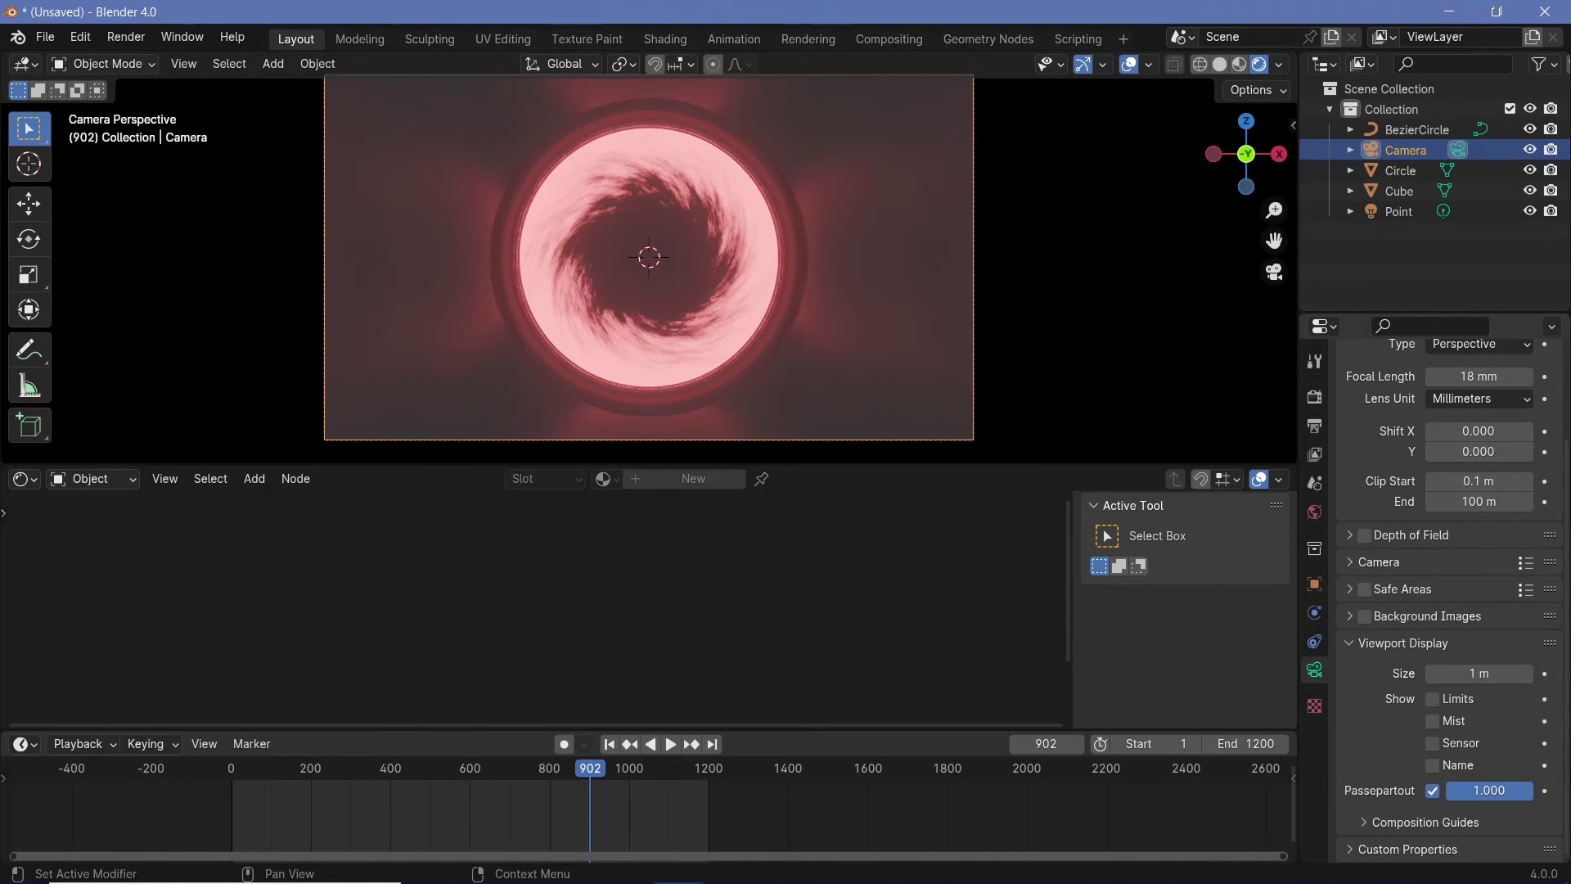
scroll(728, 286, down, 1)
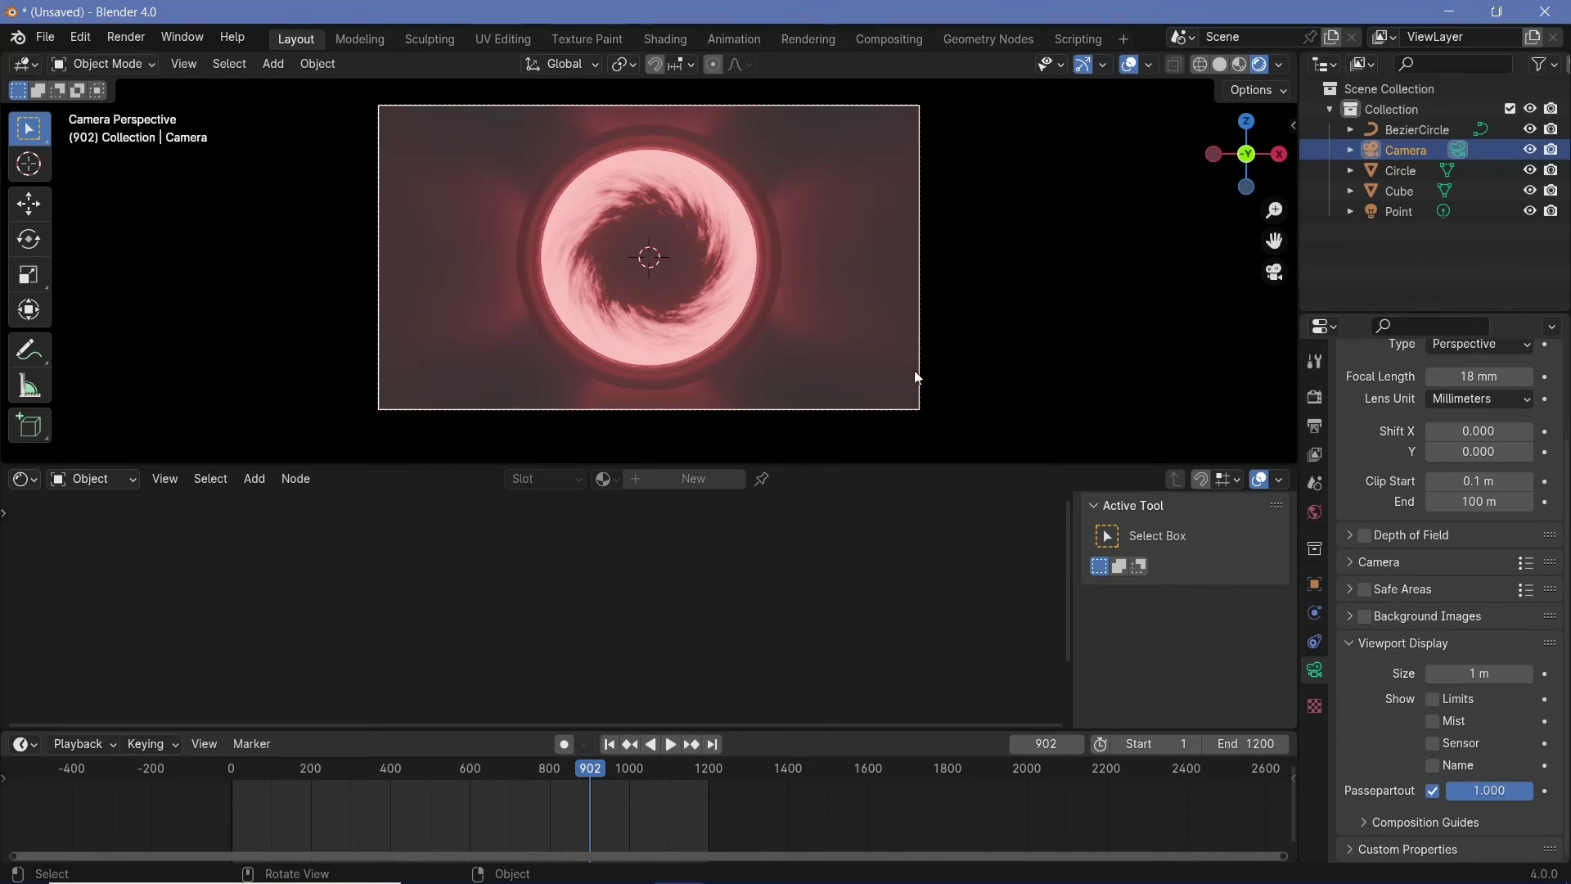
Create a new material on the open cube with metallic 1.
click(452, 269)
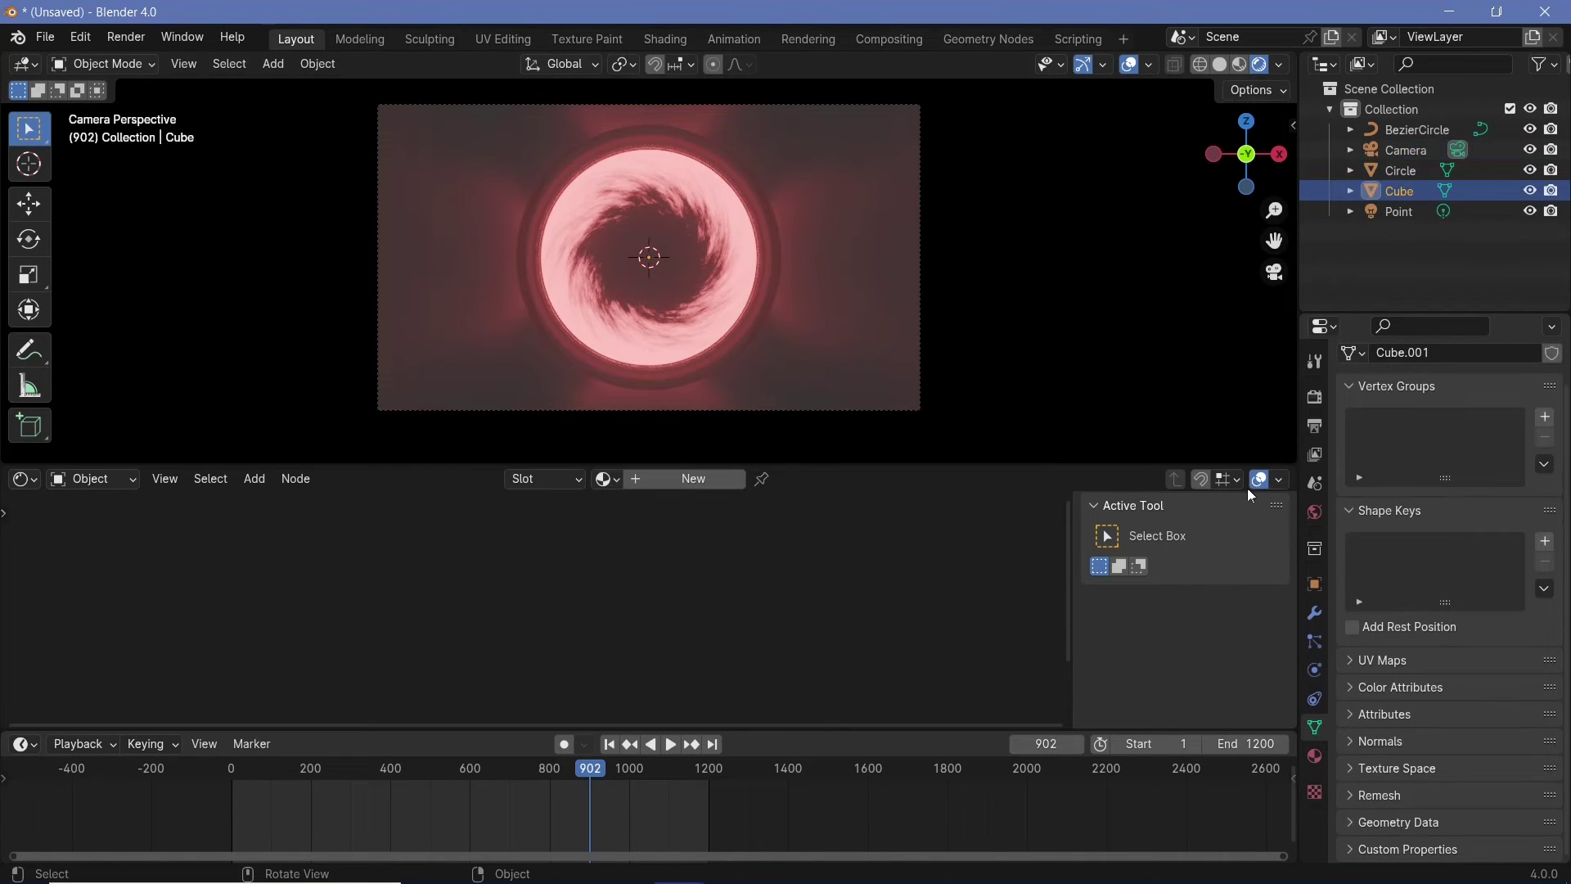
click(1315, 756)
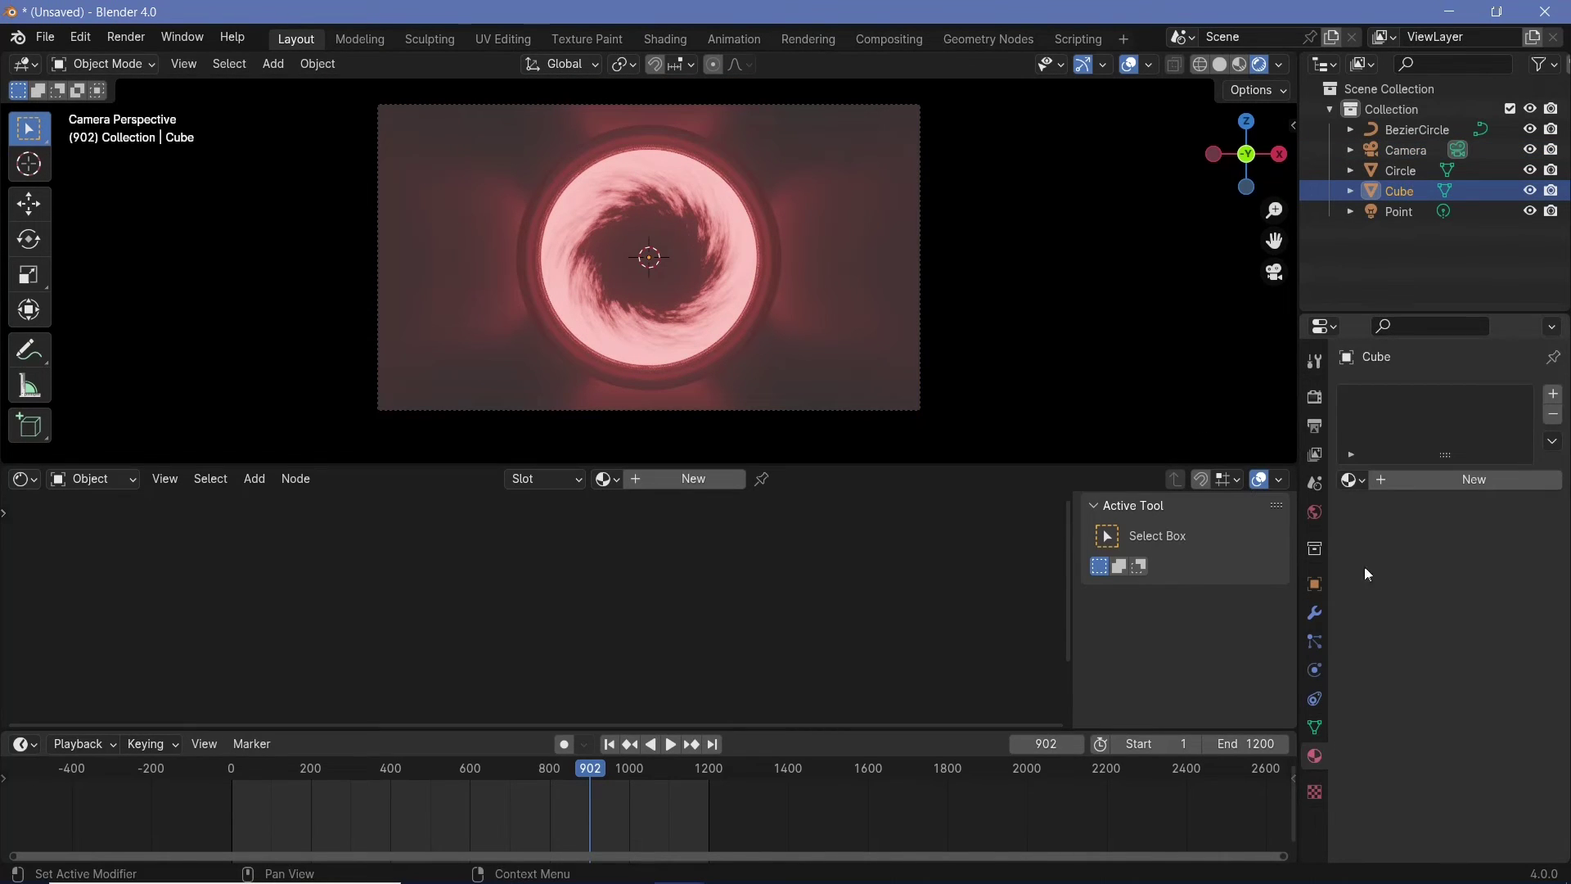
click(1417, 480)
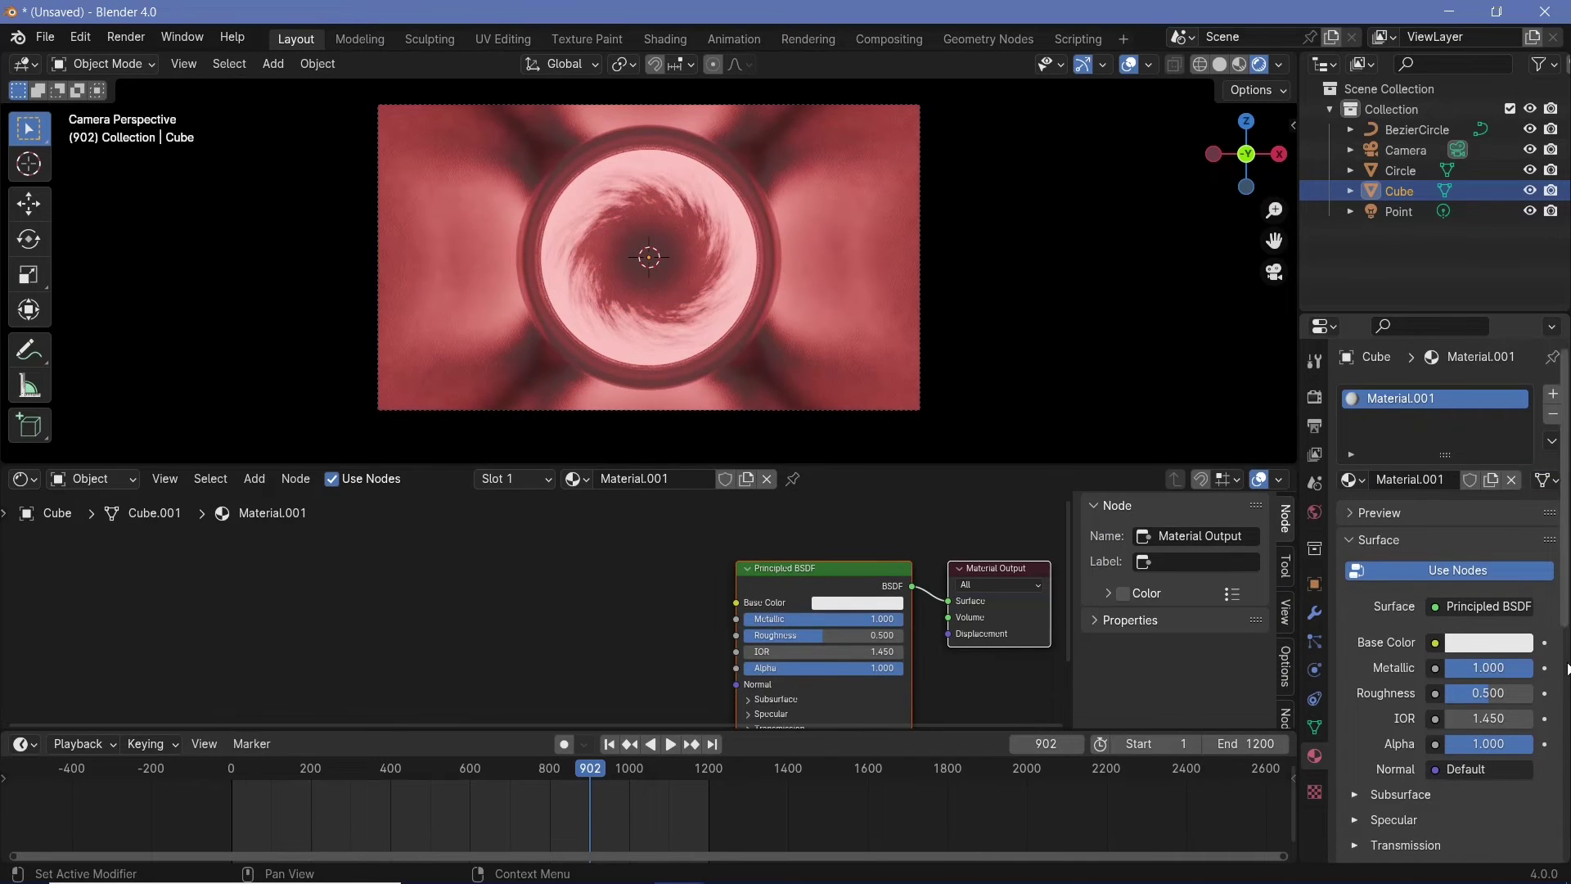
Try a roughness of 0.2 and one of about 0.44 on the cube's material.
click(1492, 693)
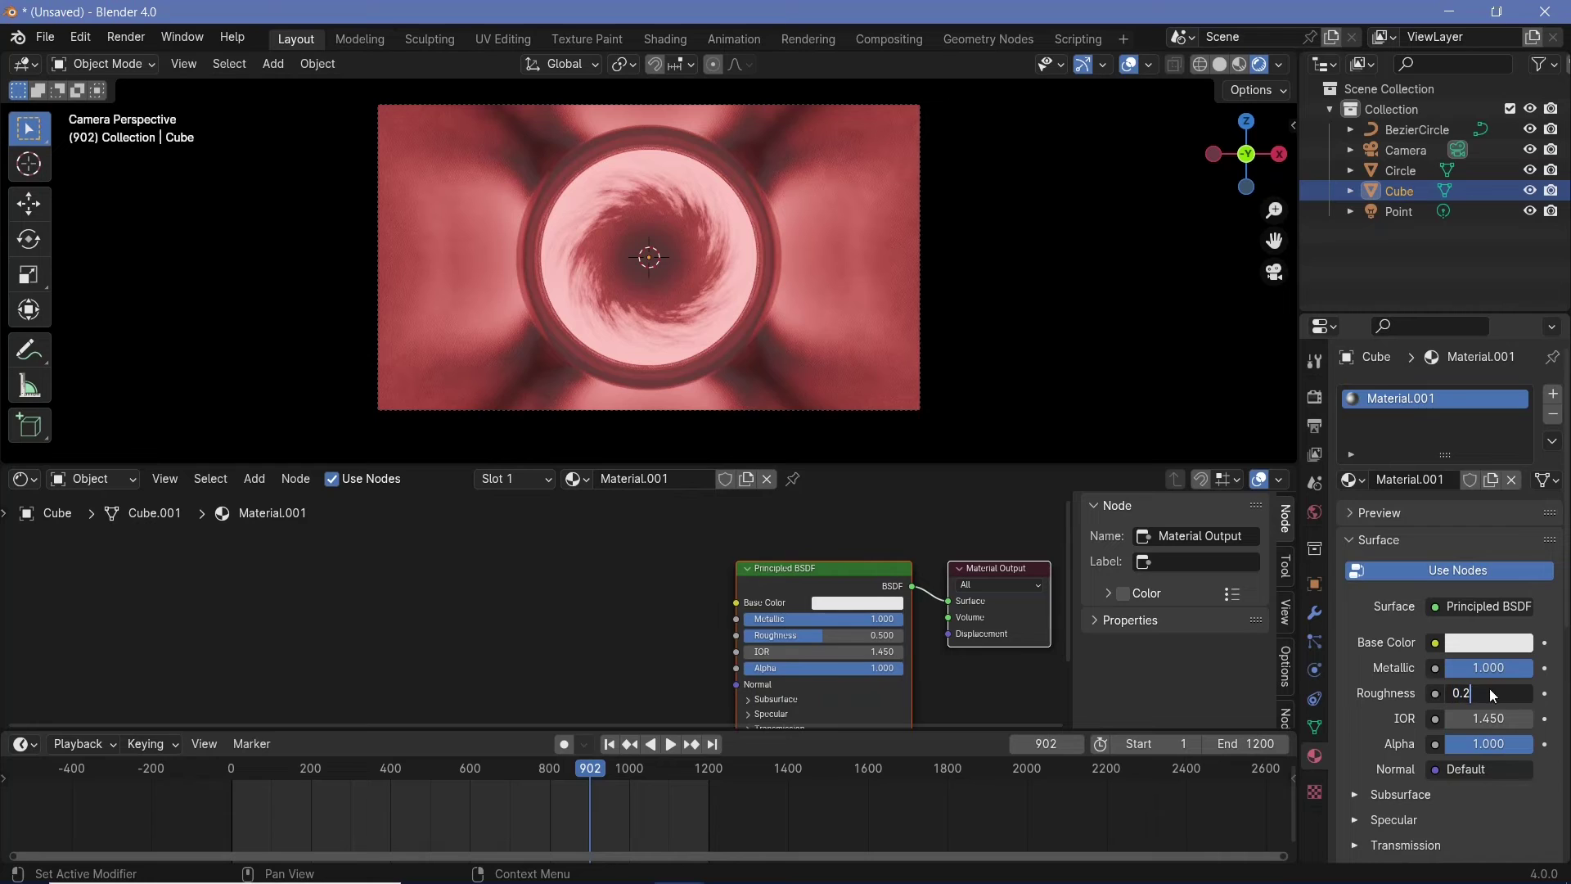
text(0.2)
key(Return)
click(1492, 693)
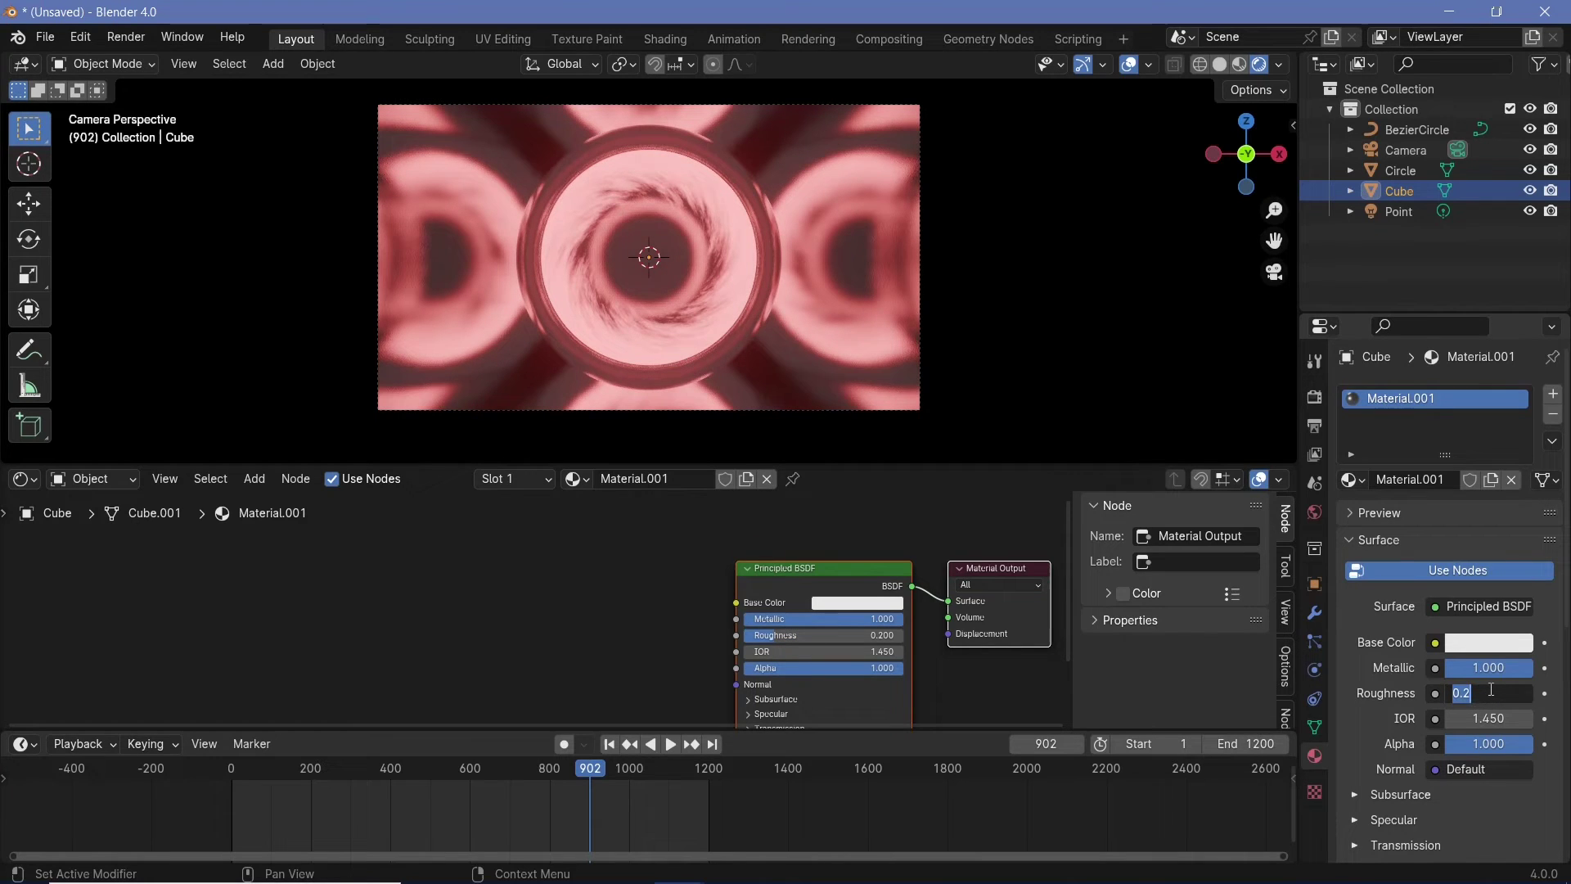
key(Return)
drag(1471, 693, 1483, 693)
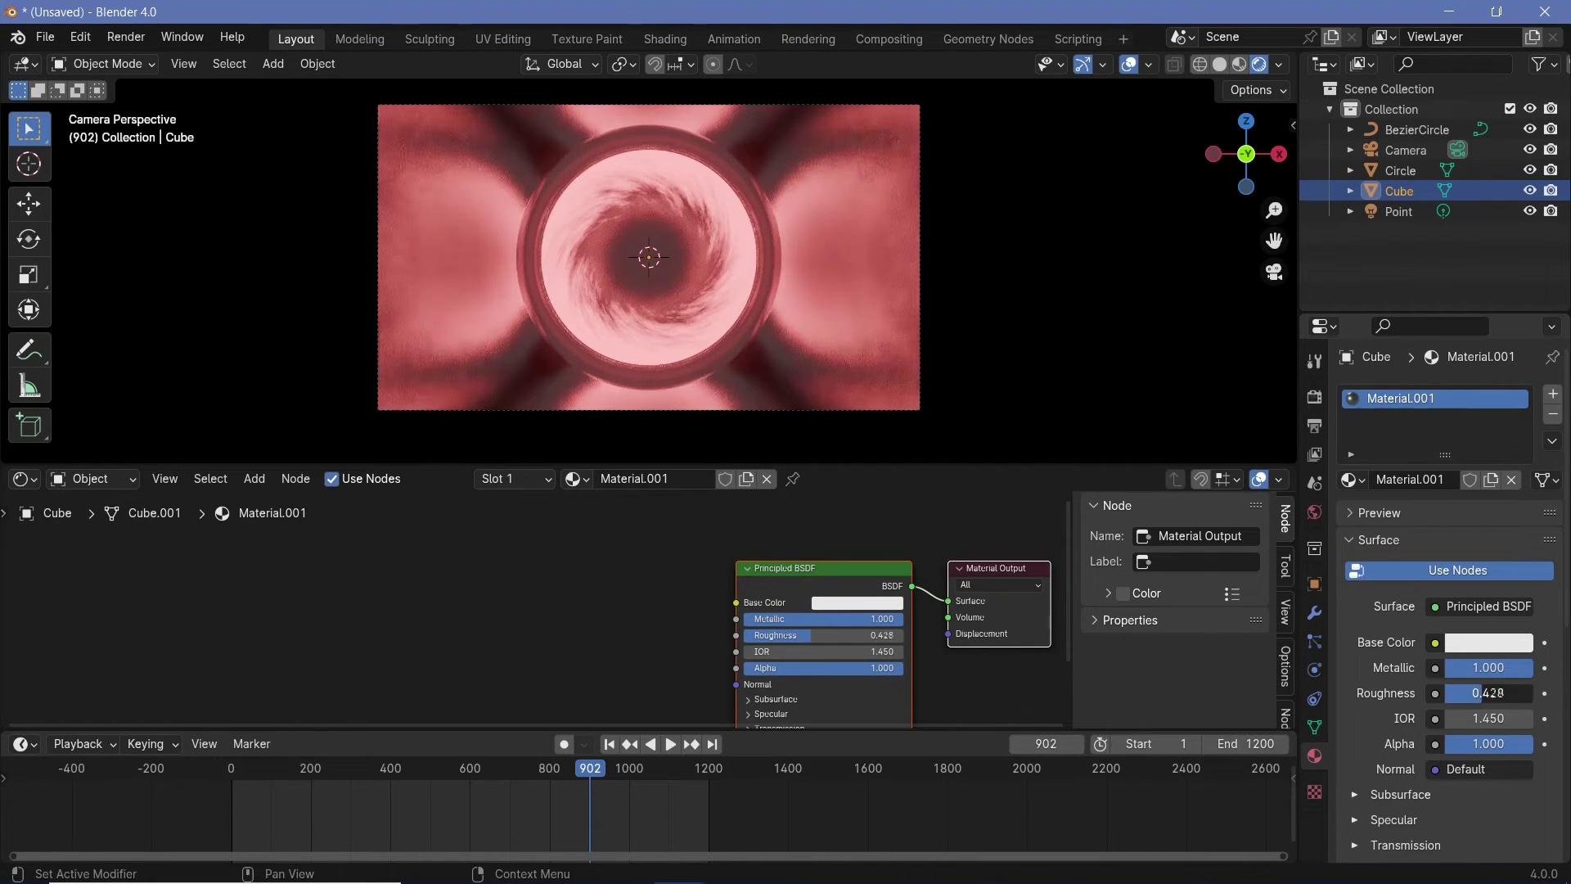
Set the roughness of the cube's material to 0.4.
click(1485, 694)
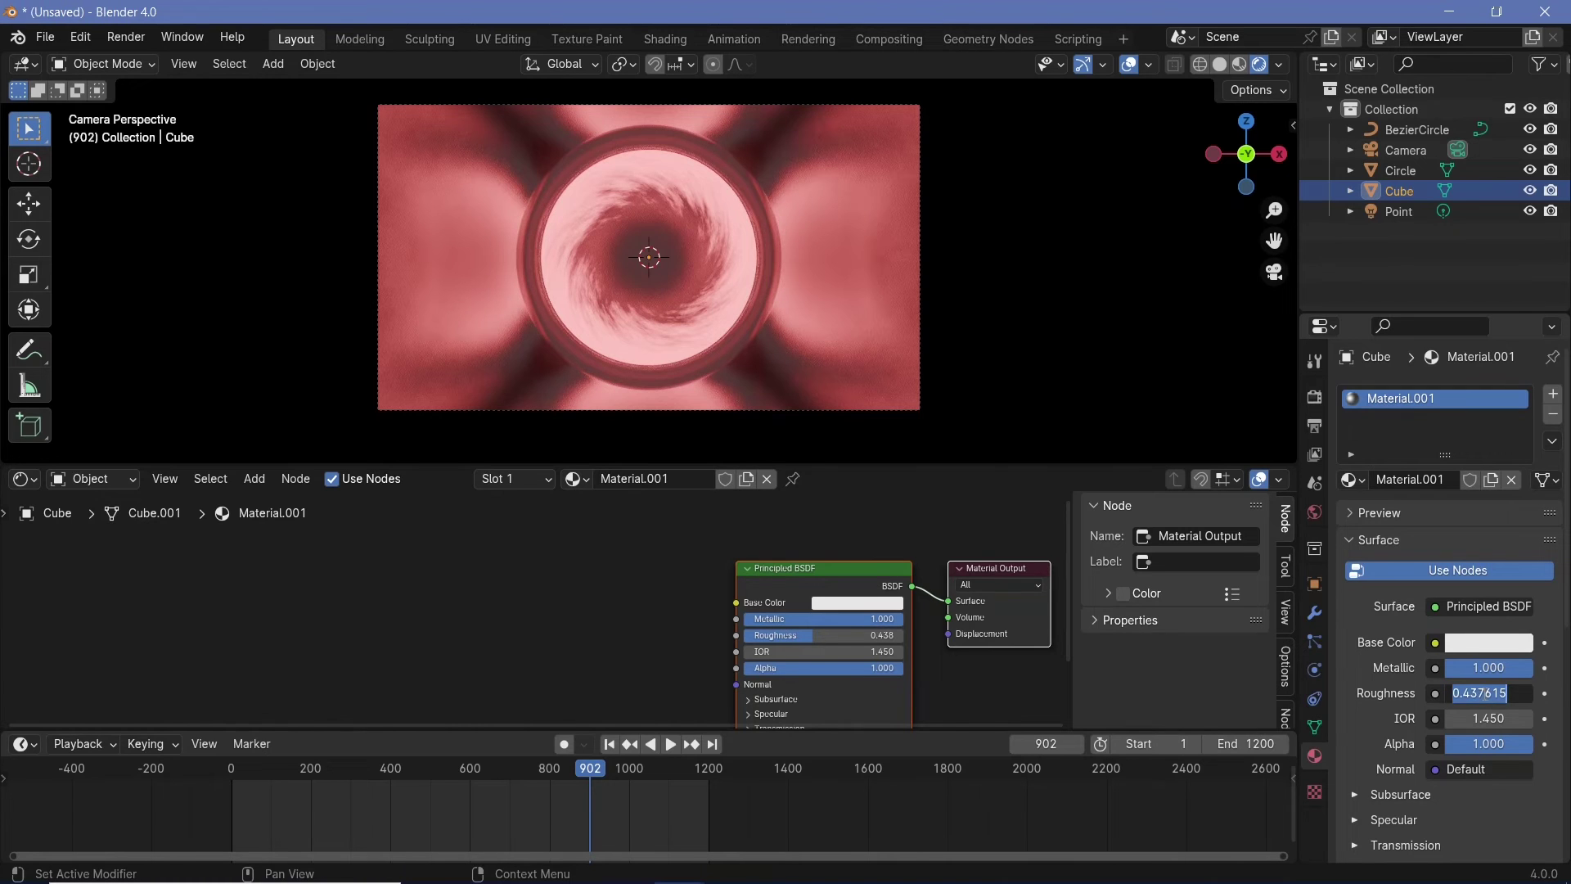
text(0.4)
key(Return)
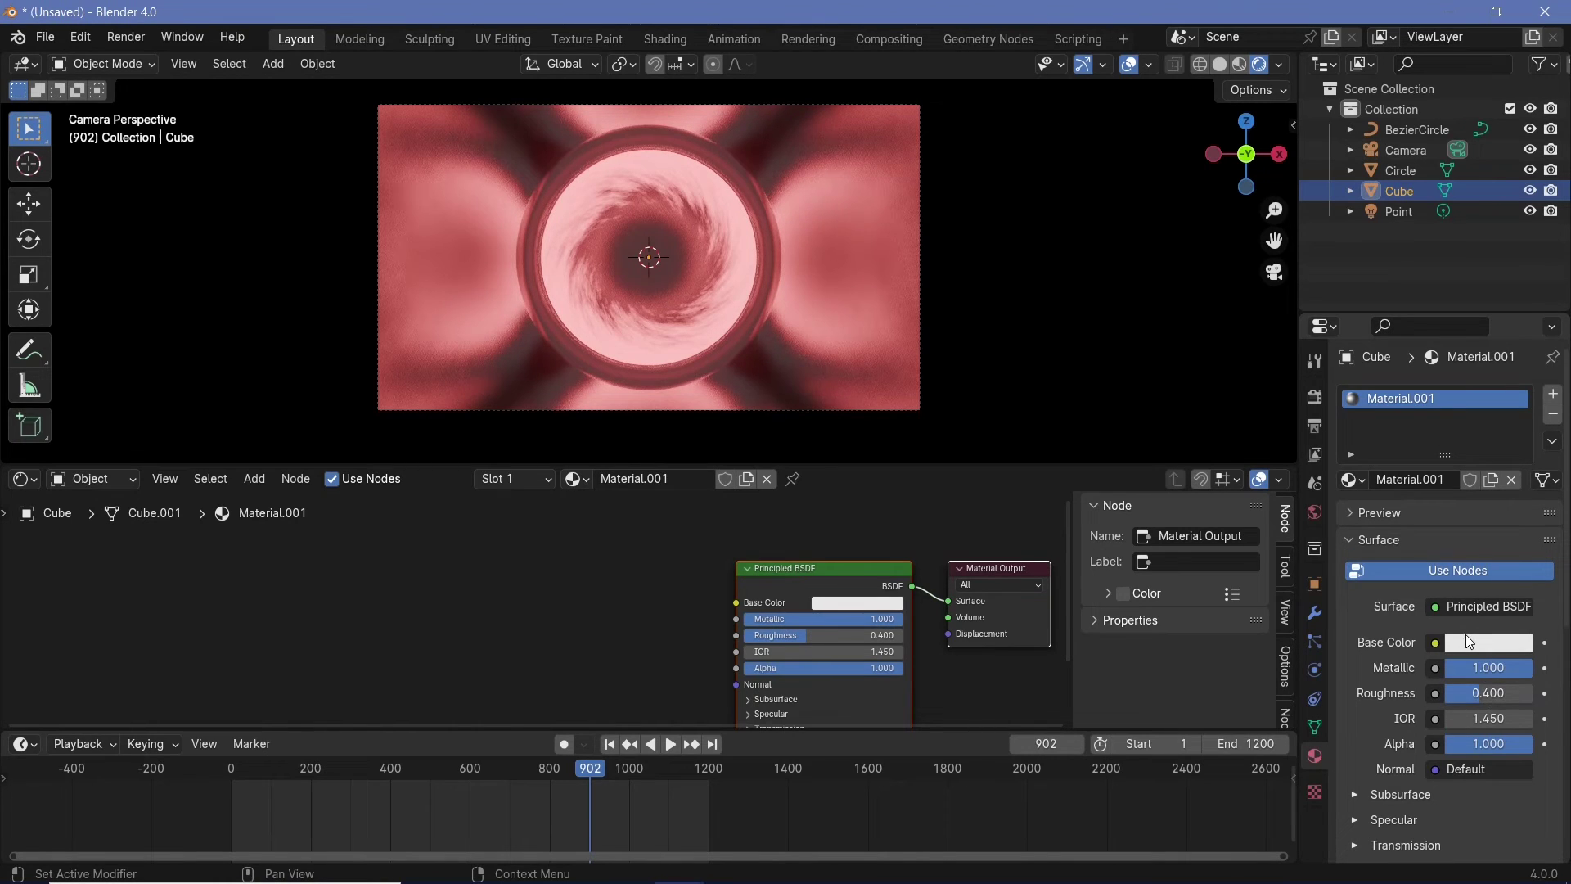
Darken the base colour of the cube's material from near white to a medium grey.
click(1469, 641)
click(1488, 642)
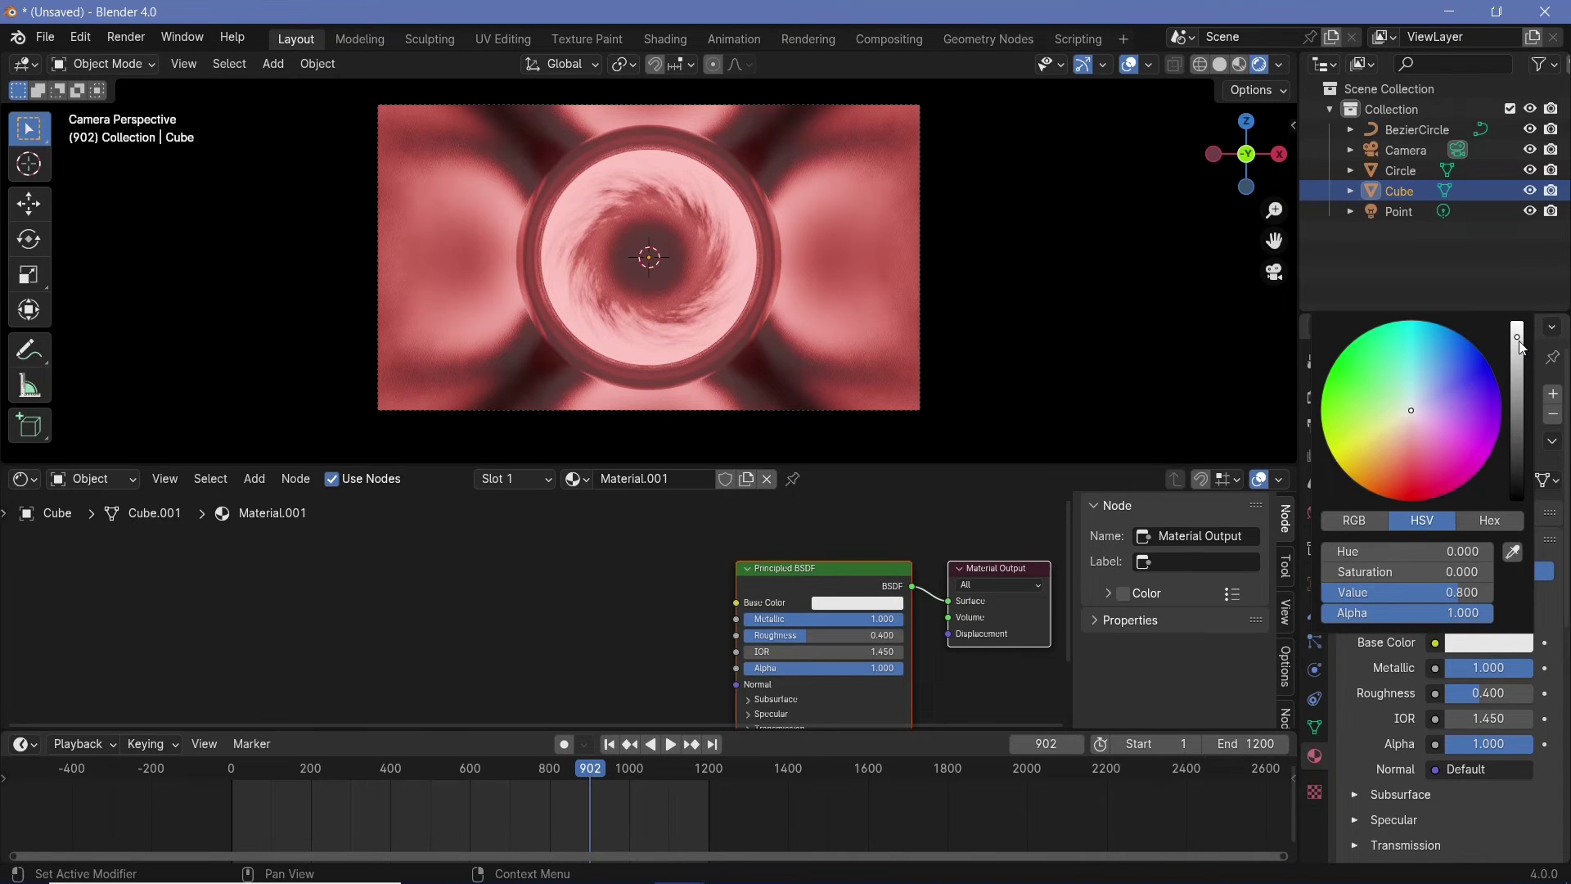
drag(1522, 348, 1517, 380)
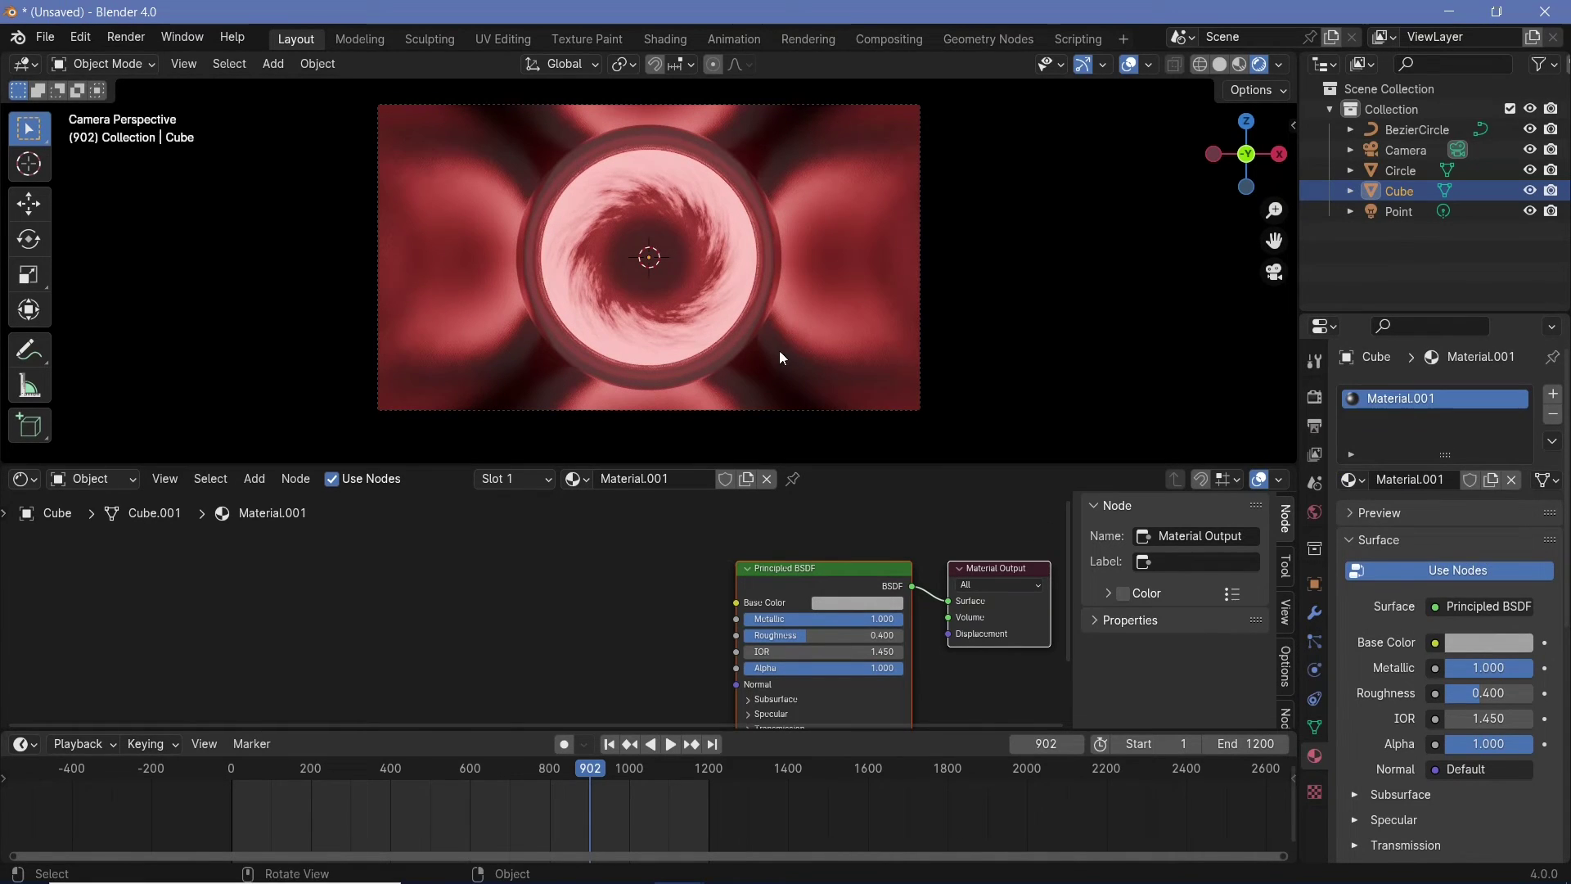
Set the world background colour to pure black with a value of 0.
click(1313, 514)
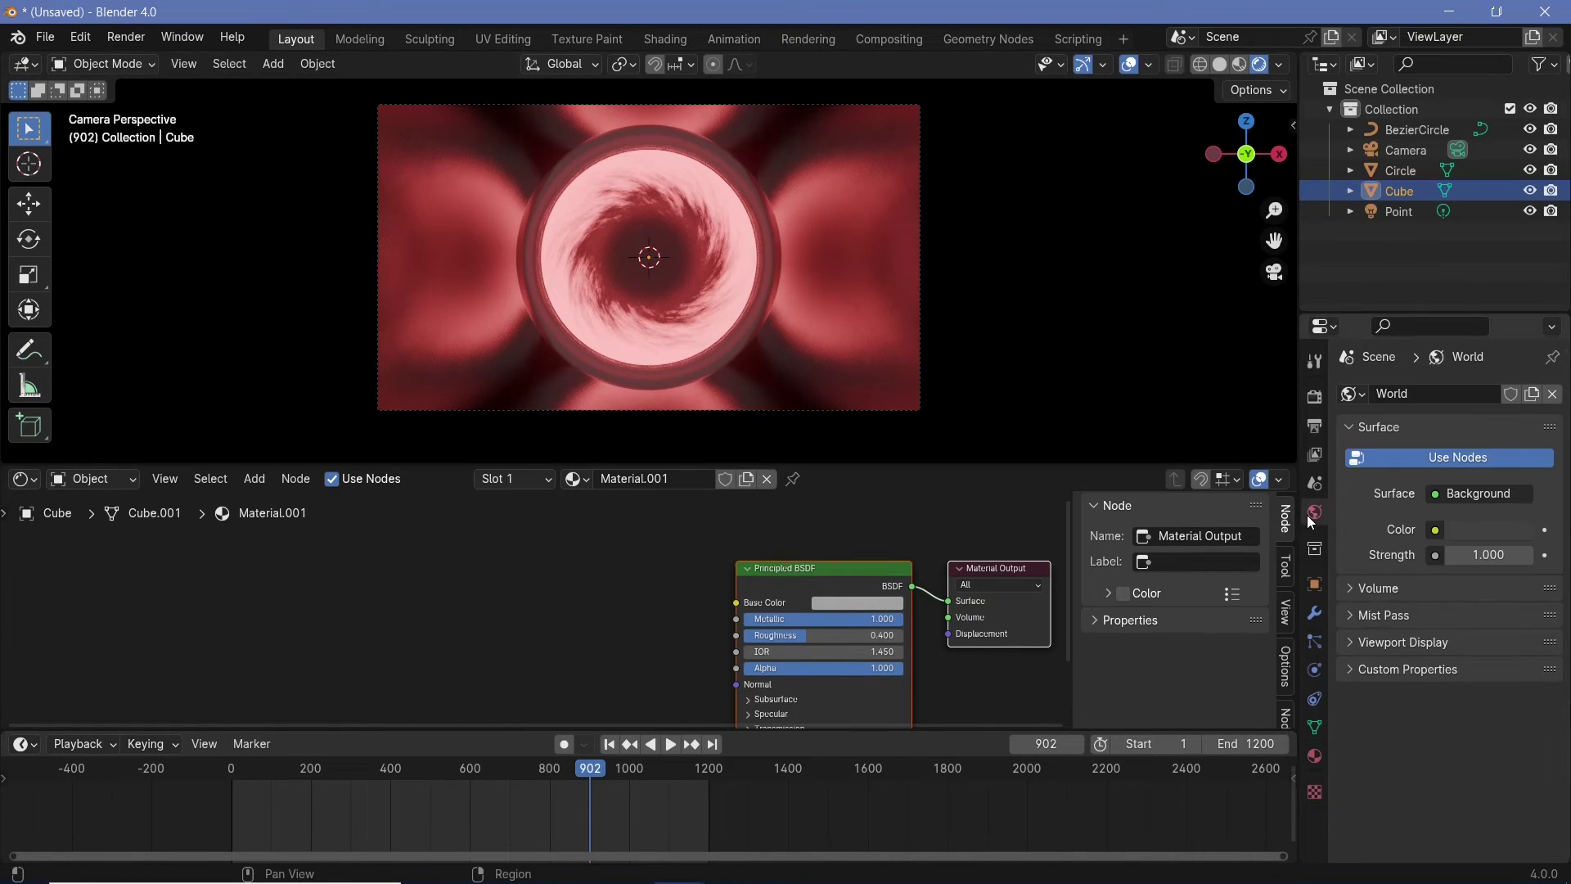
click(1516, 532)
drag(1519, 348, 1518, 386)
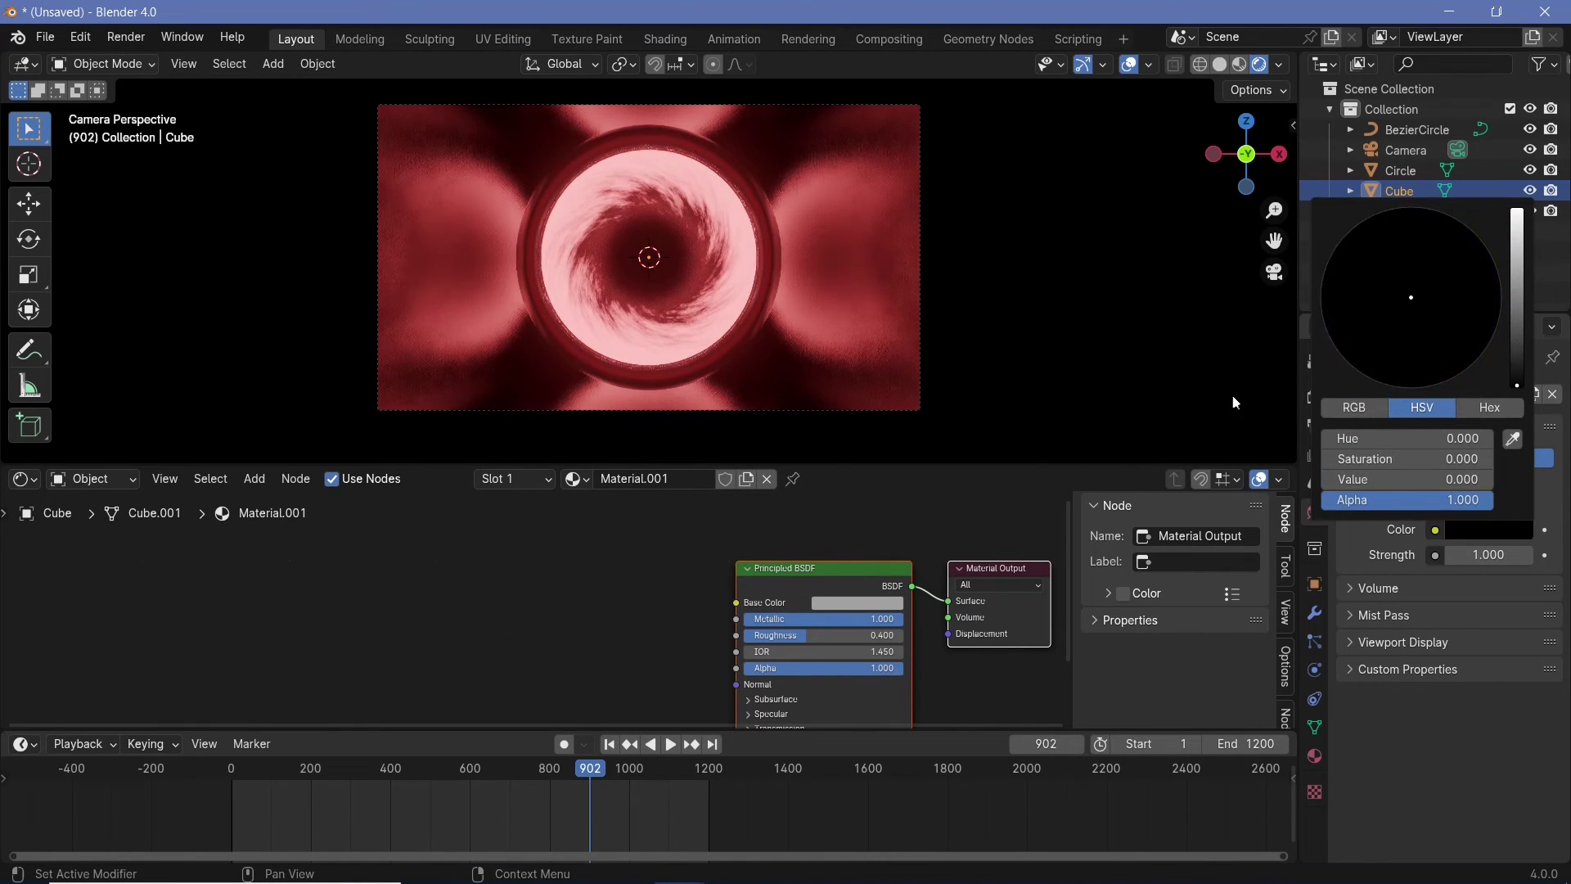
Lighten the base colour of the cube's material to a light grey and preview the animation.
click(1314, 756)
click(1486, 642)
drag(1519, 427, 1518, 365)
scroll(773, 320, up, 1)
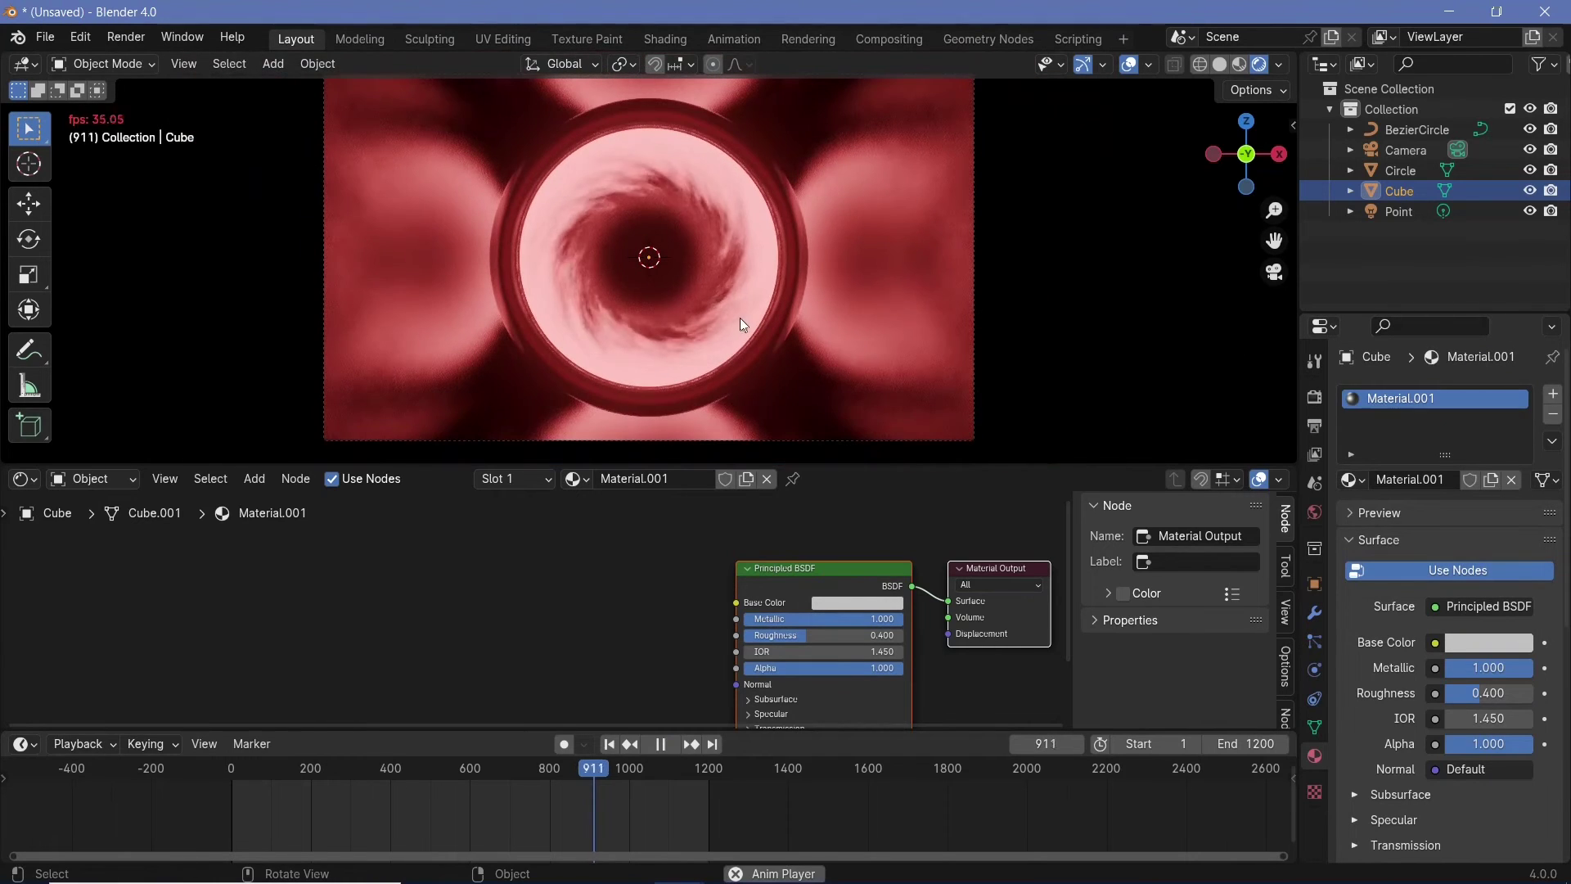
scroll(739, 317, down, 1)
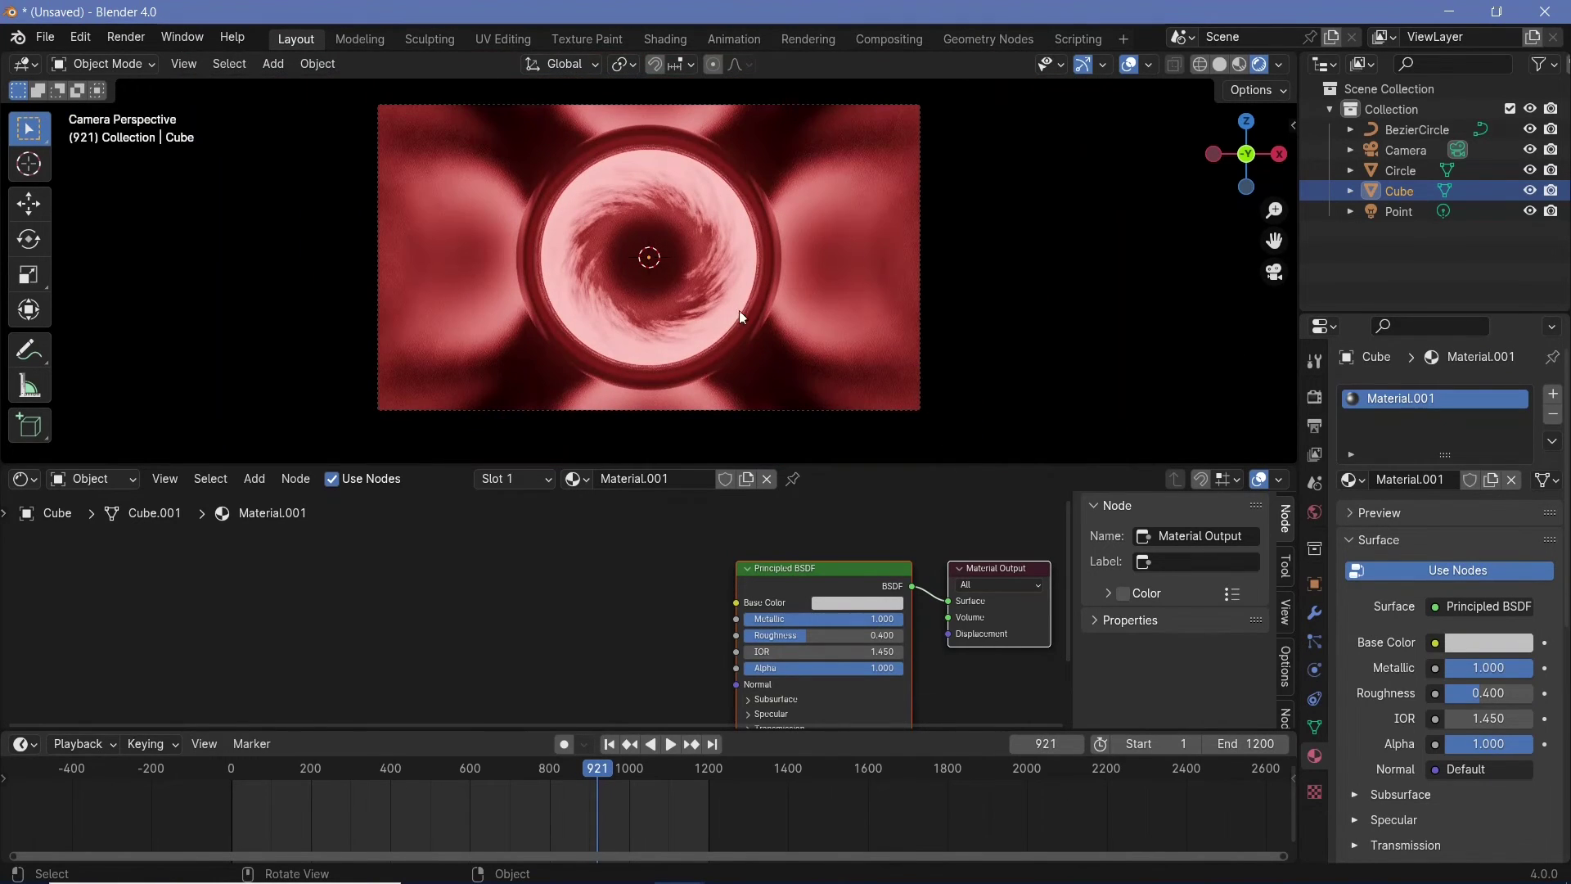
Set the viewport compositor to Camera and turn the shader editor into a Compositor with nodes enabled.
click(1278, 66)
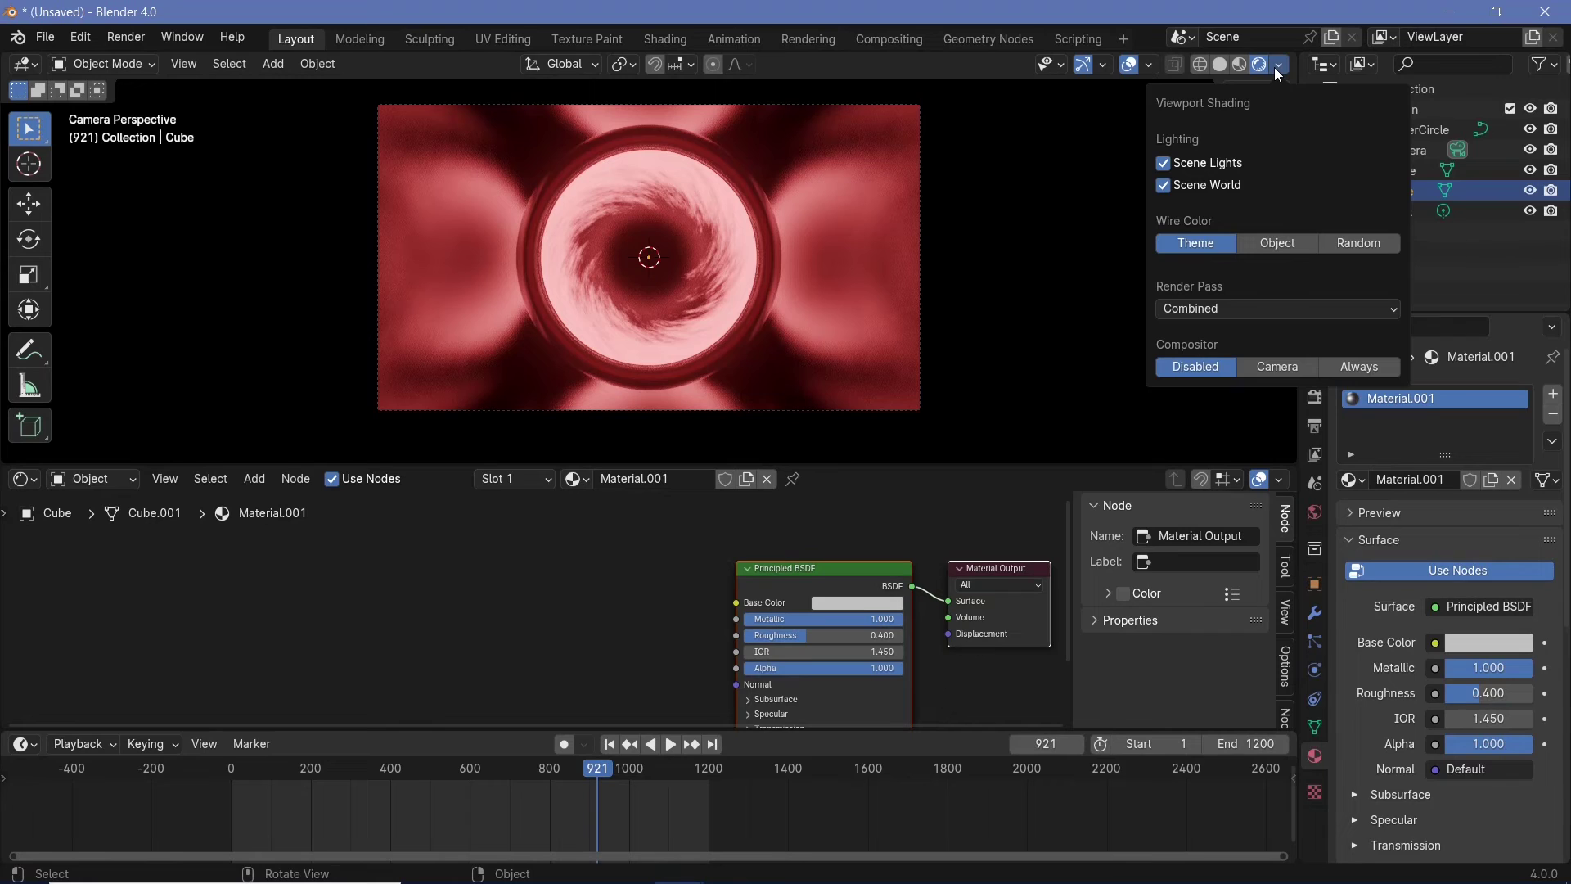
click(1294, 365)
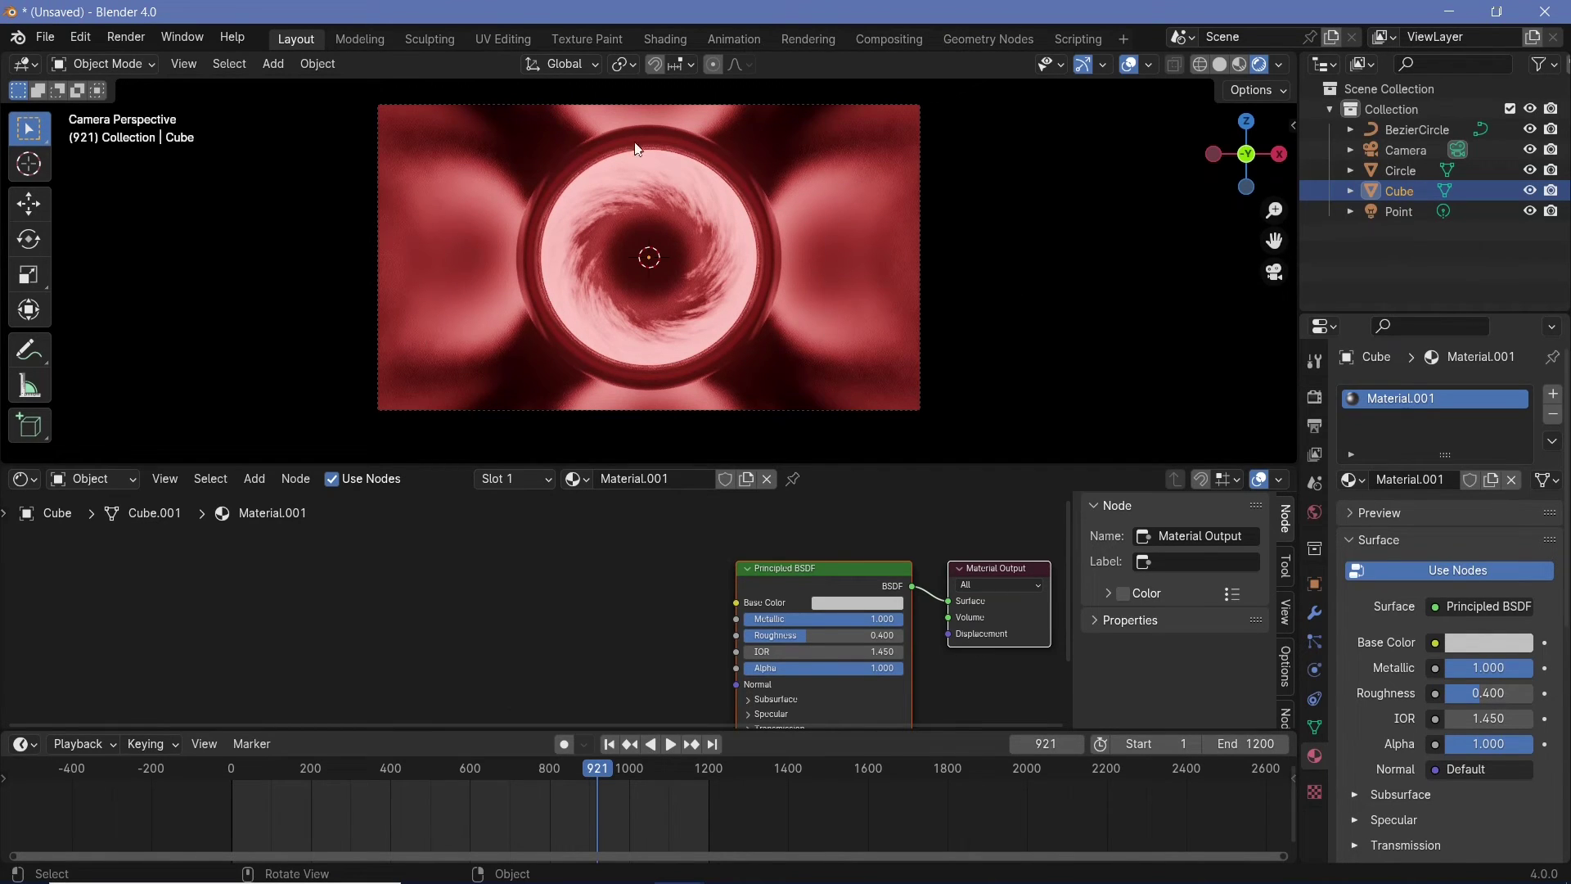
click(22, 483)
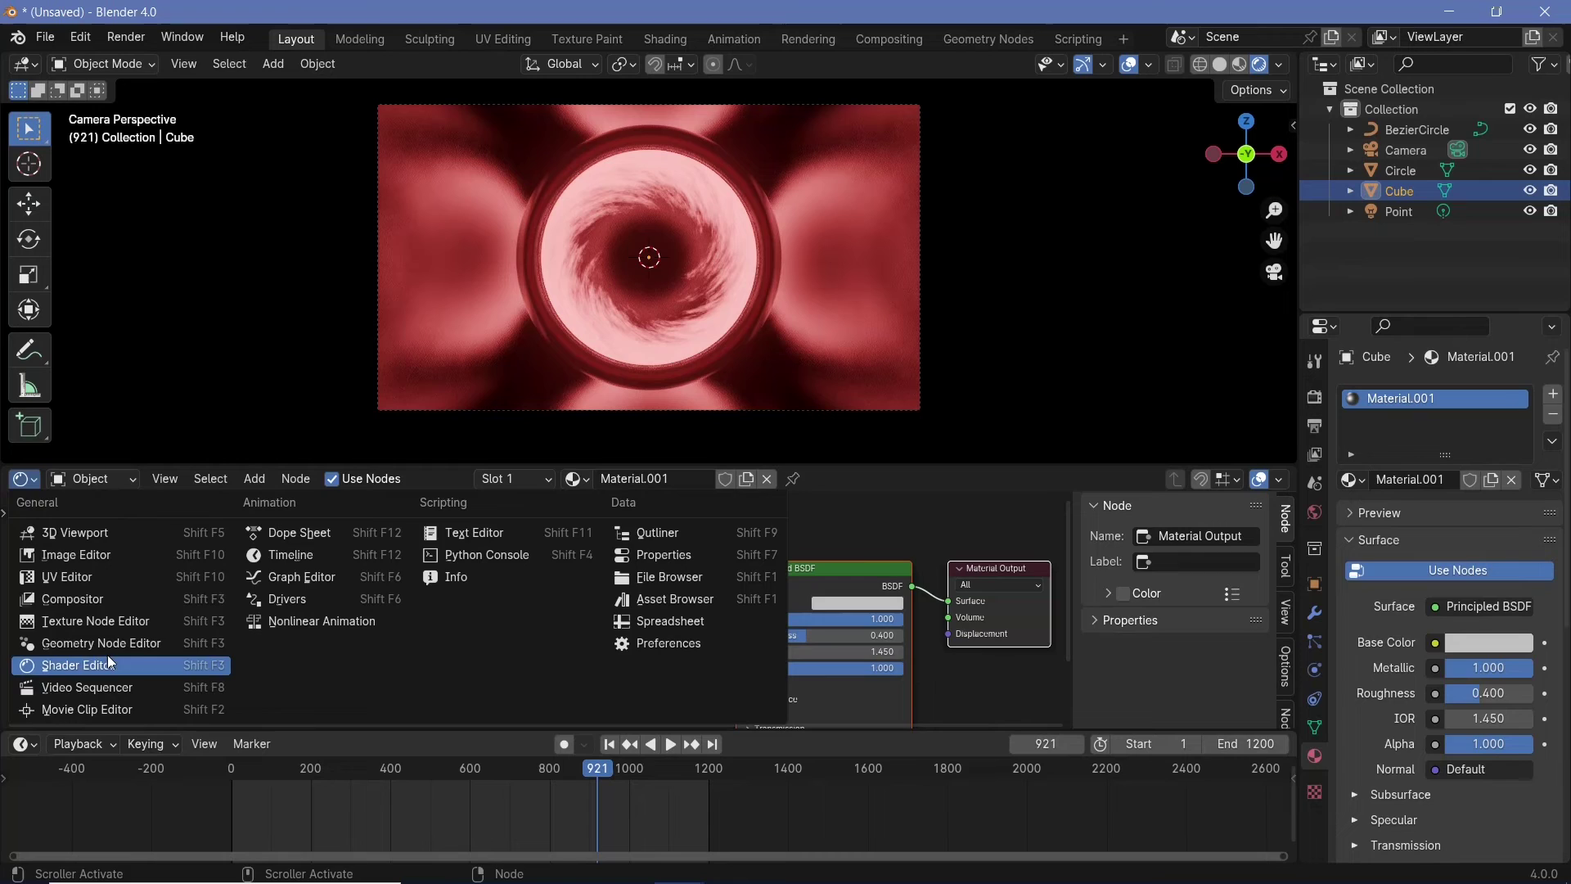
click(101, 599)
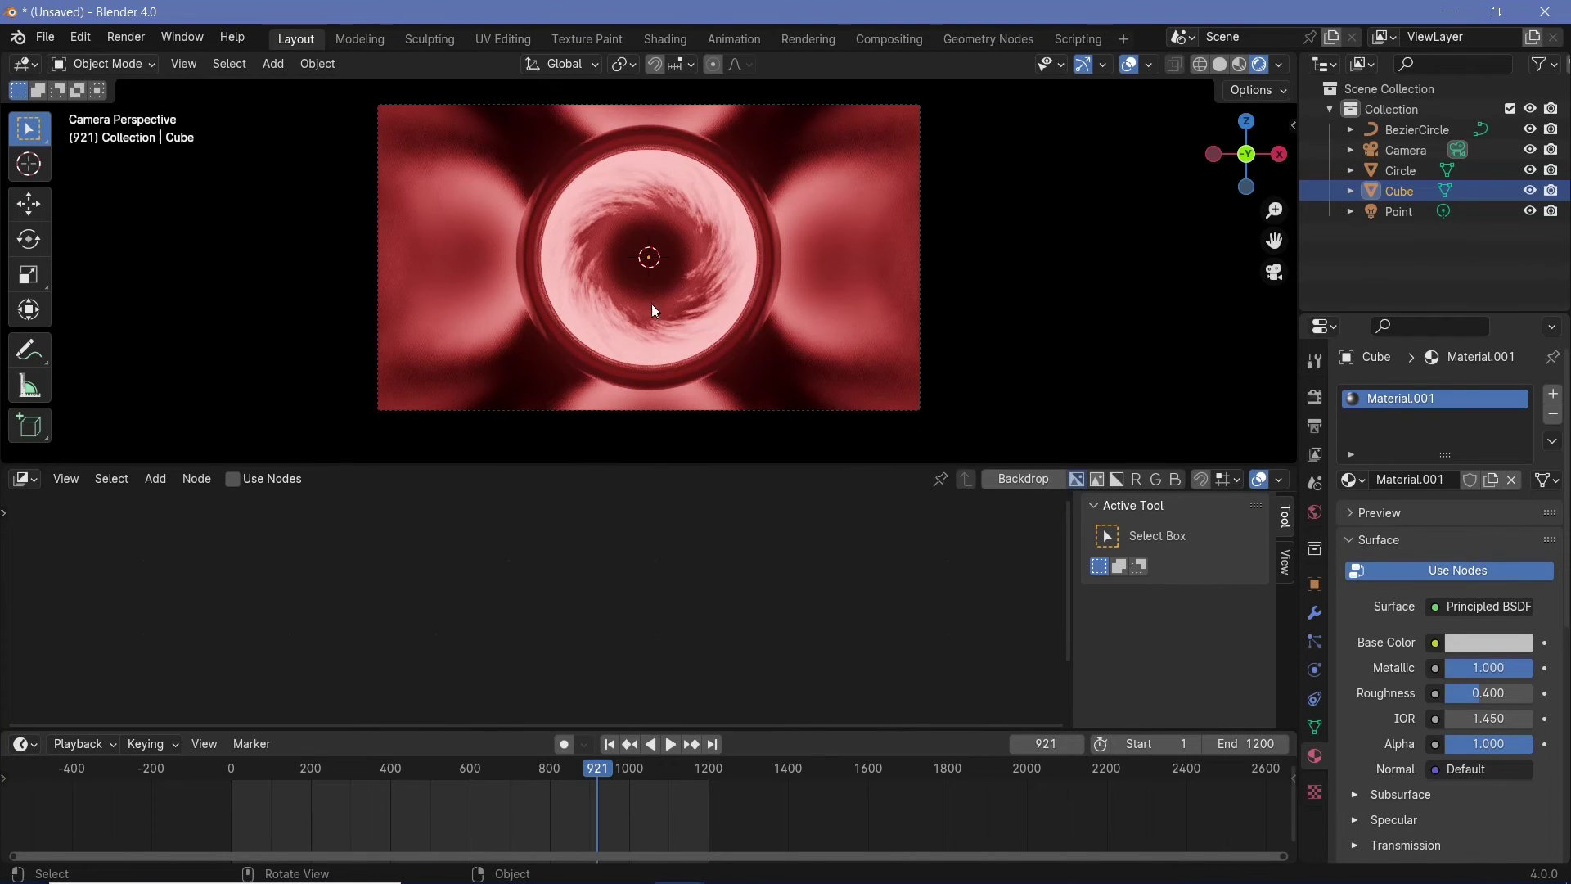
click(233, 481)
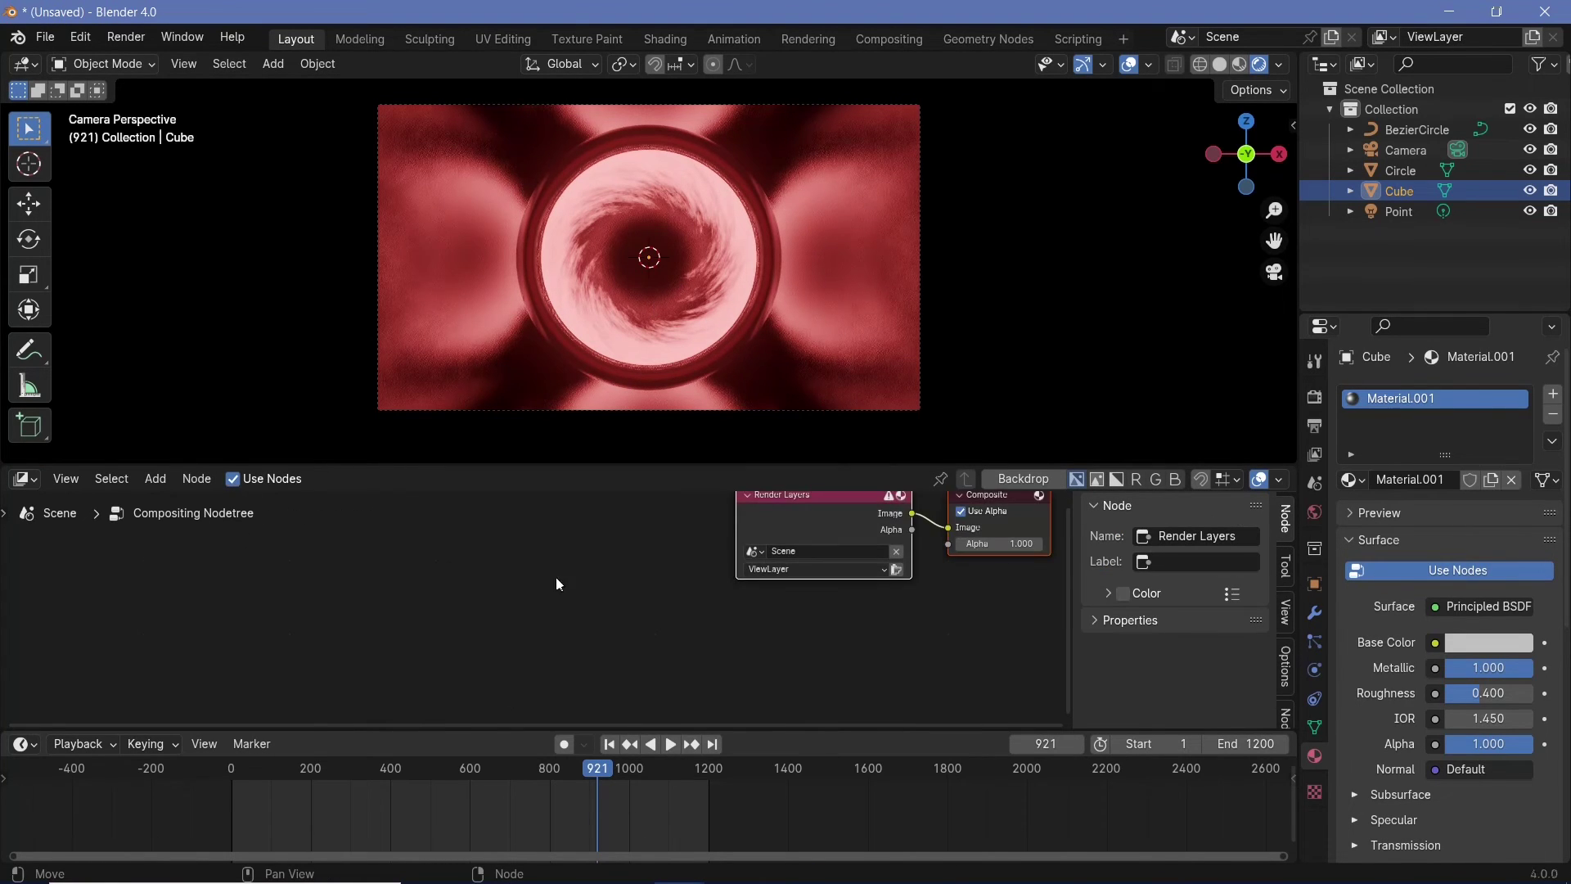
Spread the two compositing nodes apart and insert a Glare node between Render Layers and Composite.
key(Home)
drag(584, 607, 292, 614)
key(Home)
key(shift+a)
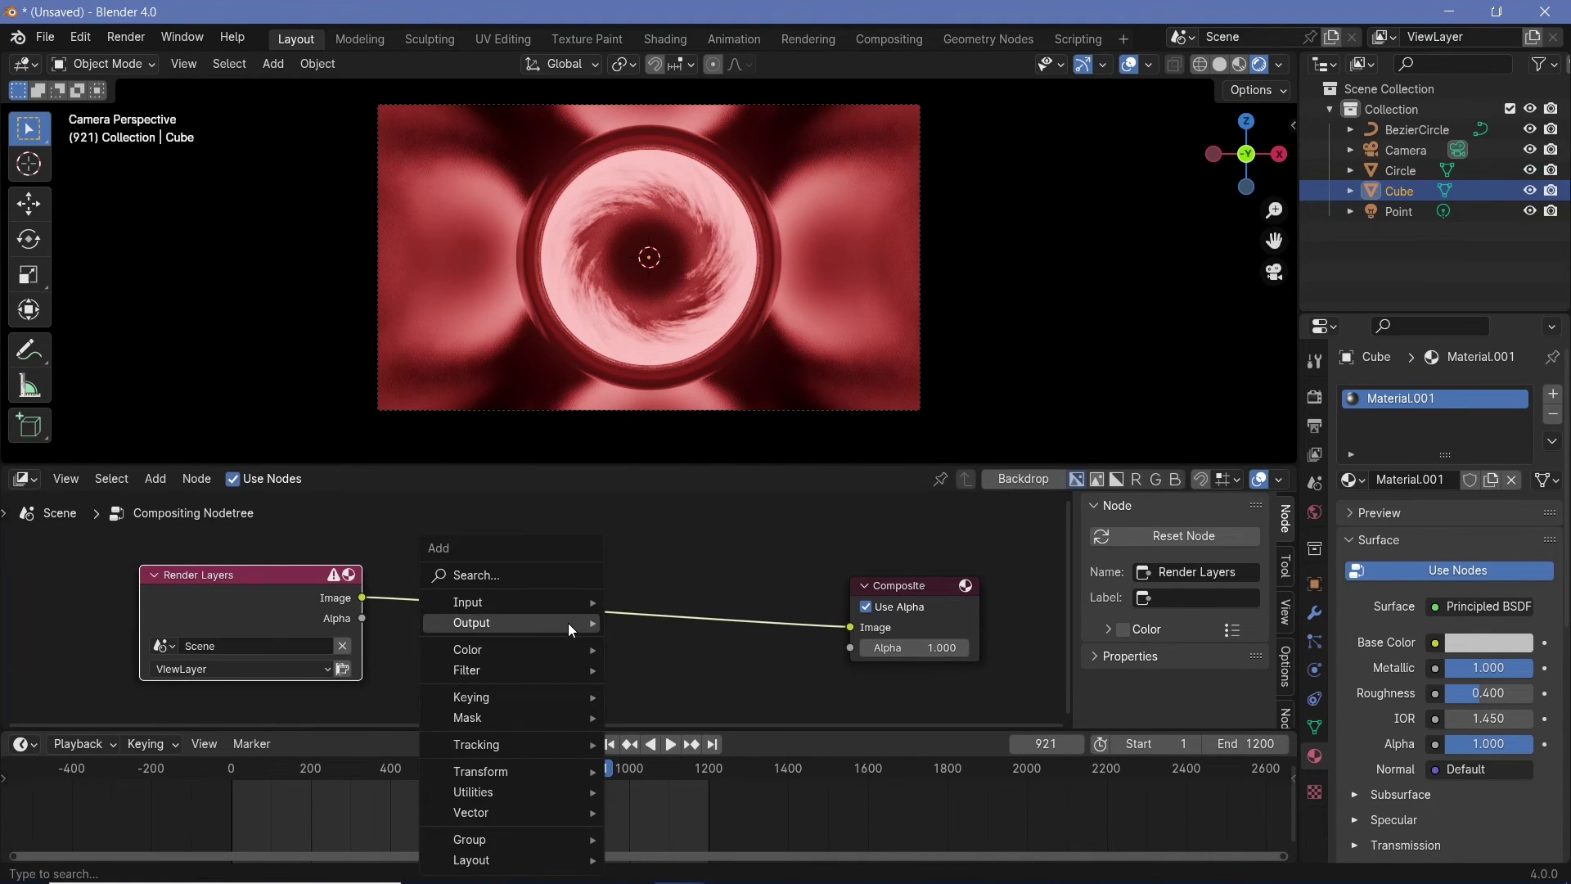
text(glare)
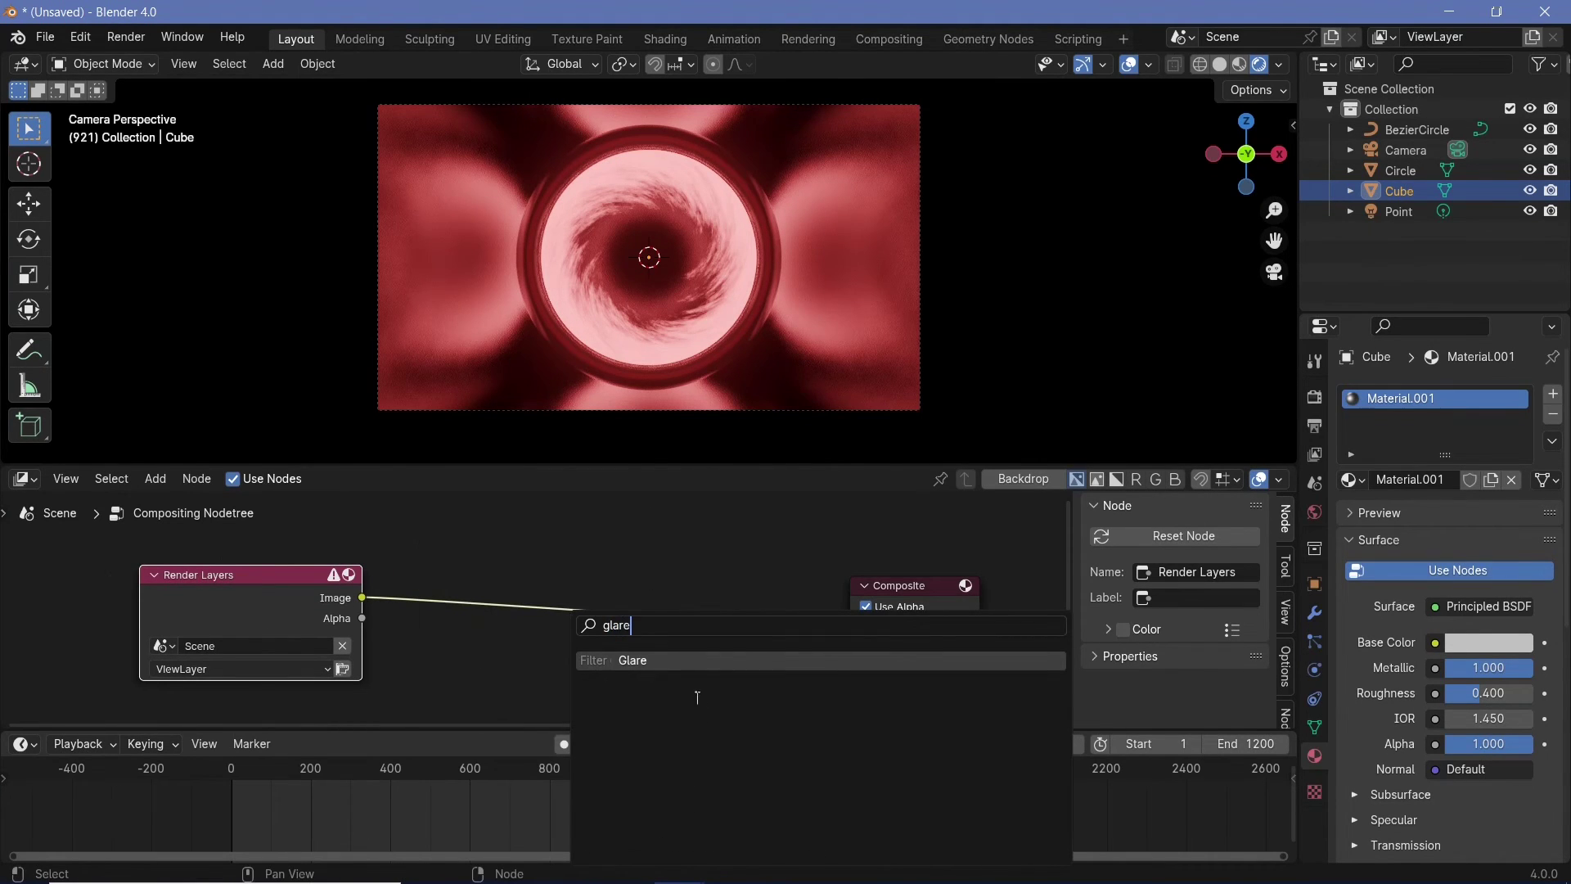
click(664, 660)
click(539, 580)
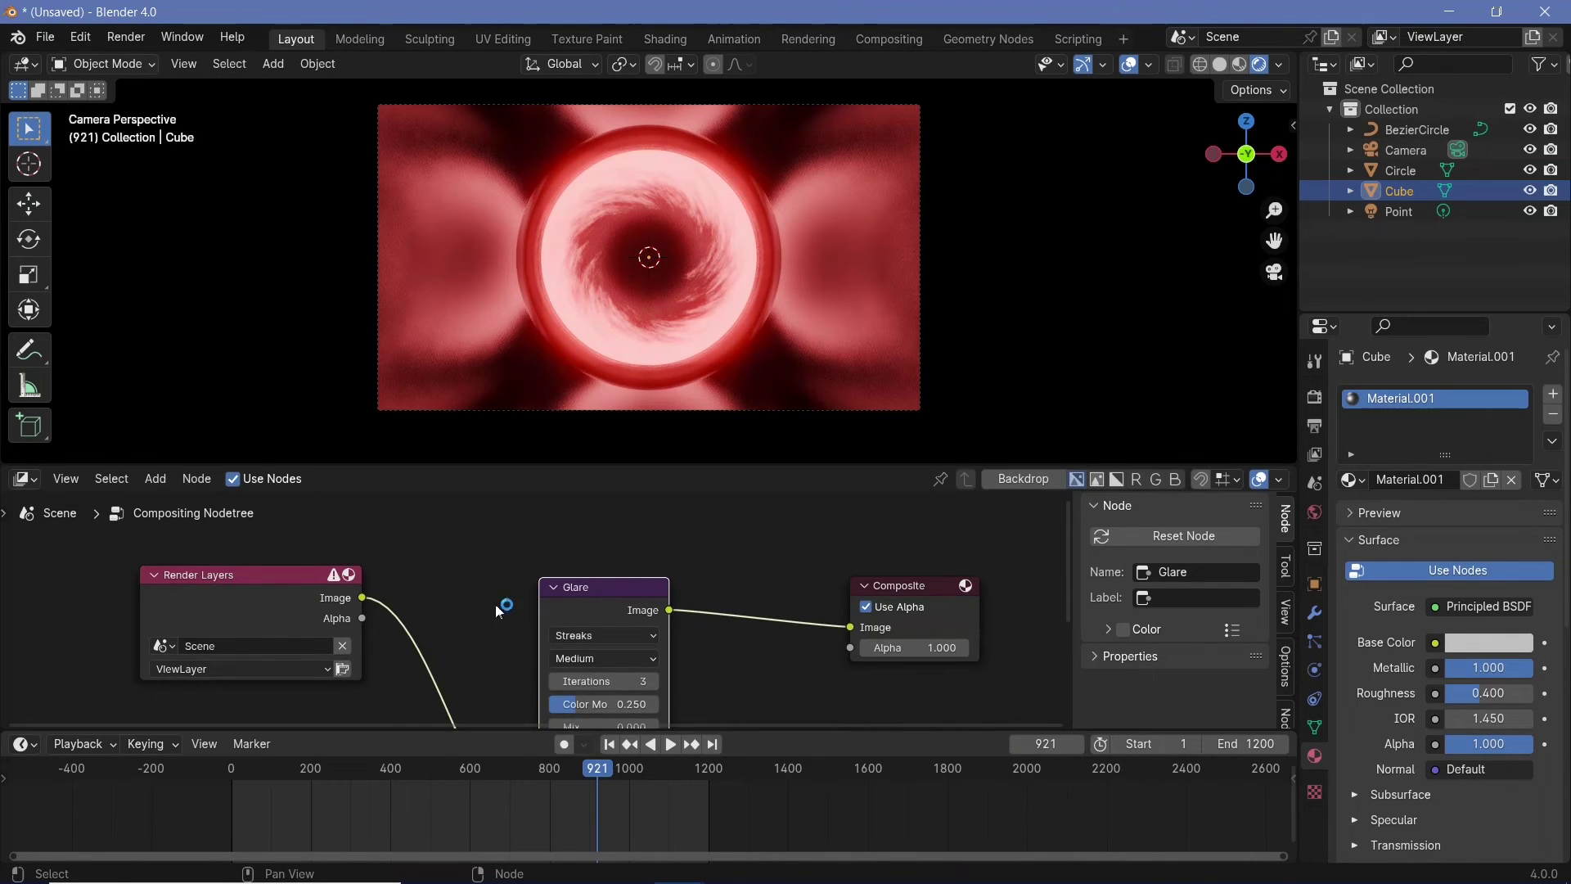
scroll(534, 607, down, 2)
drag(582, 597, 589, 578)
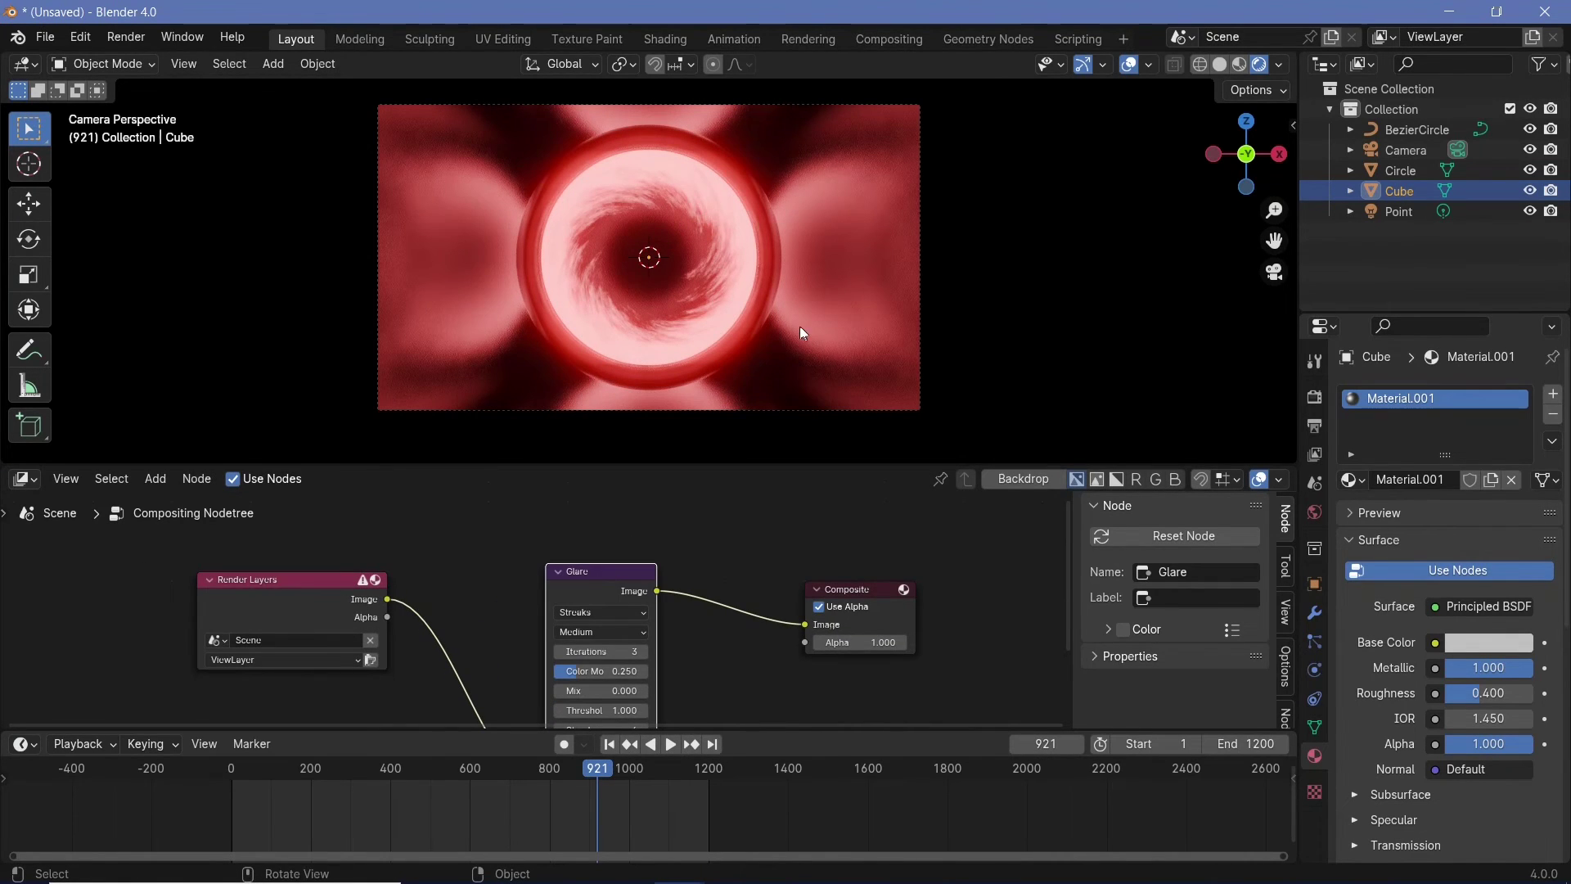
Set the Glare node's type to Ghosts.
scroll(682, 564, up, 3)
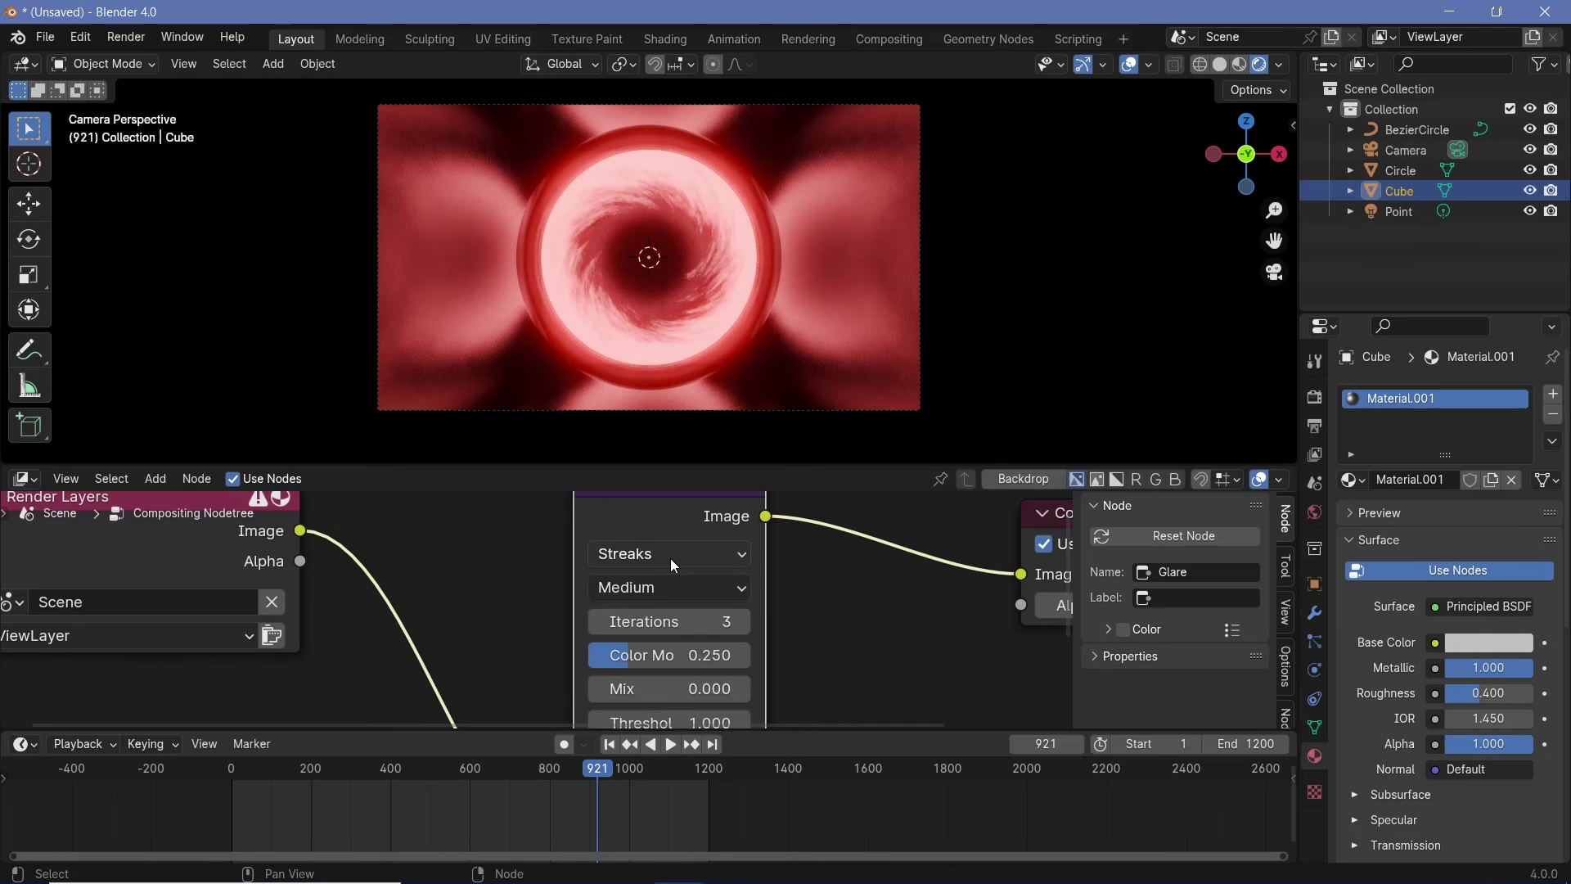
click(670, 558)
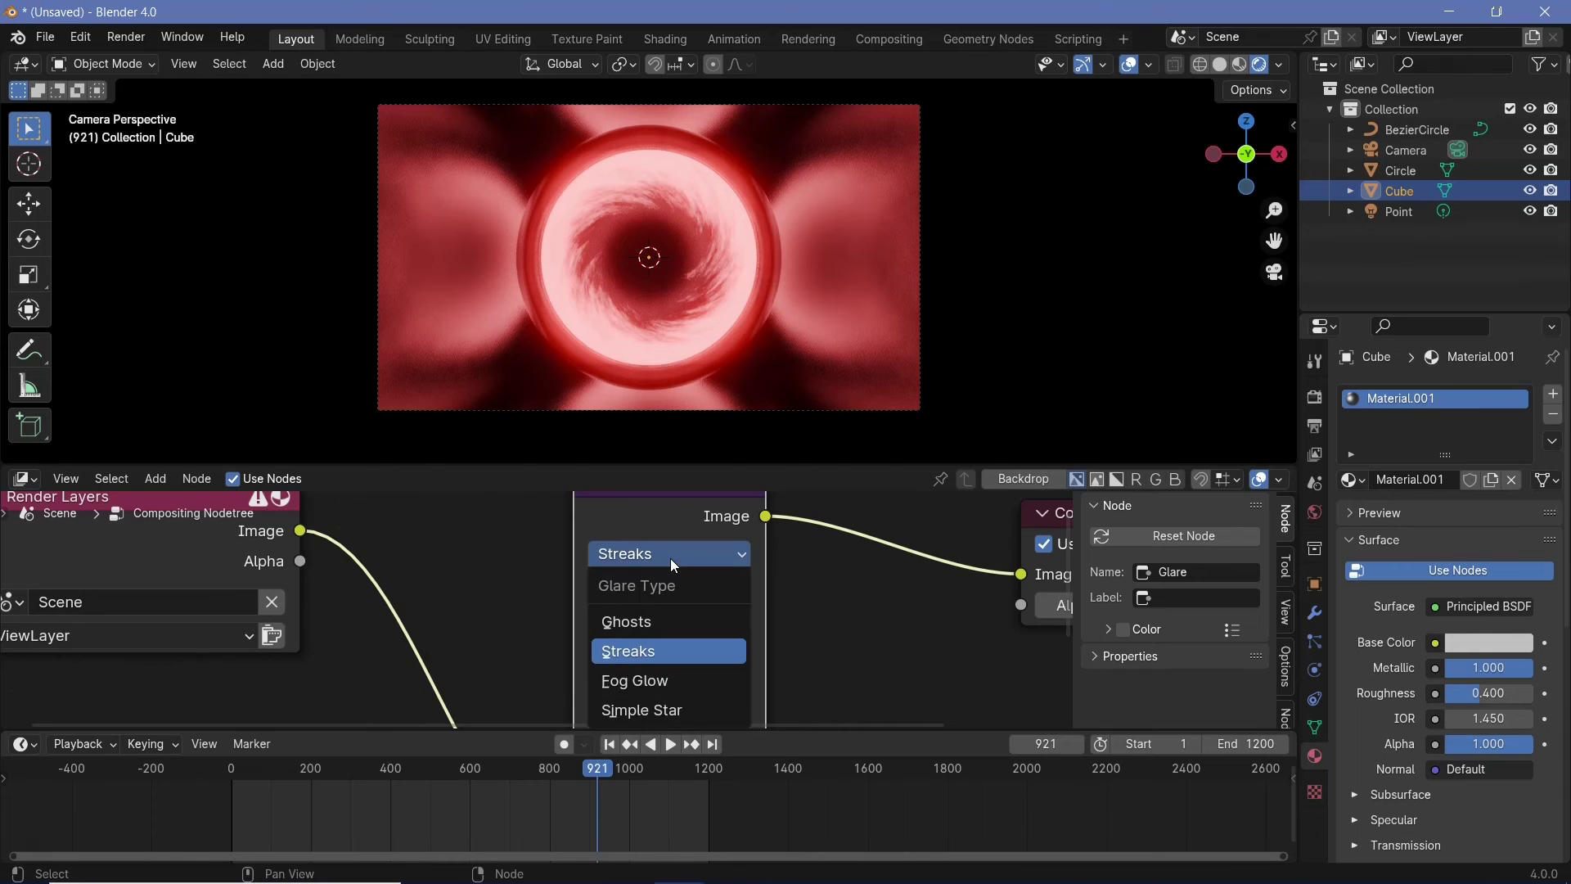
click(635, 622)
Try the Glare node's mix at -1 and at 1.
scroll(802, 588, down, 1)
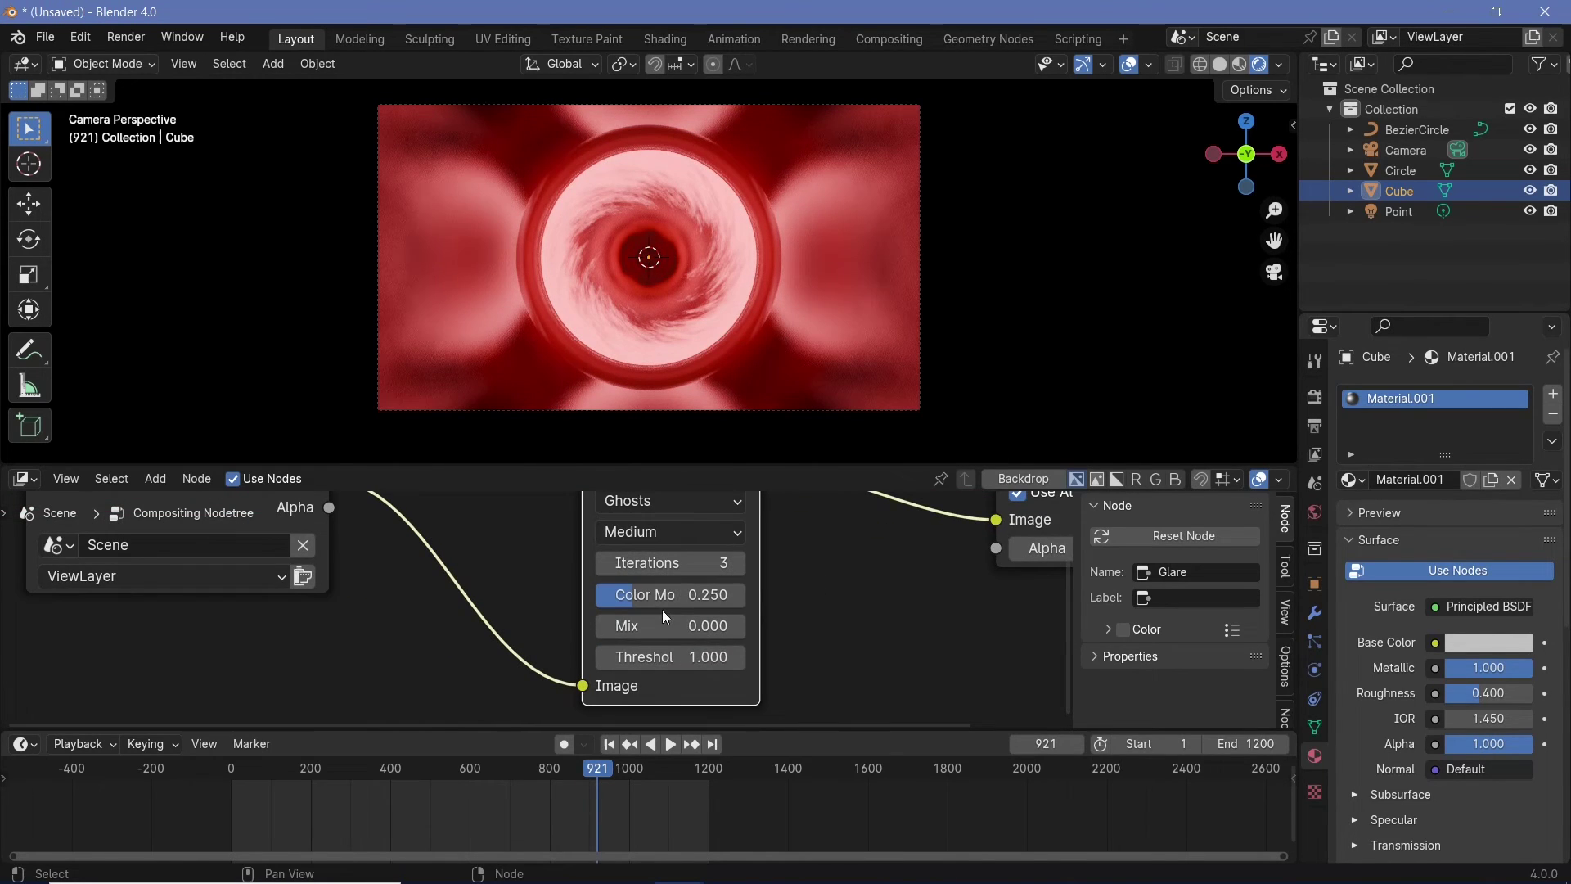
drag(666, 626, 461, 626)
mouse_move(605, 626)
mouse_down()
mouse_move(630, 626)
mouse_move(602, 627)
mouse_up()
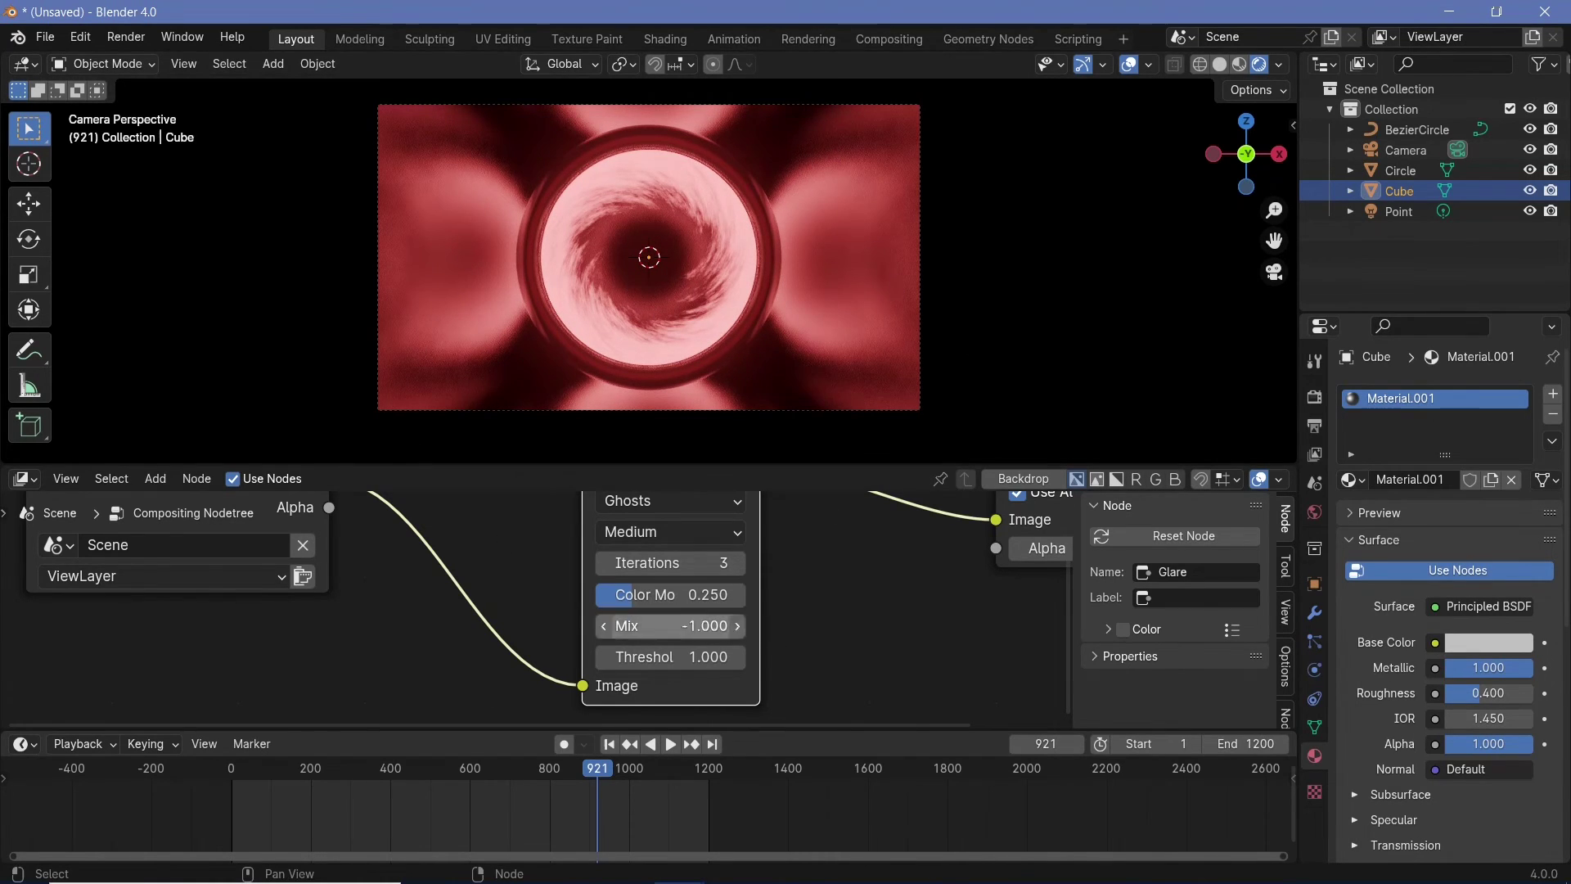
drag(741, 626, 1023, 626)
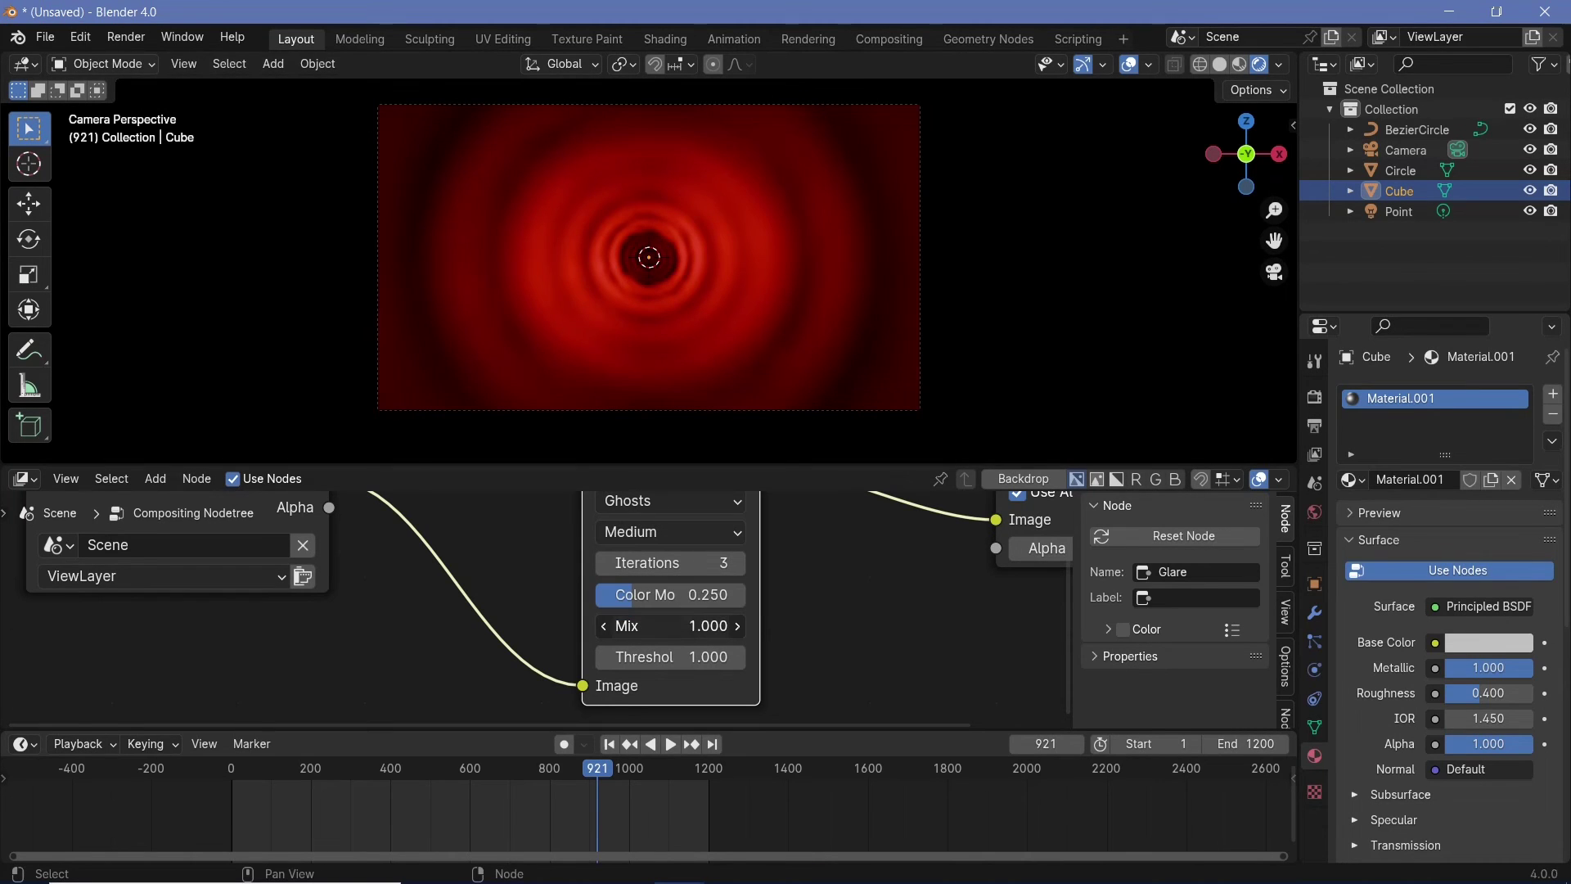
mouse_move(654, 626)
mouse_down()
mouse_move(606, 626)
mouse_move(720, 626)
mouse_move(665, 626)
mouse_up()
Set the Glare node's mix to -0.5 and check the effect on the portal.
click(692, 636)
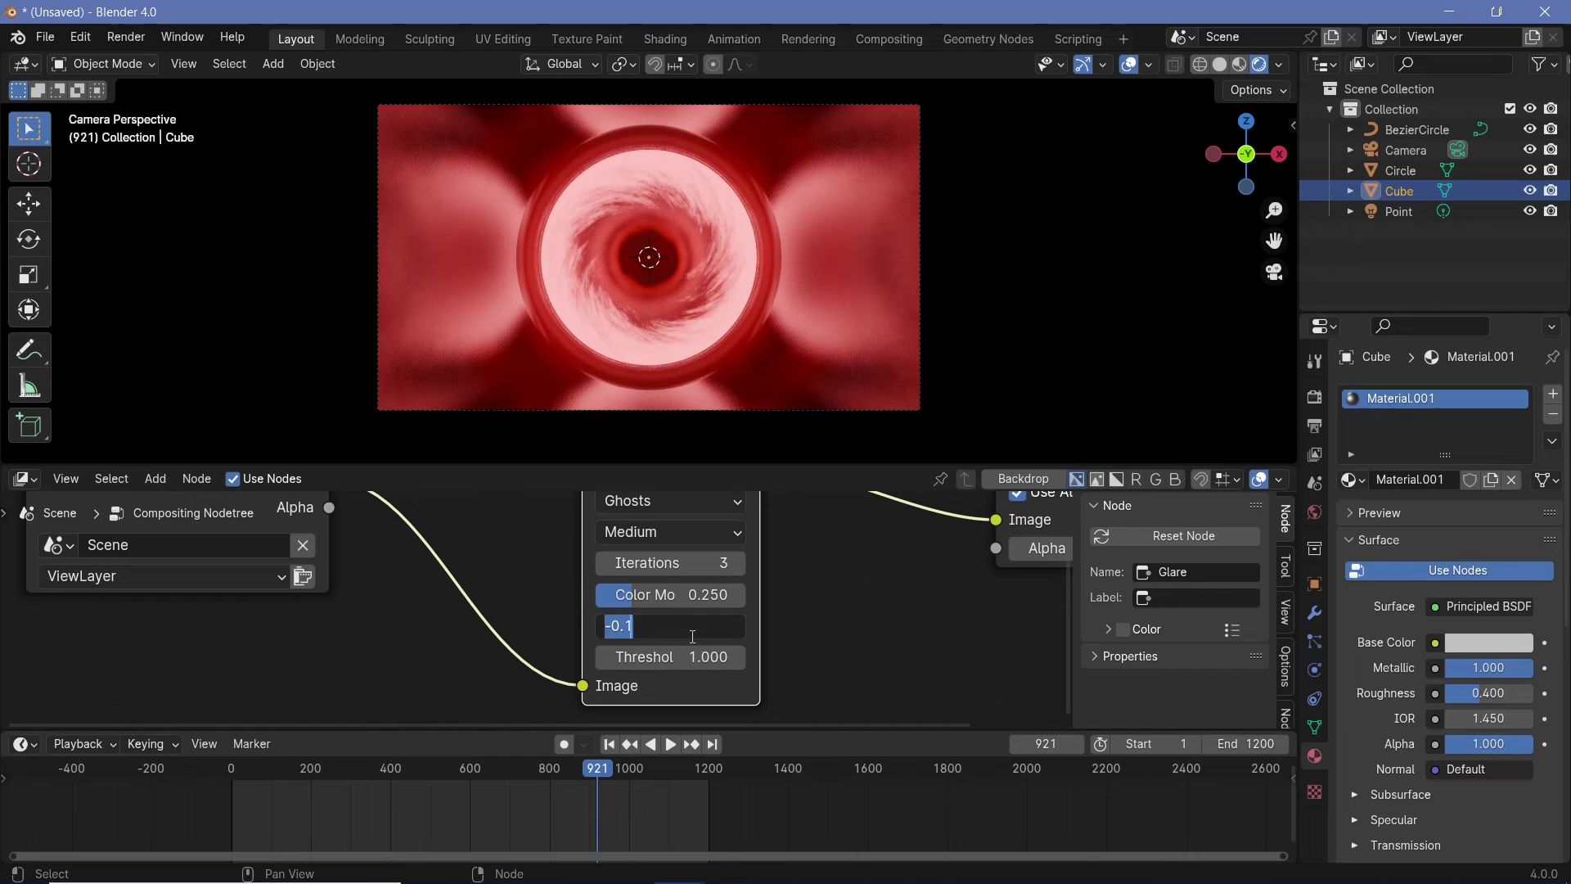
text(-0)
key(Return)
scroll(775, 323, up, 5)
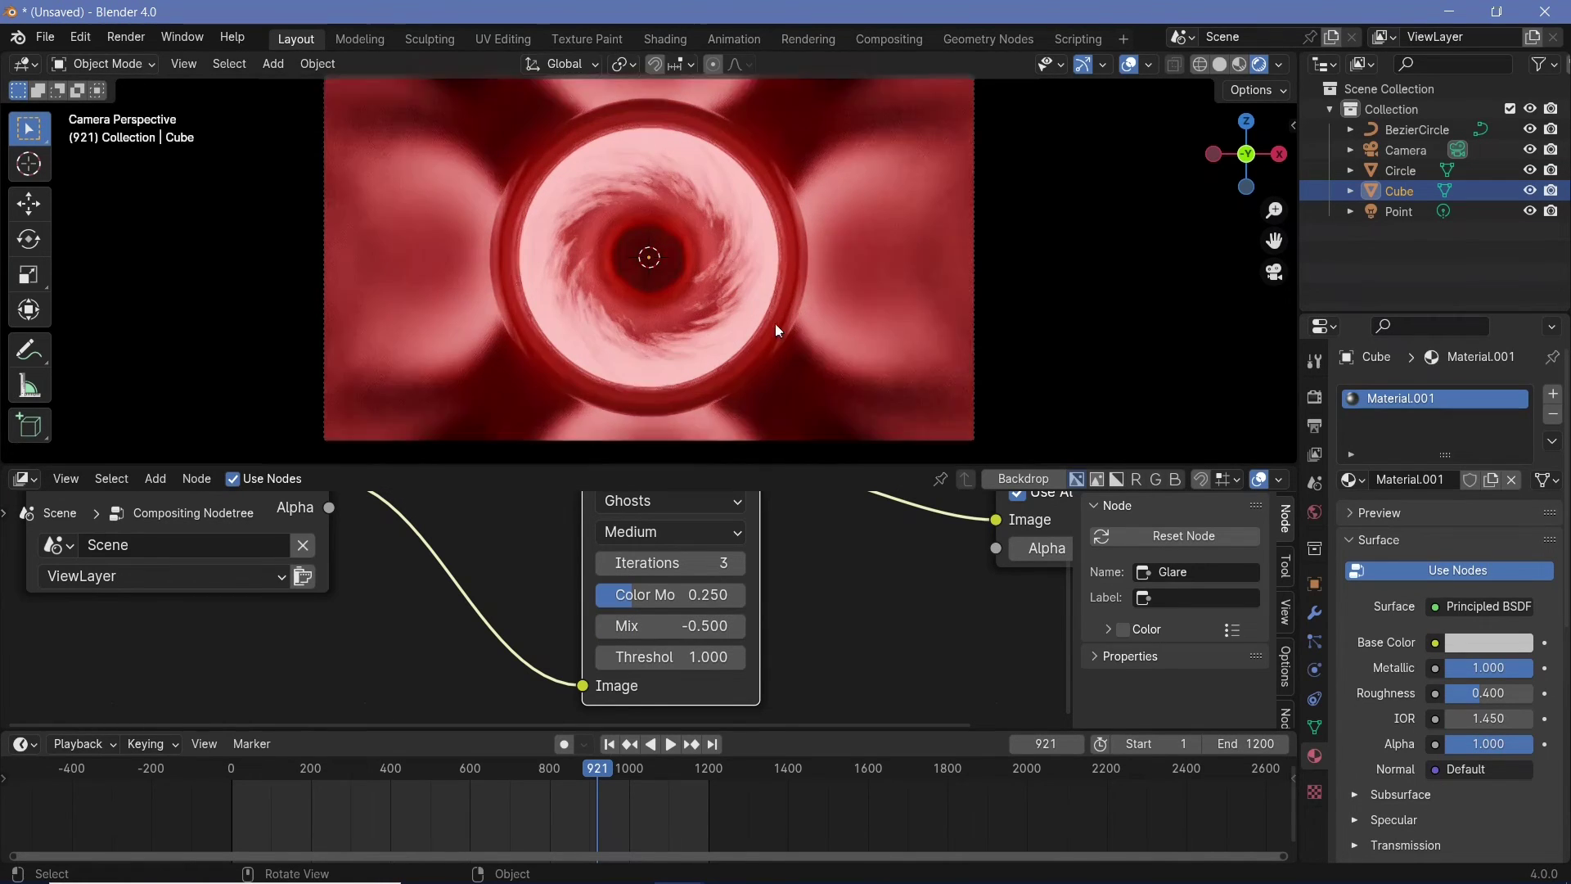
scroll(773, 324, down, 5)
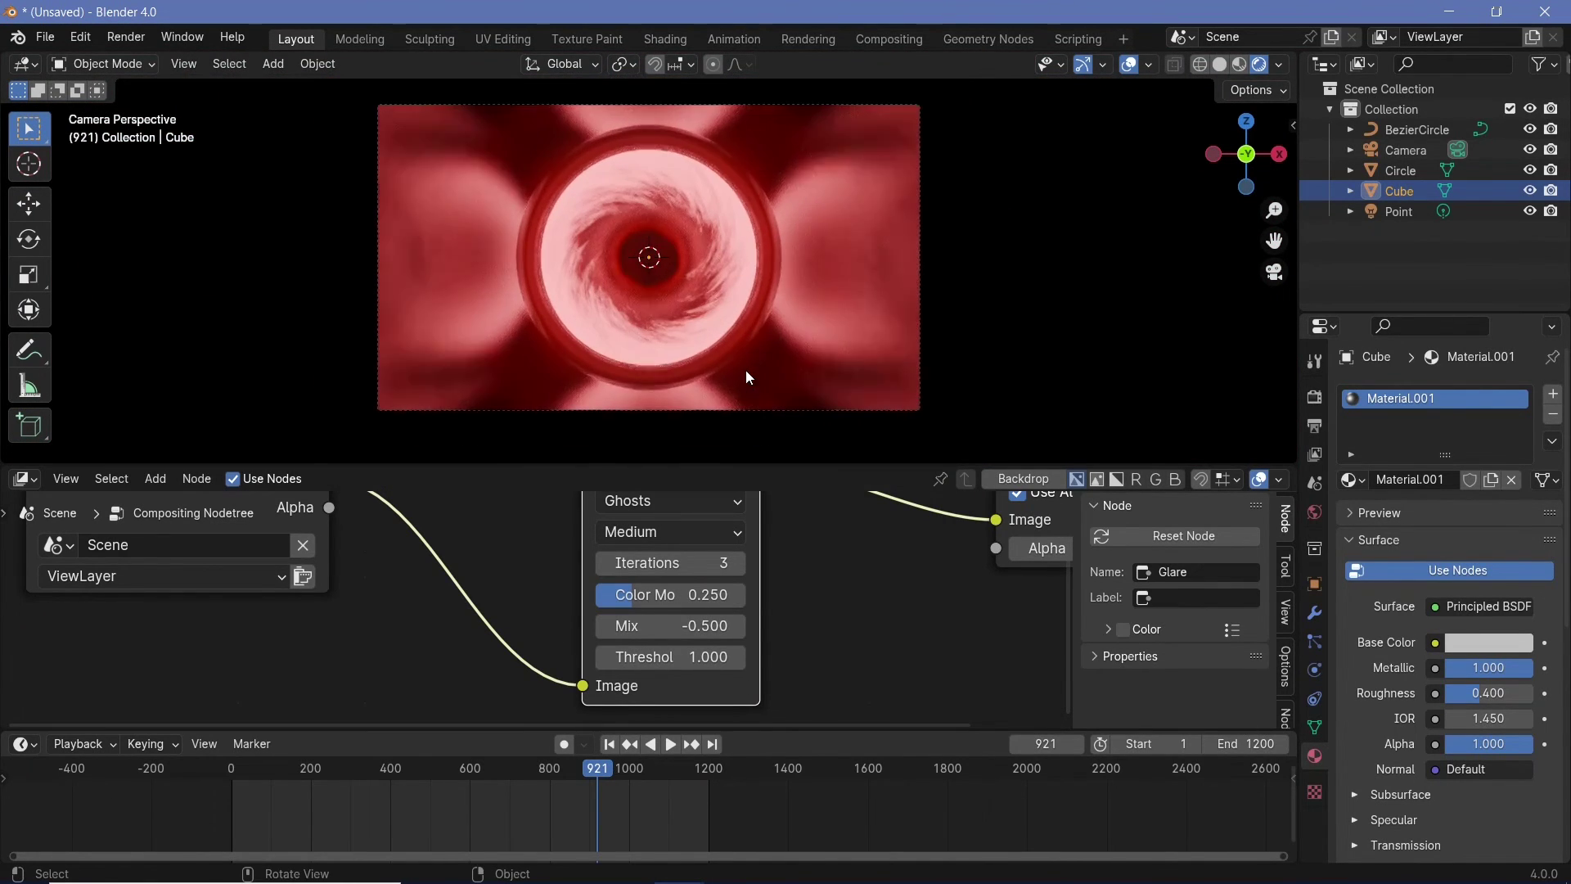
Set the look in the scene's colour management to Punchy.
click(1313, 399)
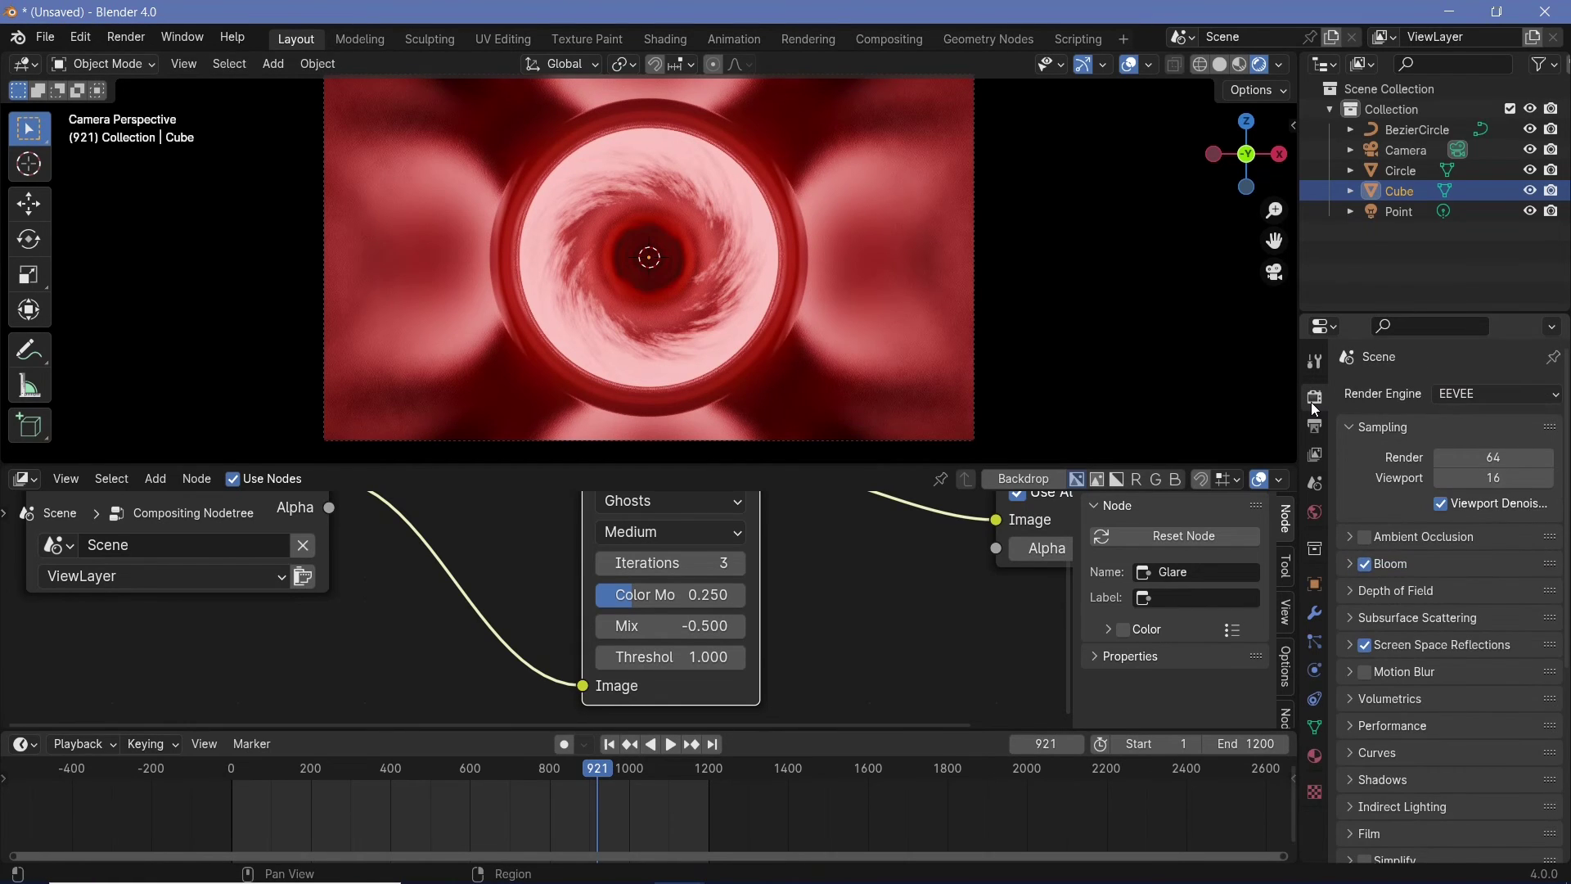
scroll(1388, 823, down, 8)
click(1471, 719)
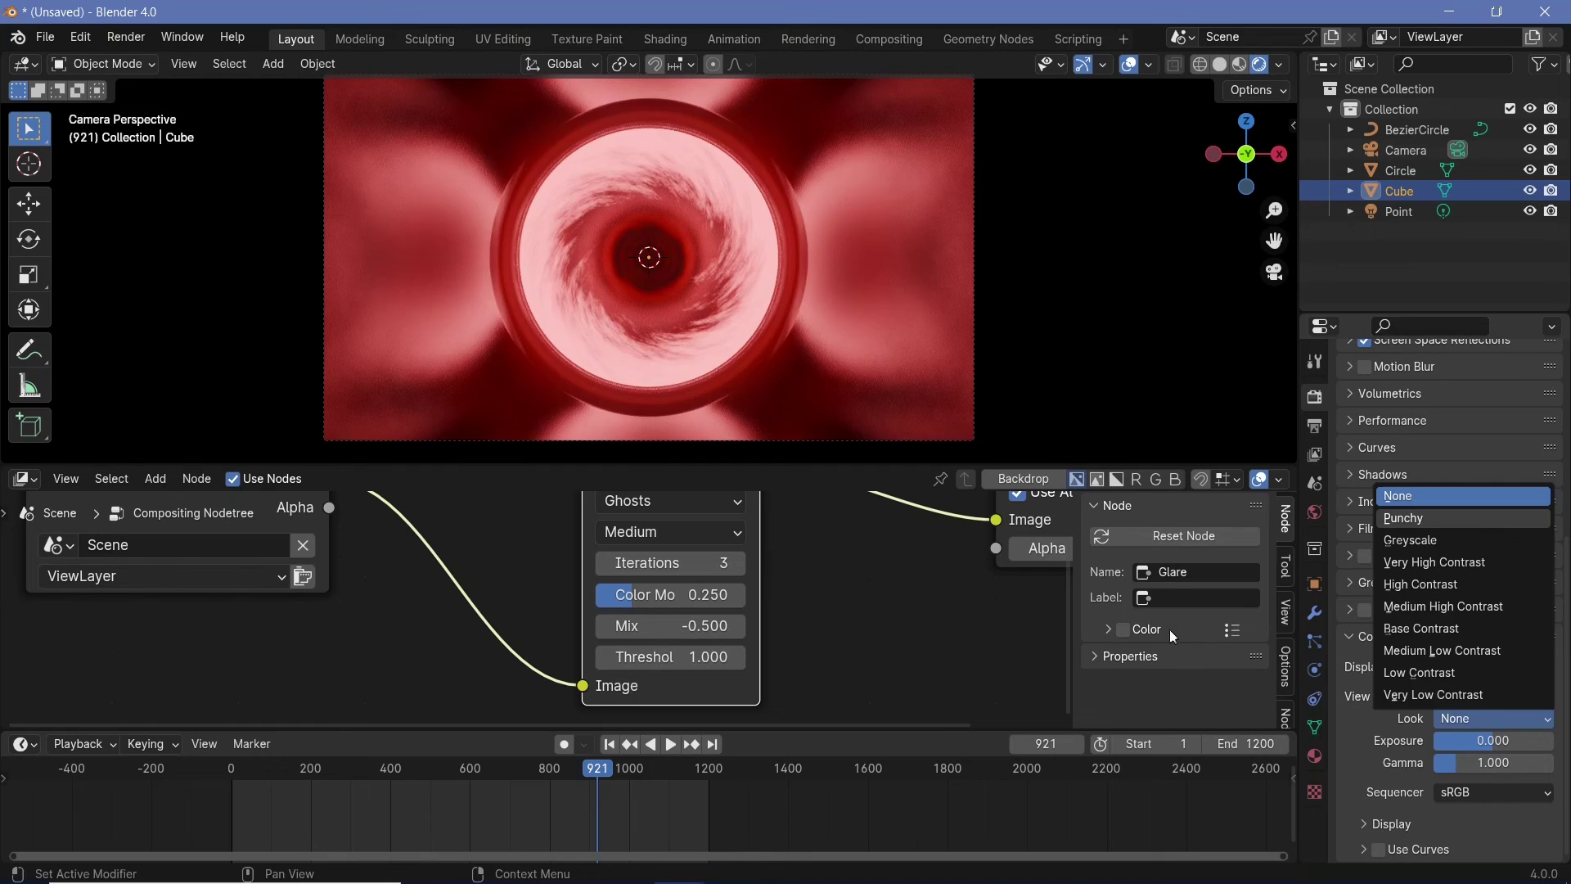
click(1403, 518)
Try the High Contrast look, then return to Punchy.
click(1470, 719)
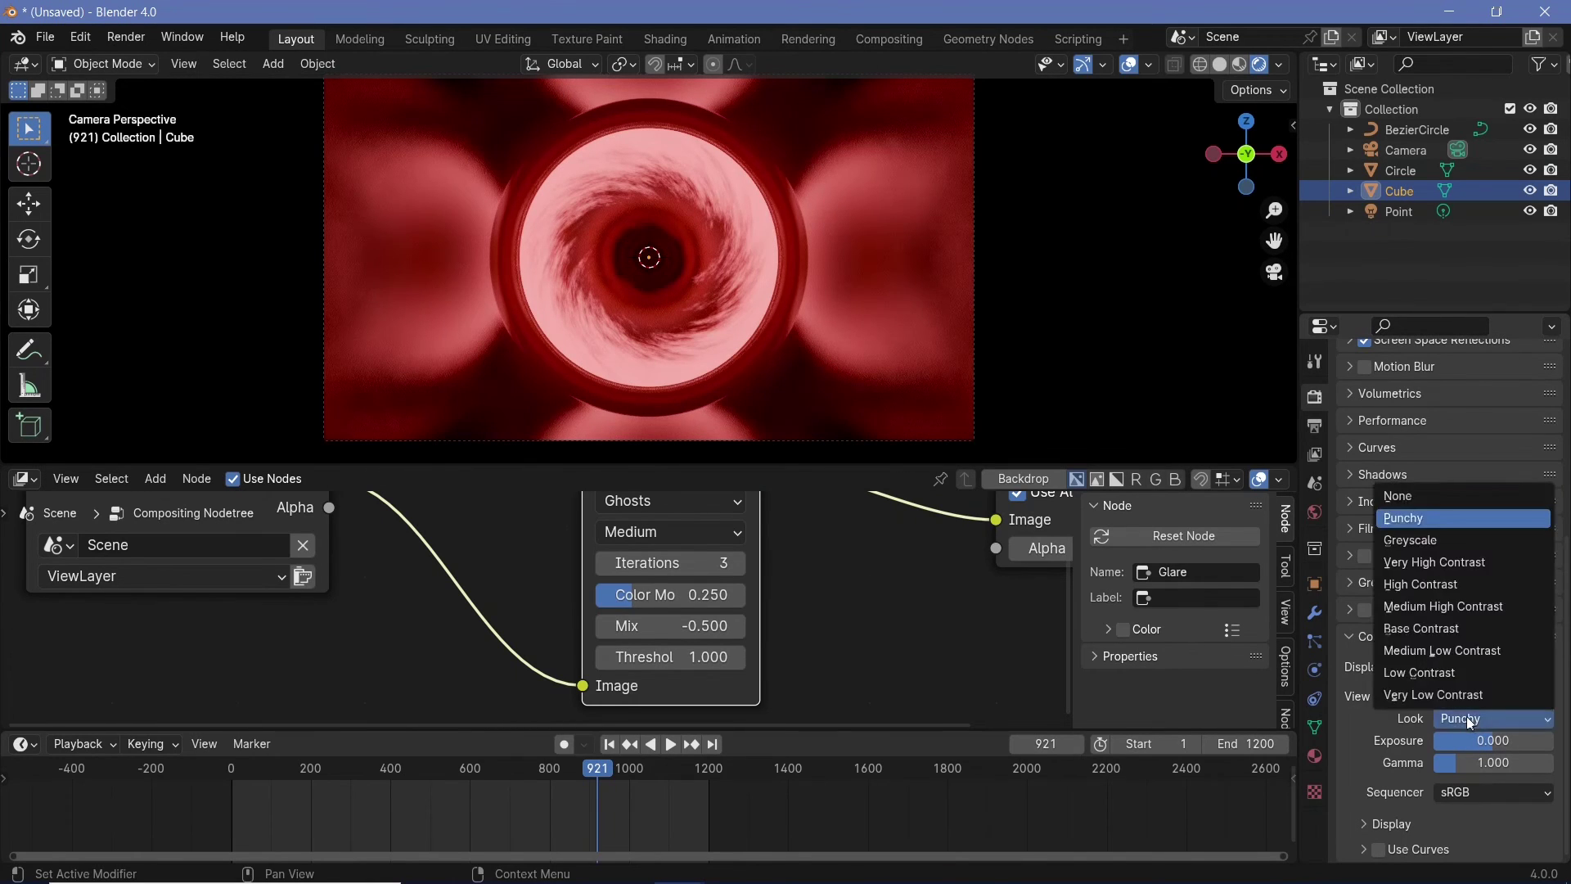
click(1421, 583)
click(1469, 720)
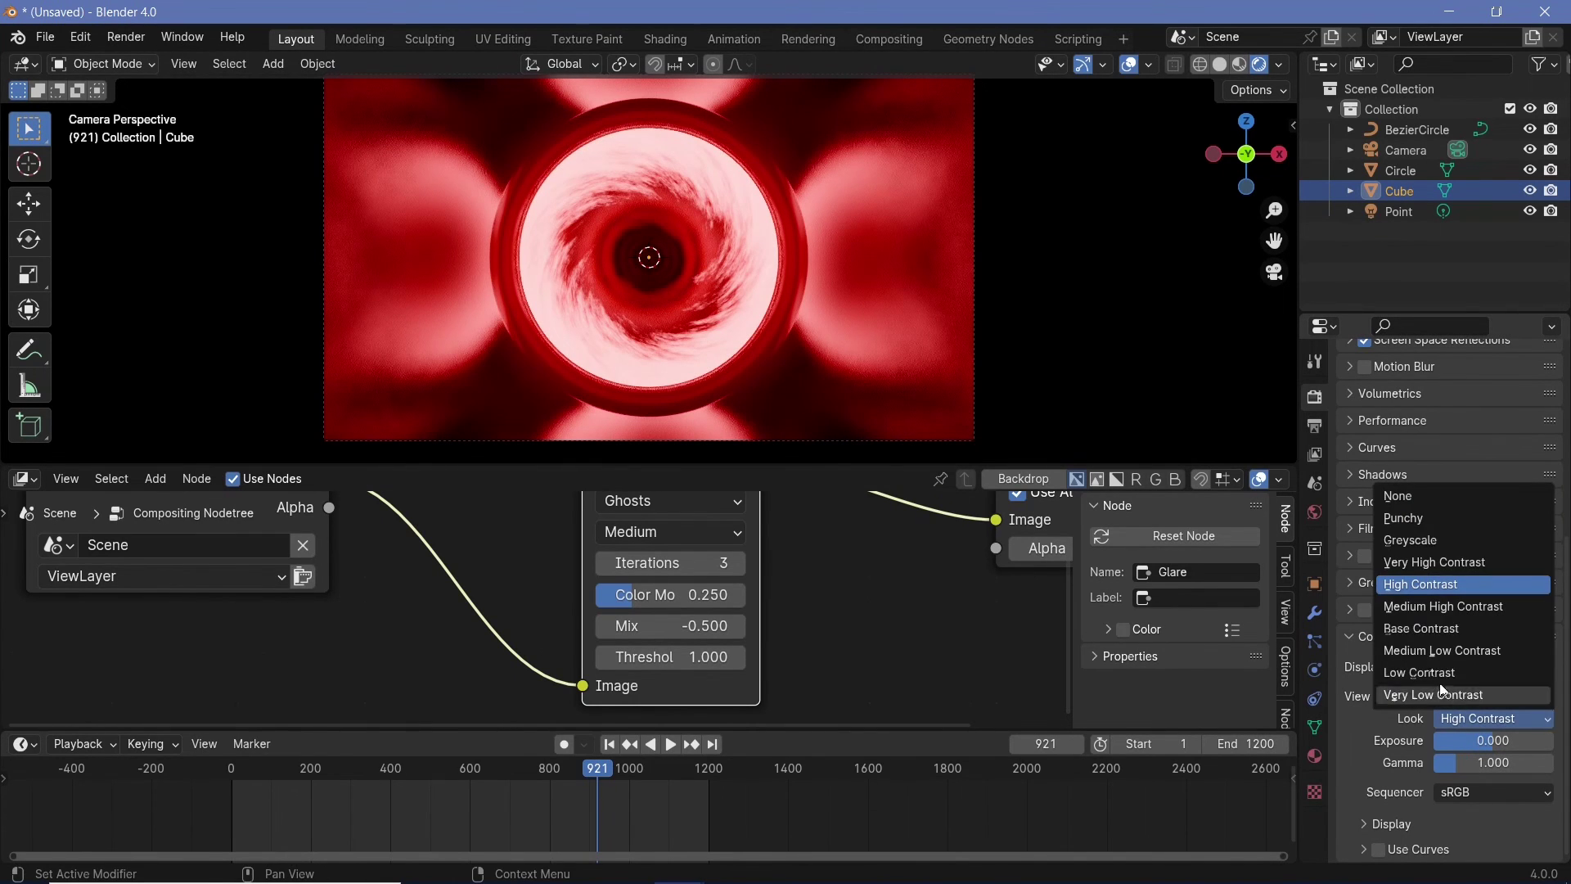
click(1403, 518)
Check the portal in the camera view and start rendering the animation.
scroll(1373, 715, up, 3)
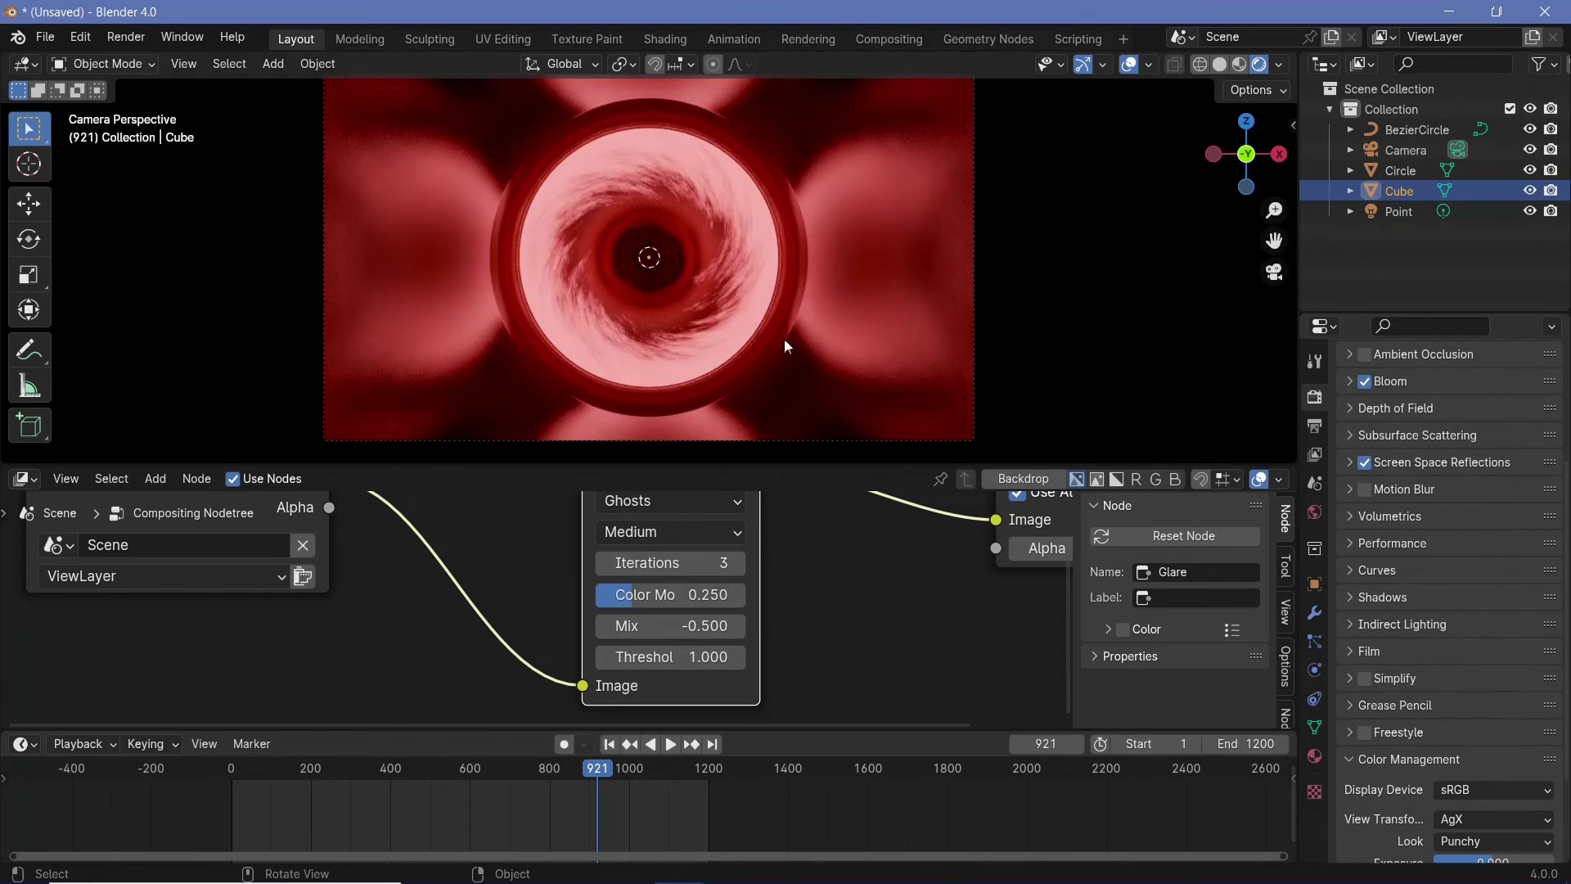
scroll(782, 324, up, 2)
scroll(779, 324, down, 4)
scroll(777, 326, up, 2)
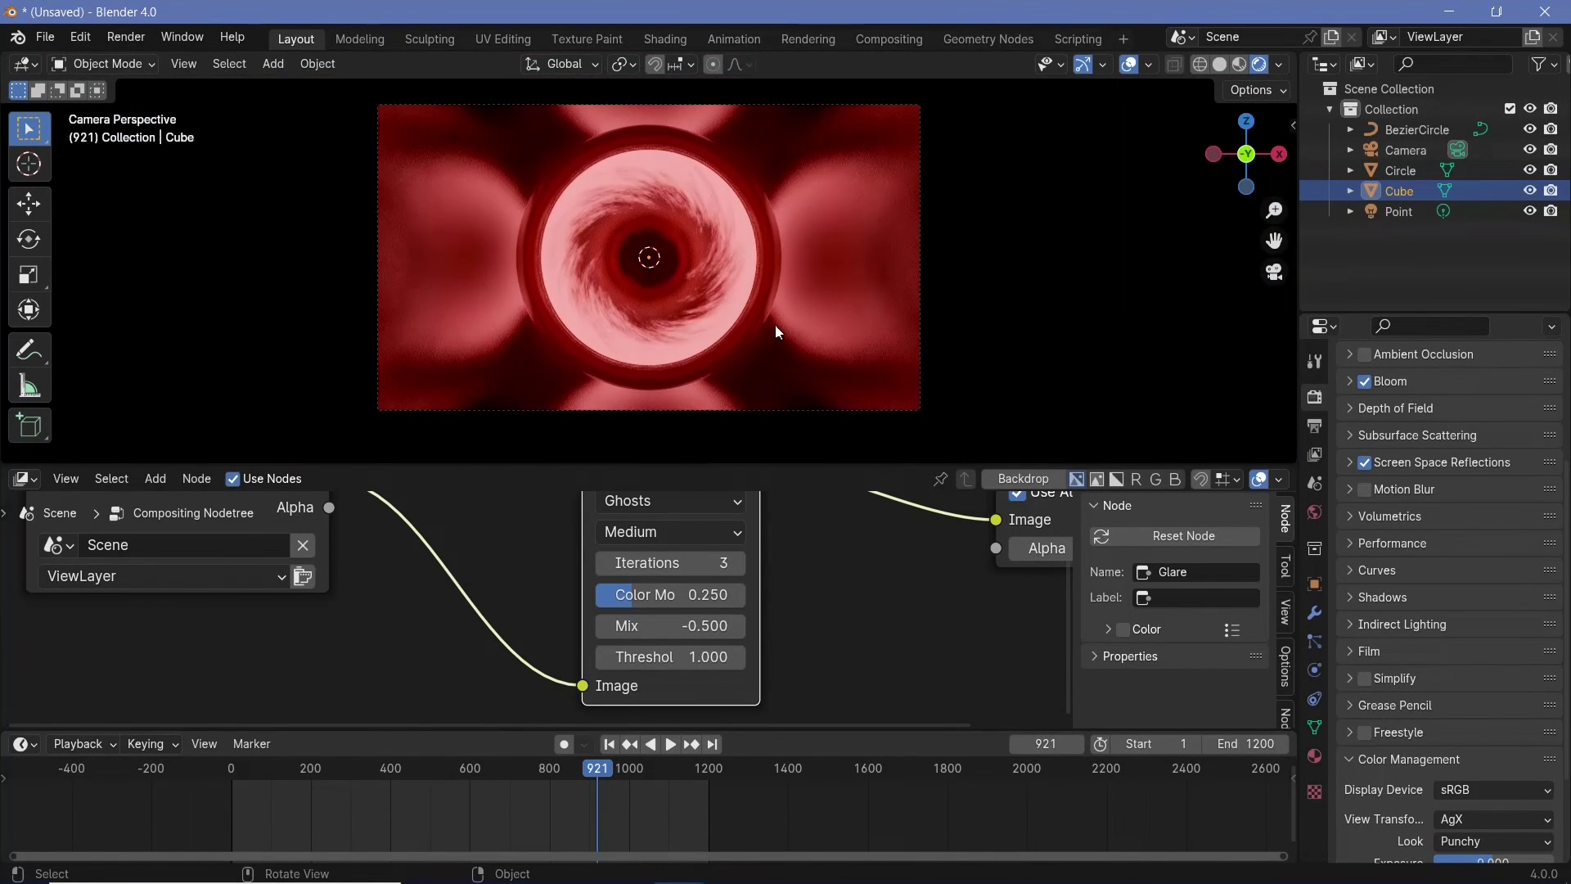
scroll(778, 326, up, 1)
click(125, 37)
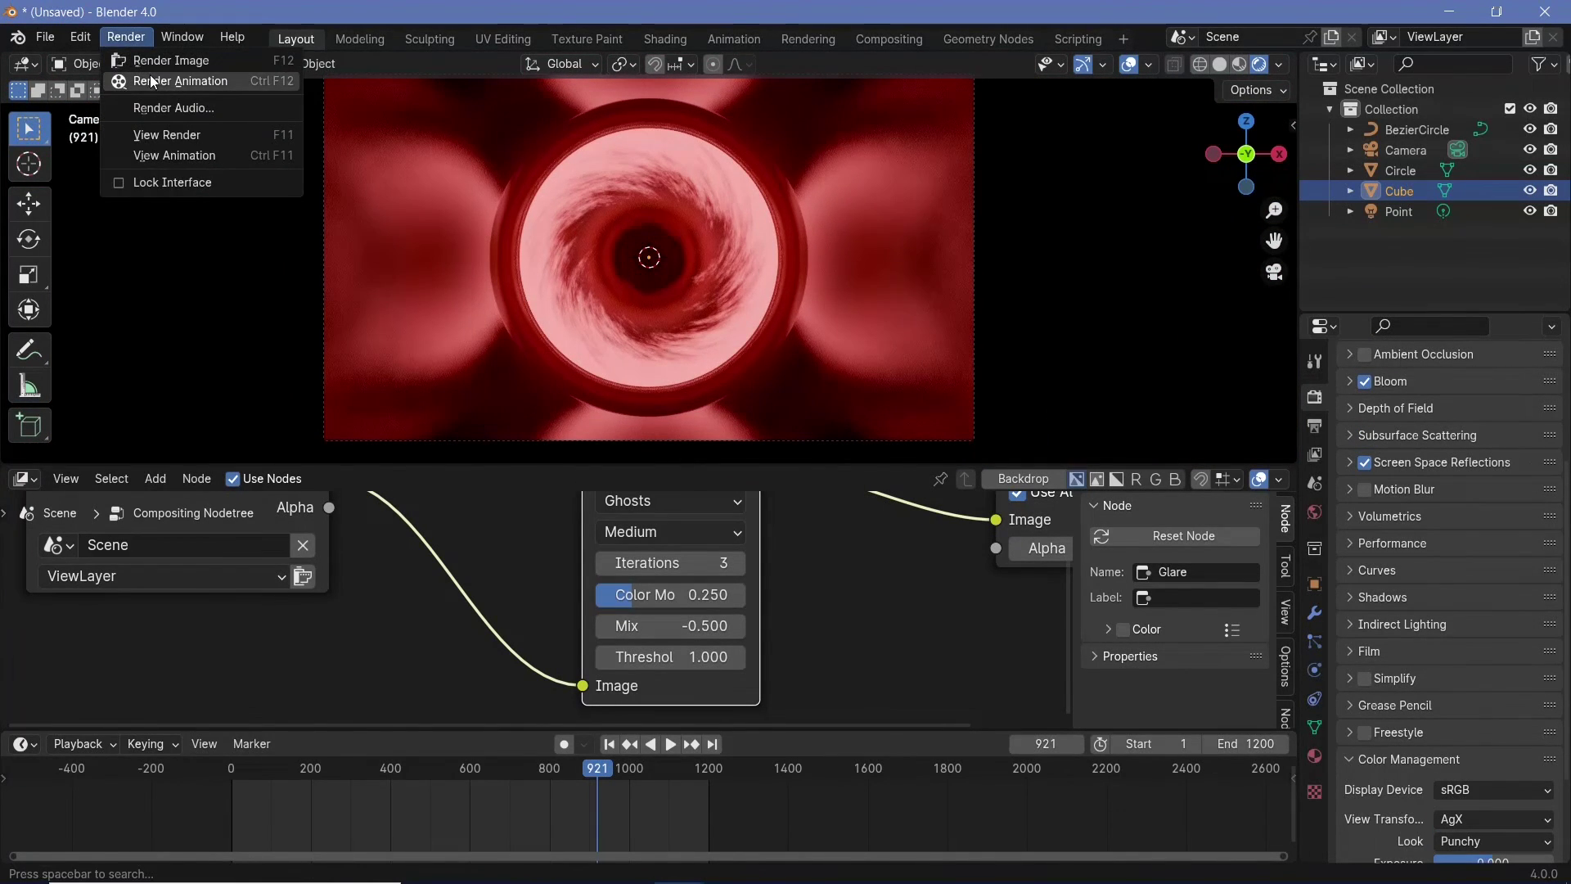